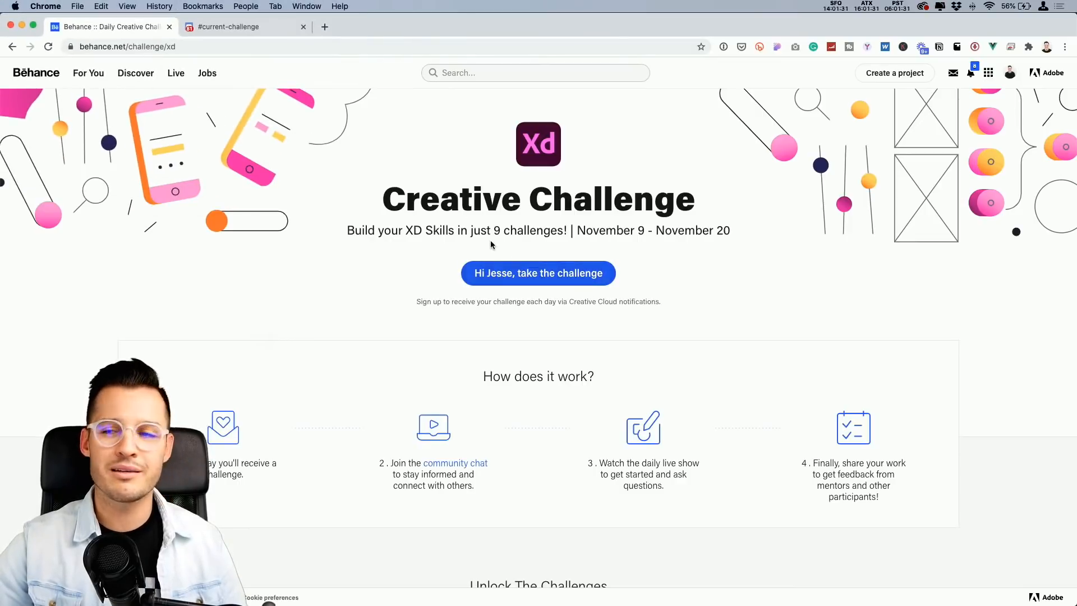
Look over the Movie Timeline challenge on the Behance challenge page and switch to the challenge file in Adobe XD.
{"action": "scroll", "coordinate": [468, 244], "scroll_direction": "down", "scroll_amount": 7}
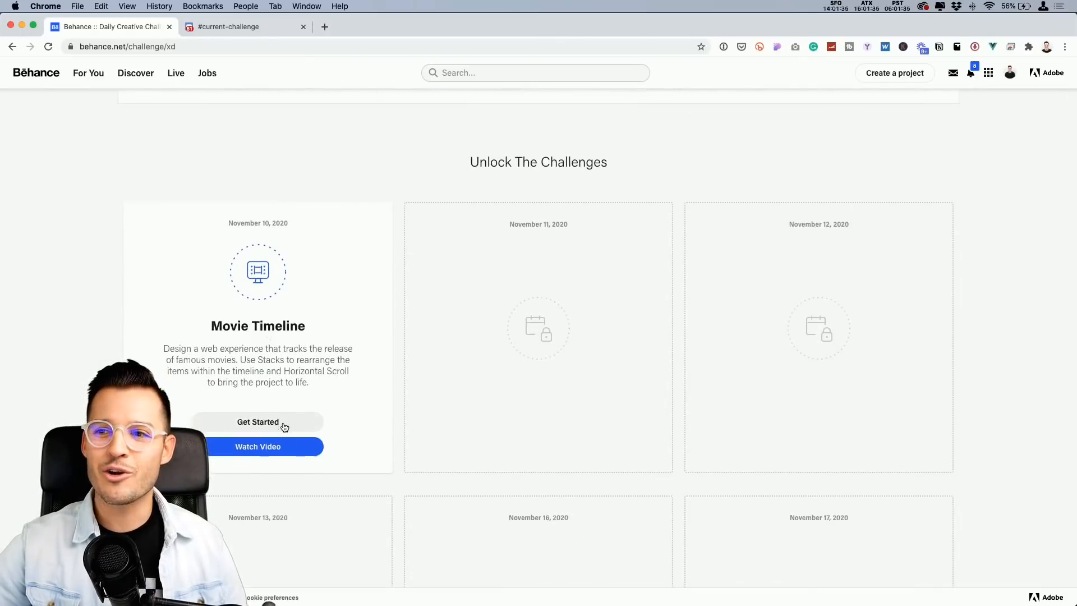
{"action": "scroll", "coordinate": [281, 420], "scroll_direction": "down", "scroll_amount": 2}
{"action": "key", "text": "super+Tab"}
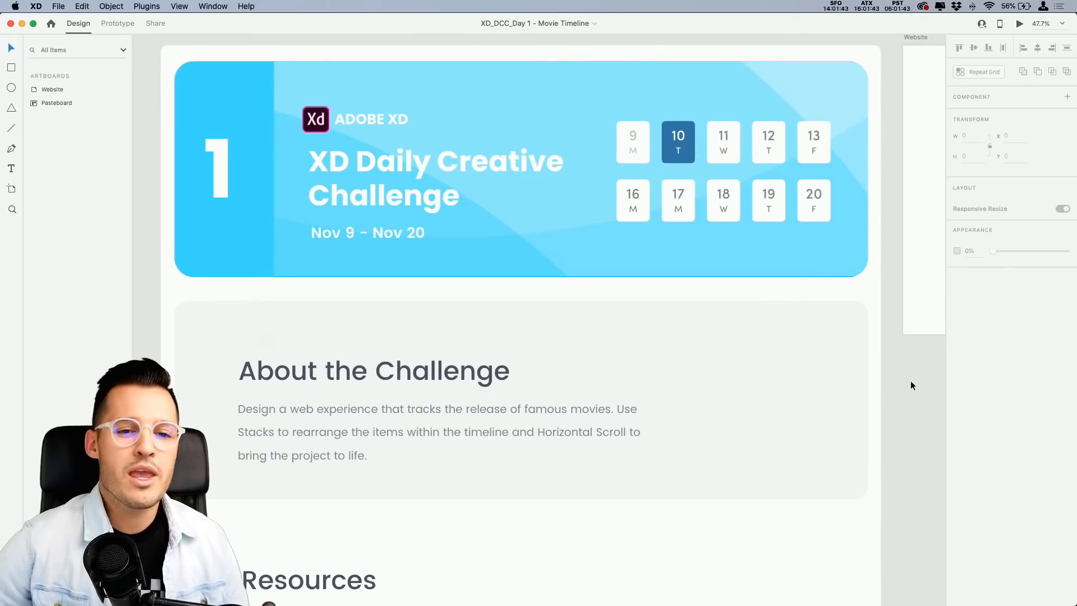
Read the About the Challenge brief and the Resources lists on the pasteboard.
{"action": "scroll", "coordinate": [904, 386], "scroll_direction": "right", "scroll_amount": 1}
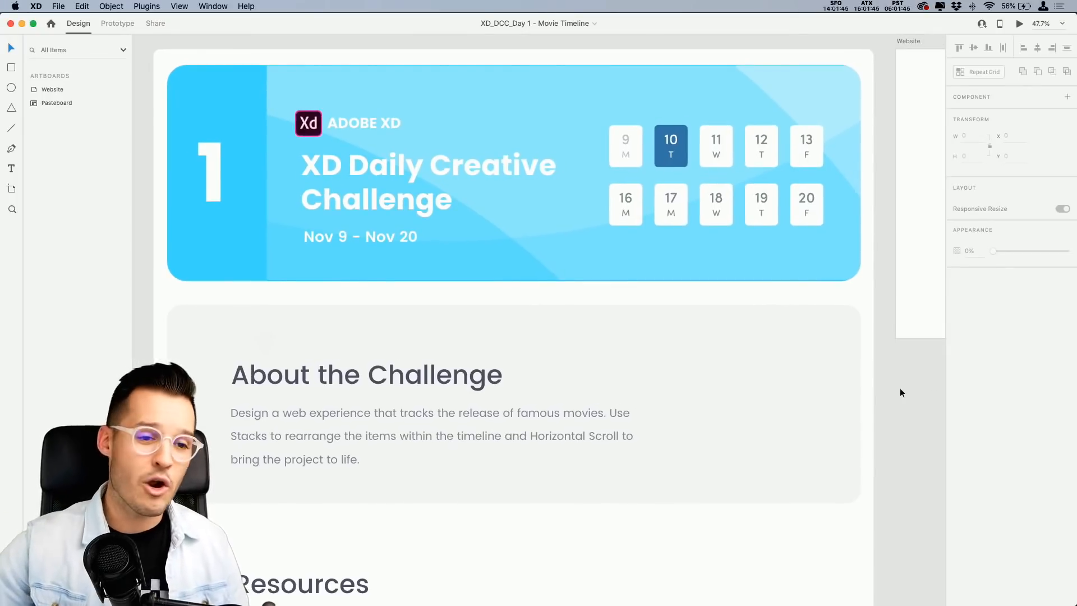
{"action": "left_click_drag", "start_coordinate": [891, 432], "coordinate": [887, 250]}
{"action": "key", "text": "z"}
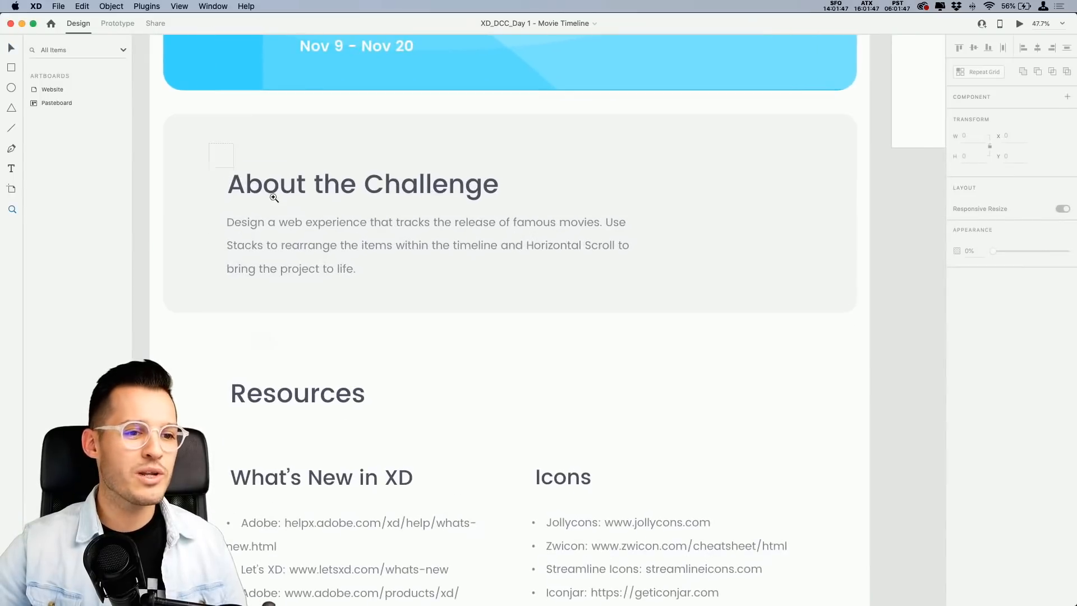
{"action": "left_click", "coordinate": [259, 147]}
{"action": "key", "text": "v"}
{"action": "scroll", "coordinate": [707, 373], "scroll_direction": "down", "scroll_amount": 2}
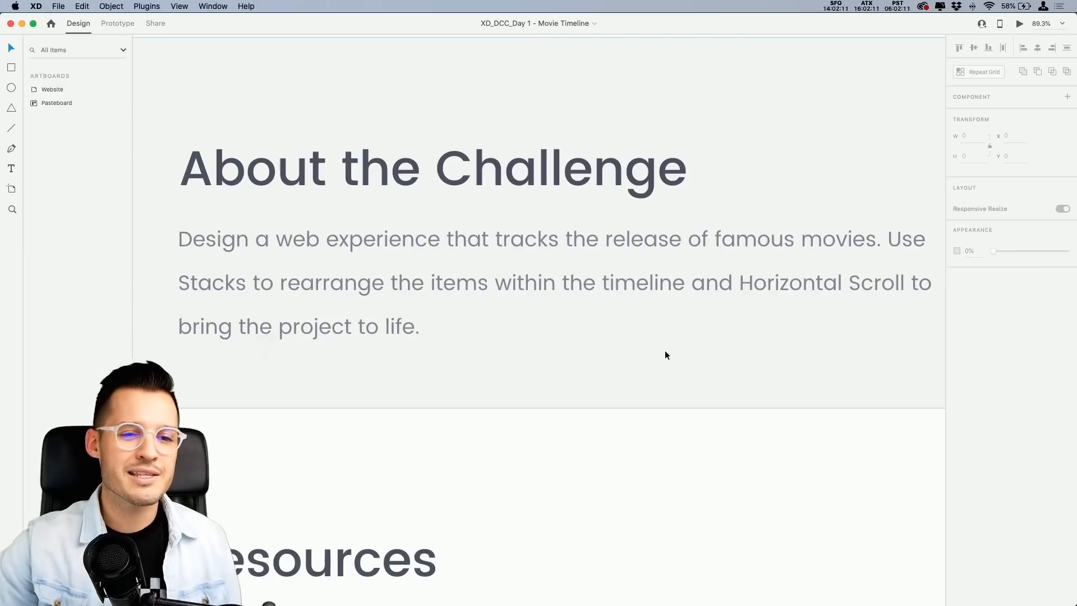
{"action": "left_click", "coordinate": [664, 354]}
{"action": "key", "text": "super+minus"}
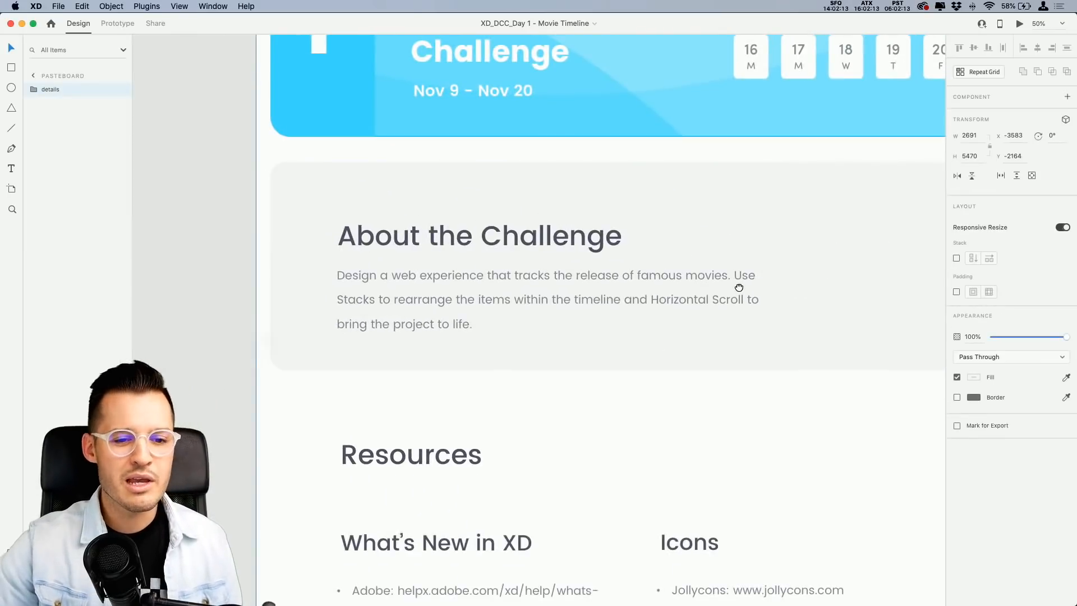
{"action": "left_click_drag", "start_coordinate": [739, 287], "coordinate": [738, 157]}
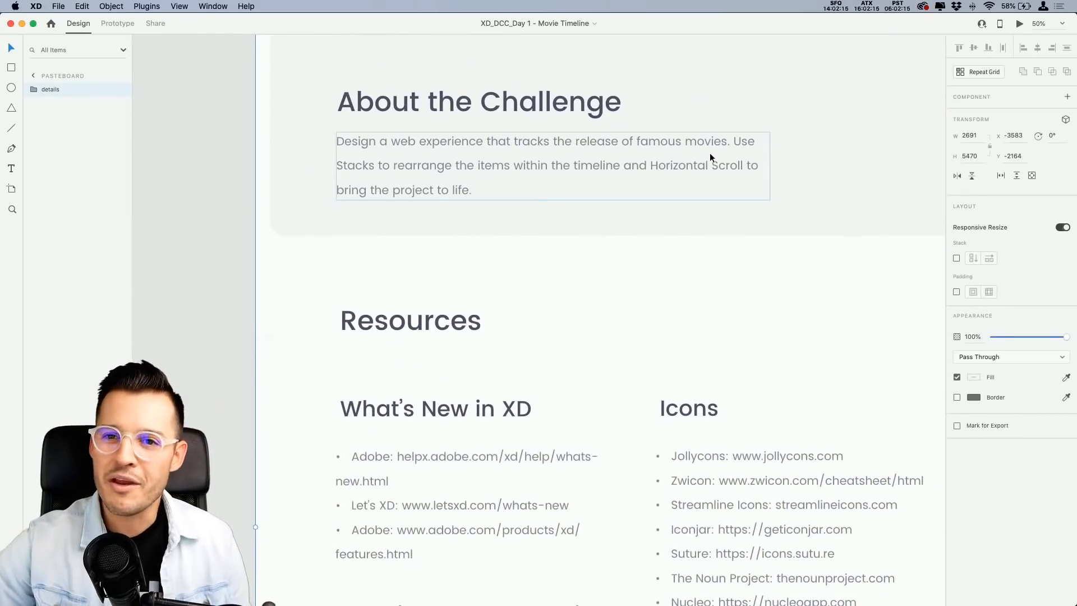
{"action": "scroll", "coordinate": [613, 173], "scroll_direction": "down", "scroll_amount": 5}
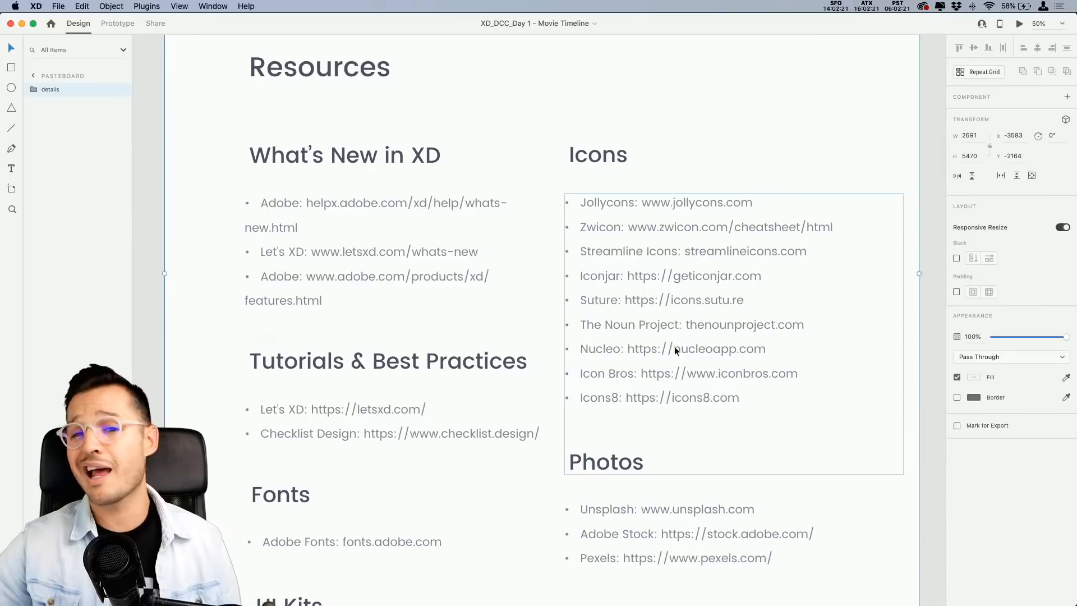
Inspect the blank Website artboard beside the challenge details and frame it in the canvas.
{"action": "scroll", "coordinate": [654, 298], "scroll_direction": "right", "scroll_amount": 15}
{"action": "scroll", "coordinate": [637, 324], "scroll_direction": "up", "scroll_amount": 5}
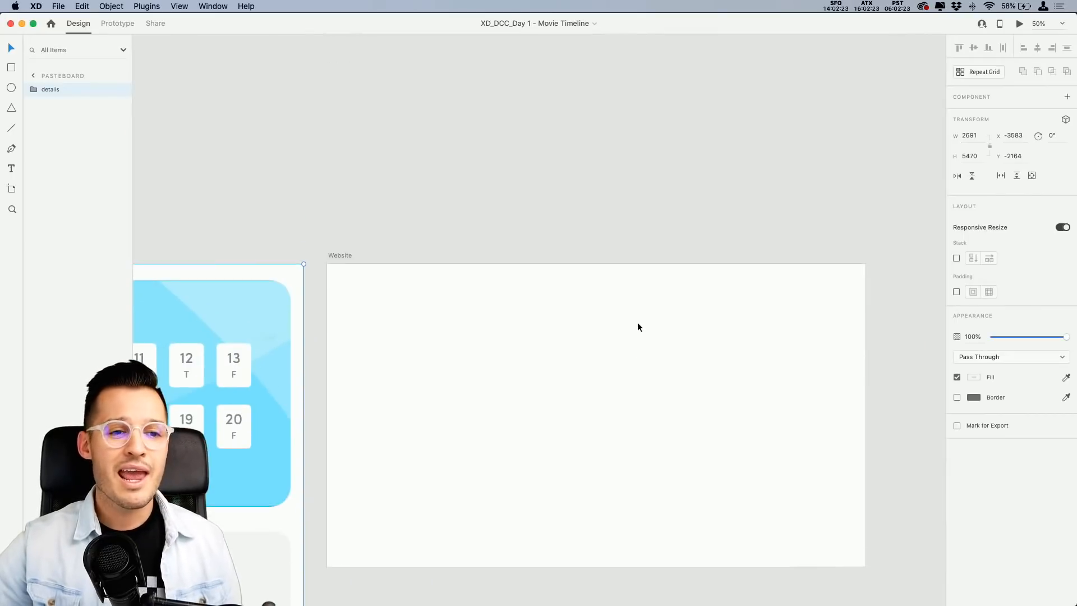
{"action": "scroll", "coordinate": [368, 258], "scroll_direction": "down", "scroll_amount": 2}
{"action": "left_click", "coordinate": [305, 163]}
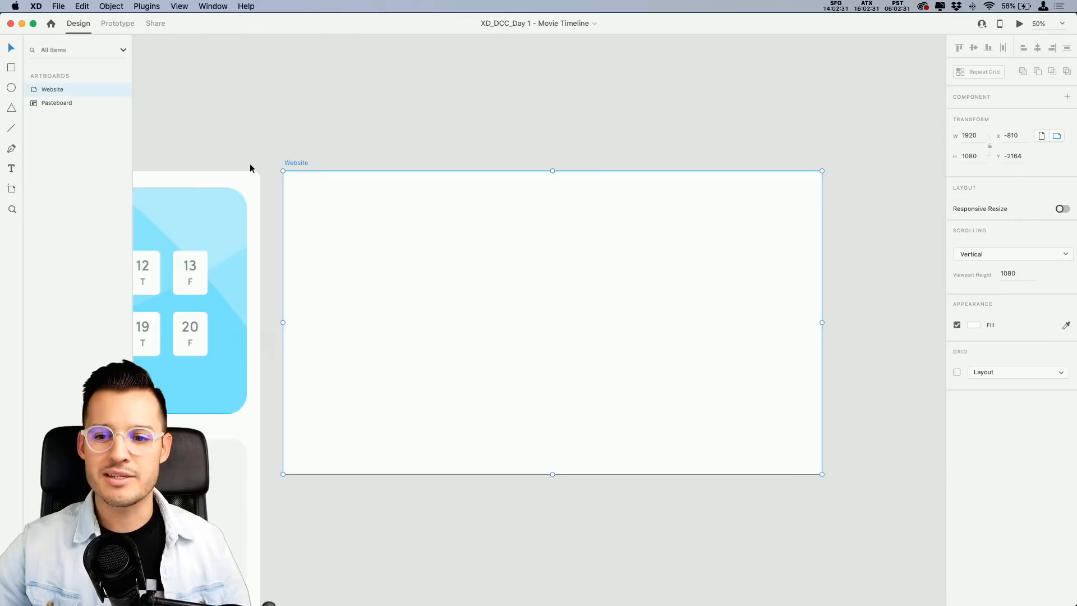
{"action": "left_click", "coordinate": [337, 137]}
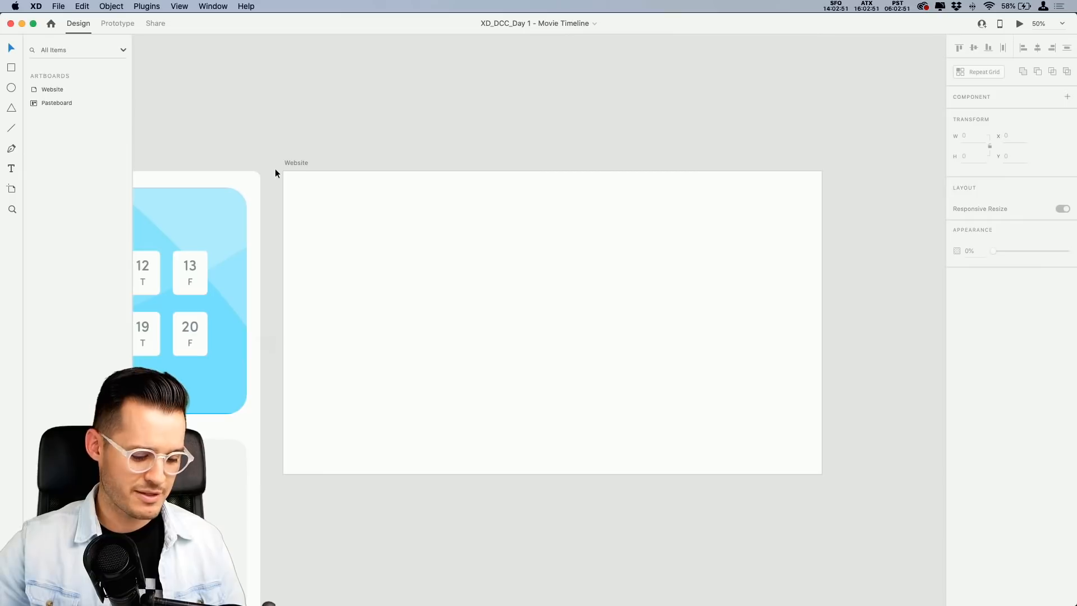
{"action": "key", "text": "z"}
{"action": "left_click_drag", "start_coordinate": [279, 163], "coordinate": [824, 491]}
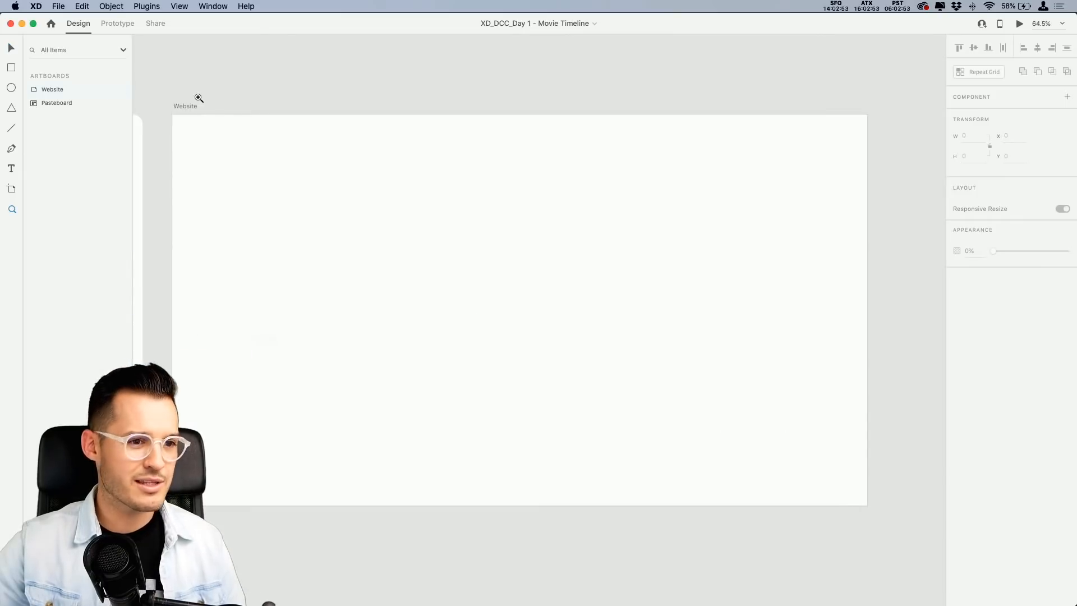
{"action": "scroll", "coordinate": [685, 370], "scroll_direction": "up", "scroll_amount": 2}
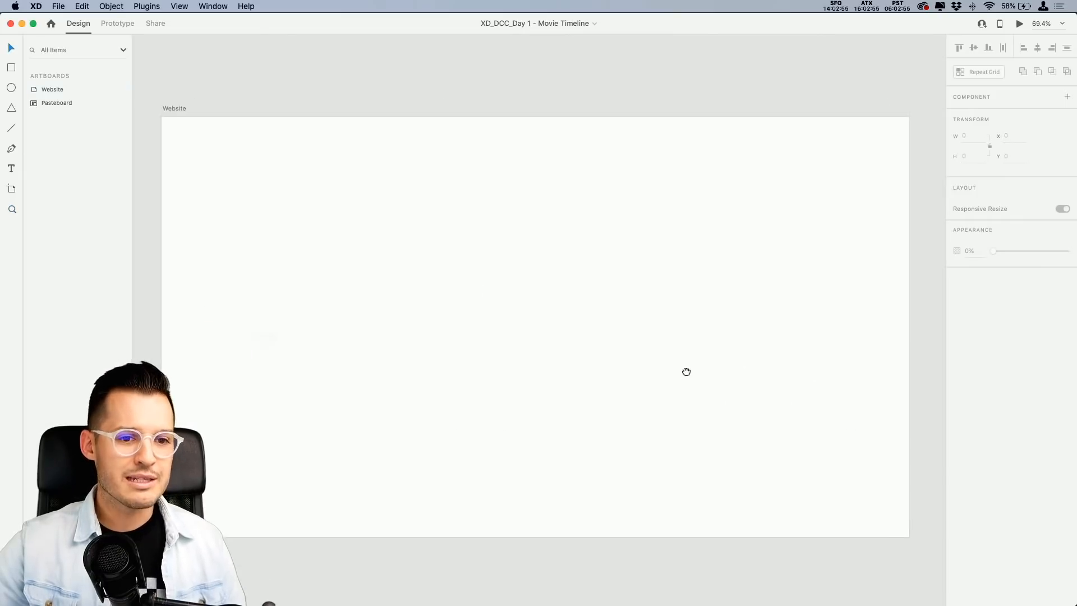
{"action": "mouse_move", "coordinate": [686, 370]}
{"action": "left_mouse_down"}
{"action": "mouse_move", "coordinate": [688, 354]}
{"action": "mouse_move", "coordinate": [696, 364]}
{"action": "left_mouse_up"}
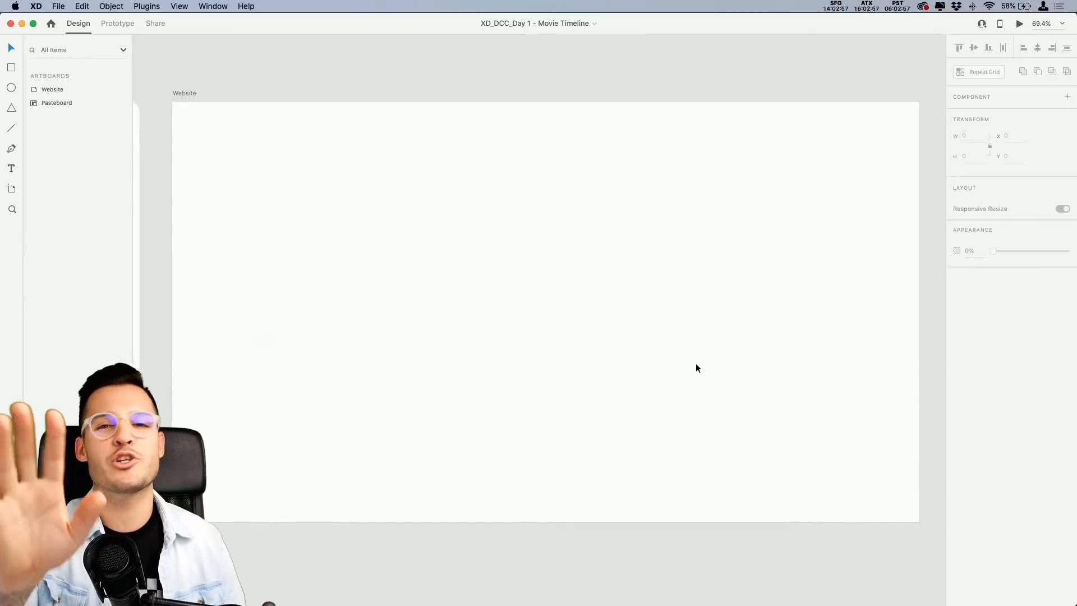
Switch to Finder and narrow the assets folder window so the documents and images remain listed.
{"action": "key", "text": "super+Tab"}
{"action": "key", "text": "super+Tab"}
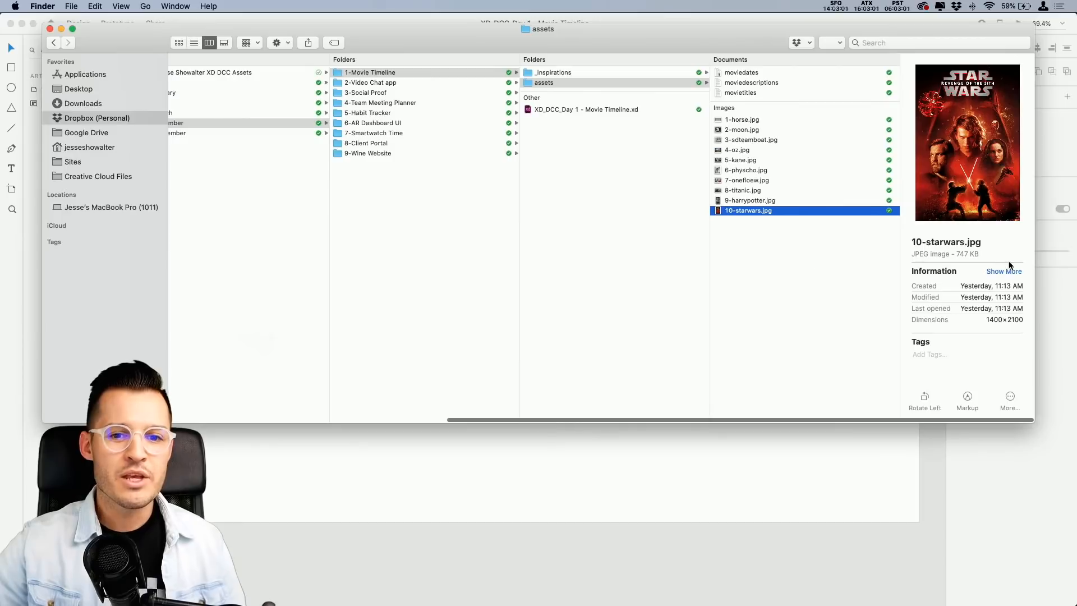
{"action": "left_click_drag", "start_coordinate": [1036, 267], "coordinate": [813, 267]}
{"action": "left_click_drag", "start_coordinate": [576, 255], "coordinate": [544, 258]}
{"action": "scroll", "coordinate": [599, 258], "scroll_direction": "left", "scroll_amount": 5}
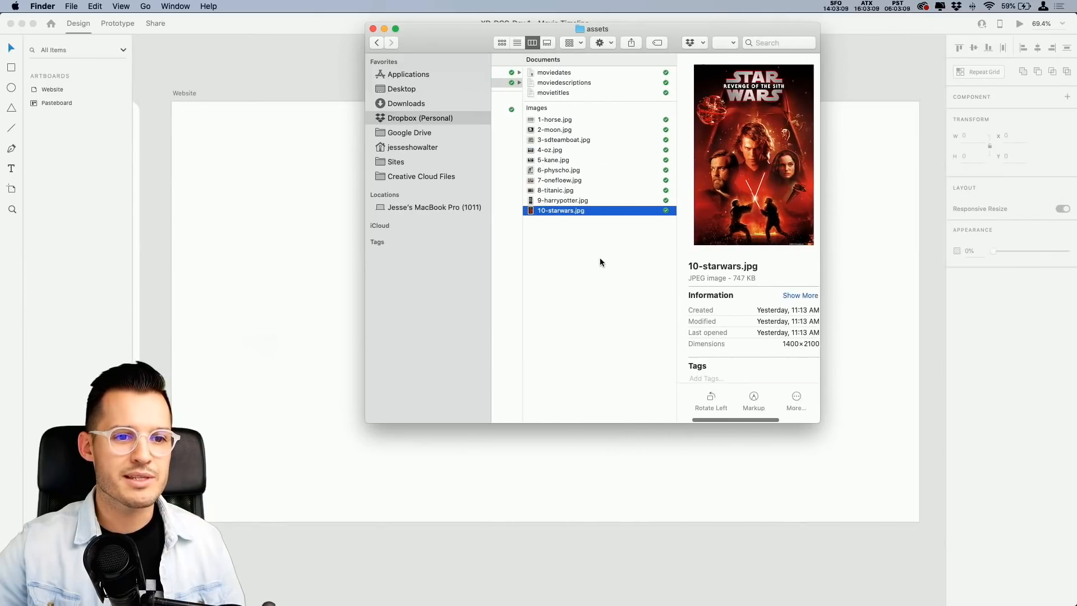
Preview the supplied movie images in the assets folder, from 1-horse.jpg through 9-harrypotter.jpg.
{"action": "left_click", "coordinate": [542, 119]}
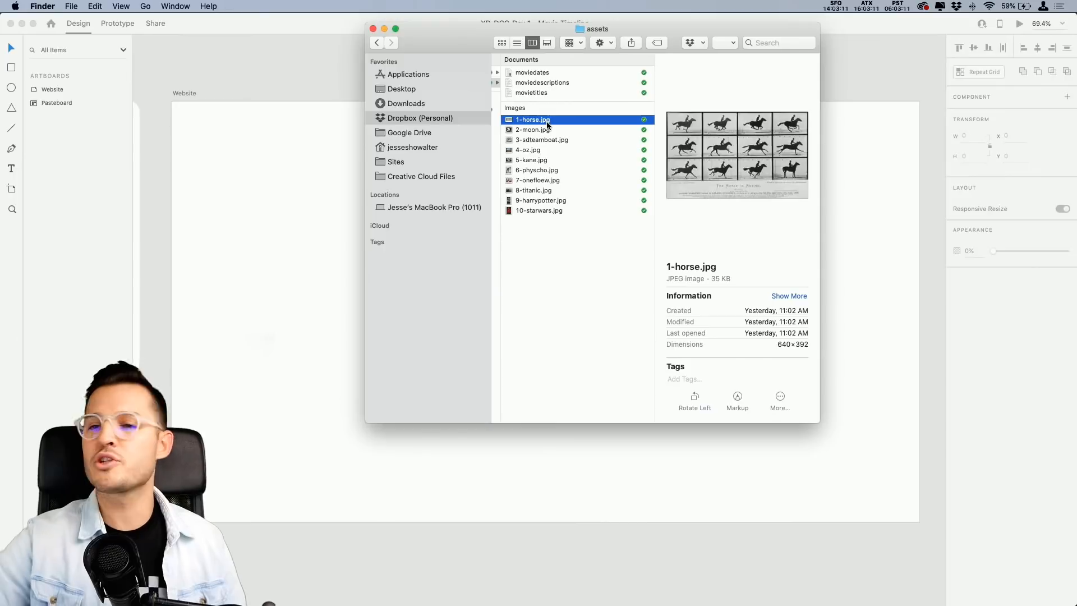
{"action": "key", "text": "Down"}
{"action": "key", "text": "space"}
{"action": "key", "text": "Down"}
{"action": "key", "text": "Down"}
{"action": "key", "text": "Down"}
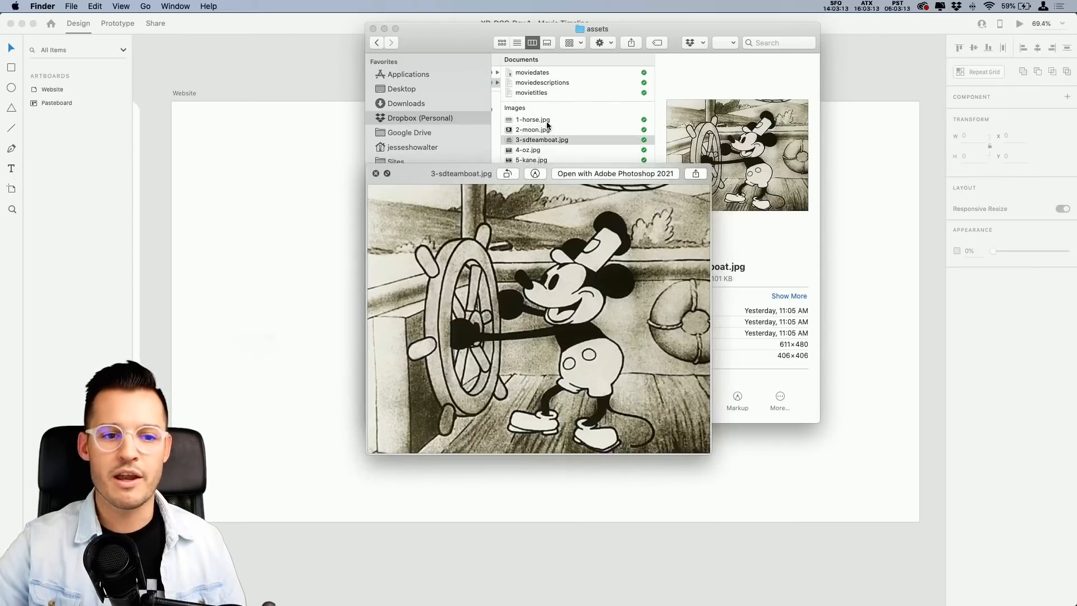
{"action": "key", "text": "Down"}
{"action": "key", "text": "Down"}
{"action": "key", "text": "Down"}
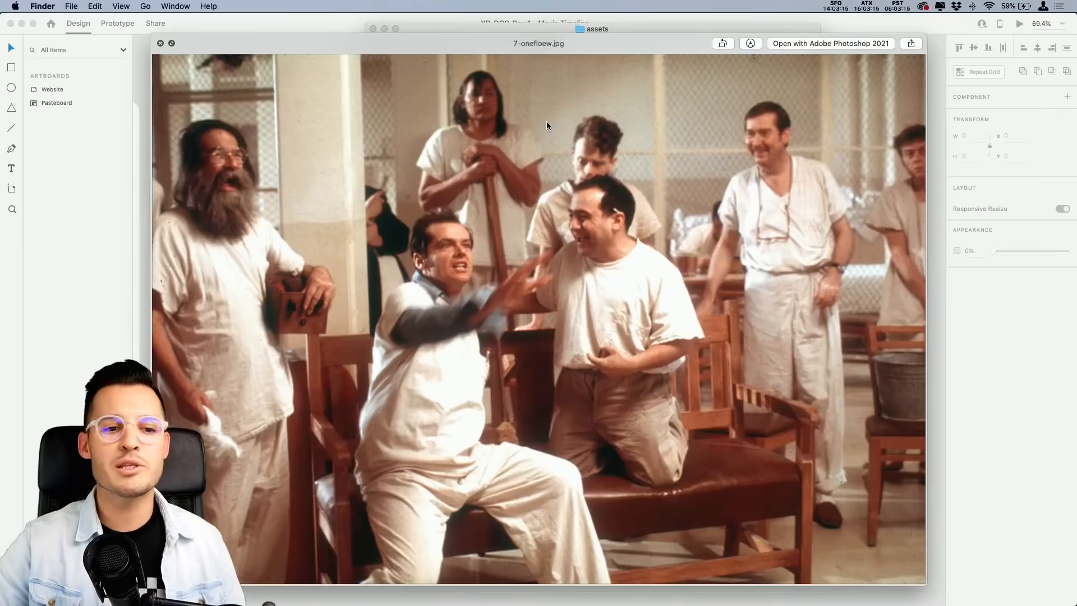
{"action": "key", "text": "Down"}
{"action": "key", "text": "space"}
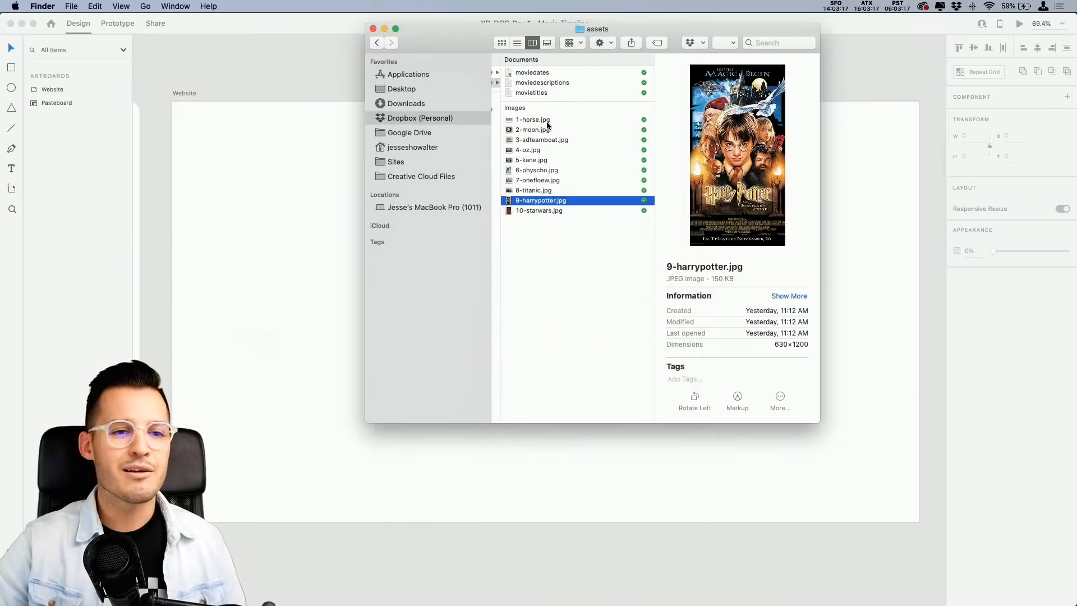
Preview the moviedates, moviedescriptions and movietitles documents in the assets folder.
{"action": "left_click", "coordinate": [530, 74]}
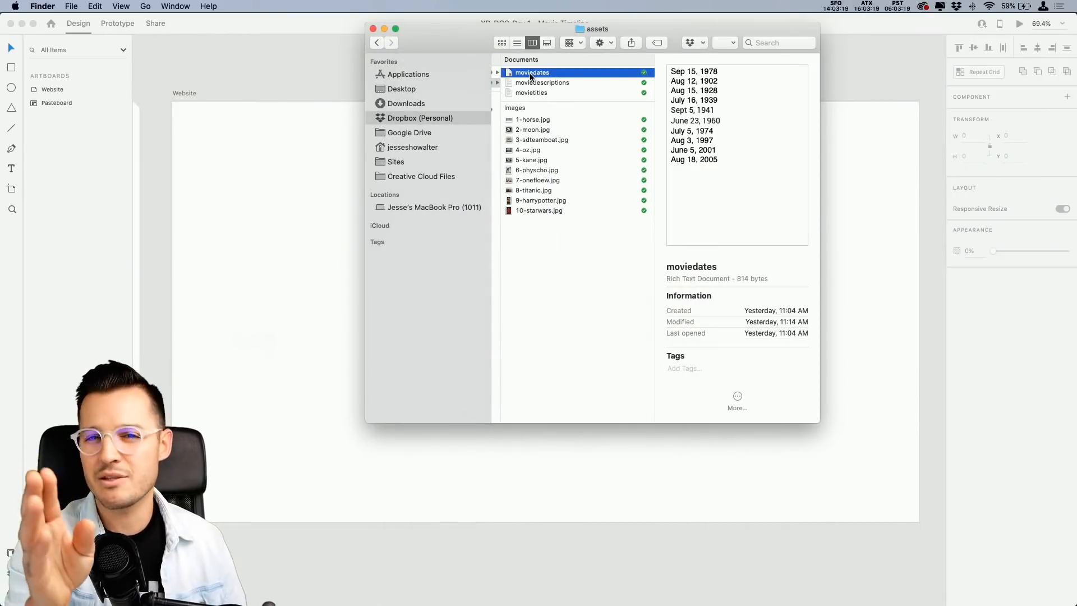
{"action": "key", "text": "space"}
{"action": "key", "text": "space"}
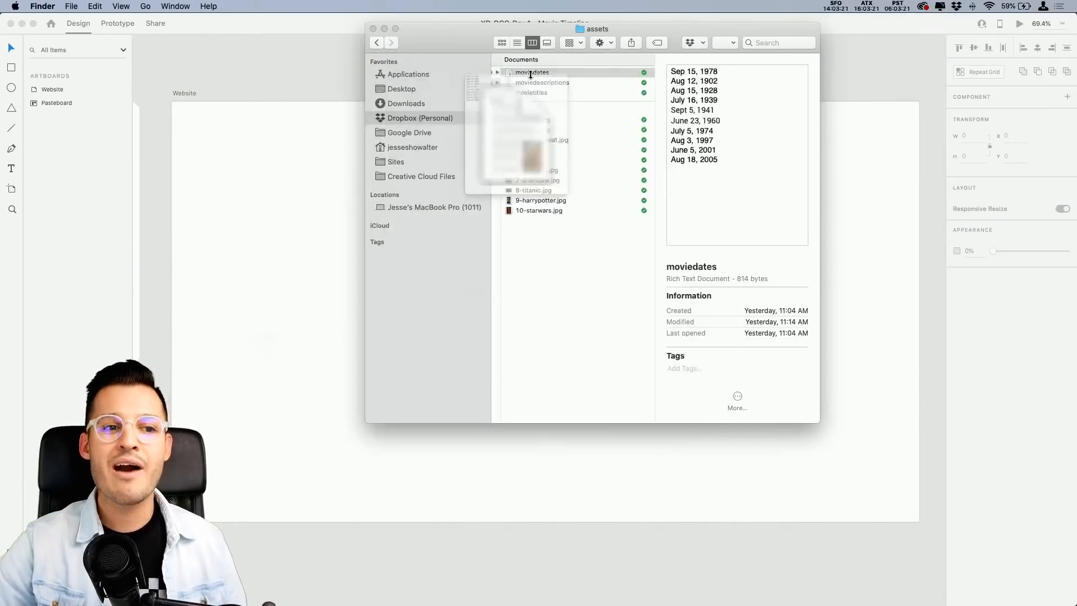
{"action": "left_click", "coordinate": [540, 120]}
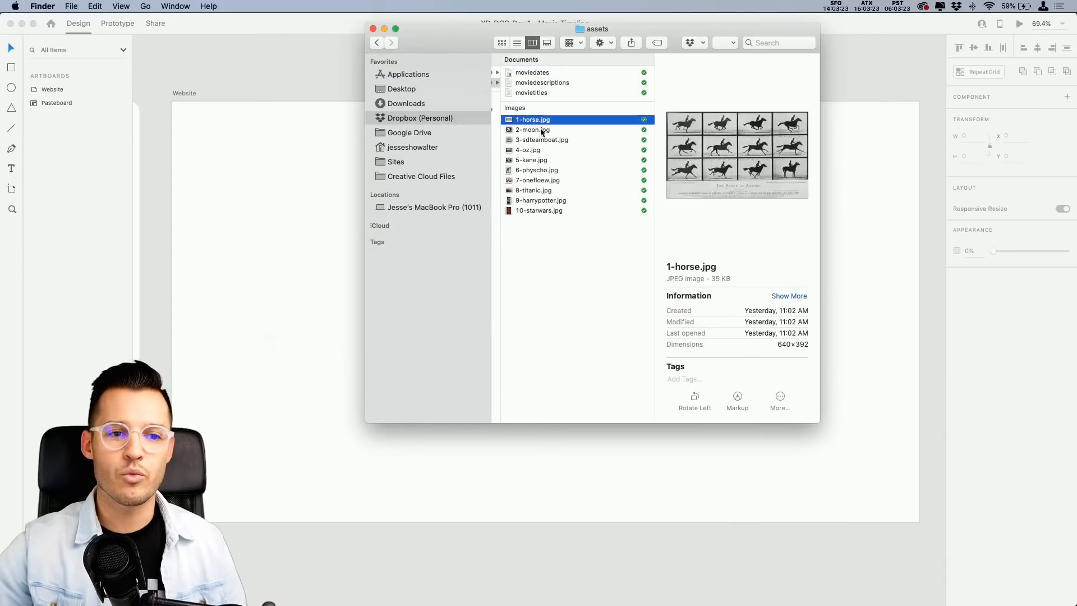
{"action": "left_click", "coordinate": [534, 73]}
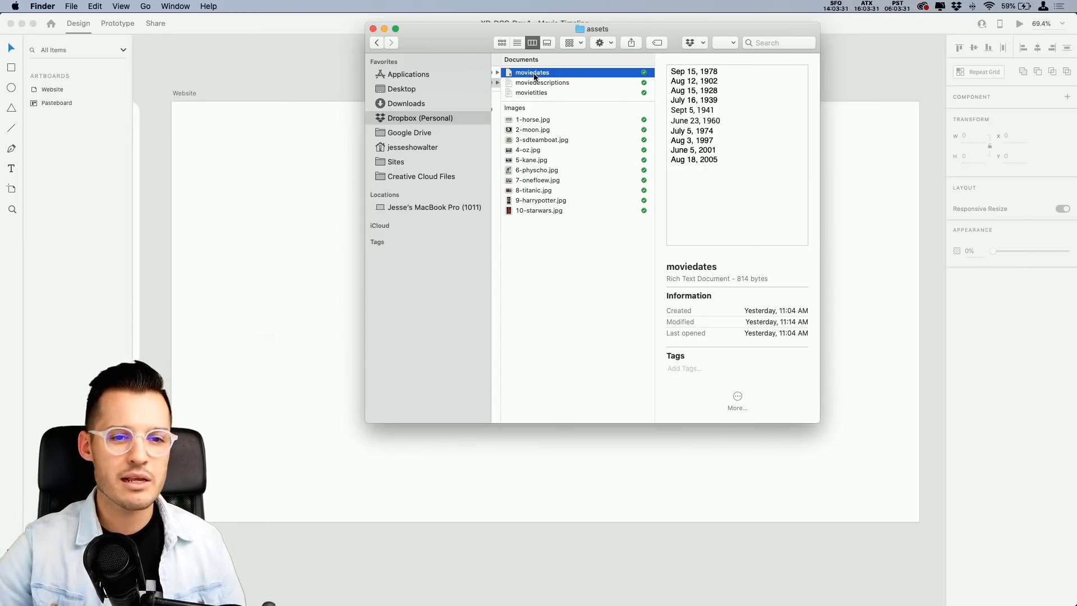
{"action": "key", "text": "Down"}
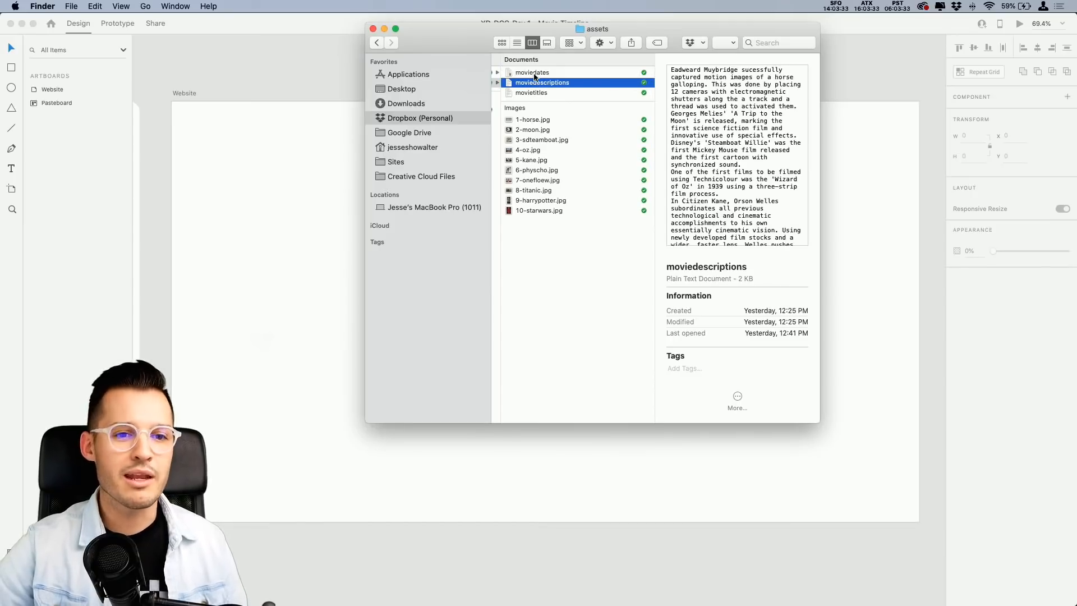
{"action": "key", "text": "space"}
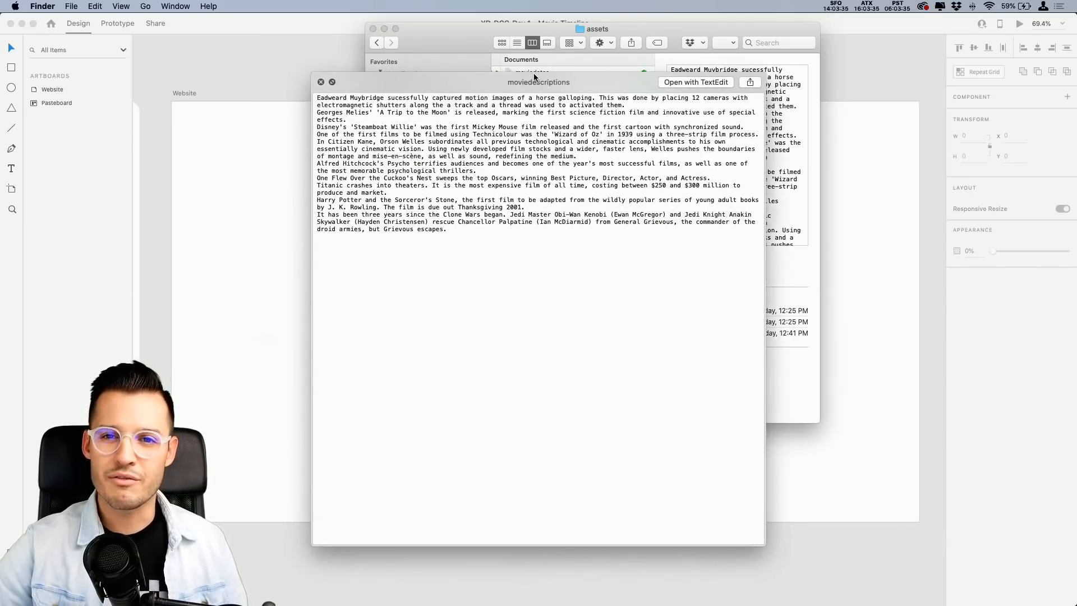
{"action": "key", "text": "space"}
{"action": "key", "text": "Down"}
{"action": "key", "text": "space"}
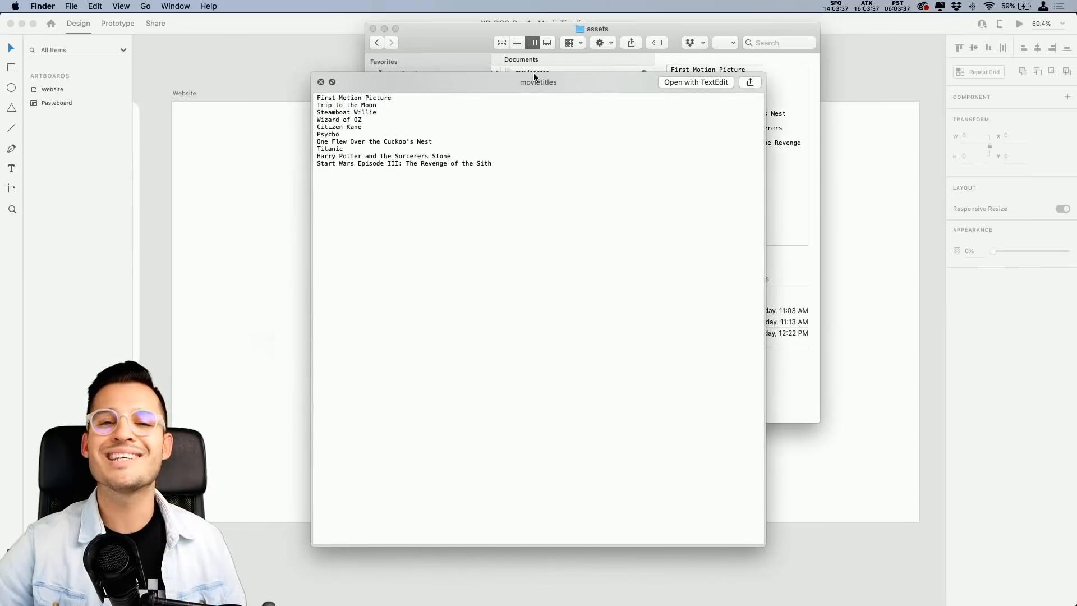
{"action": "key", "text": "space"}
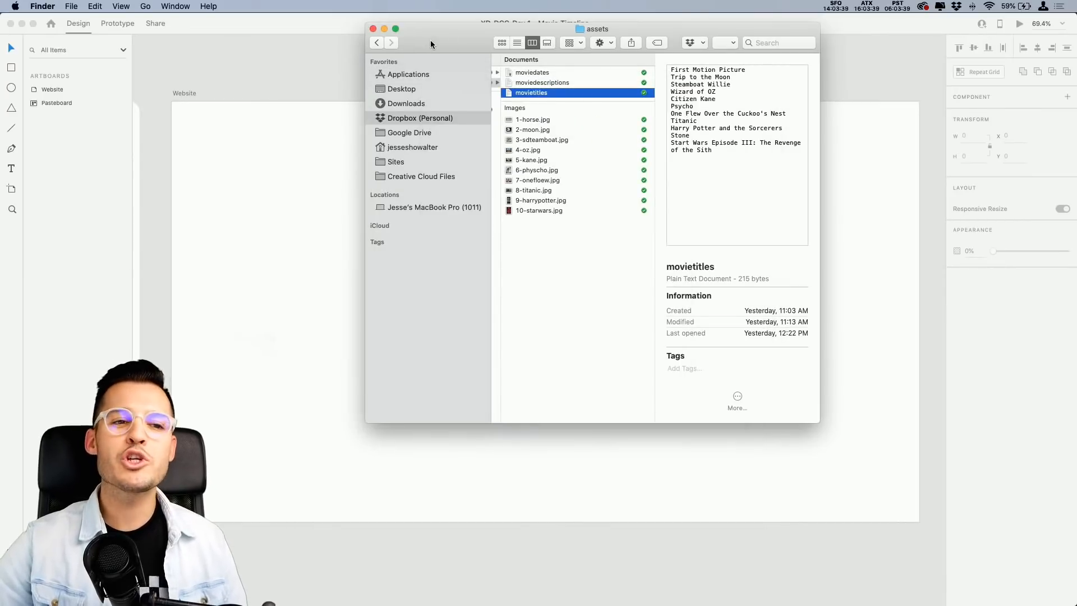
Move the assets folder window aside and return to the Website artboard in Adobe XD.
{"action": "left_click_drag", "start_coordinate": [429, 40], "coordinate": [626, 100]}
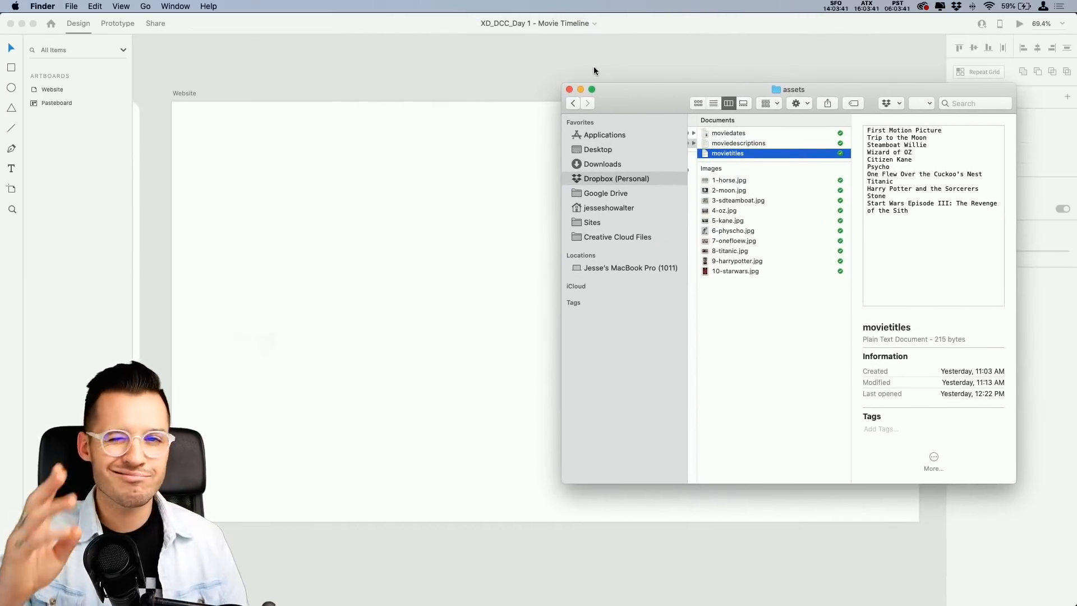
{"action": "left_click", "coordinate": [595, 66]}
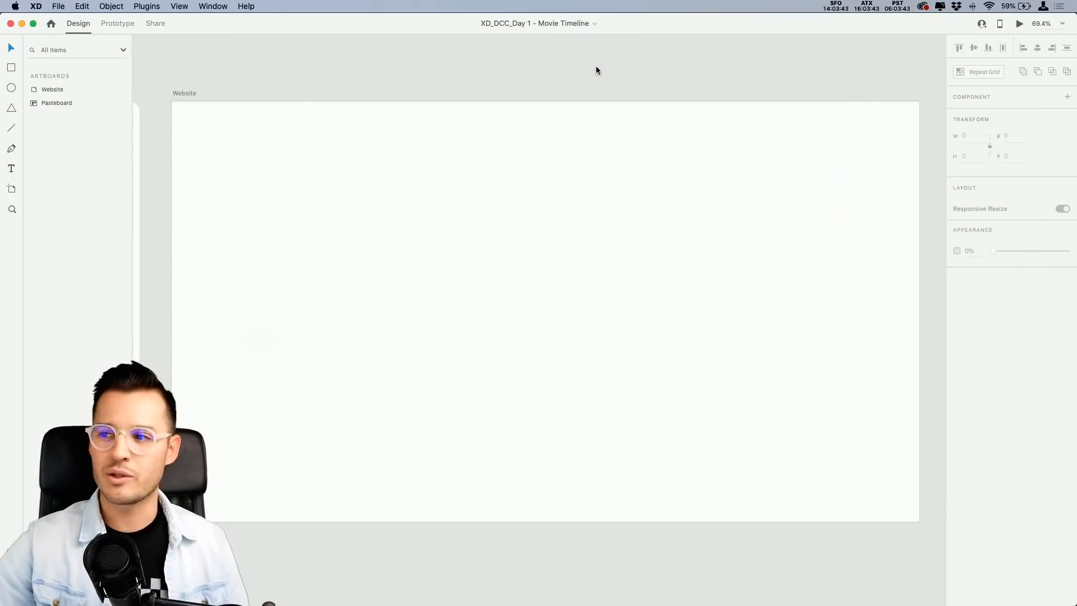
{"action": "left_click", "coordinate": [487, 170]}
Add an area text box about 906 px wide near the top of the Website artboard reading "History Of Film".
{"action": "key", "text": "t"}
{"action": "left_click_drag", "start_coordinate": [424, 151], "coordinate": [777, 249]}
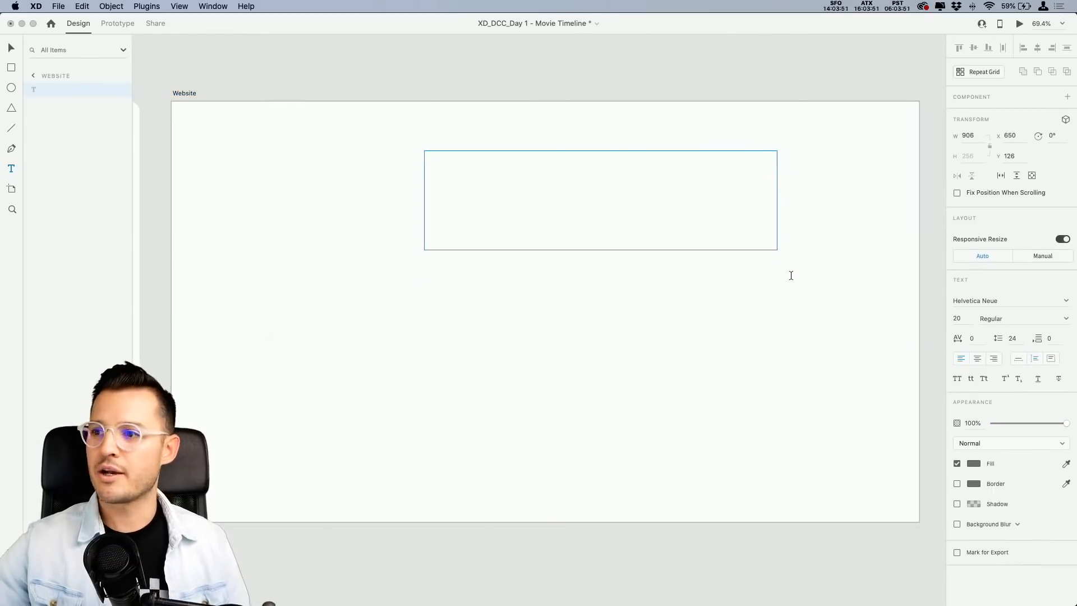
{"action": "type", "text": "H"}
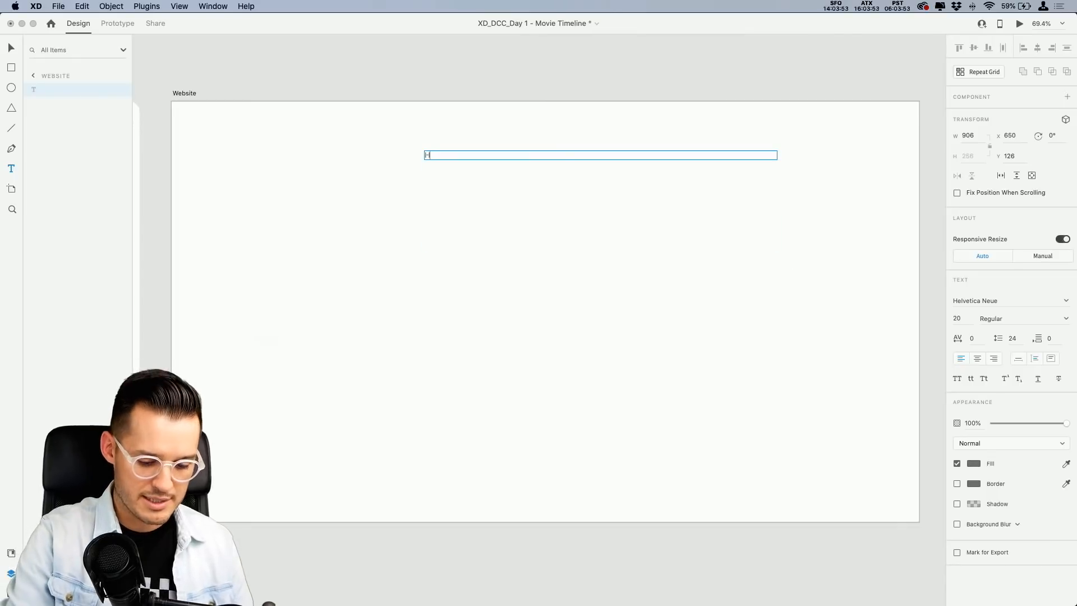
{"action": "type", "text": "istory Of Film"}
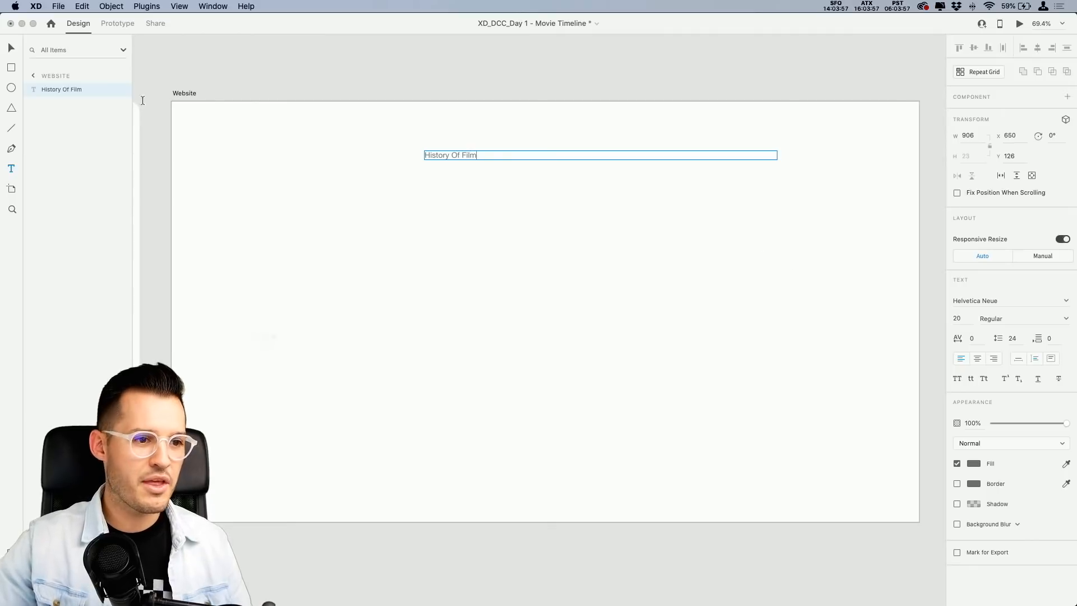
{"action": "key", "text": "Escape"}
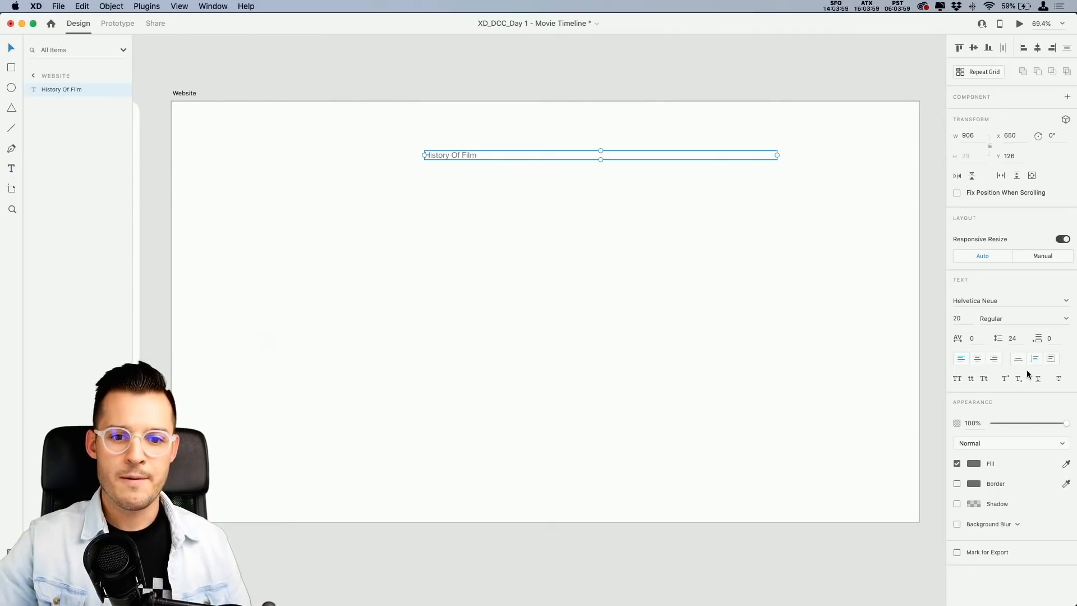
Switch the "History Of Film" title to auto width and enlarge it to about size 173, centered near the artboard's top.
{"action": "left_click", "coordinate": [1019, 360]}
{"action": "left_click_drag", "start_coordinate": [450, 160], "coordinate": [556, 201]}
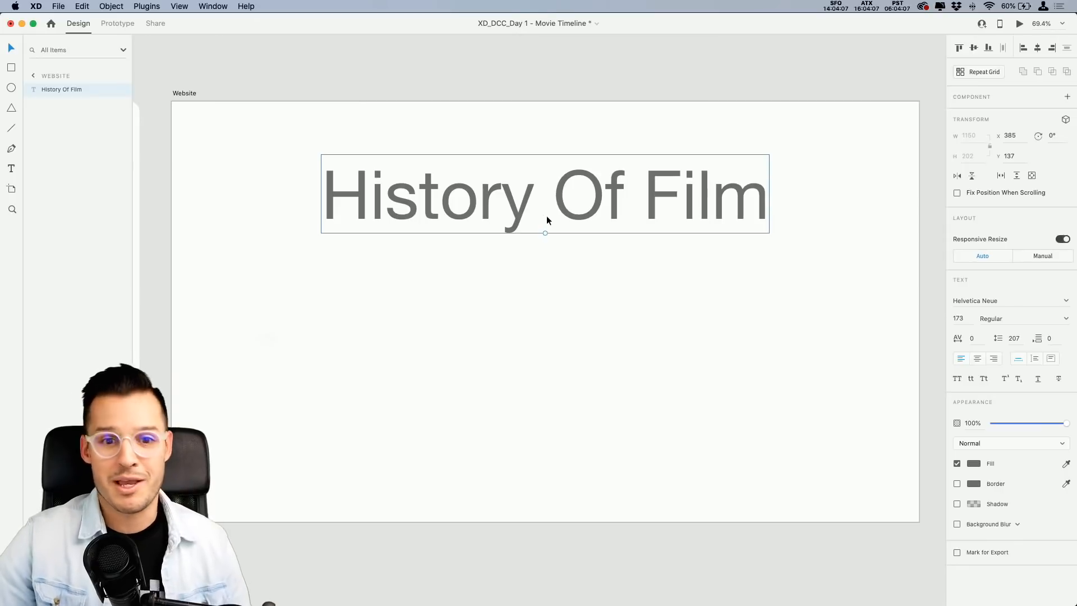
Restyle the "History Of Film" title in Bodoni, shrunk to about size 135, with the dark #2E2E2E swatch as its fill.
{"action": "left_click", "coordinate": [1023, 303]}
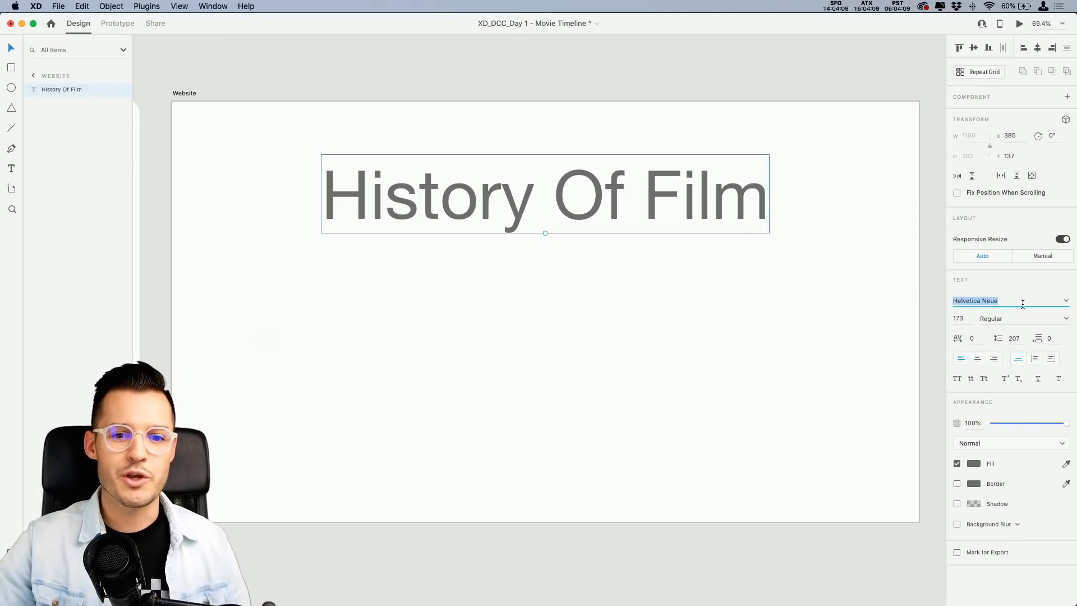
{"action": "type", "text": "Bodoni"}
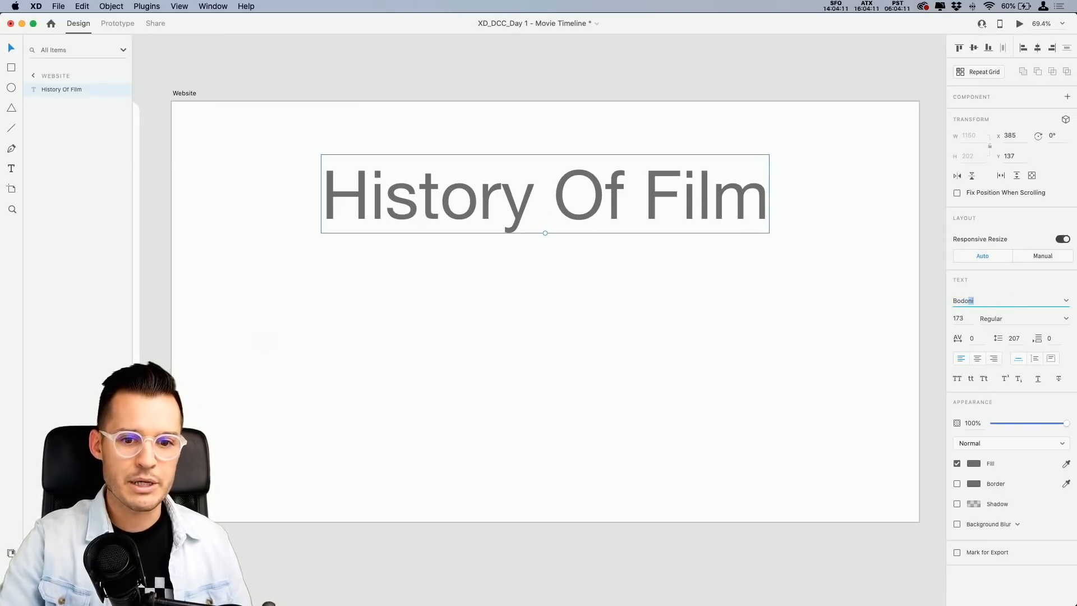
{"action": "key", "text": "Return"}
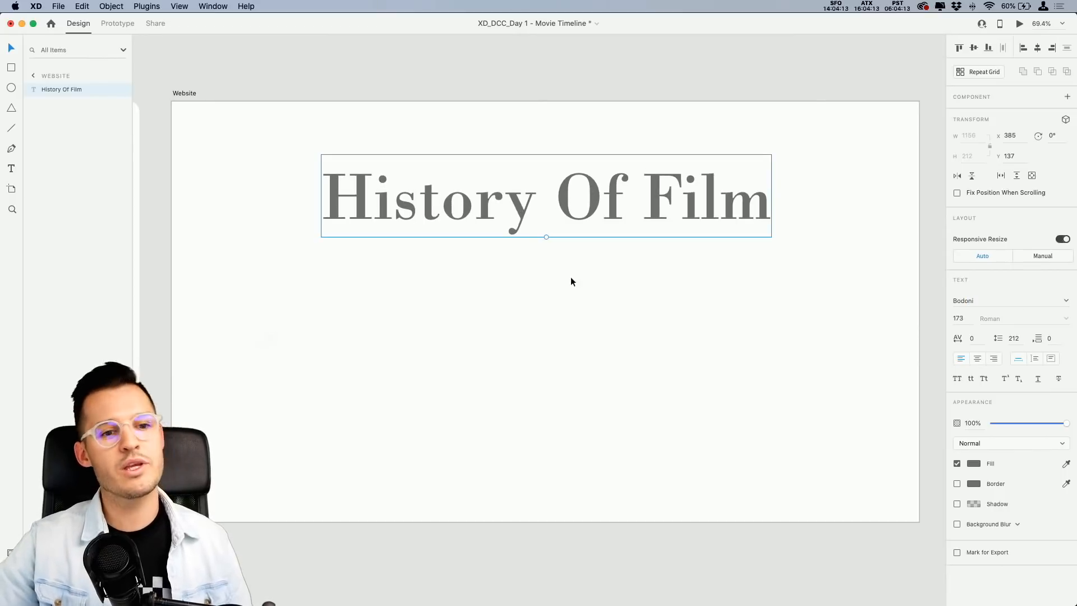
{"action": "left_click_drag", "start_coordinate": [546, 236], "coordinate": [545, 218]}
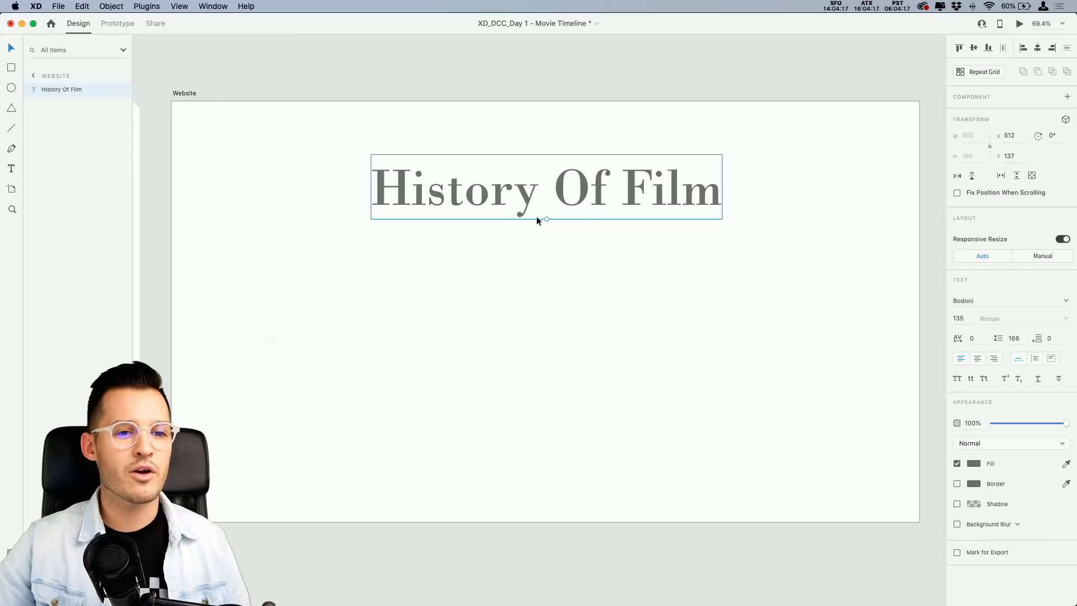
{"action": "left_click", "coordinate": [975, 464]}
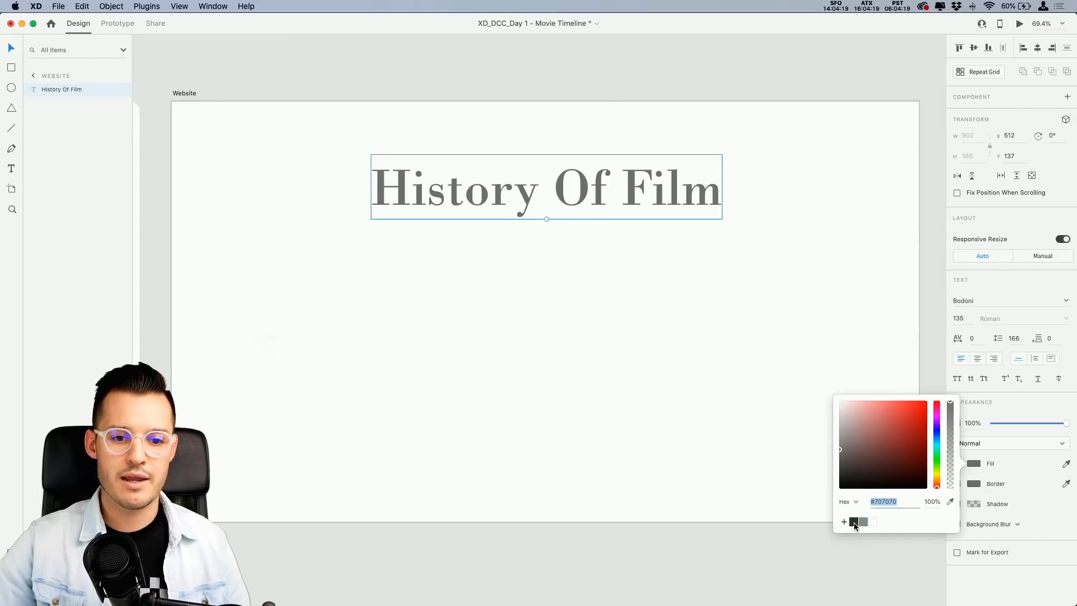
{"action": "left_click", "coordinate": [853, 521]}
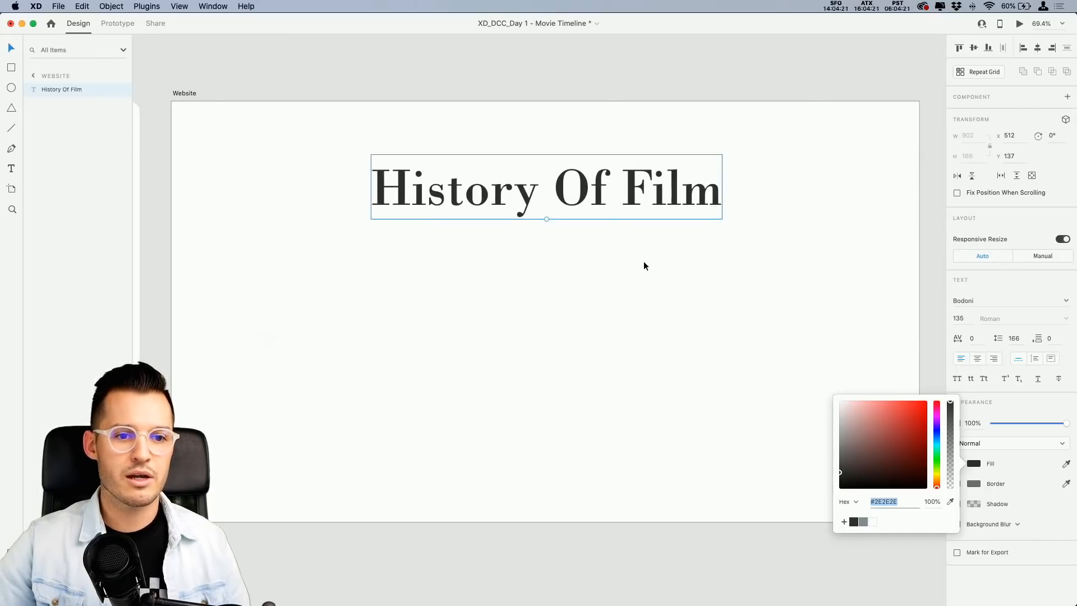
Change the title's "Of" to lowercase "of", then center the title horizontally on the artboard and raise it to about Y 97.
{"action": "left_click", "coordinate": [581, 186]}
{"action": "double_click", "coordinate": [581, 186]}
{"action": "double_click", "coordinate": [581, 186]}
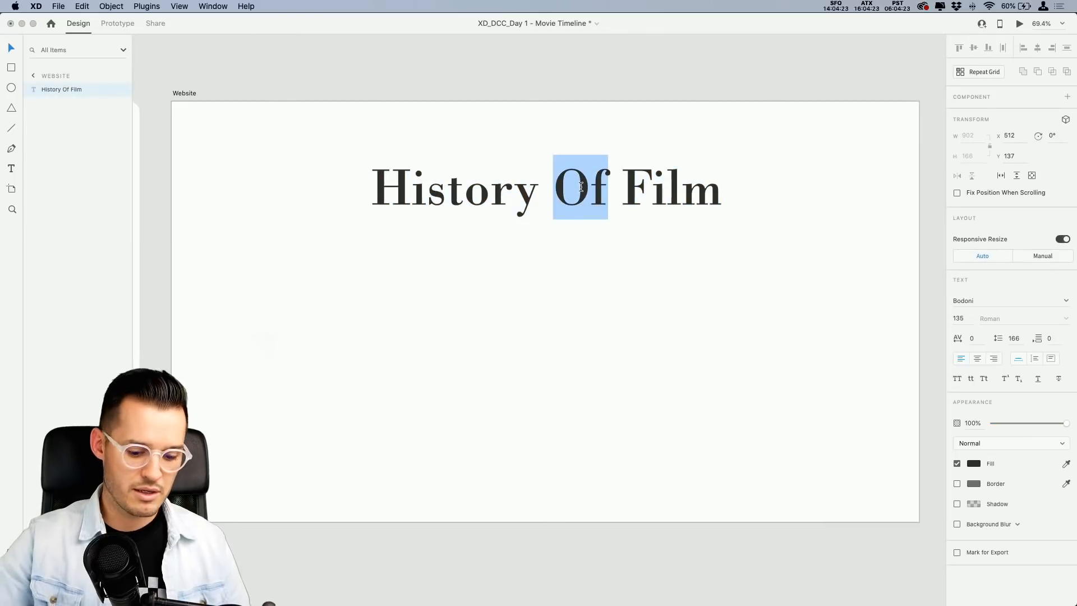
{"action": "type", "text": "of"}
{"action": "key", "text": "alt+shift+Left"}
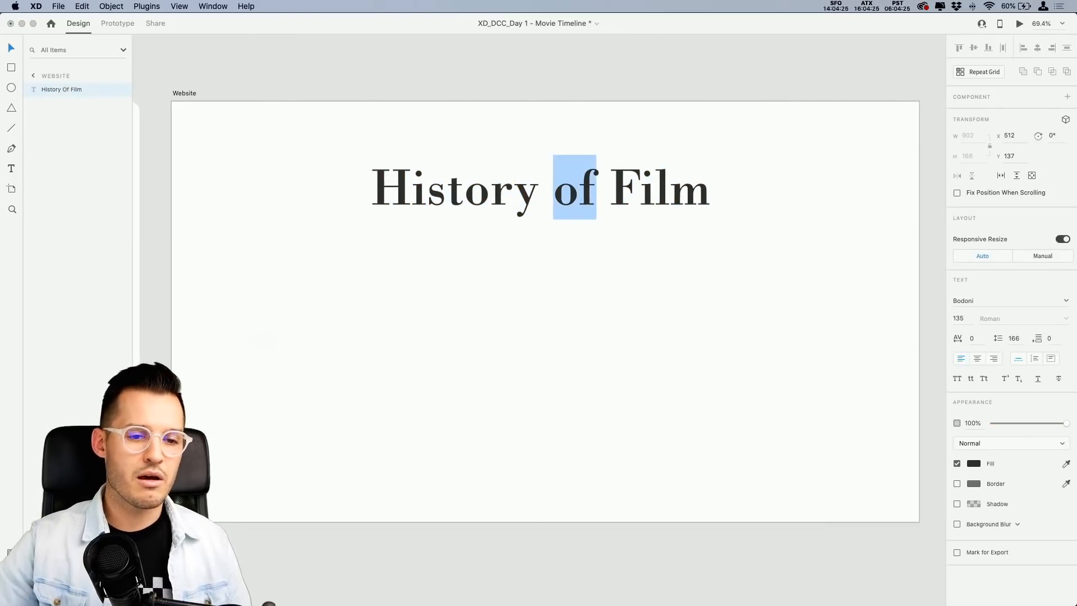
{"action": "key", "text": "Escape"}
{"action": "left_click", "coordinate": [1037, 53]}
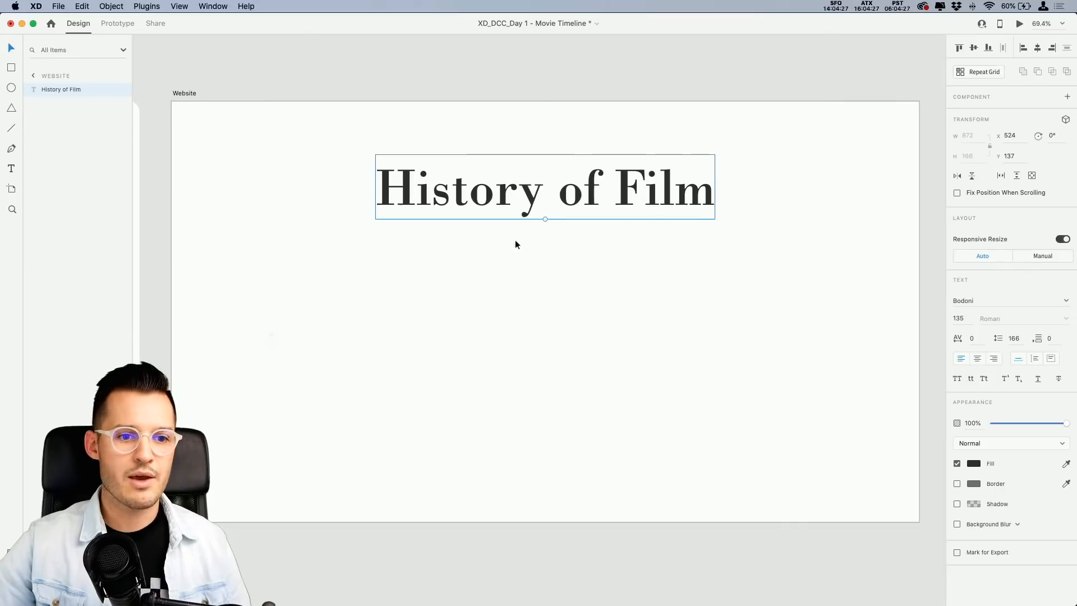
{"action": "left_click_drag", "start_coordinate": [651, 192], "coordinate": [651, 176]}
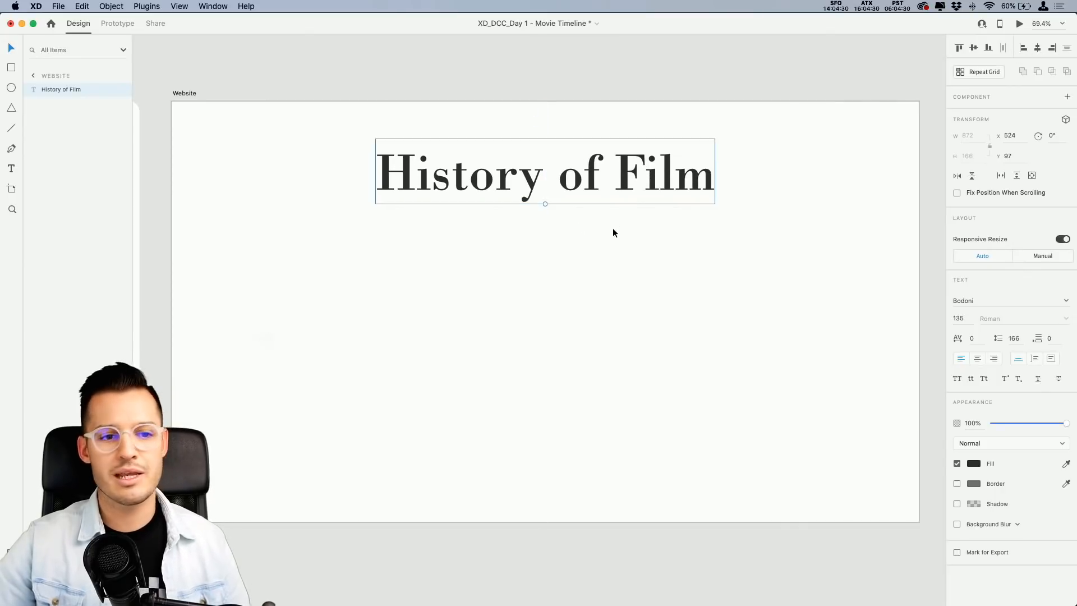
Make the title all uppercase, shrink it to about size 115 and recenter it horizontally on the artboard.
{"action": "left_click", "coordinate": [956, 379]}
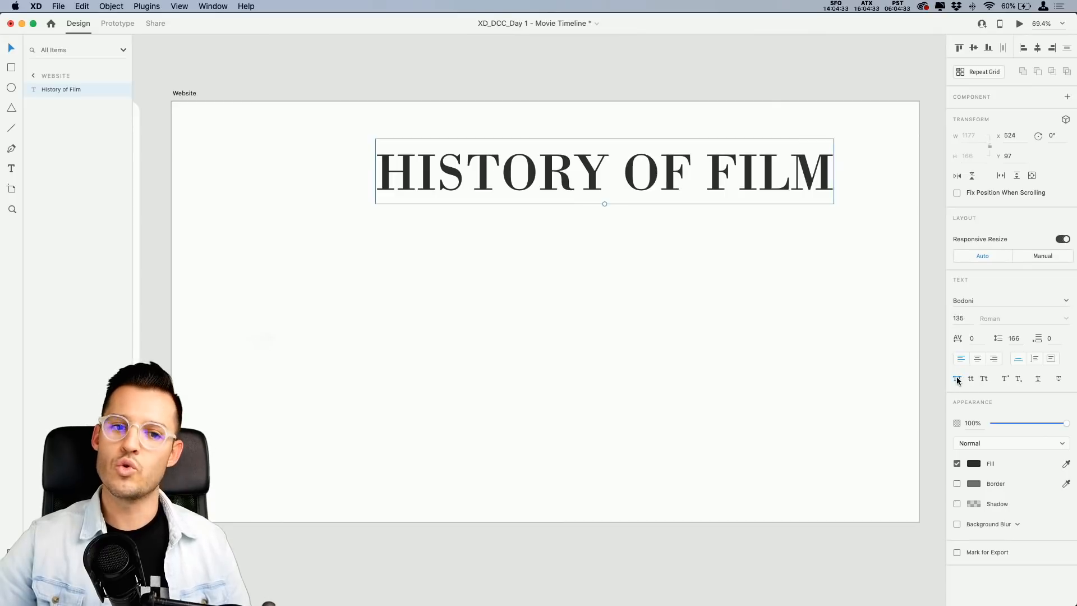
{"action": "left_click_drag", "start_coordinate": [603, 203], "coordinate": [603, 194]}
{"action": "left_click", "coordinate": [1037, 49]}
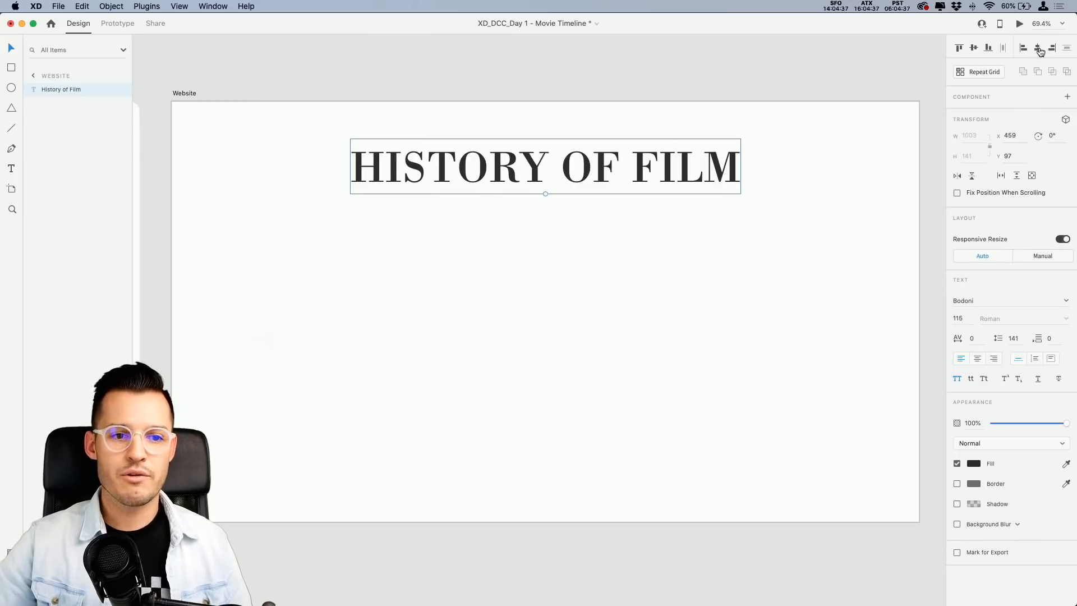
{"action": "left_click", "coordinate": [503, 311]}
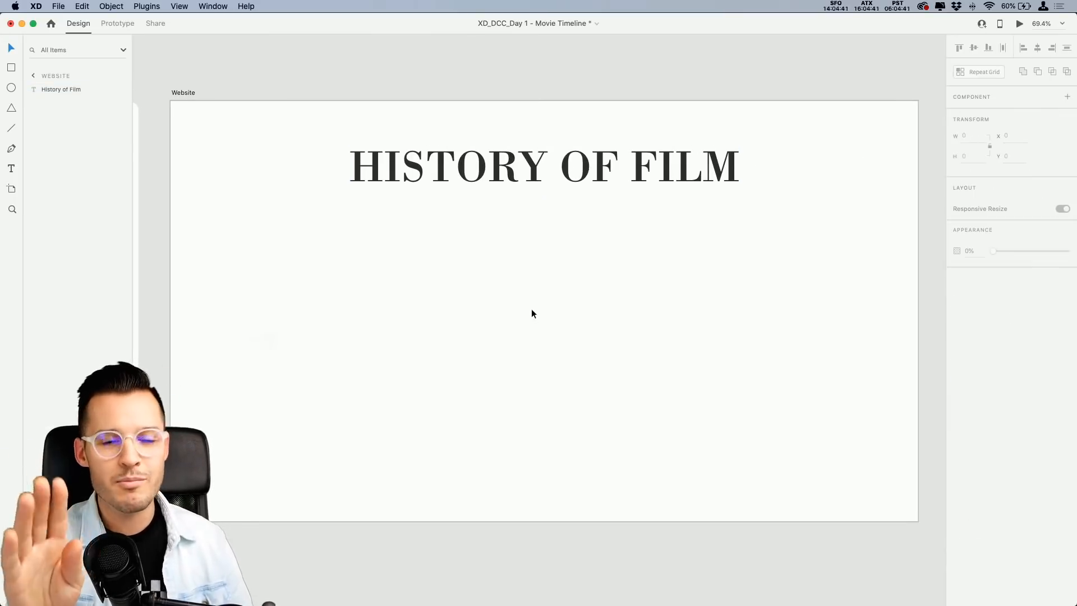
Move the Website artboard horizontally to about X 830, well clear of the calendar artwork beside it.
{"action": "key", "text": "r"}
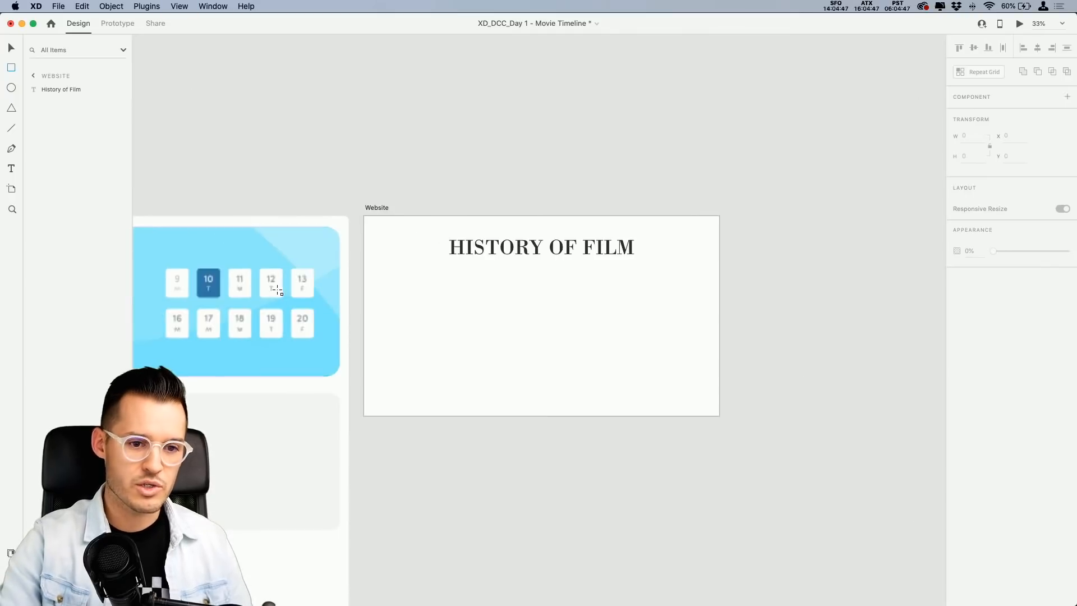
{"action": "key", "text": "super+minus"}
{"action": "key", "text": "super+minus"}
{"action": "key", "text": "v"}
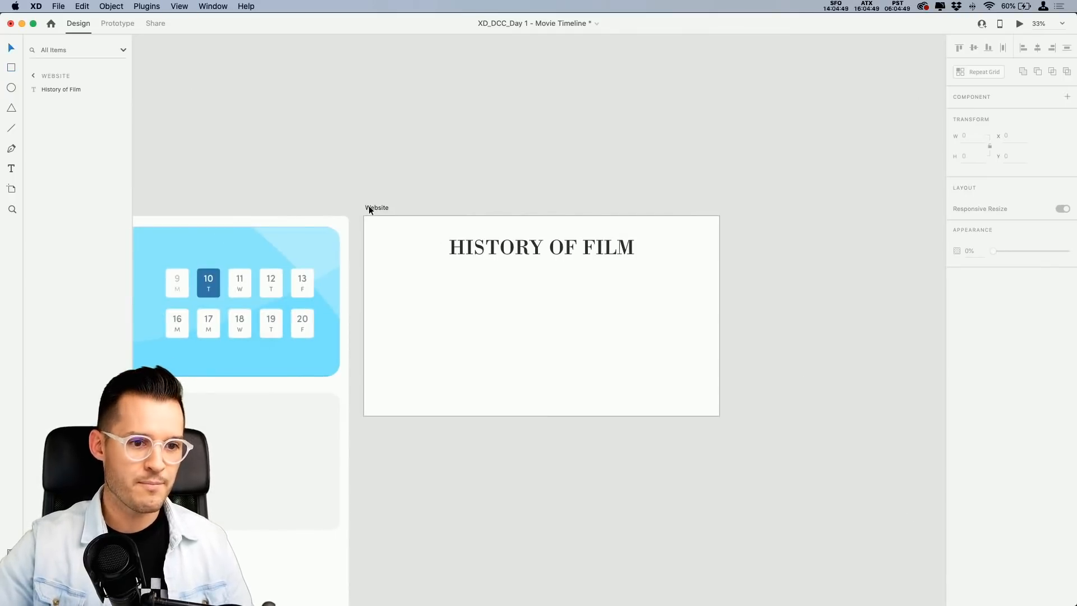
{"action": "left_click_drag", "start_coordinate": [369, 207], "coordinate": [675, 210]}
{"action": "scroll", "coordinate": [661, 185], "scroll_direction": "right", "scroll_amount": 10}
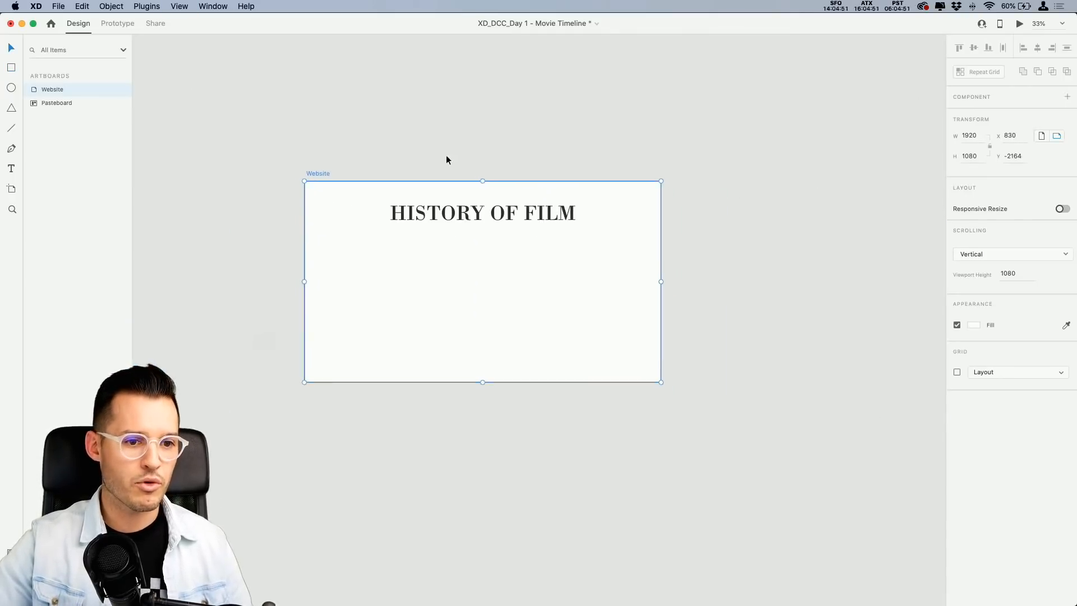
Draw a rectangle about 3242 by 154 px across the artboard's middle, starting at about X 227 and running past its right edge.
{"action": "scroll", "coordinate": [675, 368], "scroll_direction": "up", "scroll_amount": 5}
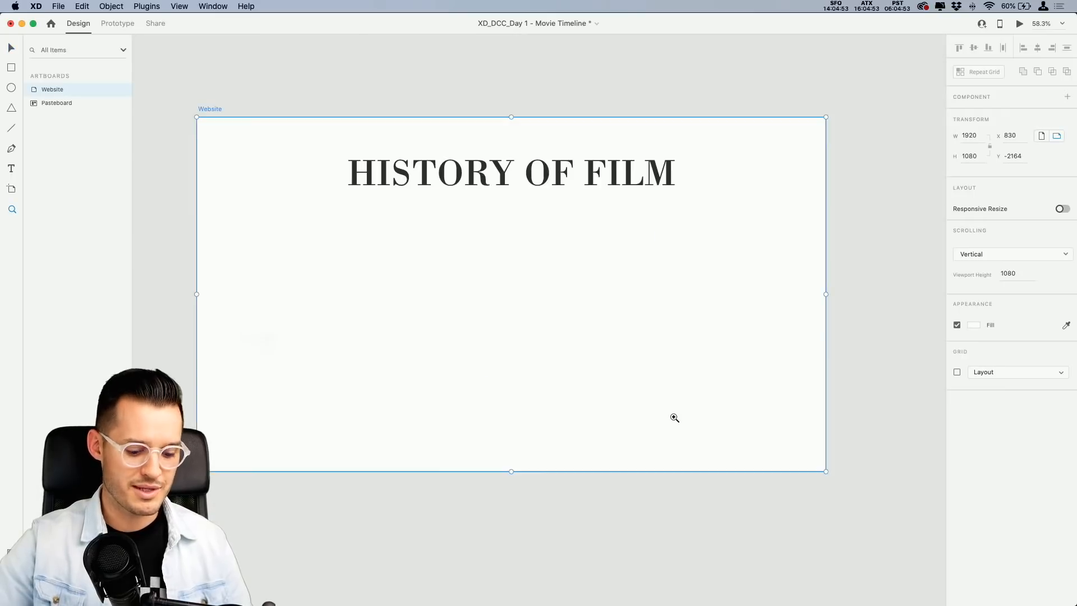
{"action": "scroll", "coordinate": [675, 416], "scroll_direction": "left", "scroll_amount": 2}
{"action": "scroll", "coordinate": [615, 356], "scroll_direction": "left", "scroll_amount": 2}
{"action": "key", "text": "r"}
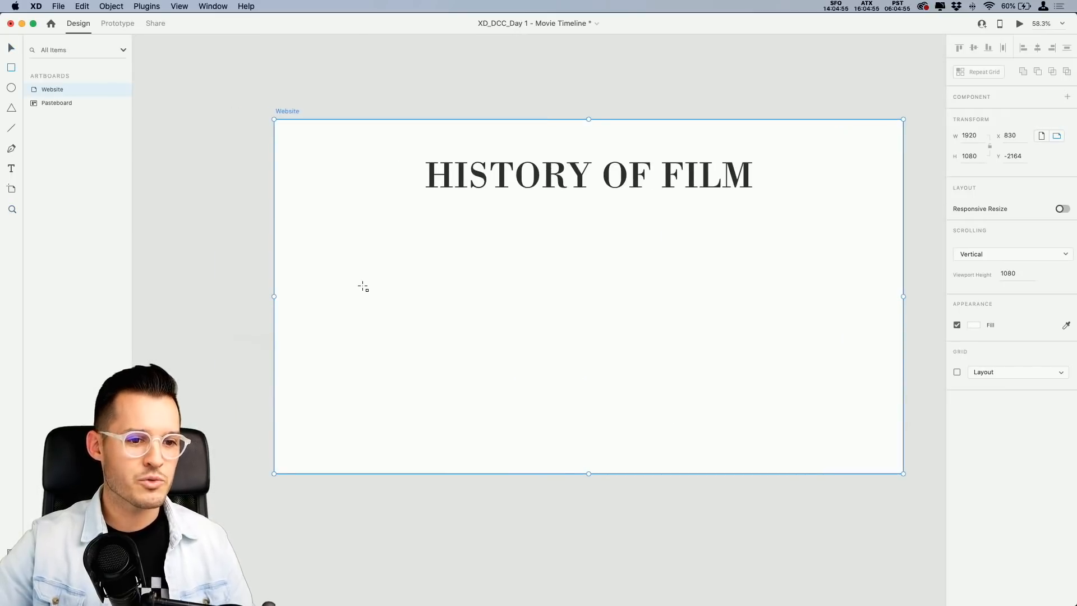
{"action": "left_click_drag", "start_coordinate": [360, 284], "coordinate": [808, 345]}
{"action": "left_click_drag", "start_coordinate": [873, 352], "coordinate": [823, 334]}
{"action": "scroll", "coordinate": [521, 387], "scroll_direction": "left", "scroll_amount": 8}
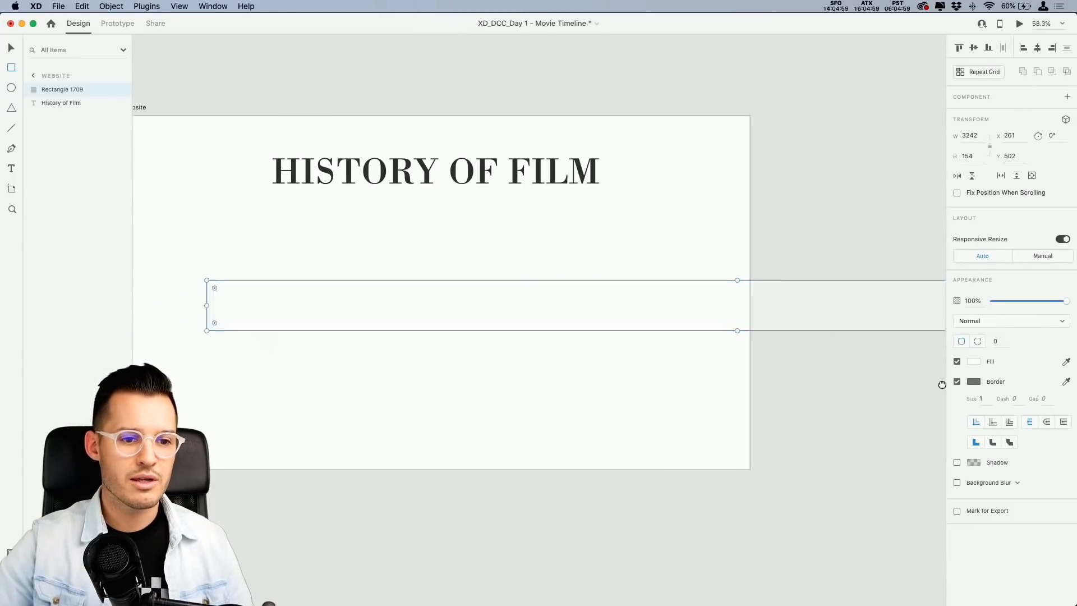
{"action": "key", "text": "v"}
{"action": "scroll", "coordinate": [320, 303], "scroll_direction": "left", "scroll_amount": 3}
{"action": "left_click_drag", "start_coordinate": [377, 324], "coordinate": [373, 321]}
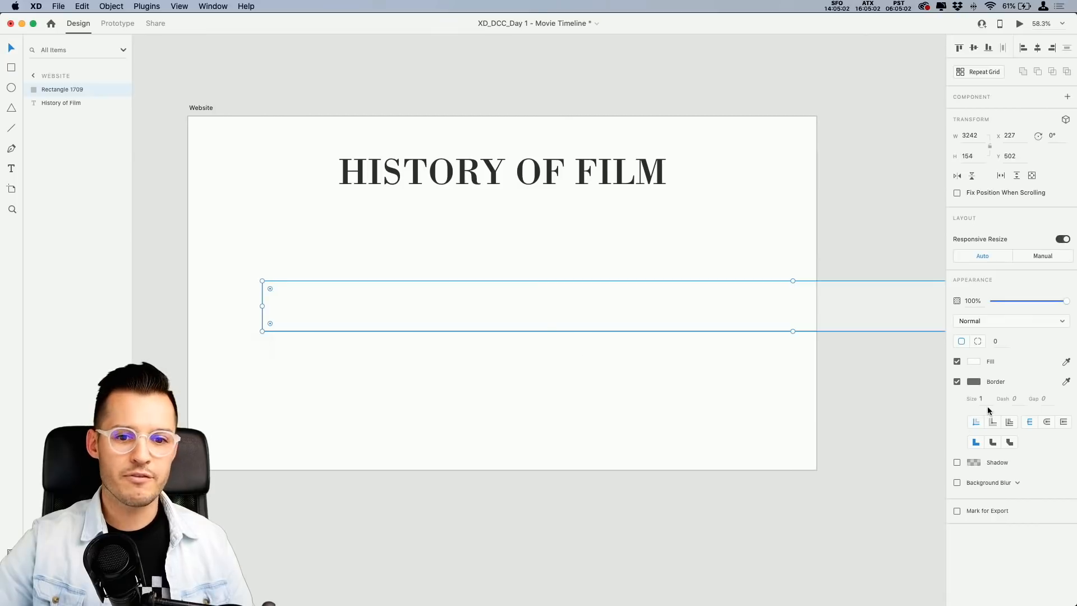
Fill the long rectangle with the dark #2E2E2E swatch and remove its border.
{"action": "left_click", "coordinate": [974, 361]}
{"action": "left_click", "coordinate": [853, 426]}
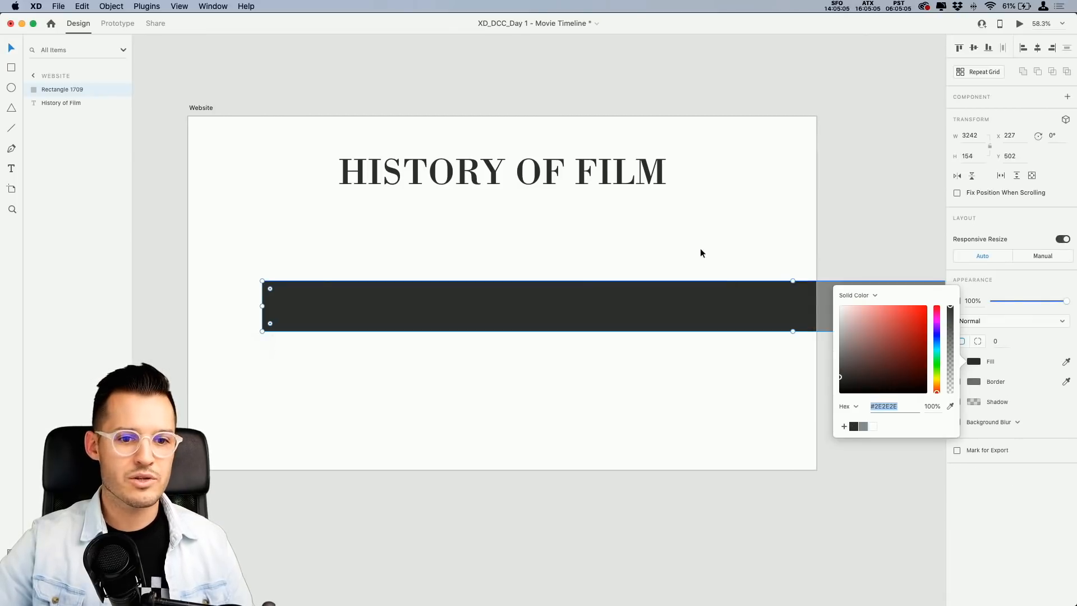
{"action": "left_click", "coordinate": [622, 222]}
{"action": "scroll", "coordinate": [651, 226], "scroll_direction": "up", "scroll_amount": 2}
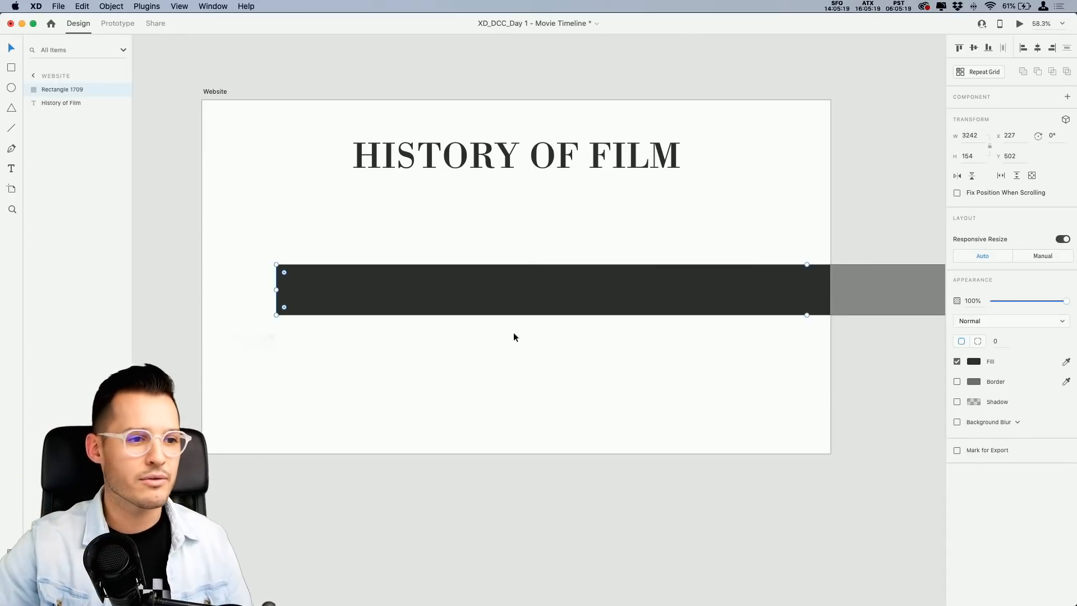
Rename the long rectangle's layer as timeline.
{"action": "double_click", "coordinate": [68, 90]}
{"action": "type", "text": "timeline"}
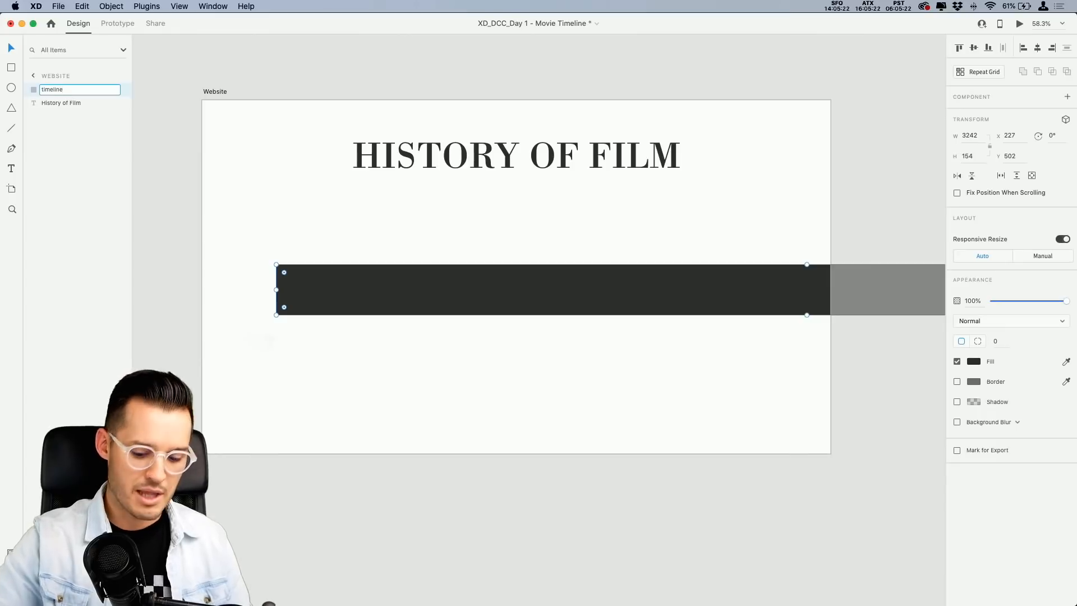
{"action": "key", "text": "Return"}
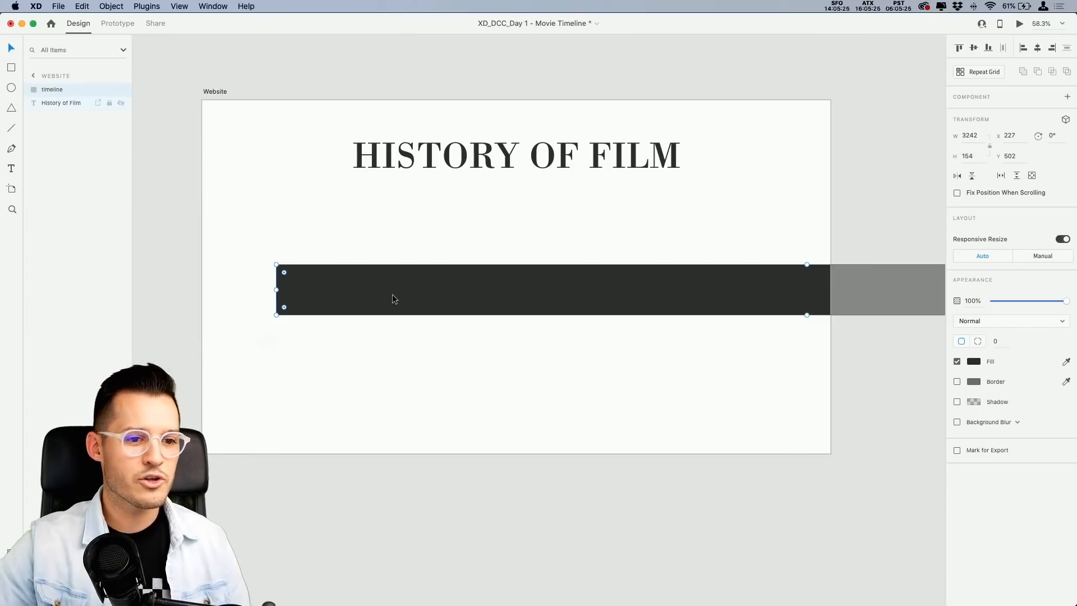
Place the History of Film layer above the timeline layer and lock it.
{"action": "left_click", "coordinate": [379, 158]}
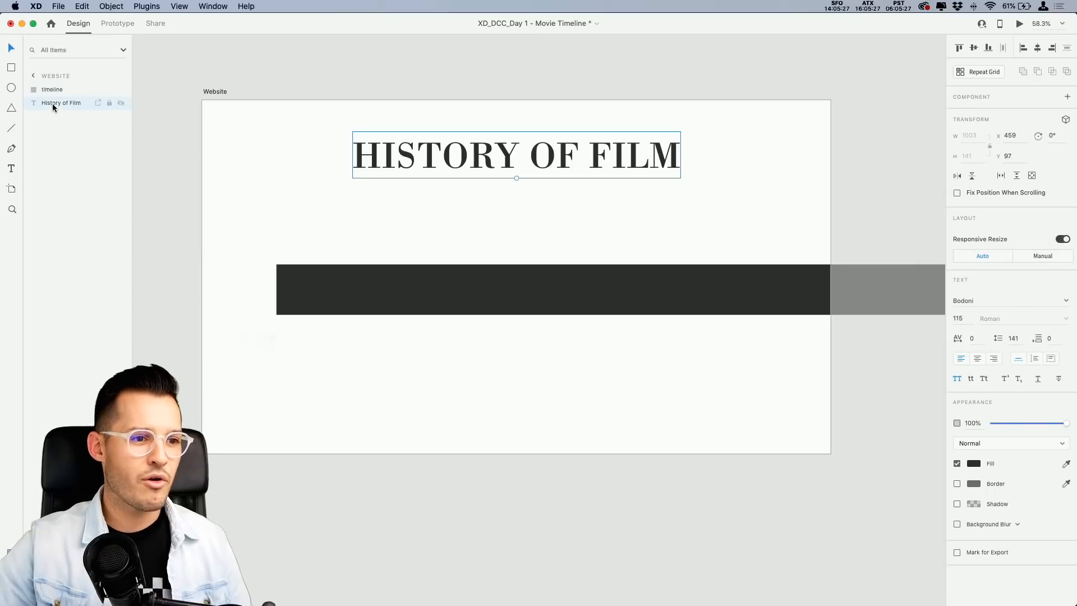
{"action": "left_click_drag", "start_coordinate": [55, 85], "coordinate": [55, 84]}
{"action": "left_click", "coordinate": [109, 90]}
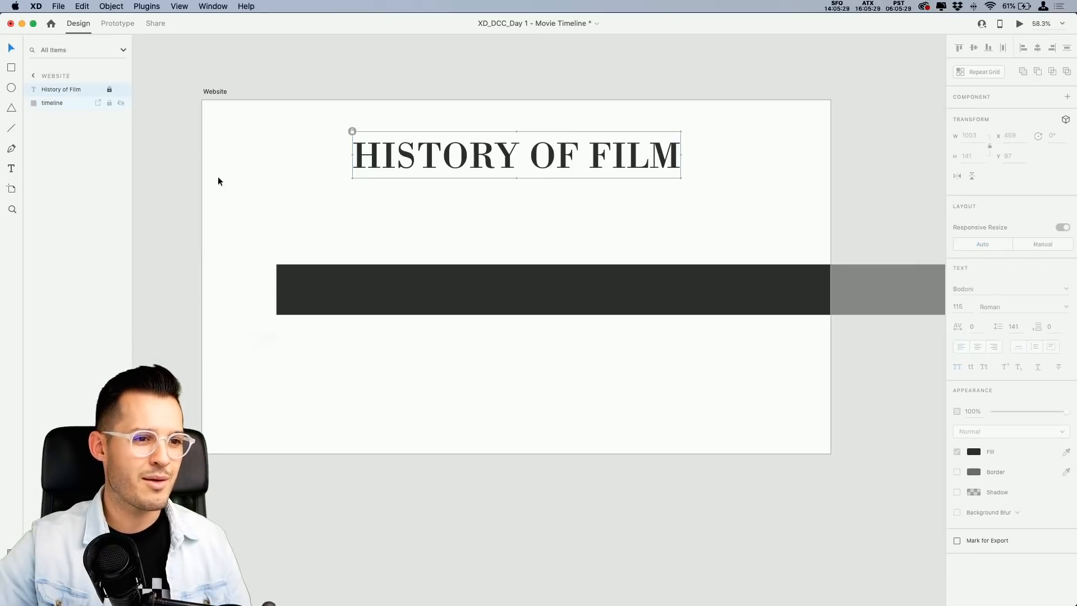
{"action": "left_click", "coordinate": [306, 176]}
Draw a rectangle about 349 px wide over the left end of the timeline bar, matching the bar's 154 px height.
{"action": "scroll", "coordinate": [298, 168], "scroll_direction": "down", "scroll_amount": 1}
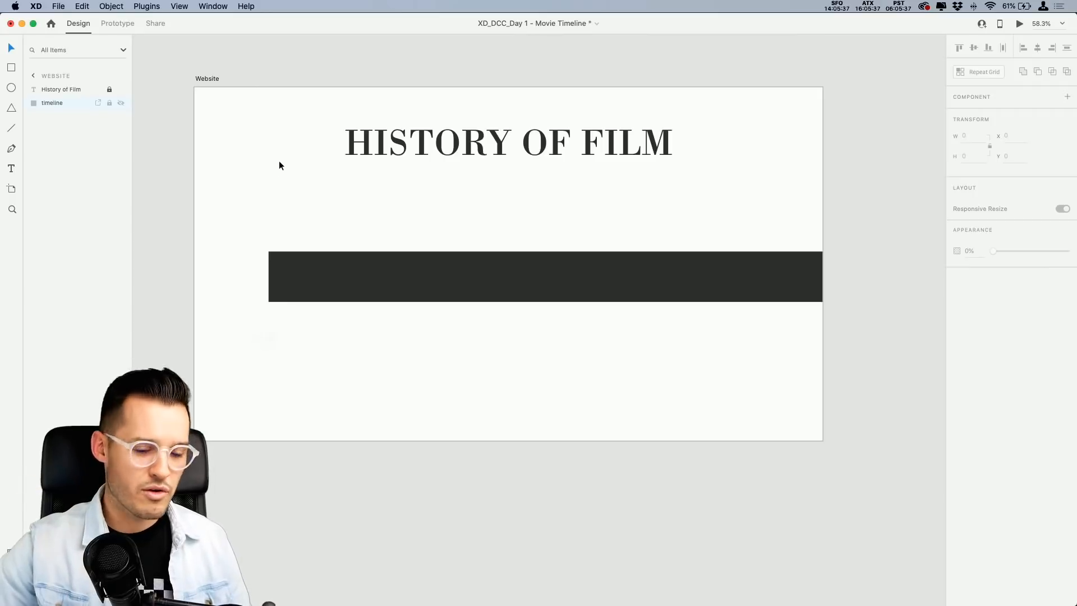
{"action": "key", "text": "super+1"}
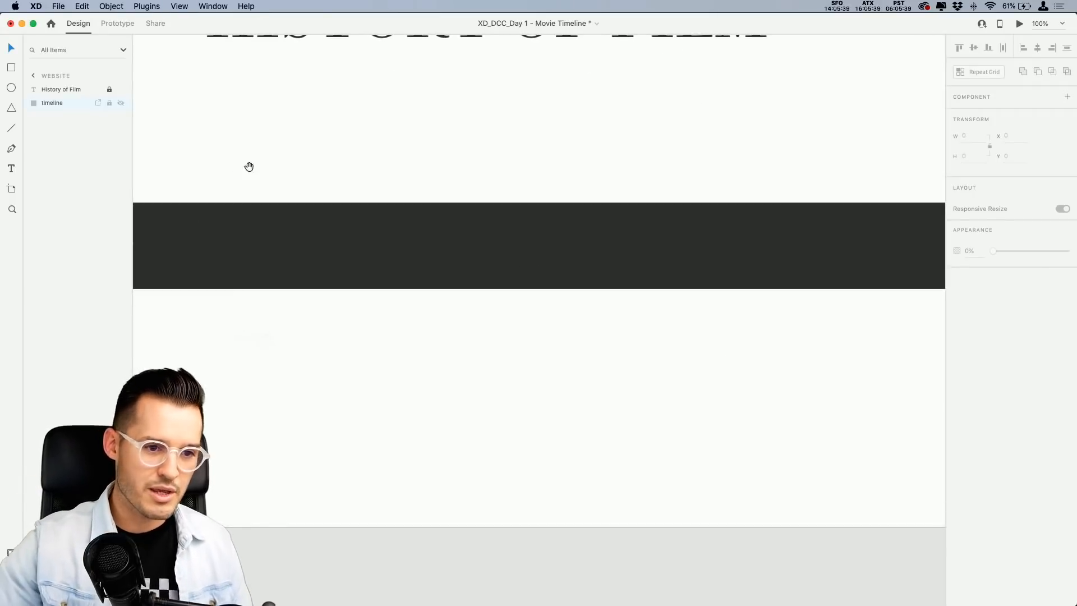
{"action": "left_click_drag", "start_coordinate": [249, 167], "coordinate": [490, 240]}
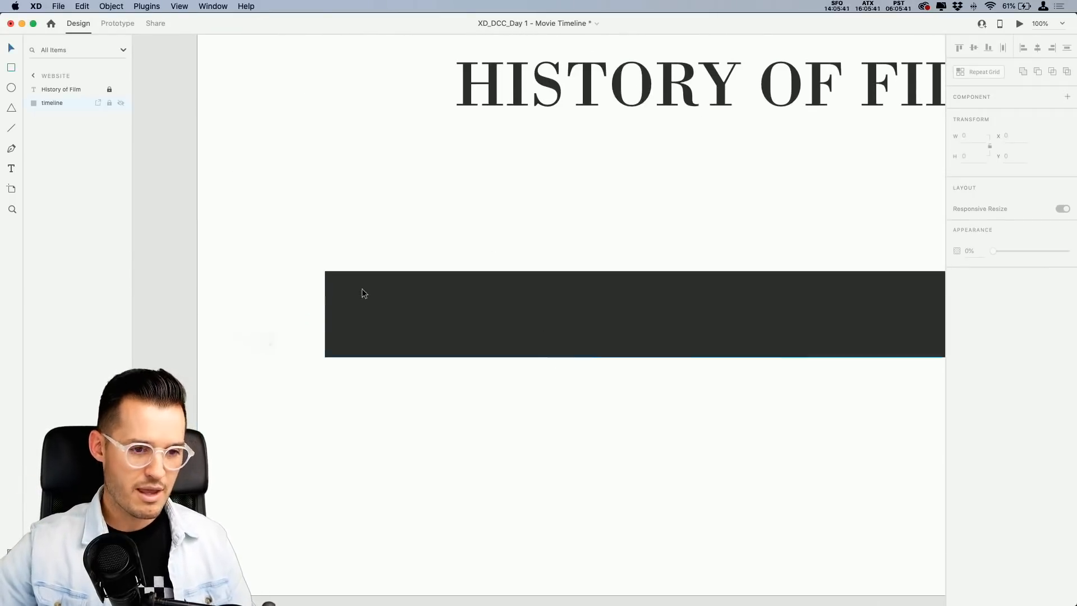
{"action": "key", "text": "r"}
{"action": "mouse_move", "coordinate": [325, 272]}
{"action": "left_mouse_down"}
{"action": "mouse_move", "coordinate": [509, 322]}
{"action": "mouse_move", "coordinate": [521, 357]}
{"action": "left_mouse_up"}
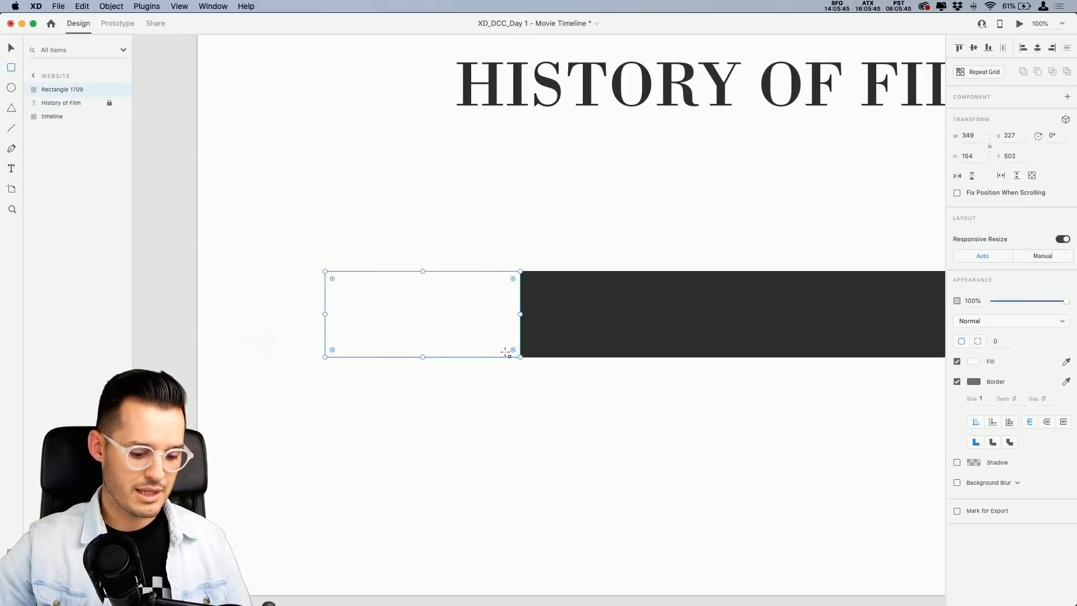
{"action": "key", "text": "v"}
Give the new rectangle on the timeline's left end a #2E2E2E fill and no border.
{"action": "left_click", "coordinate": [973, 361]}
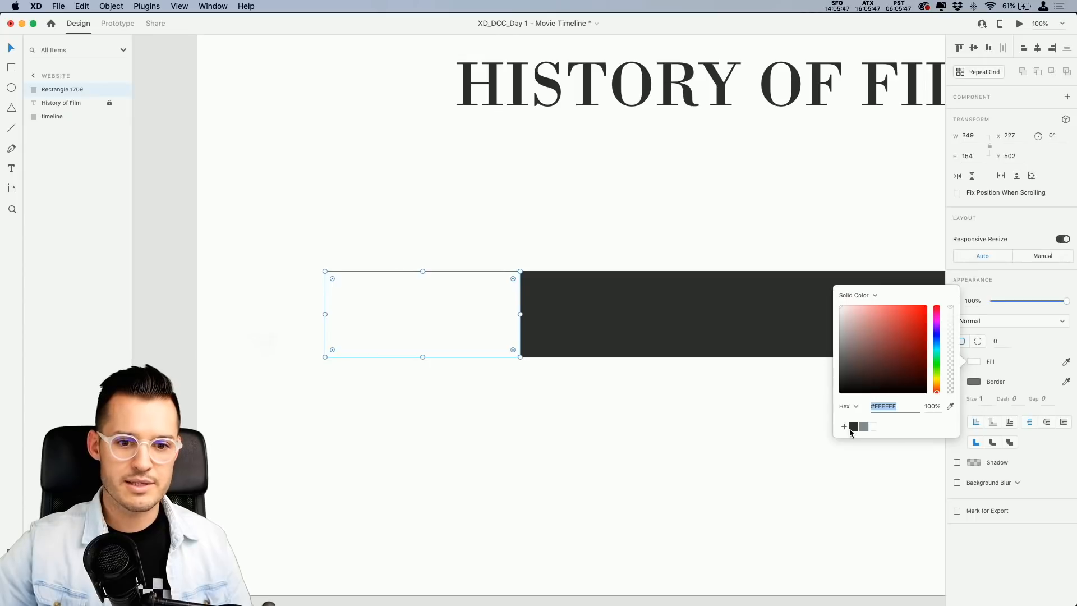
{"action": "left_click", "coordinate": [853, 426]}
{"action": "left_click", "coordinate": [956, 395]}
{"action": "left_click", "coordinate": [957, 381]}
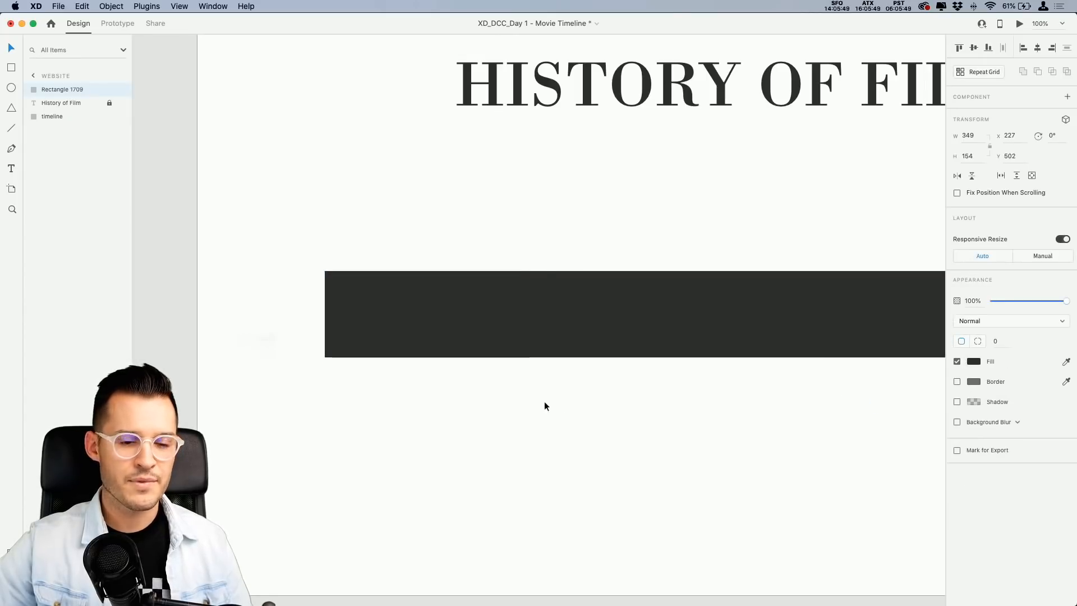
Stretch the small rectangle symmetrically about its center to about 528 px high and change its fill to white.
{"action": "left_click", "coordinate": [445, 334]}
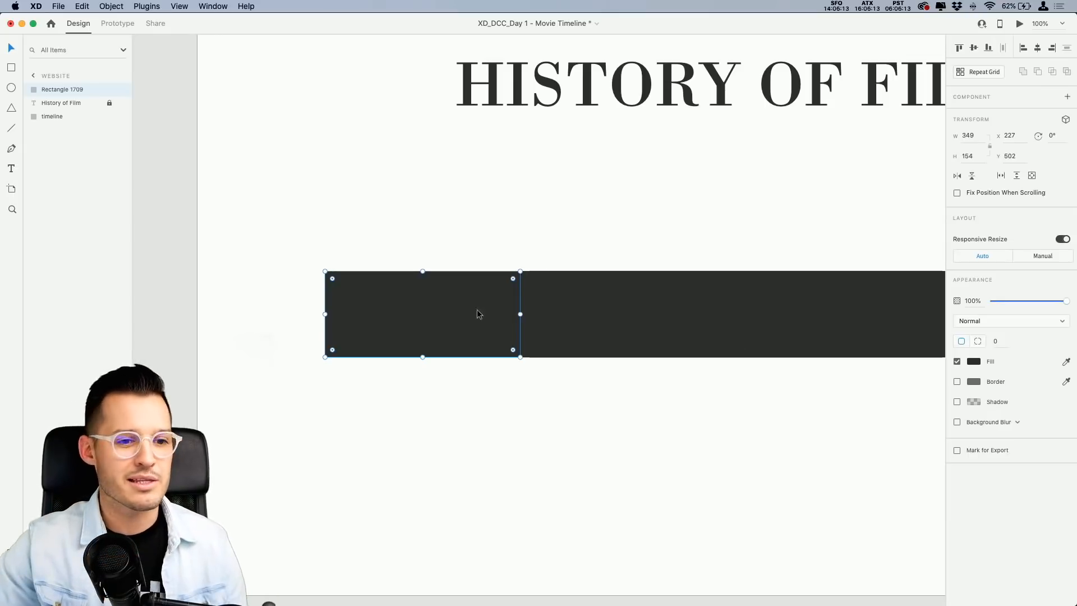
{"action": "left_click_drag", "start_coordinate": [422, 272], "coordinate": [423, 166]}
{"action": "left_click", "coordinate": [974, 361]}
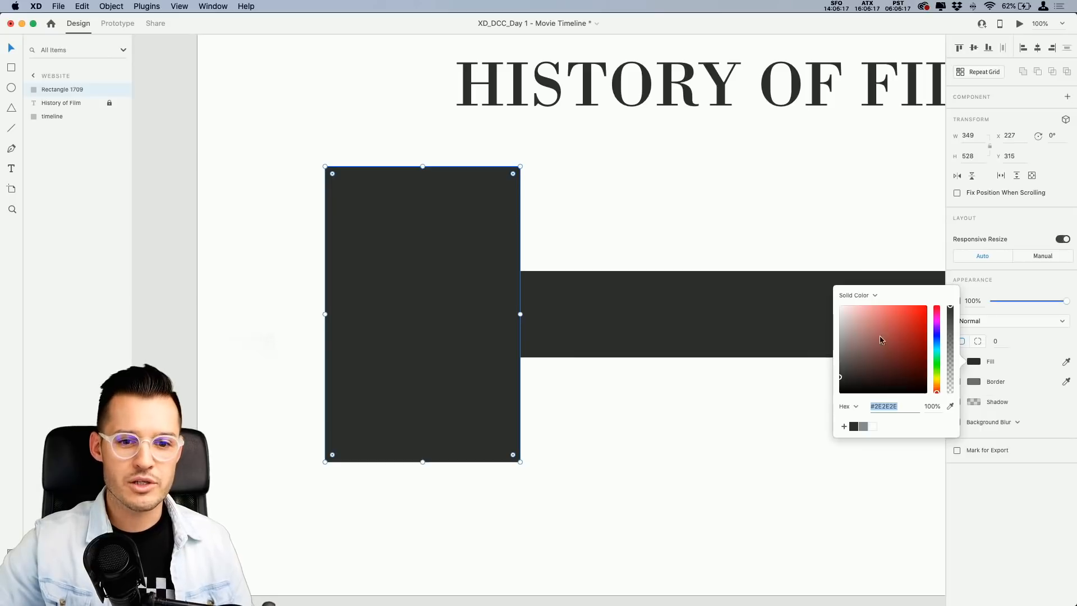
{"action": "left_click_drag", "start_coordinate": [879, 341], "coordinate": [775, 270]}
{"action": "left_click", "coordinate": [441, 191]}
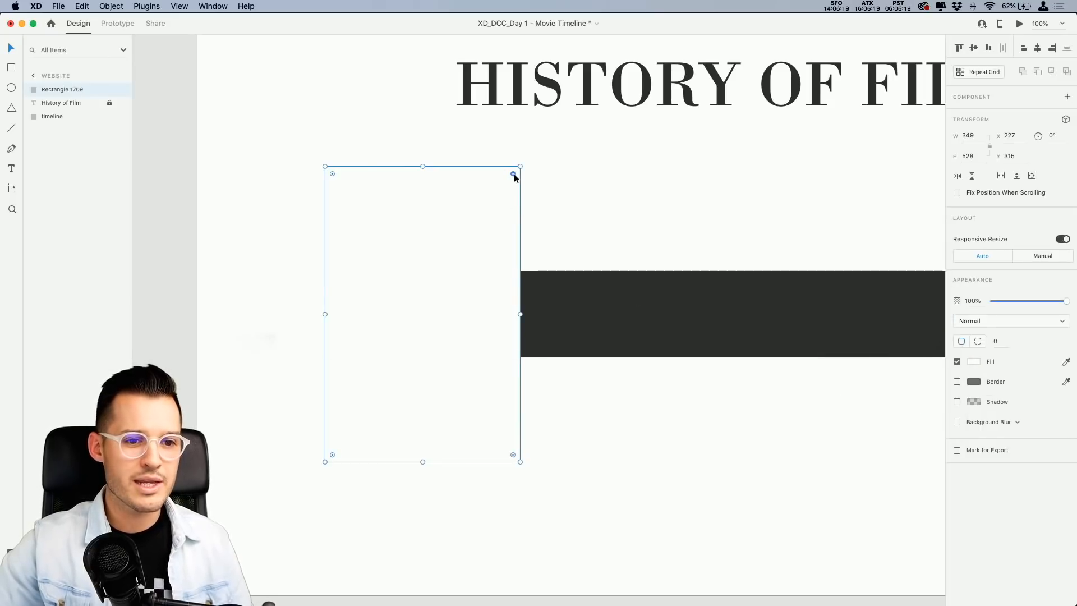
Fill the white card rectangle with a warm grey and round all its corners to a radius of 6.
{"action": "left_click_drag", "start_coordinate": [513, 175], "coordinate": [512, 177]}
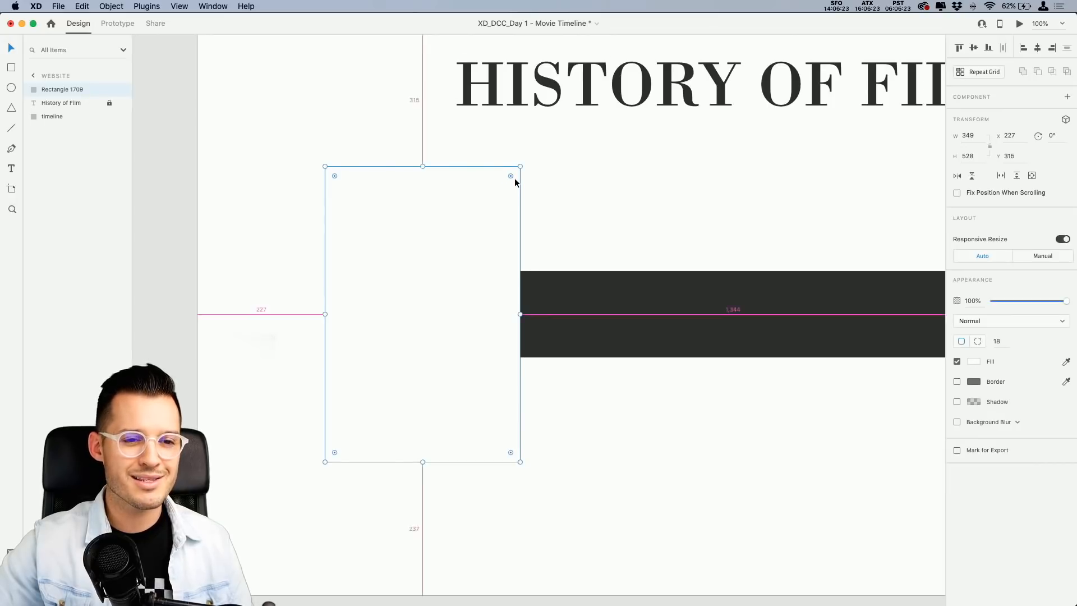
{"action": "scroll", "coordinate": [514, 177], "scroll_direction": "up", "scroll_amount": 5}
{"action": "left_click", "coordinate": [974, 363]}
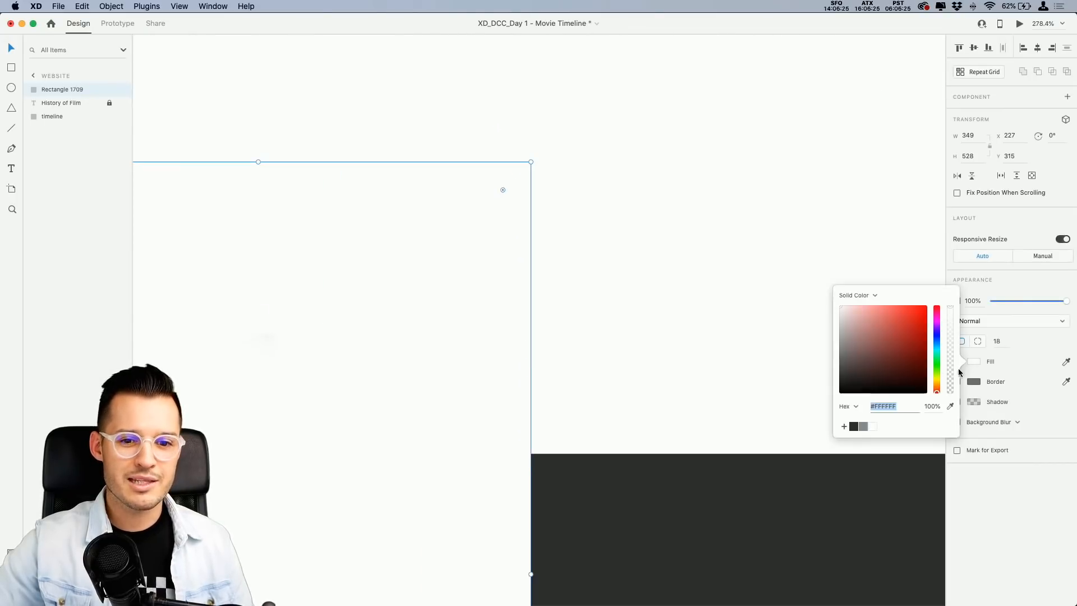
{"action": "left_click", "coordinate": [847, 342]}
{"action": "left_click", "coordinate": [399, 208]}
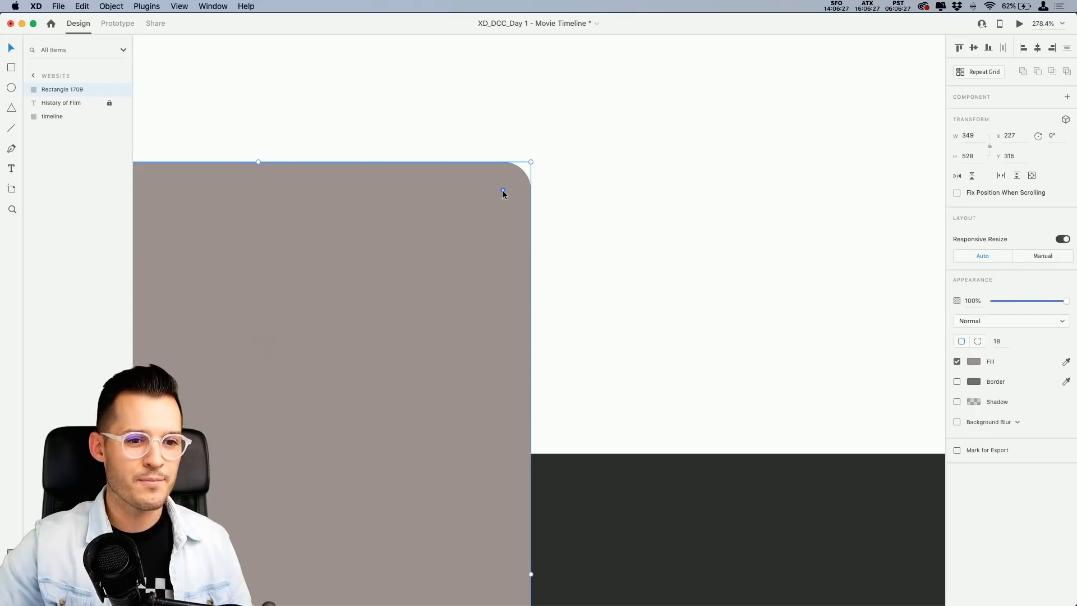
{"action": "left_click_drag", "start_coordinate": [502, 191], "coordinate": [521, 169]}
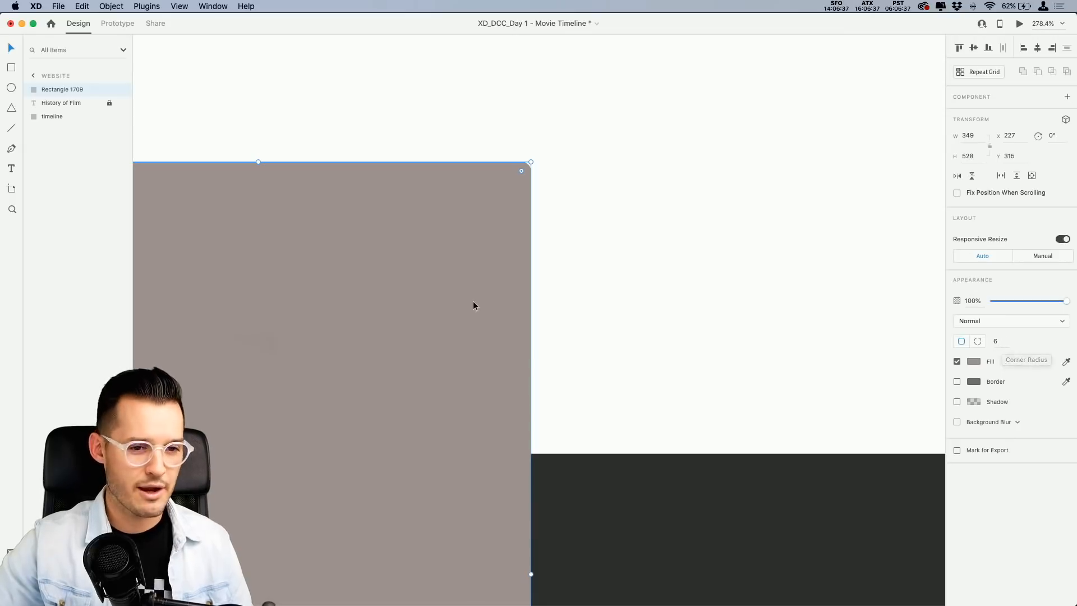
Resize the card rectangle to about 318 × 496 px and set its fill to white, #FFFFFF.
{"action": "key", "text": "super+1"}
{"action": "left_click_drag", "start_coordinate": [487, 390], "coordinate": [512, 352]}
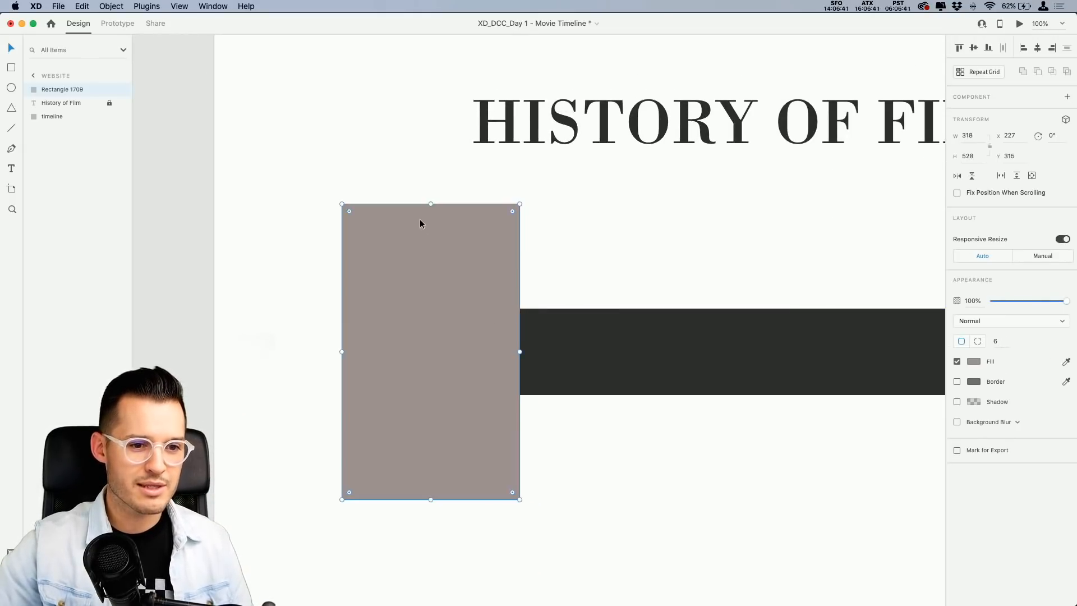
{"action": "left_click_drag", "start_coordinate": [429, 203], "coordinate": [430, 213]}
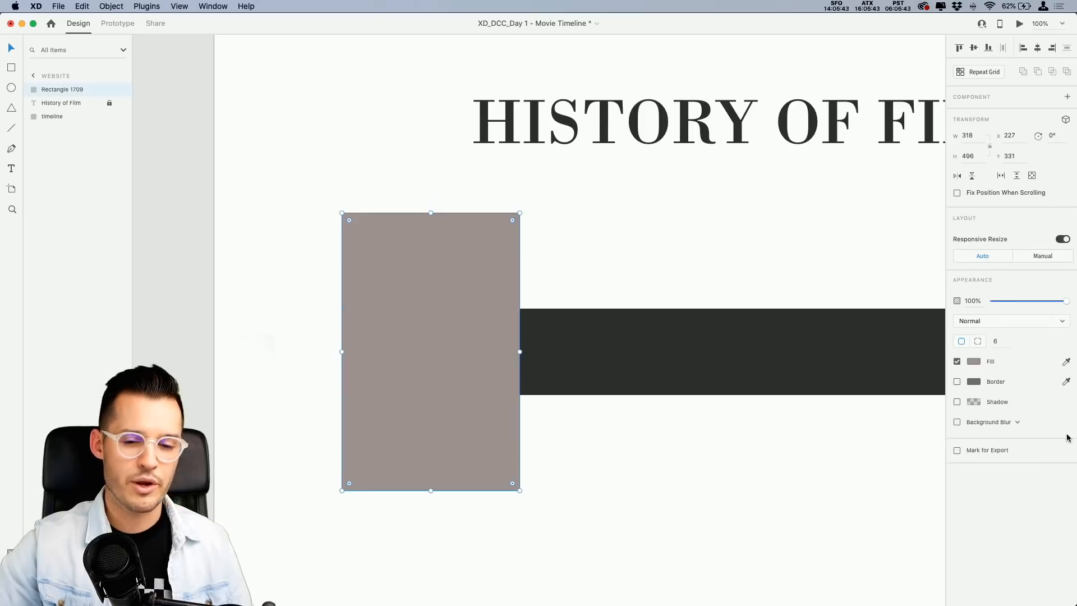
{"action": "left_click", "coordinate": [973, 362]}
{"action": "left_click_drag", "start_coordinate": [867, 317], "coordinate": [804, 294]}
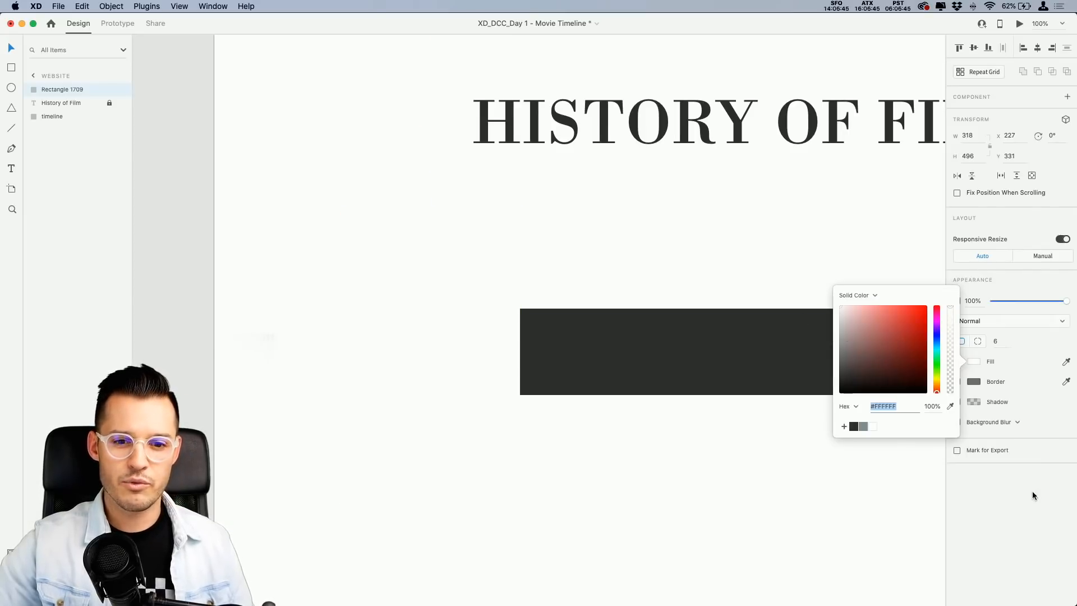
{"action": "left_click", "coordinate": [1034, 494]}
Add a shadow to the card rectangle with an X offset of 2, a Y offset of 3 and a blur of 26.
{"action": "left_click", "coordinate": [957, 402]}
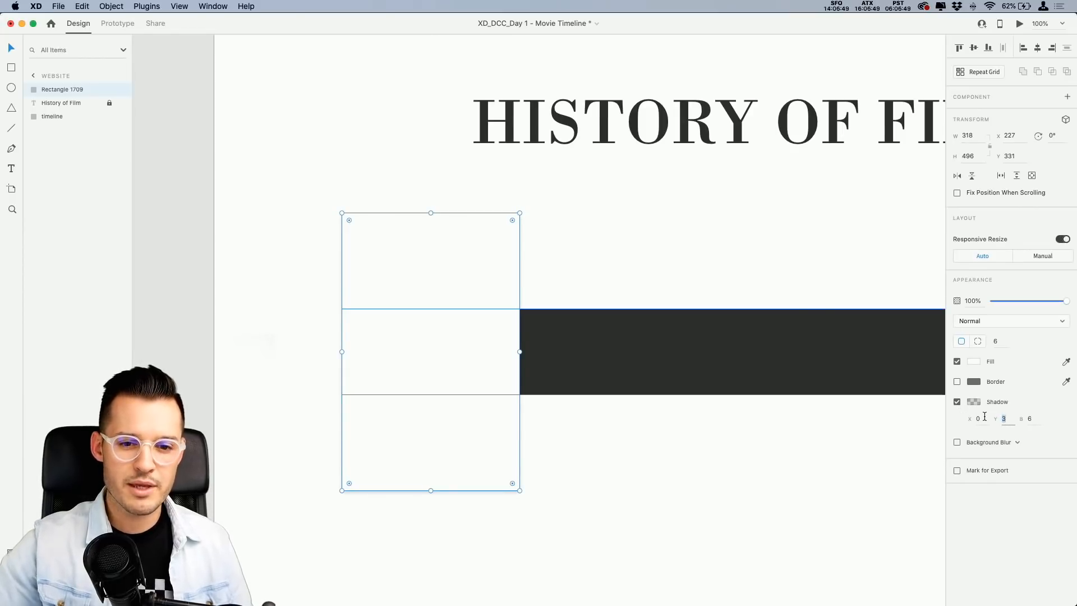
{"action": "left_click", "coordinate": [984, 417]}
{"action": "type", "text": "2"}
{"action": "key", "text": "Tab"}
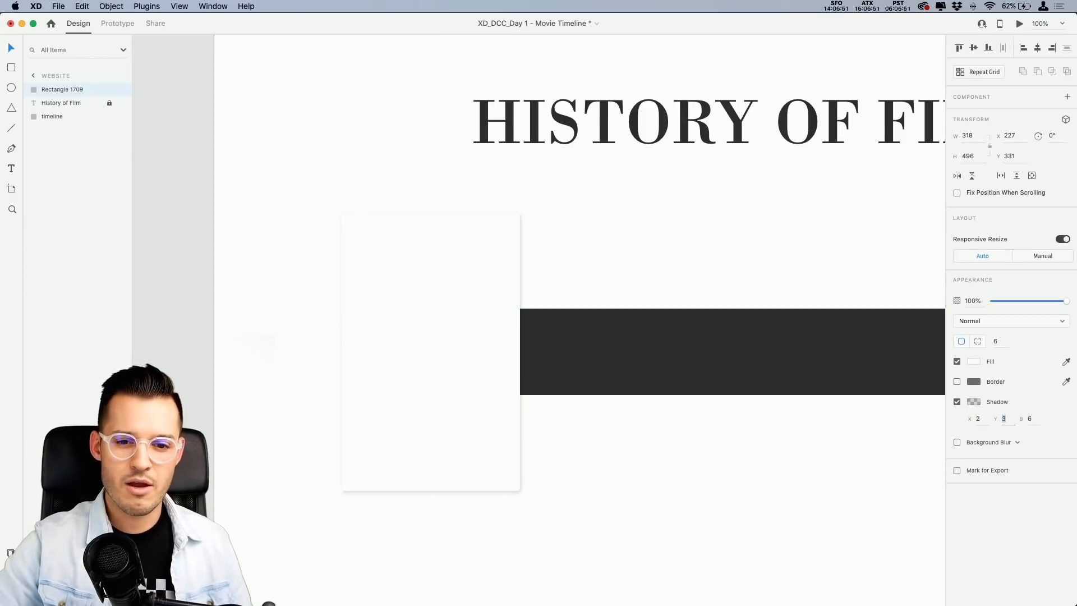
{"action": "key", "text": "Tab"}
{"action": "type", "text": "26"}
{"action": "key", "text": "Return"}
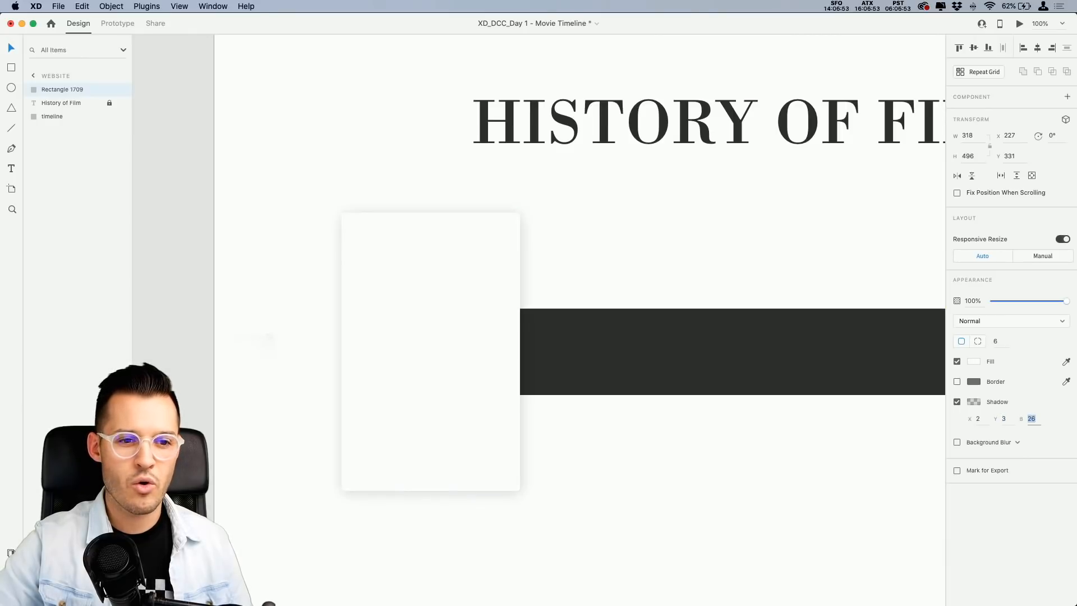
Lower the opacity of the card's black shadow colour to 5%.
{"action": "left_click", "coordinate": [974, 401]}
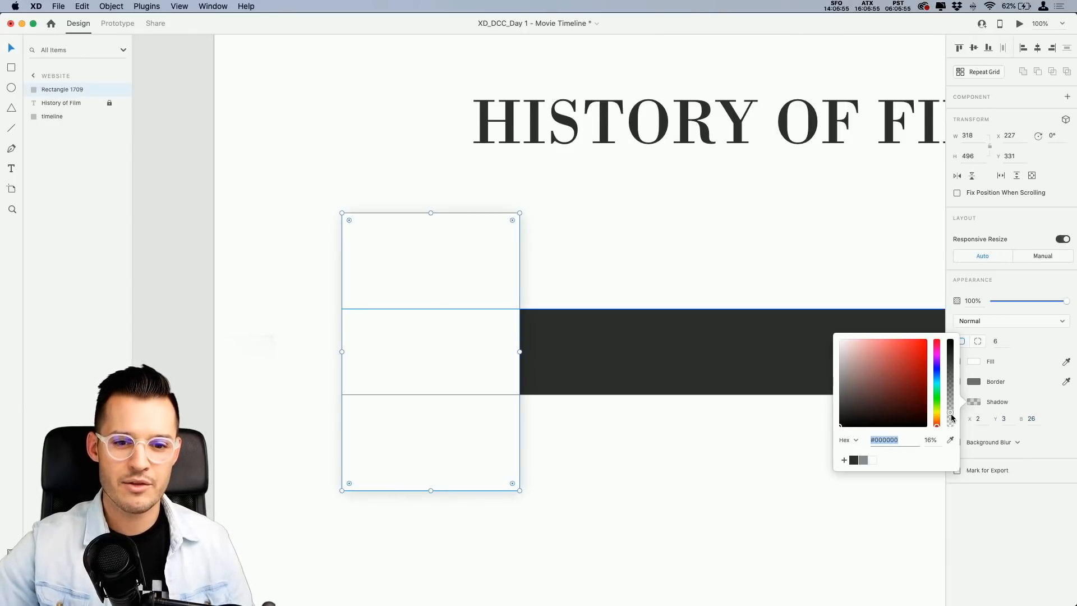
{"action": "left_click_drag", "start_coordinate": [951, 418], "coordinate": [951, 426]}
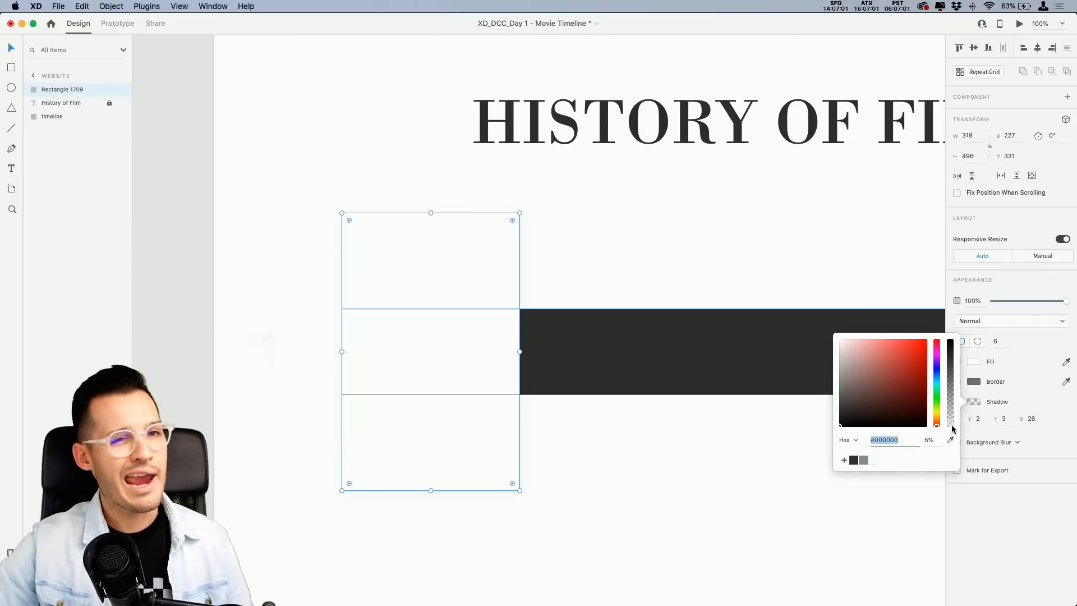
{"action": "left_click", "coordinate": [359, 158]}
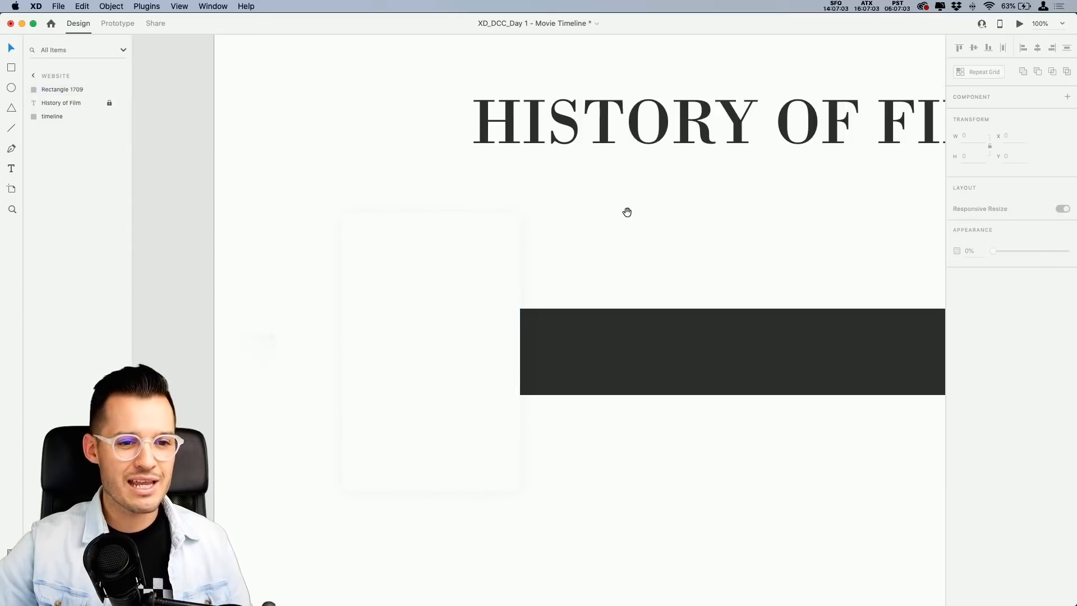
Set the Website artboard's fill to the off-white #FCFCFC.
{"action": "left_click_drag", "start_coordinate": [627, 212], "coordinate": [572, 247]}
{"action": "left_click", "coordinate": [377, 282]}
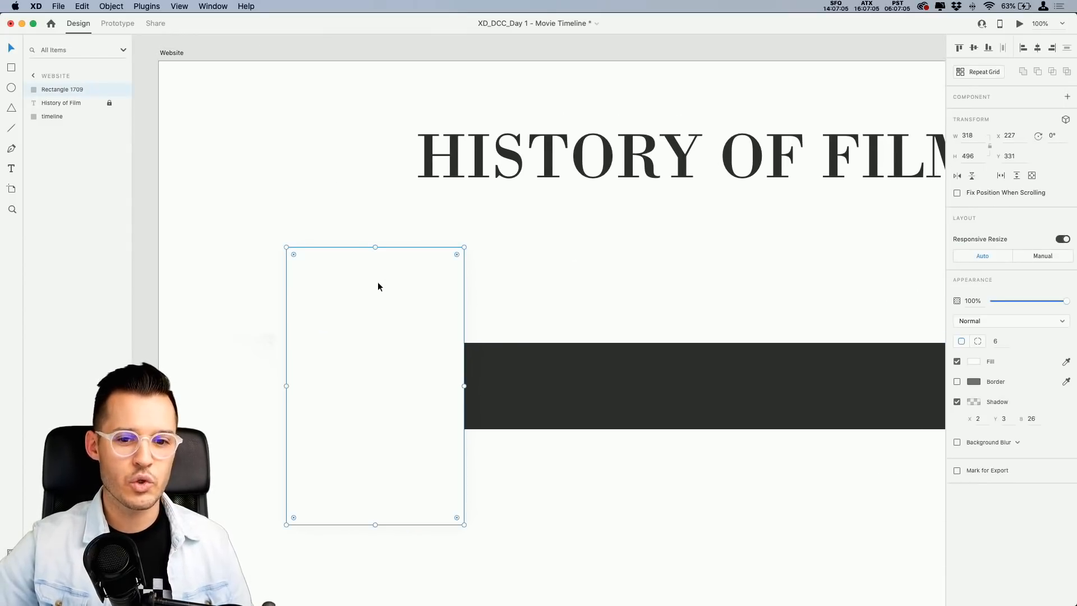
{"action": "left_click", "coordinate": [173, 54]}
{"action": "left_click", "coordinate": [972, 325]}
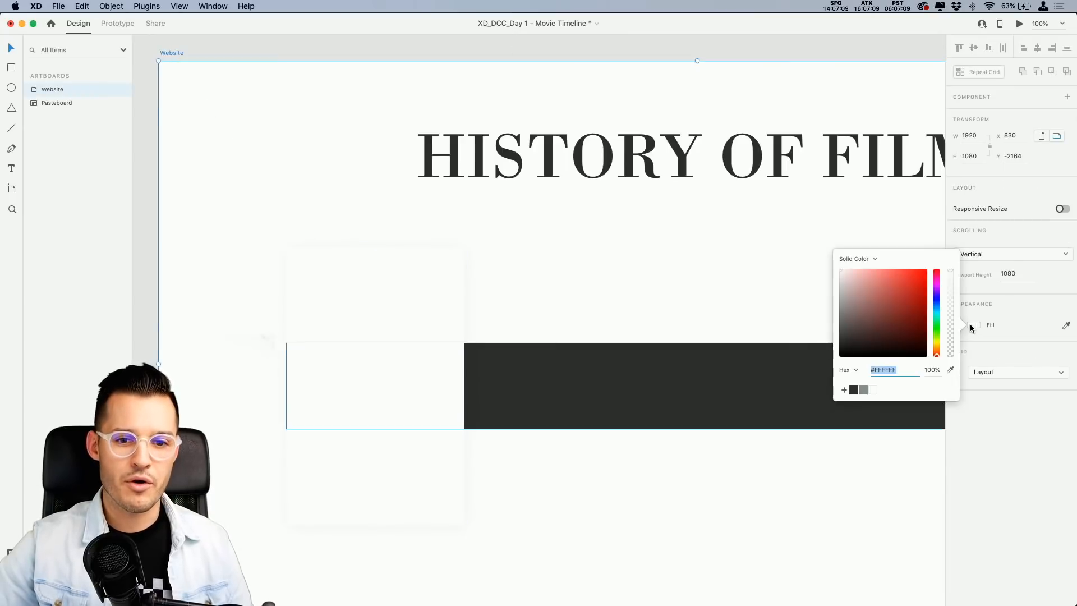
{"action": "left_click_drag", "start_coordinate": [841, 272], "coordinate": [835, 270]}
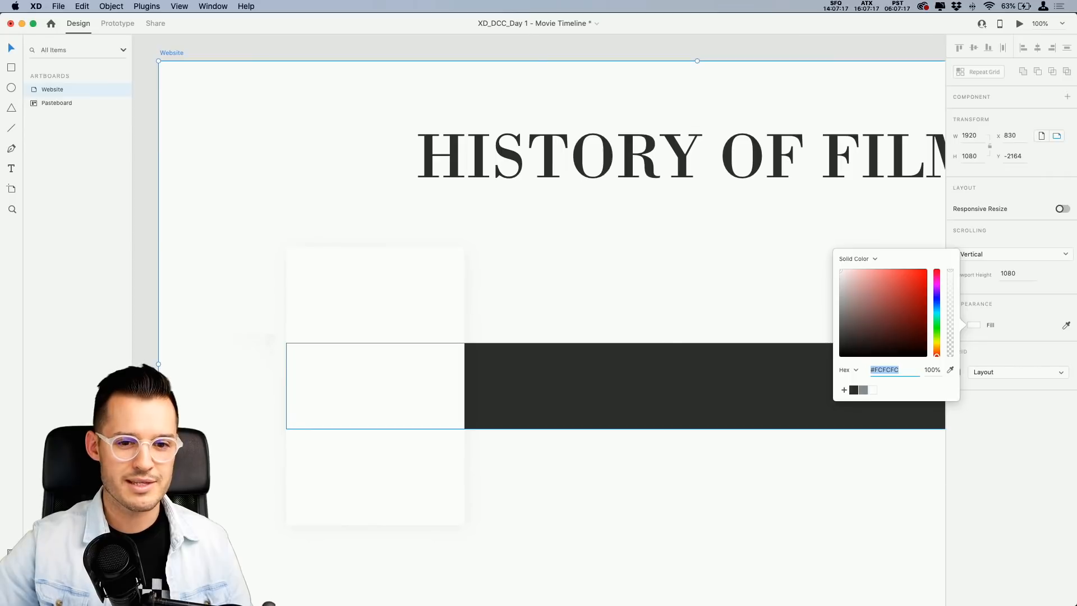
{"action": "left_click", "coordinate": [619, 261]}
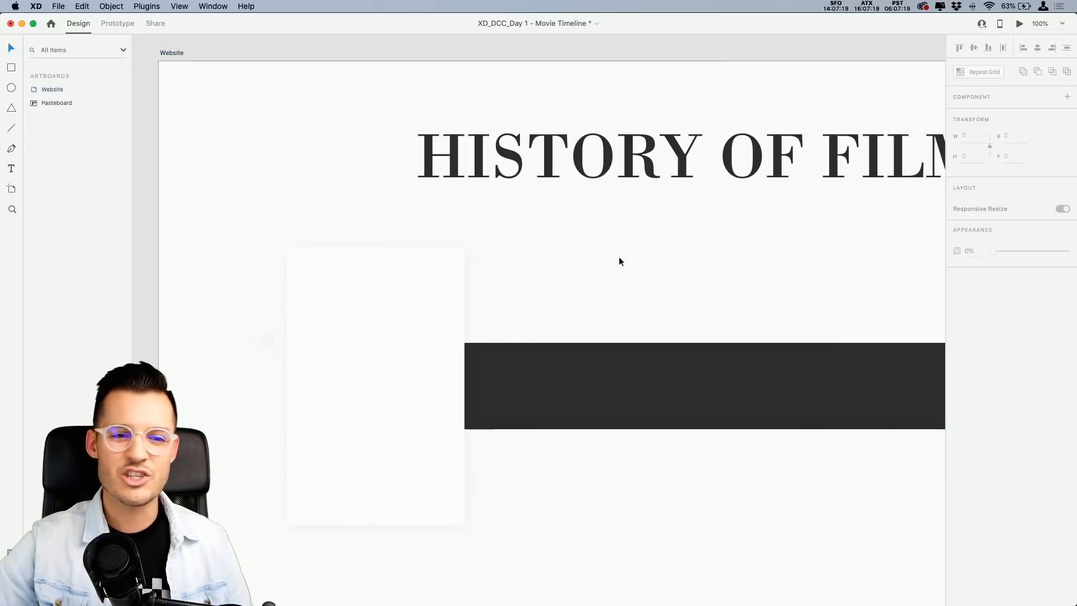
Darken the Website artboard's background fill slightly to the light grey #F7F7F7.
{"action": "scroll", "coordinate": [619, 261], "scroll_direction": "down", "scroll_amount": 5}
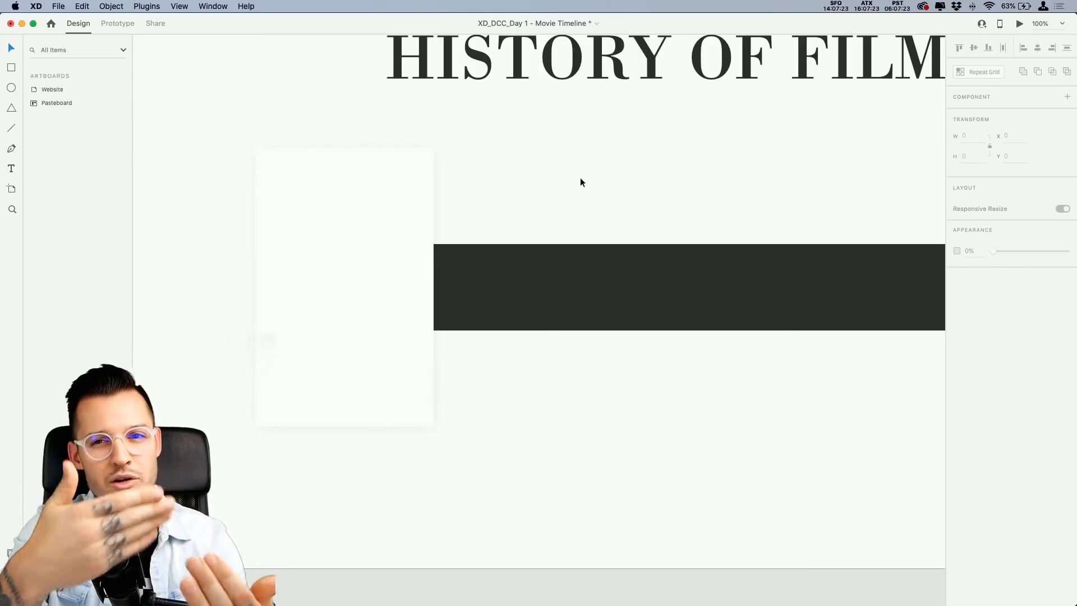
{"action": "scroll", "coordinate": [583, 185], "scroll_direction": "up", "scroll_amount": 3}
{"action": "scroll", "coordinate": [584, 185], "scroll_direction": "left", "scroll_amount": 2}
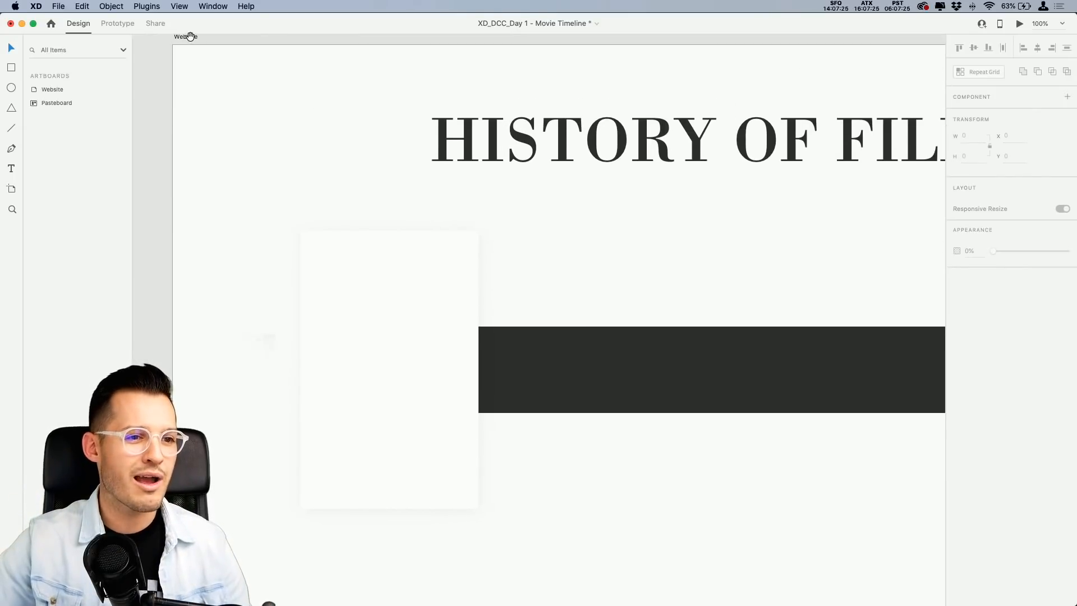
{"action": "left_click", "coordinate": [191, 36]}
{"action": "left_click", "coordinate": [968, 325]}
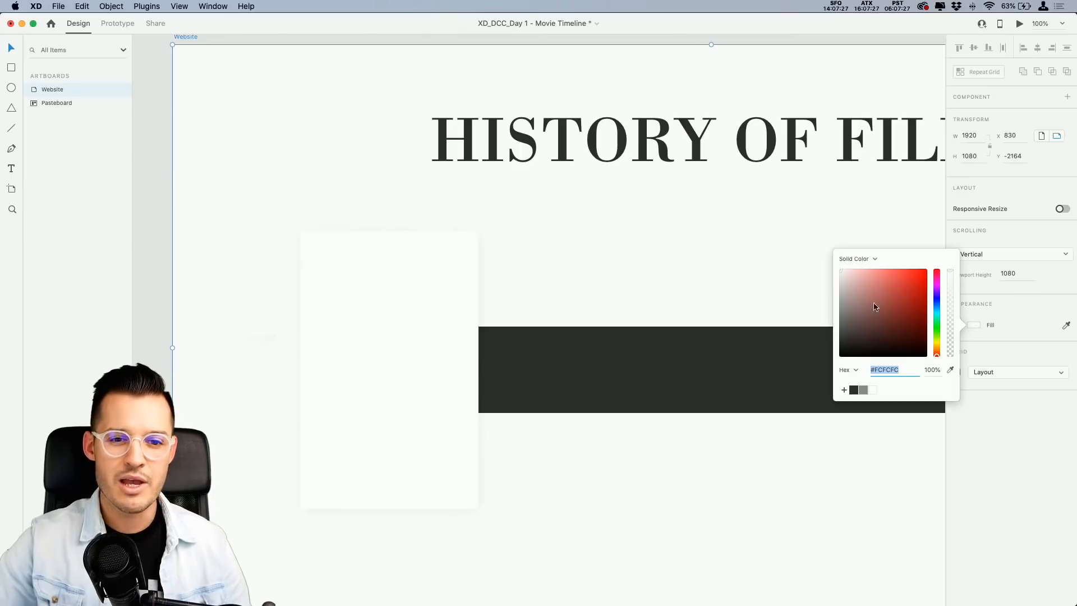
{"action": "left_click", "coordinate": [840, 274]}
{"action": "left_click", "coordinate": [838, 271]}
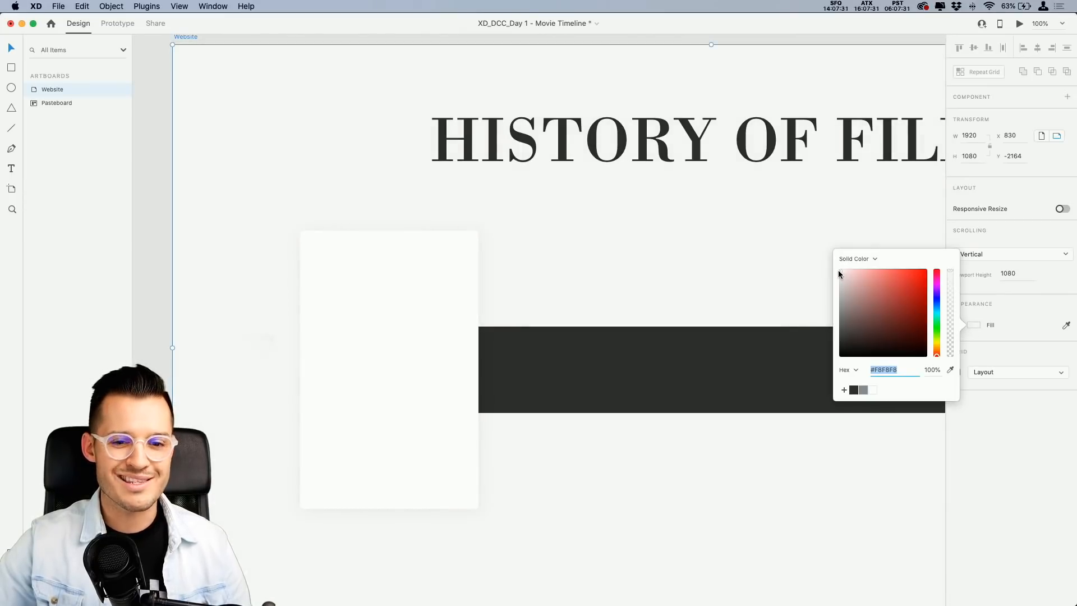
{"action": "left_click", "coordinate": [838, 270]}
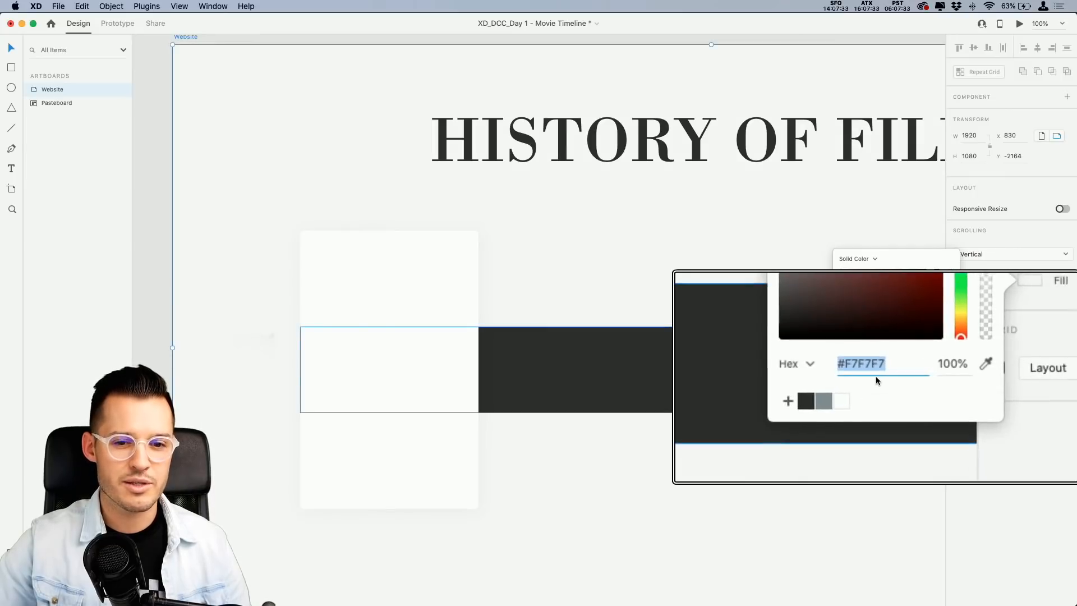
{"action": "left_click", "coordinate": [661, 241]}
Unlock the History of Film heading and place a duplicate of it just below, overlapping the card's upper edge.
{"action": "scroll", "coordinate": [655, 246], "scroll_direction": "down", "scroll_amount": 3}
{"action": "scroll", "coordinate": [655, 247], "scroll_direction": "right", "scroll_amount": 4}
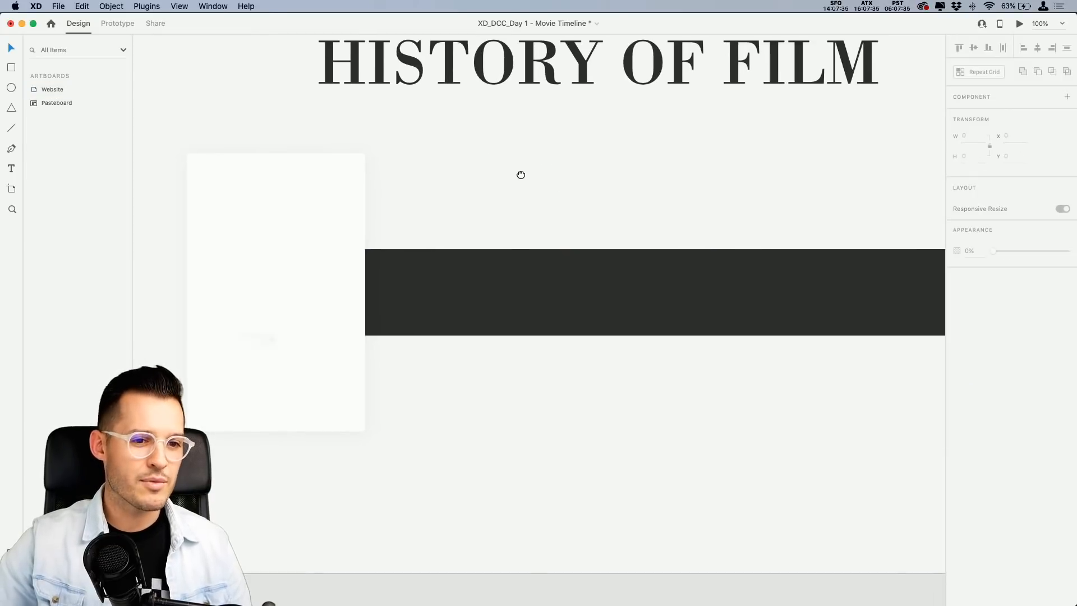
{"action": "scroll", "coordinate": [522, 176], "scroll_direction": "left", "scroll_amount": 3}
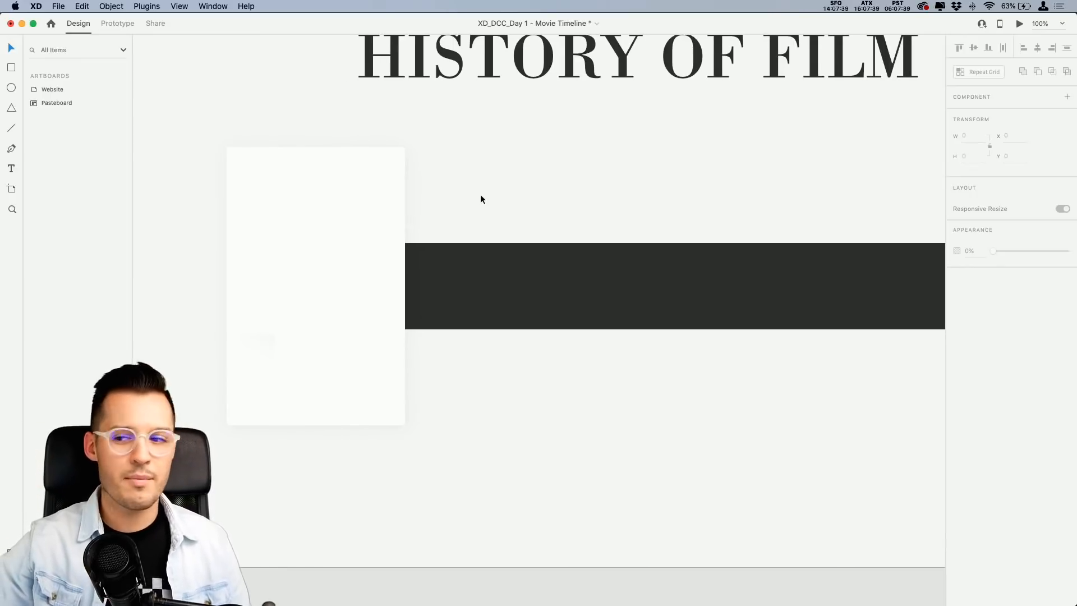
{"action": "left_click", "coordinate": [517, 72]}
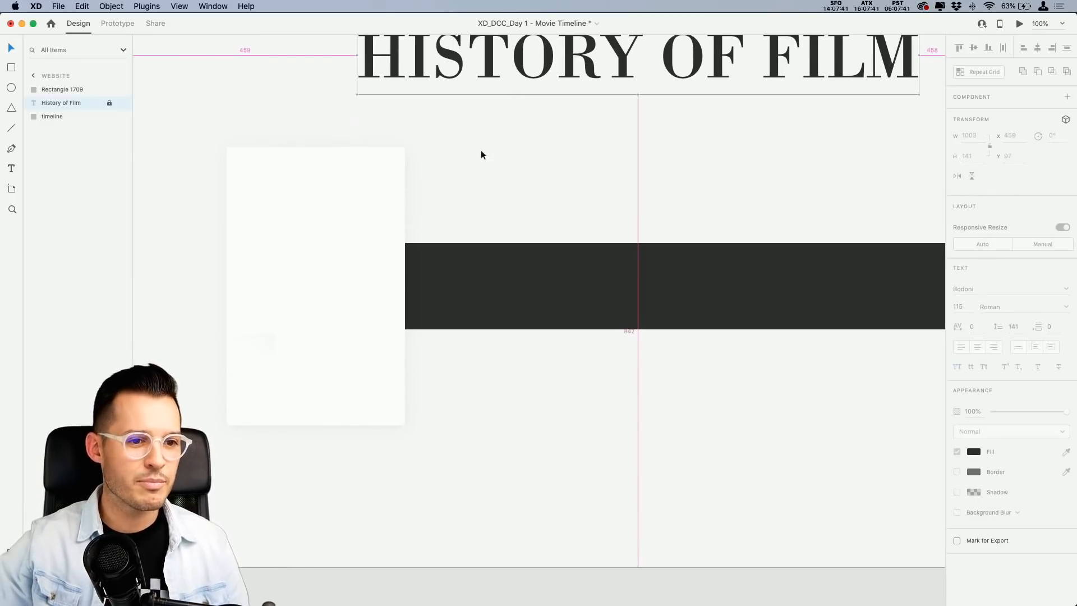
{"action": "left_click", "coordinate": [110, 104]}
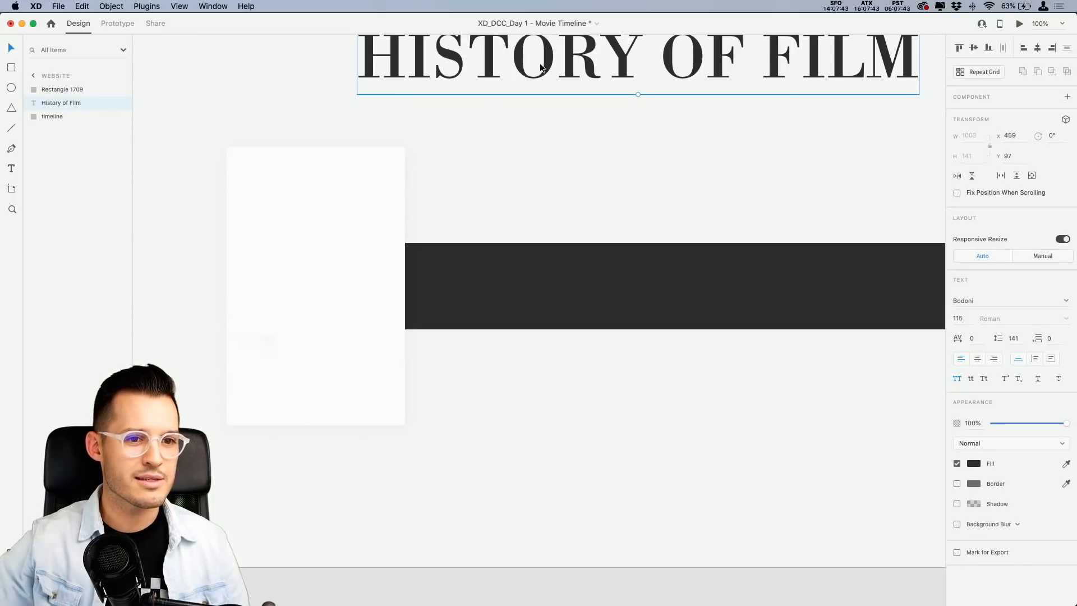
{"action": "left_click_drag", "start_coordinate": [540, 68], "coordinate": [438, 149]}
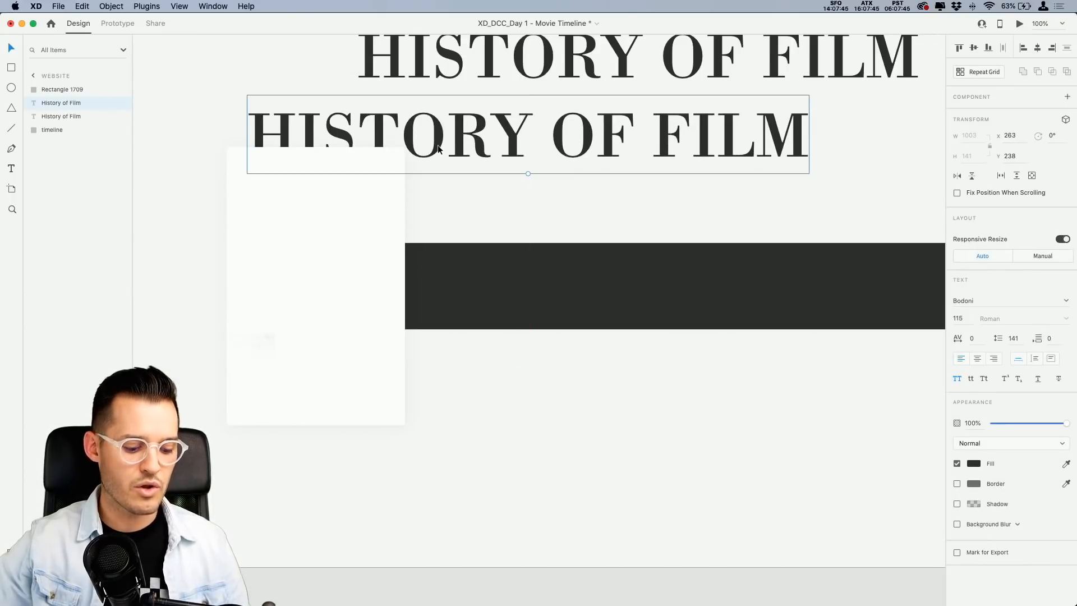
Move the duplicated heading's layer above the card rectangle in the layer order.
{"action": "key", "text": "super+equal"}
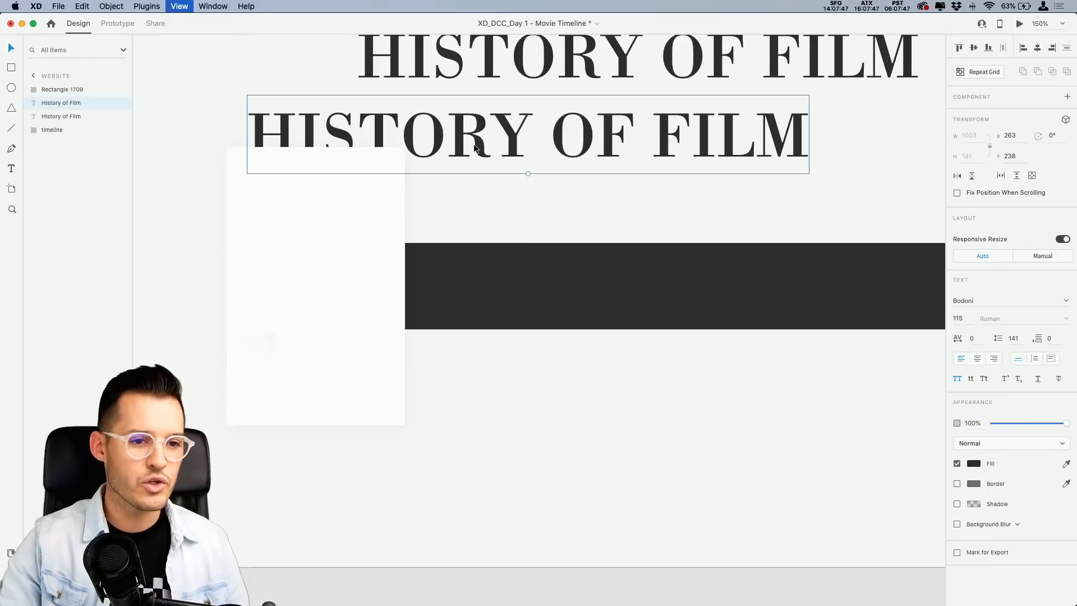
{"action": "scroll", "coordinate": [589, 185], "scroll_direction": "up", "scroll_amount": 3}
{"action": "scroll", "coordinate": [589, 185], "scroll_direction": "left", "scroll_amount": 3}
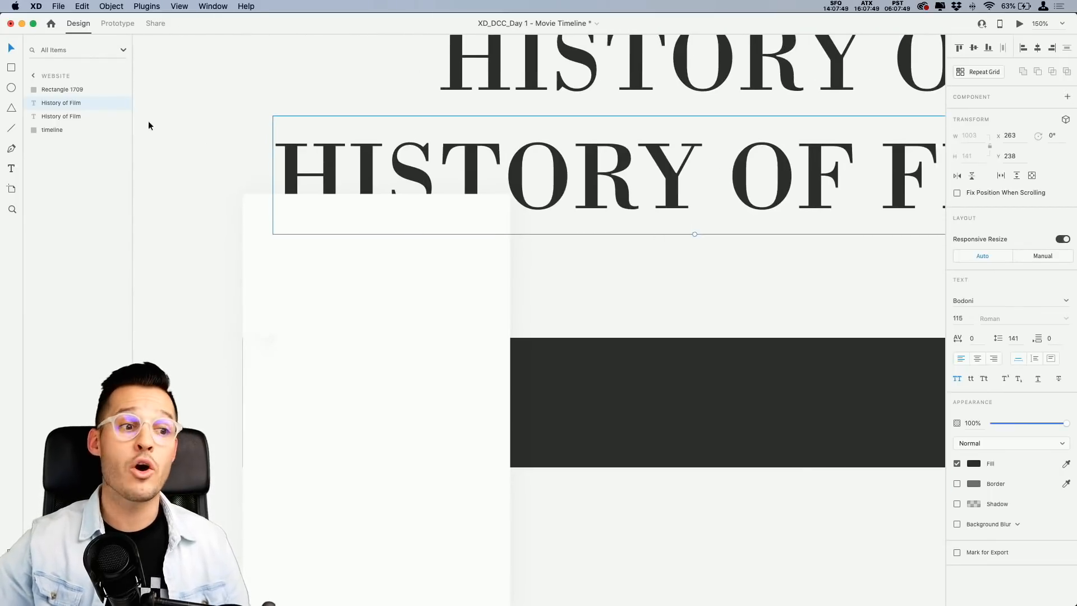
{"action": "left_click_drag", "start_coordinate": [80, 104], "coordinate": [76, 87]}
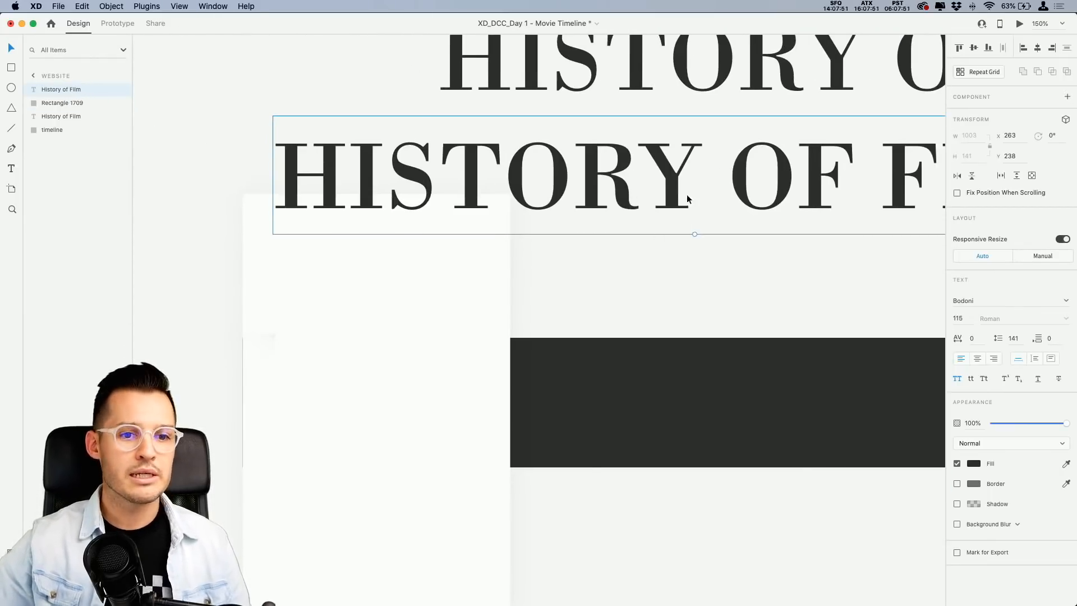
Shrink the duplicated heading to size 23, place it in the card's upper part and change its text to "The Horse".
{"action": "left_click_drag", "start_coordinate": [694, 234], "coordinate": [371, 256]}
{"action": "double_click", "coordinate": [372, 253]}
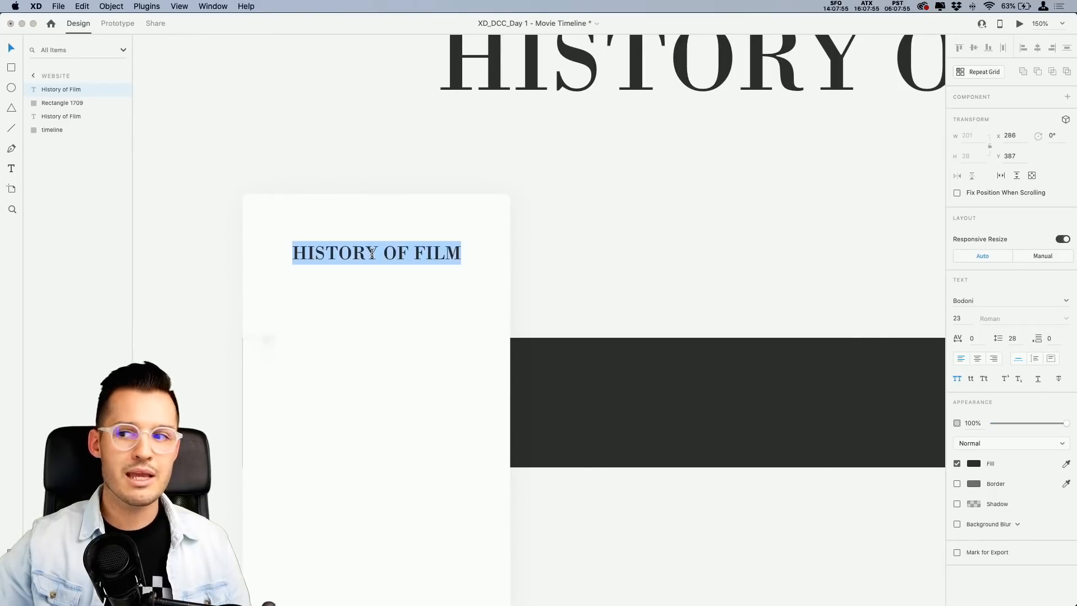
{"action": "type", "text": "THE H"}
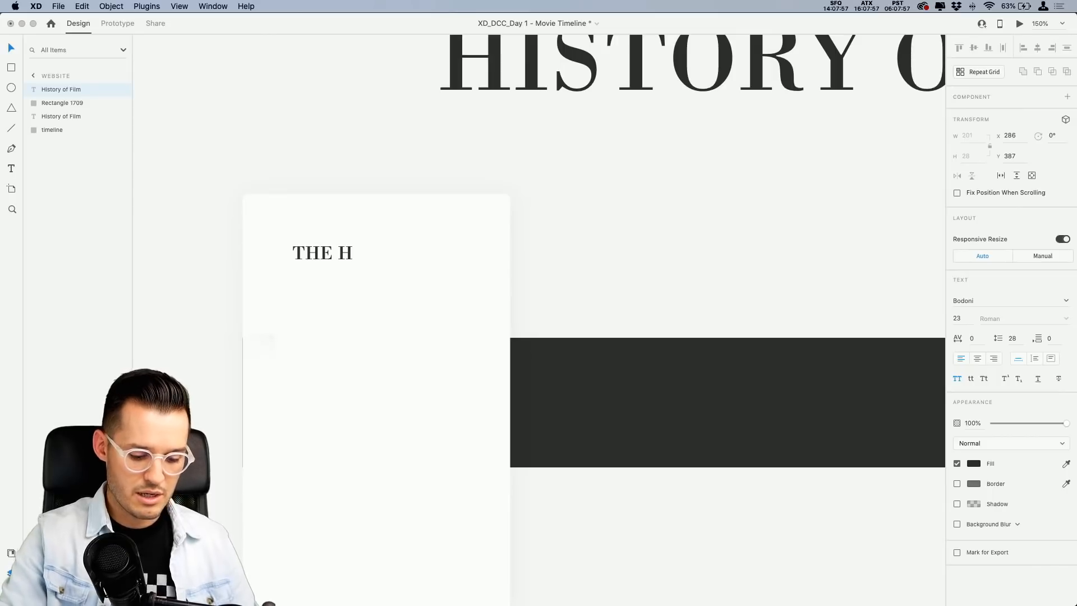
{"action": "type", "text": "ORSE"}
{"action": "key", "text": "Escape"}
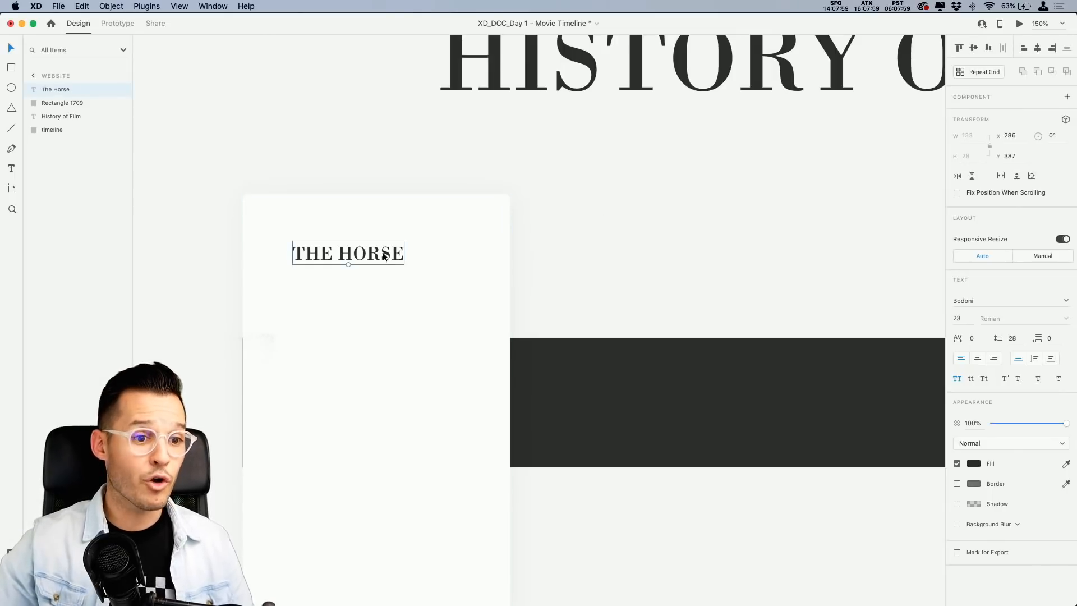
Center the The Horse heading horizontally on the white card.
{"action": "left_click", "coordinate": [1037, 48]}
{"action": "left_click_drag", "start_coordinate": [873, 255], "coordinate": [391, 254]}
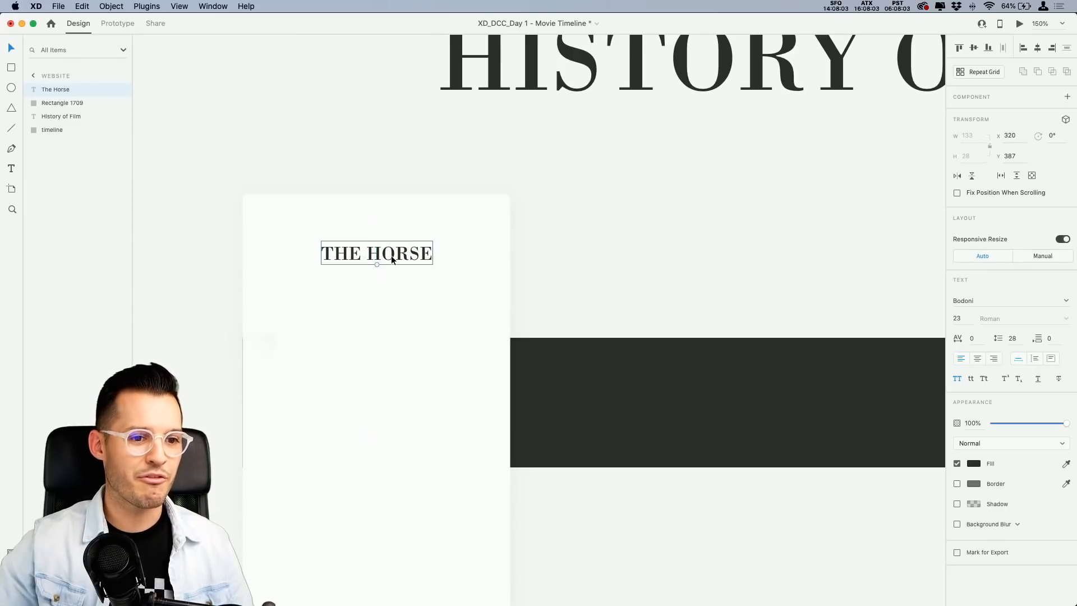
{"action": "left_click", "coordinate": [391, 210], "text": "shift"}
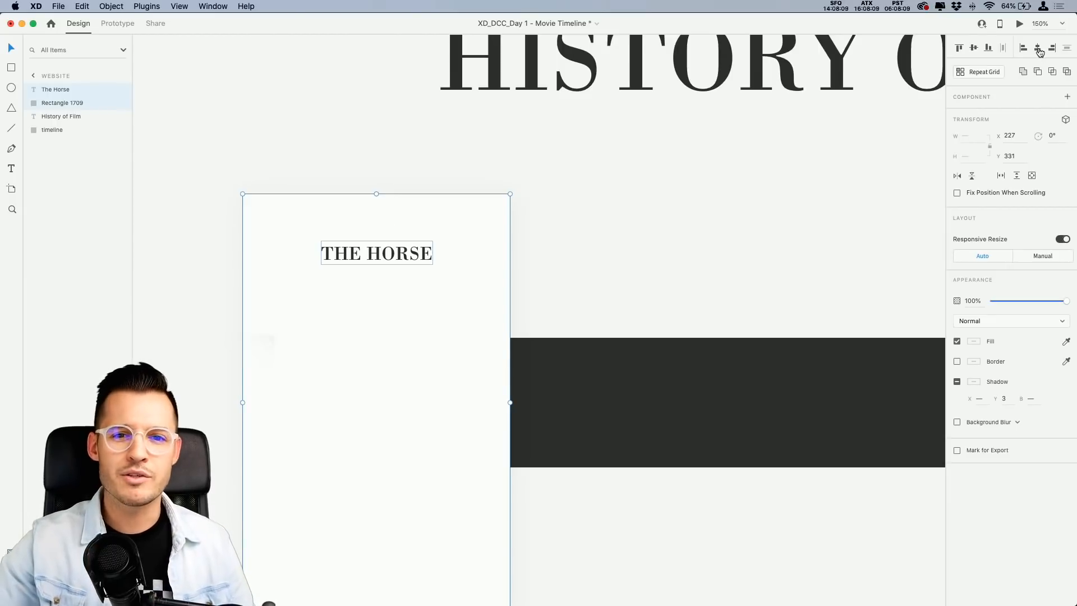
{"action": "left_click", "coordinate": [661, 231]}
Change the The Horse heading's font to Bodoni 72 Book and turn off its all-caps style.
{"action": "left_click", "coordinate": [392, 257]}
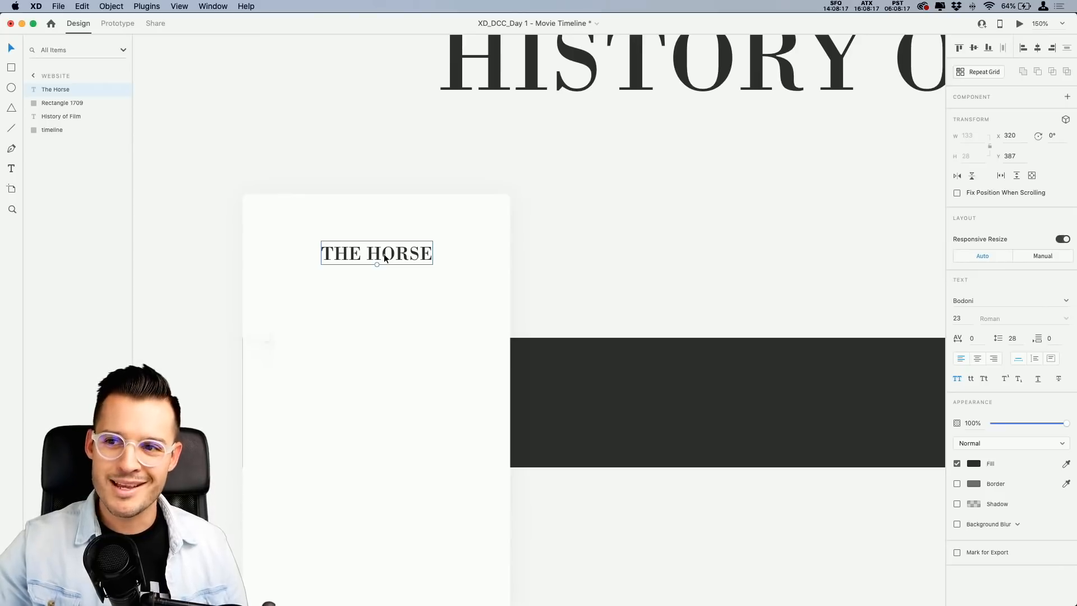
{"action": "left_click", "coordinate": [1030, 300]}
{"action": "key", "text": "Right"}
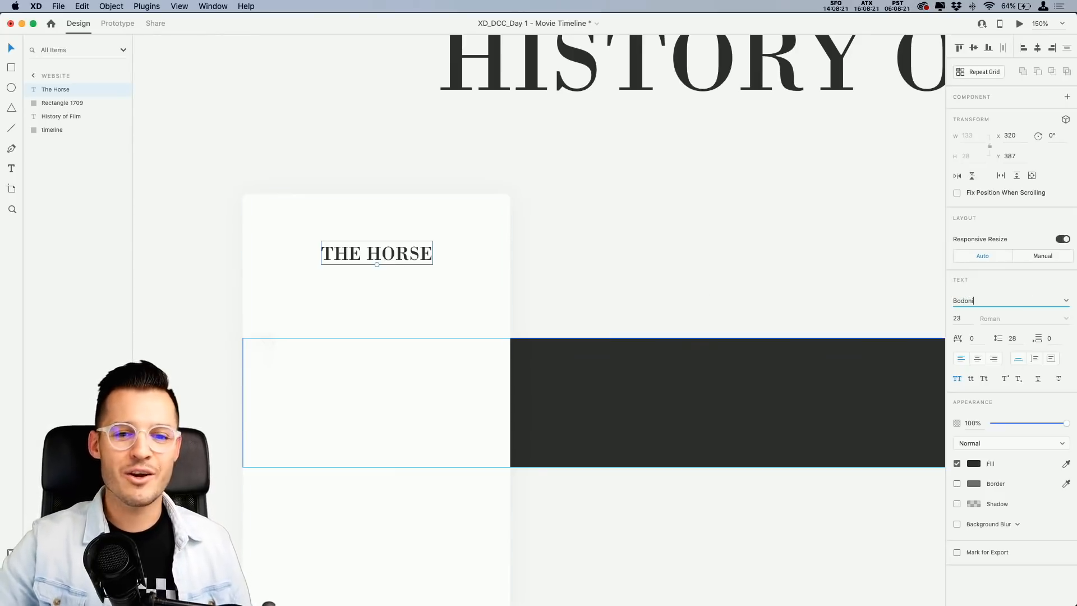
{"action": "key", "text": "Return"}
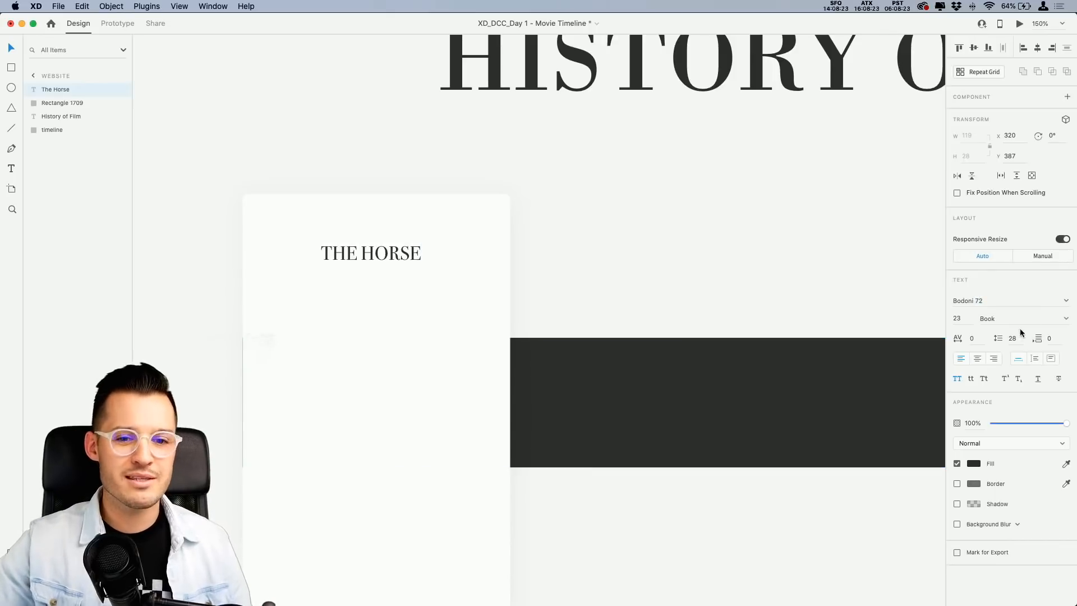
{"action": "left_click", "coordinate": [957, 381]}
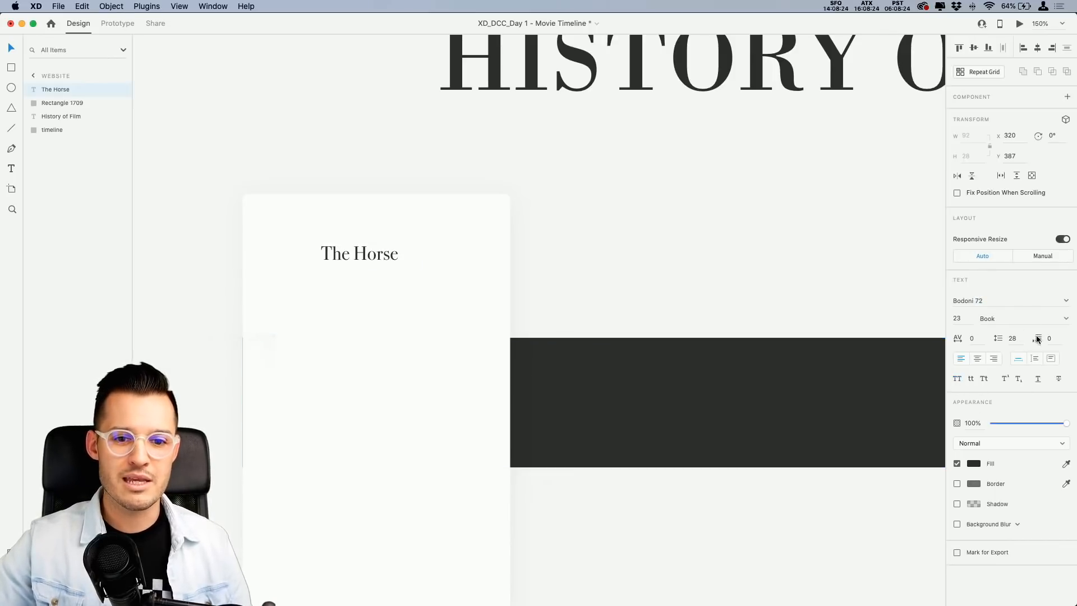
Try the Bold weight on the card heading.
{"action": "left_click", "coordinate": [1066, 318]}
{"action": "left_click", "coordinate": [1013, 351]}
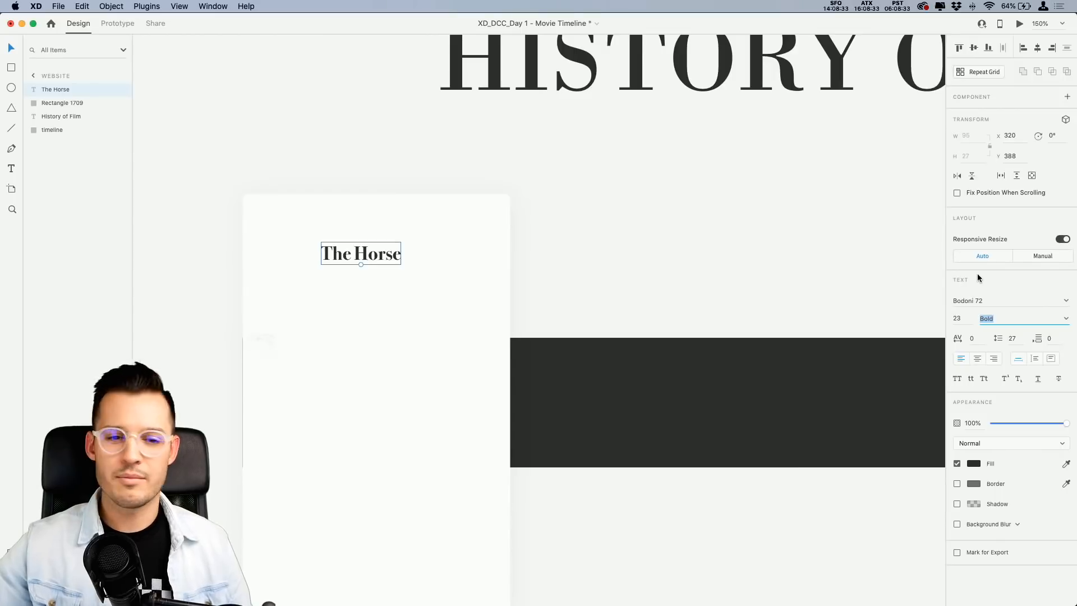
{"action": "left_click", "coordinate": [1065, 318]}
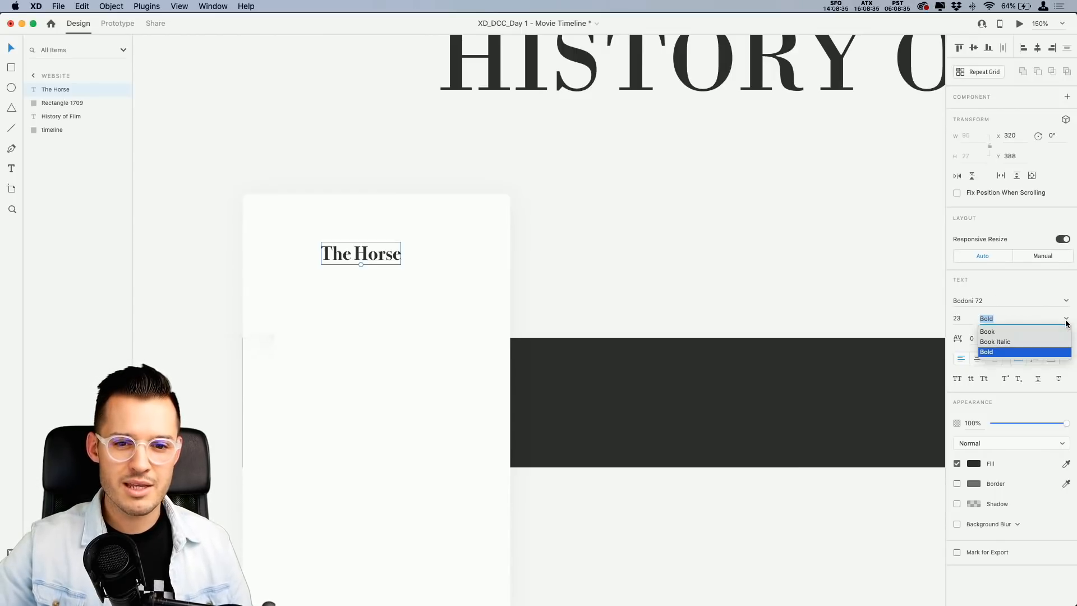
{"action": "left_click", "coordinate": [374, 260]}
{"action": "left_click", "coordinate": [449, 257]}
{"action": "left_click", "coordinate": [625, 252]}
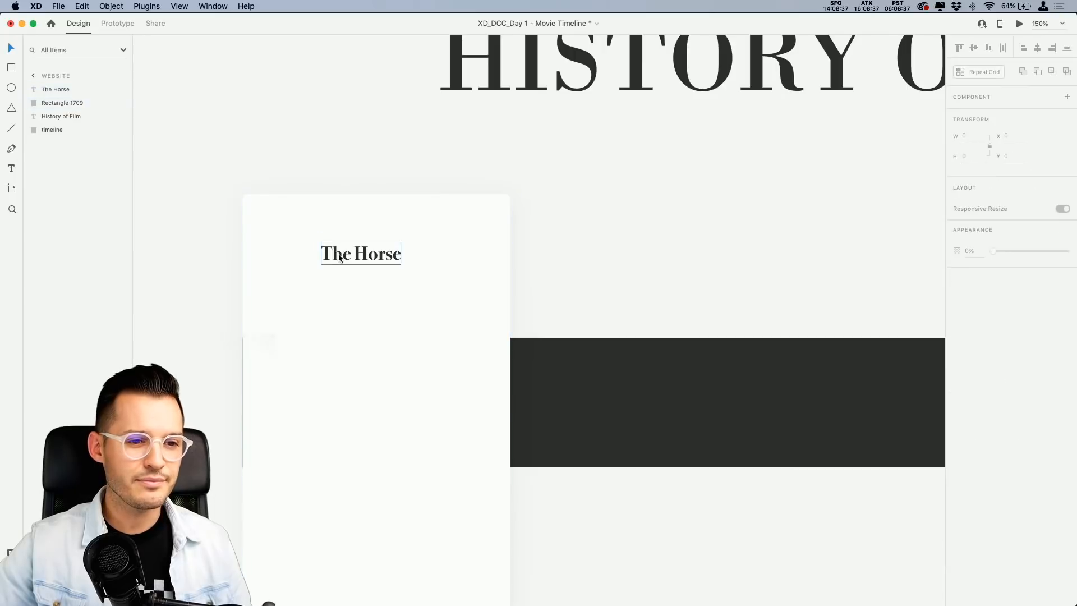
Try Bodoni MT and Bodoni Ornaments on the card heading and return it to Bodoni 72 Book.
{"action": "left_click", "coordinate": [339, 257]}
{"action": "left_click", "coordinate": [1067, 301]}
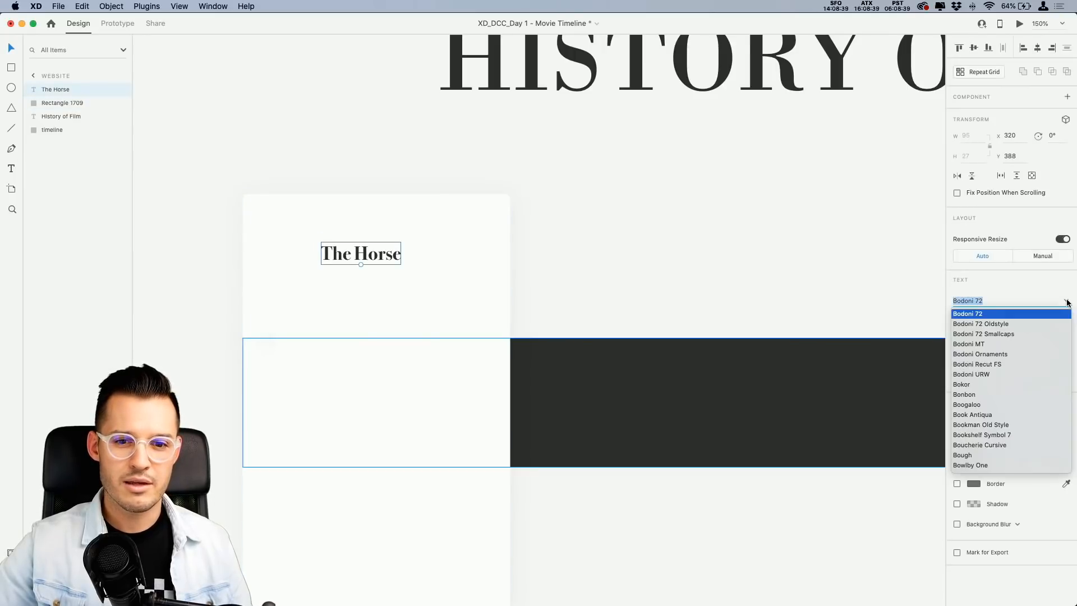
{"action": "left_click", "coordinate": [995, 343]}
{"action": "left_click", "coordinate": [997, 302]}
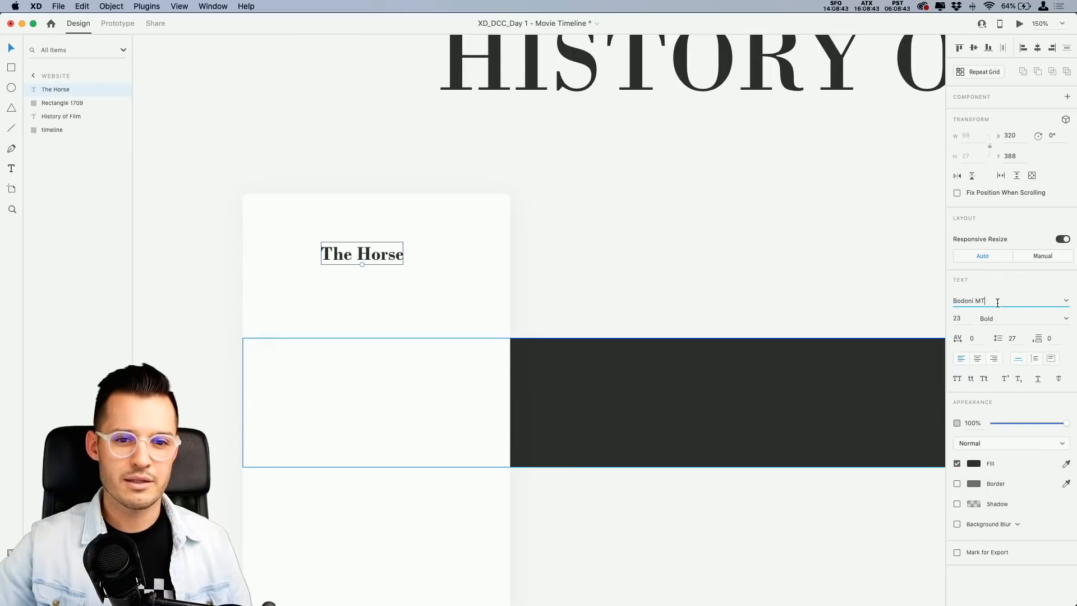
{"action": "key", "text": "BackSpace"}
{"action": "key", "text": "BackSpace"}
{"action": "key", "text": "BackSpace"}
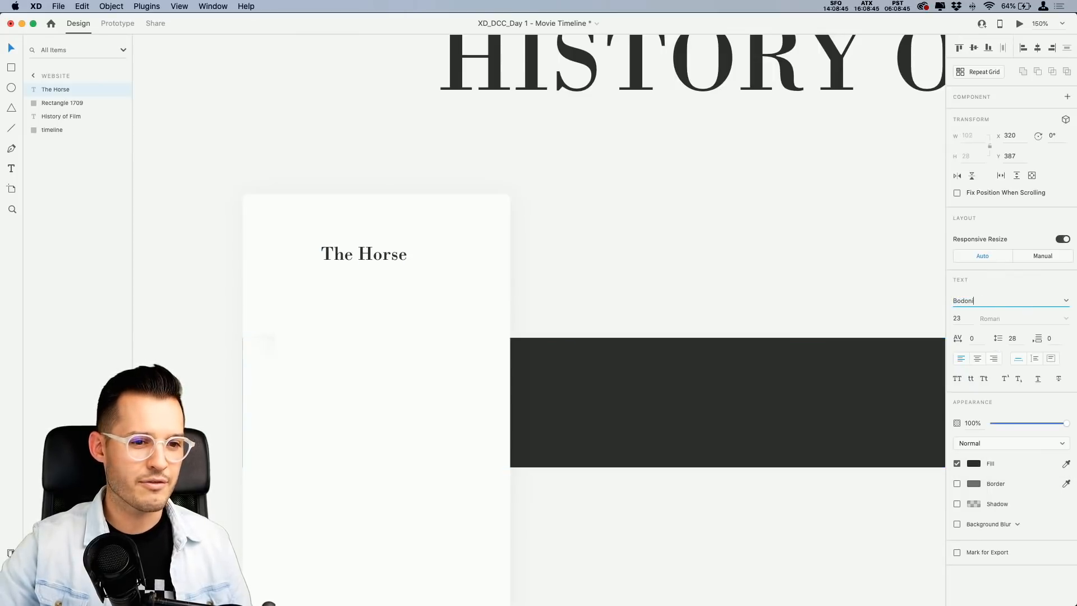
{"action": "type", "text": "Ornaments"}
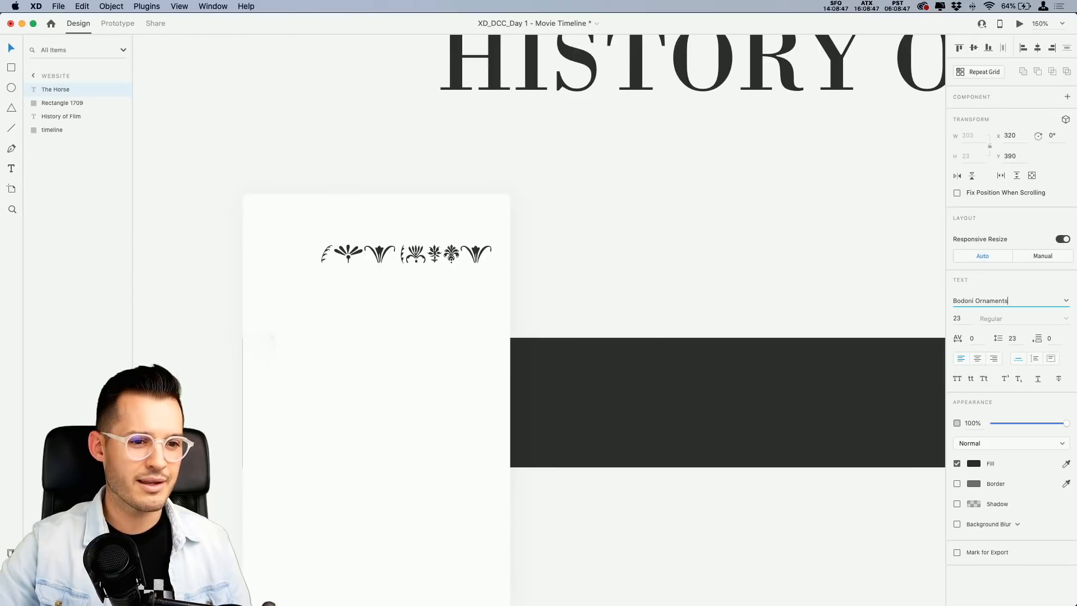
{"action": "key", "text": "Up"}
{"action": "key", "text": "Up"}
{"action": "key", "text": "Up"}
{"action": "key", "text": "Up"}
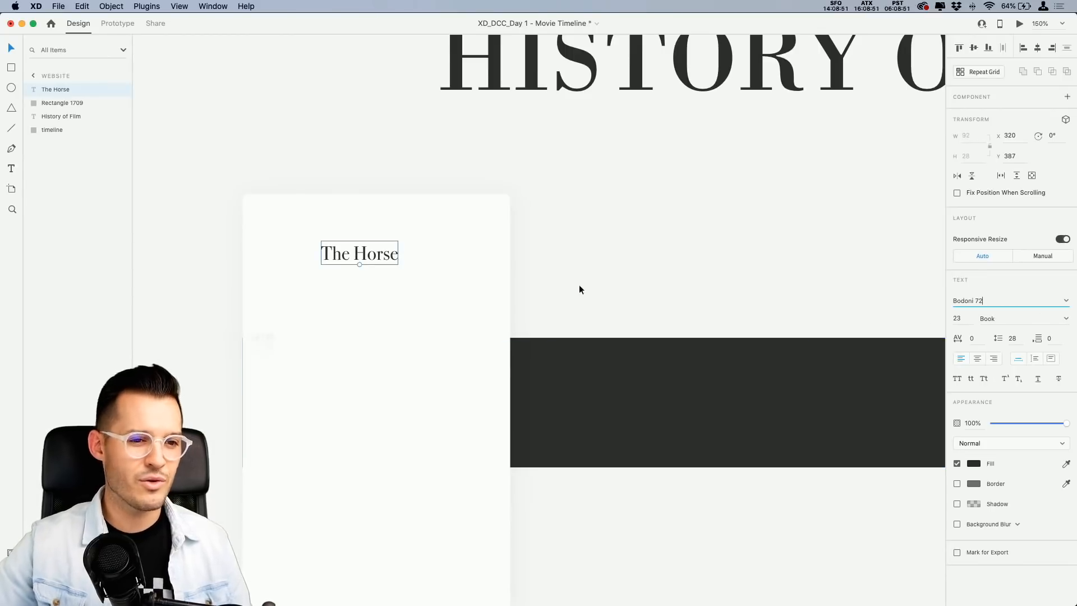
Increase the card heading's character spacing to 12.
{"action": "scroll", "coordinate": [373, 261], "scroll_direction": "up", "scroll_amount": 5}
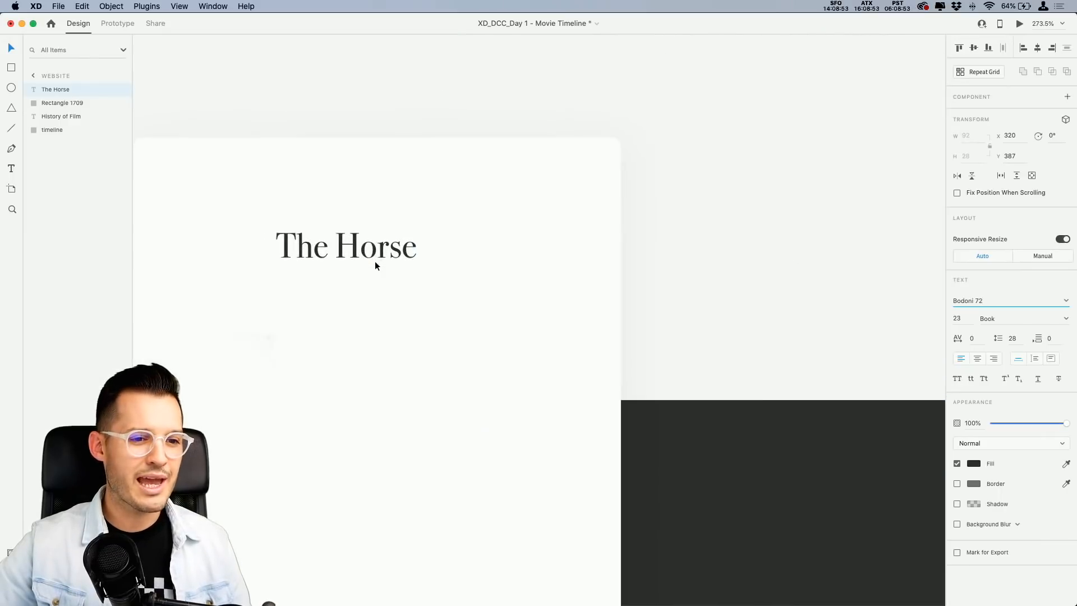
{"action": "left_click", "coordinate": [976, 340]}
{"action": "key", "text": "Up"}
{"action": "key", "text": "Up"}
{"action": "key", "text": "Up"}
{"action": "key", "text": "Up"}
{"action": "key", "text": "Up"}
{"action": "key", "text": "Up"}
{"action": "key", "text": "Up"}
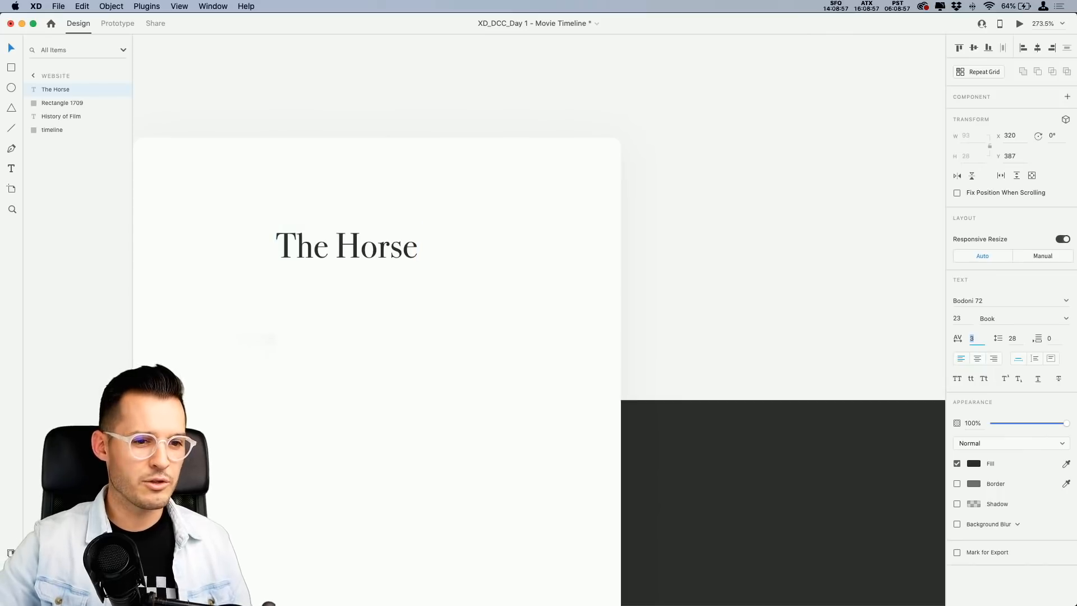
{"action": "key", "text": "Up"}
{"action": "key", "text": "Up"}
{"action": "key", "text": "Up"}
{"action": "key", "text": "Up"}
{"action": "key", "text": "Up"}
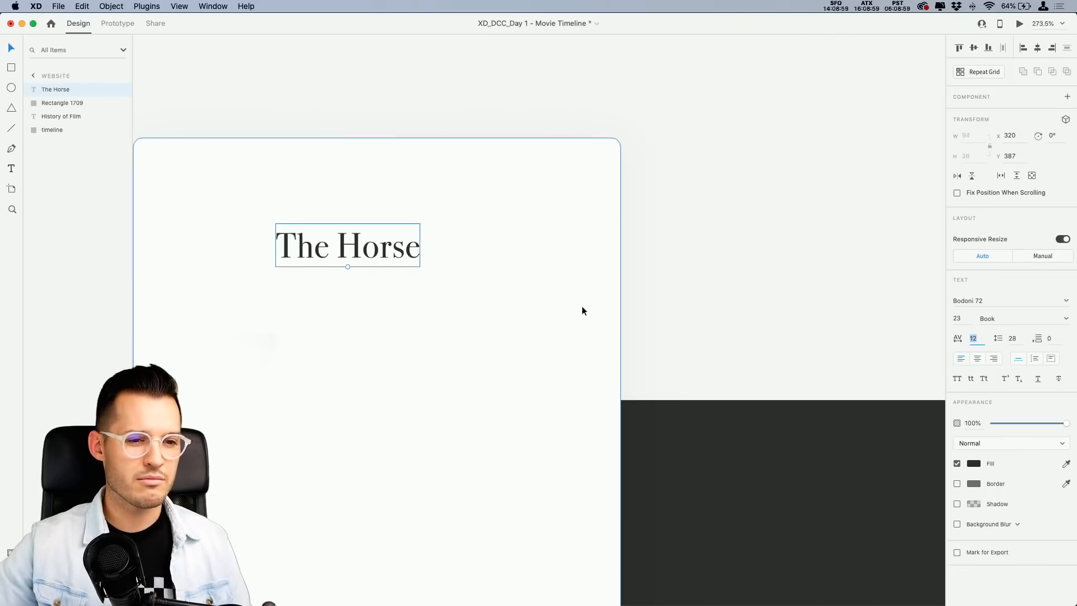
Align the respaced heading to the card's horizontal center and move it up to Y 370.
{"action": "left_click", "coordinate": [541, 199], "text": "shift"}
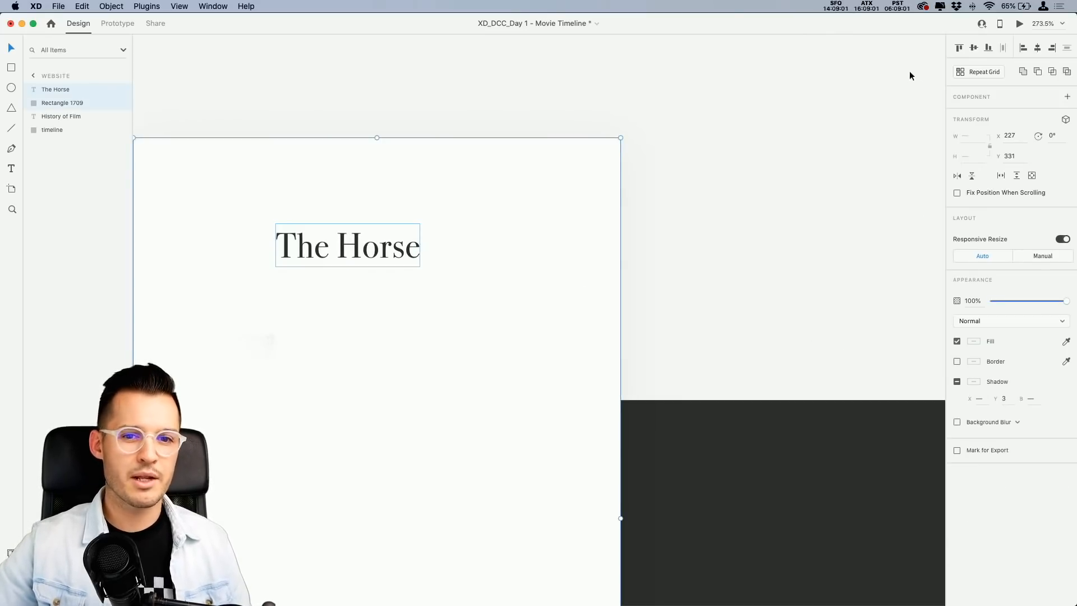
{"action": "left_click", "coordinate": [1037, 48]}
{"action": "left_click_drag", "start_coordinate": [393, 257], "coordinate": [410, 232]}
{"action": "left_click", "coordinate": [759, 232]}
{"action": "key", "text": "super+z"}
{"action": "left_click", "coordinate": [645, 249]}
{"action": "left_click", "coordinate": [409, 255]}
Draw a borderless rectangle about 305 wide and 155 high across the card, just below the heading.
{"action": "key", "text": "super+minus"}
{"action": "key", "text": "super+minus"}
{"action": "key", "text": "super+equal"}
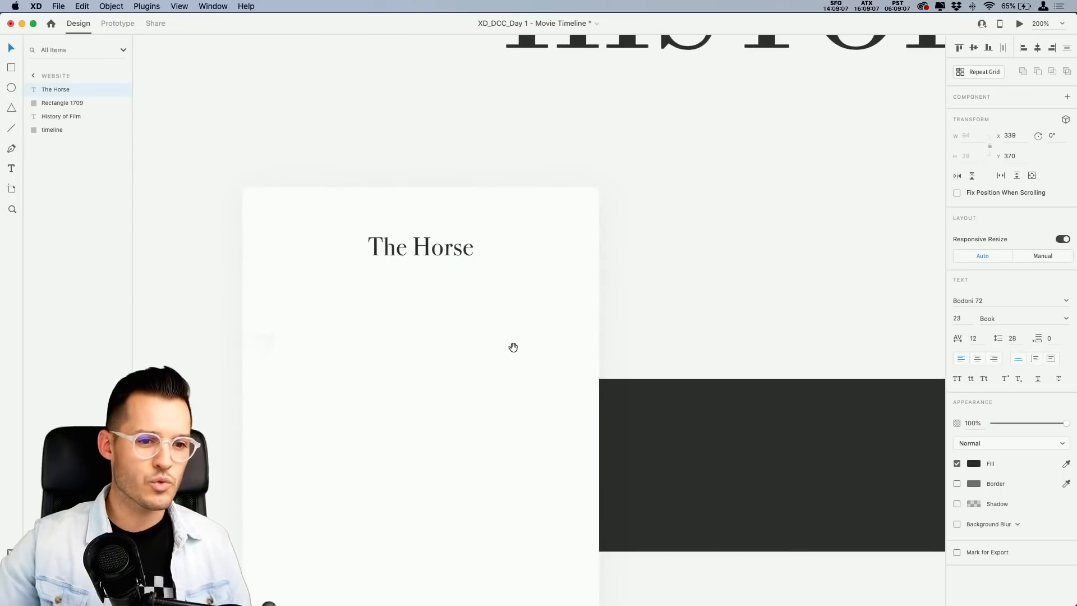
{"action": "left_click_drag", "start_coordinate": [519, 375], "coordinate": [513, 276]}
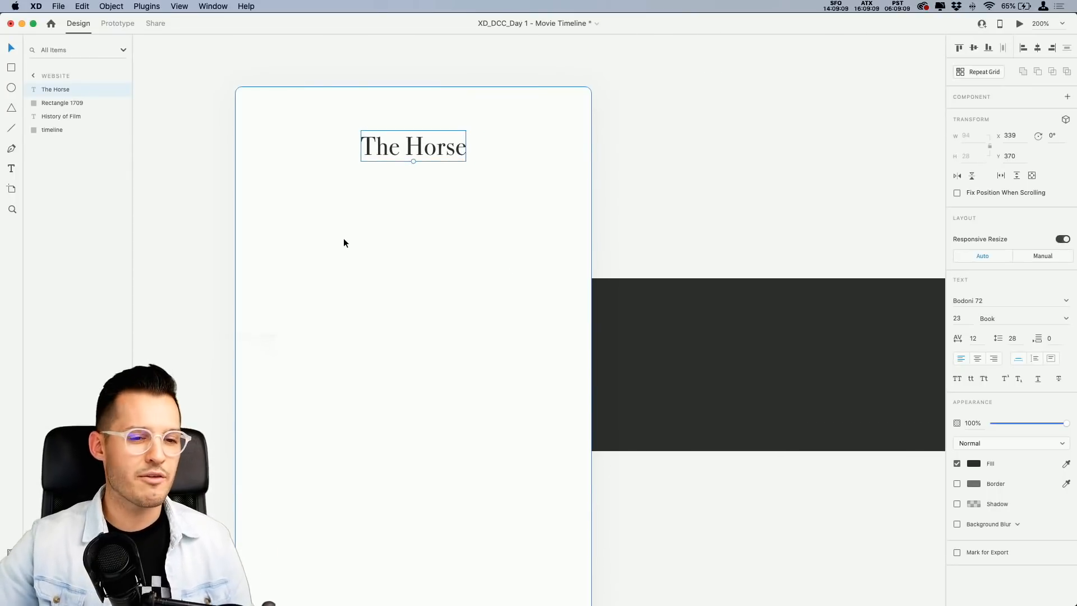
{"action": "key", "text": "r"}
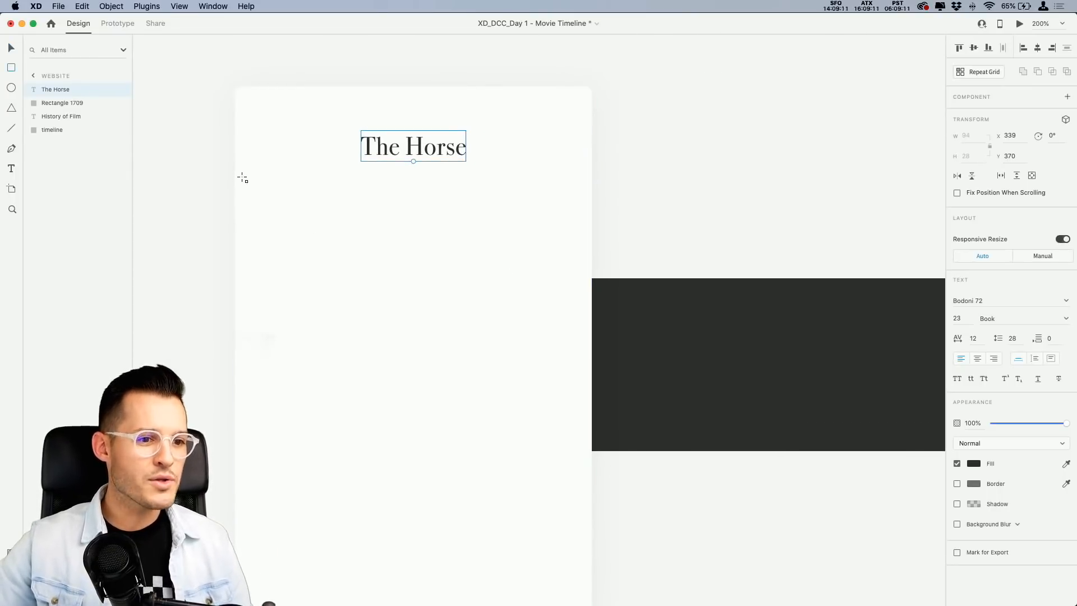
{"action": "left_click_drag", "start_coordinate": [243, 175], "coordinate": [585, 348]}
{"action": "left_click", "coordinate": [957, 382]}
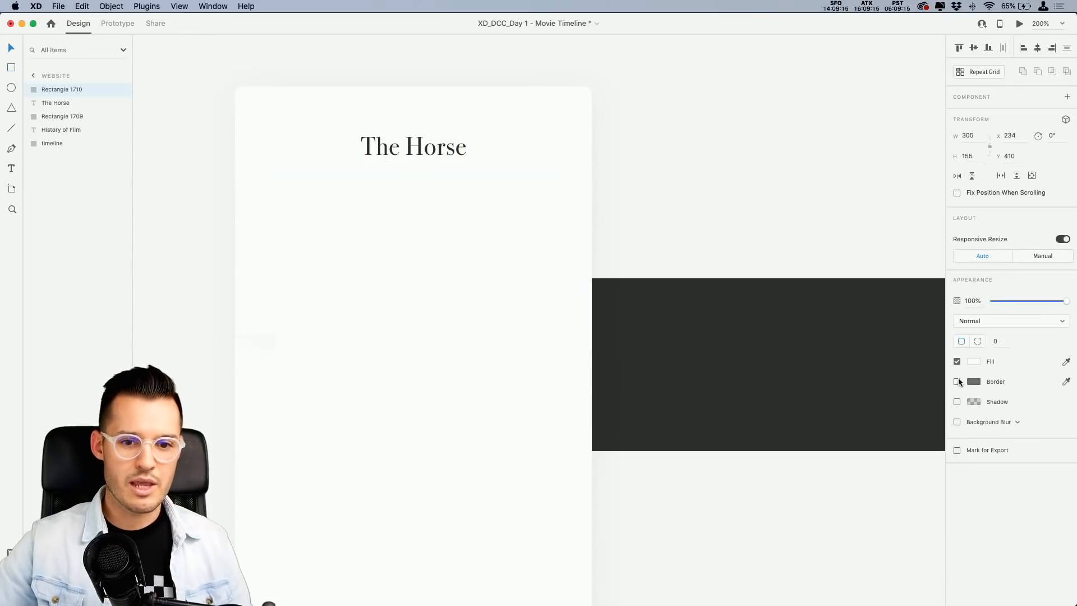
Fill the new rectangle with a dusty pink and move it slightly down to Y 416.
{"action": "left_click", "coordinate": [973, 361]}
{"action": "left_click", "coordinate": [849, 330]}
{"action": "left_click_drag", "start_coordinate": [415, 211], "coordinate": [413, 221]}
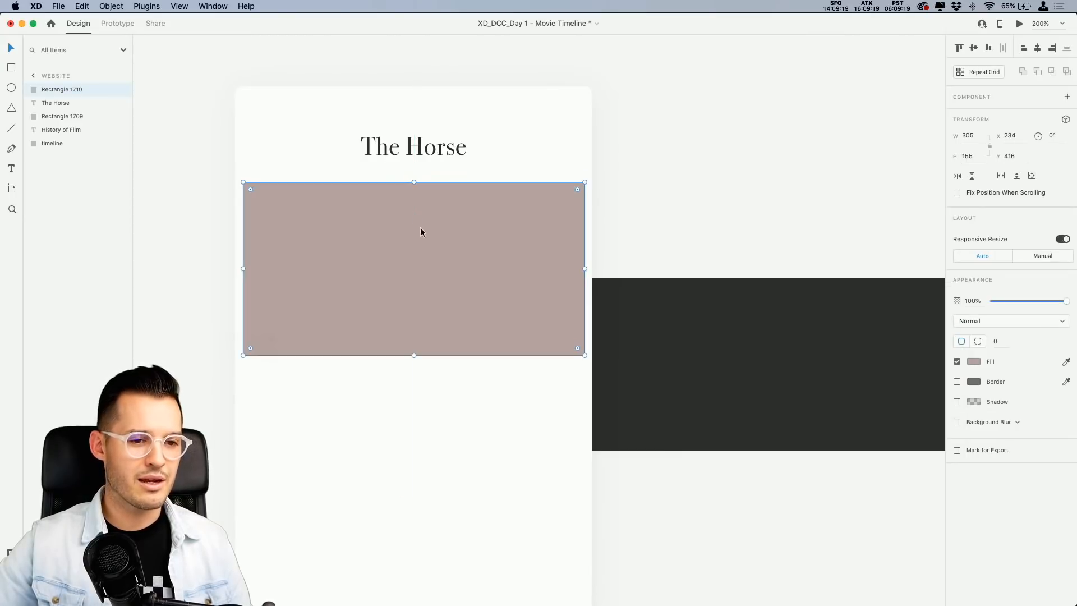
Switch to Finder and place 1-horse.jpg from the assets folder into the pink rectangle.
{"action": "key", "text": "super+Tab"}
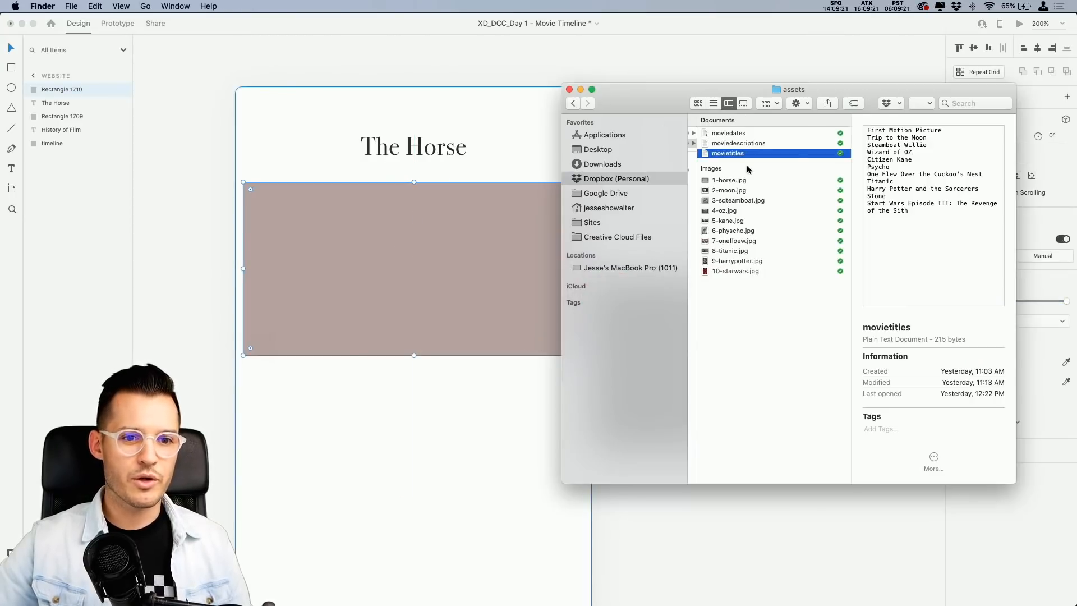
{"action": "left_click_drag", "start_coordinate": [729, 180], "coordinate": [400, 273]}
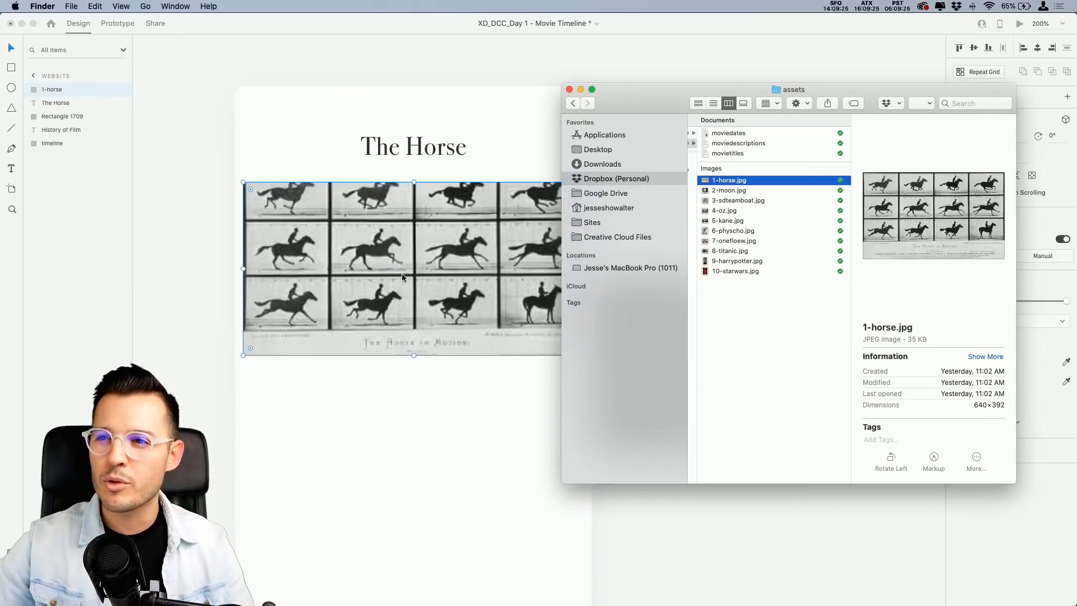
{"action": "left_click", "coordinate": [328, 288]}
Narrow the horse image's frame to 289 about its center and enlarge the picture inside it to crop out the caption.
{"action": "scroll", "coordinate": [559, 269], "scroll_direction": "left", "scroll_amount": 1}
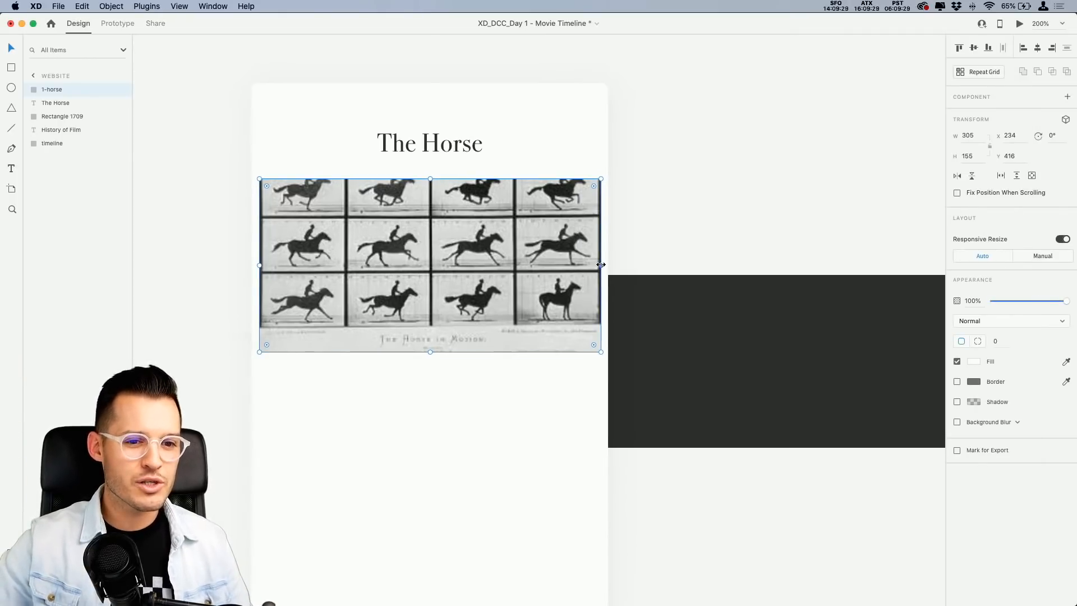
{"action": "left_click_drag", "start_coordinate": [601, 264], "coordinate": [591, 266]}
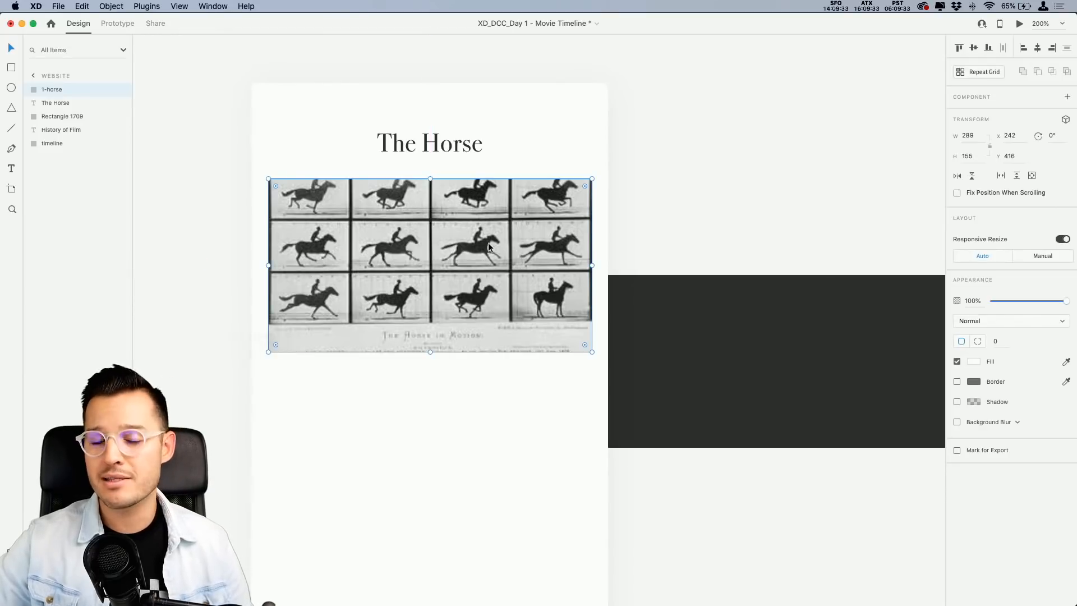
{"action": "left_click_drag", "start_coordinate": [591, 169], "coordinate": [655, 135]}
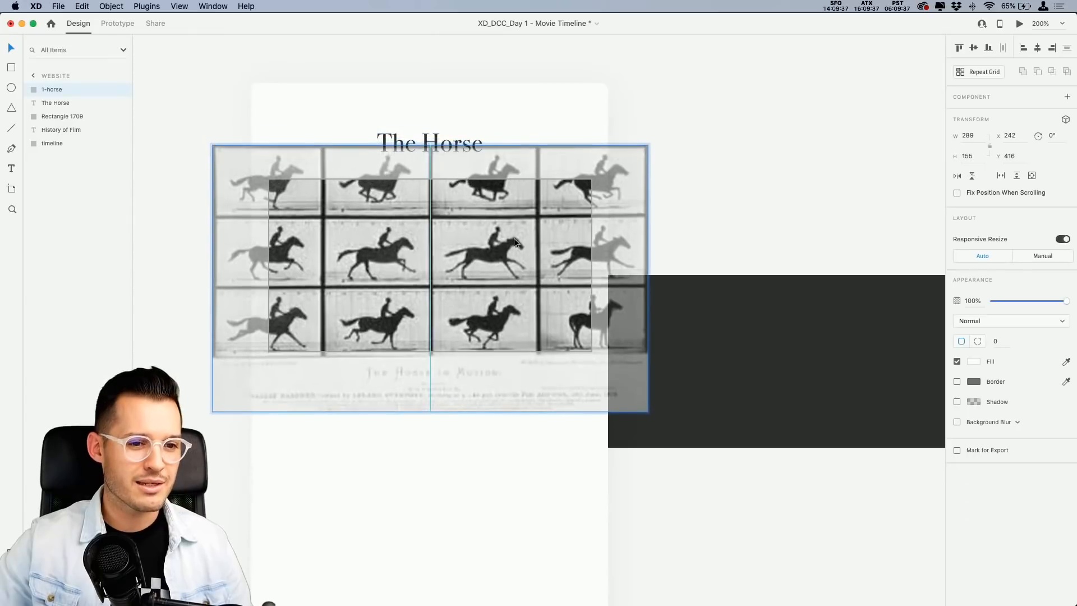
{"action": "left_click", "coordinate": [788, 150]}
Duplicate the card heading to just below the horse image and change the copy's text to "1903".
{"action": "scroll", "coordinate": [667, 174], "scroll_direction": "down", "scroll_amount": 2}
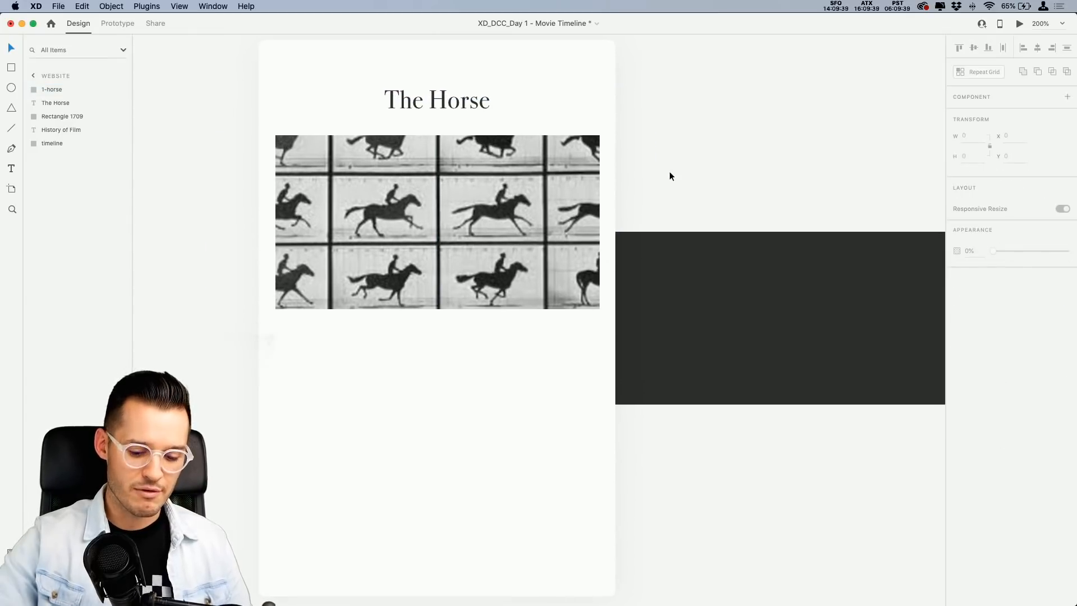
{"action": "key", "text": "super+minus"}
{"action": "scroll", "coordinate": [669, 175], "scroll_direction": "down", "scroll_amount": 3}
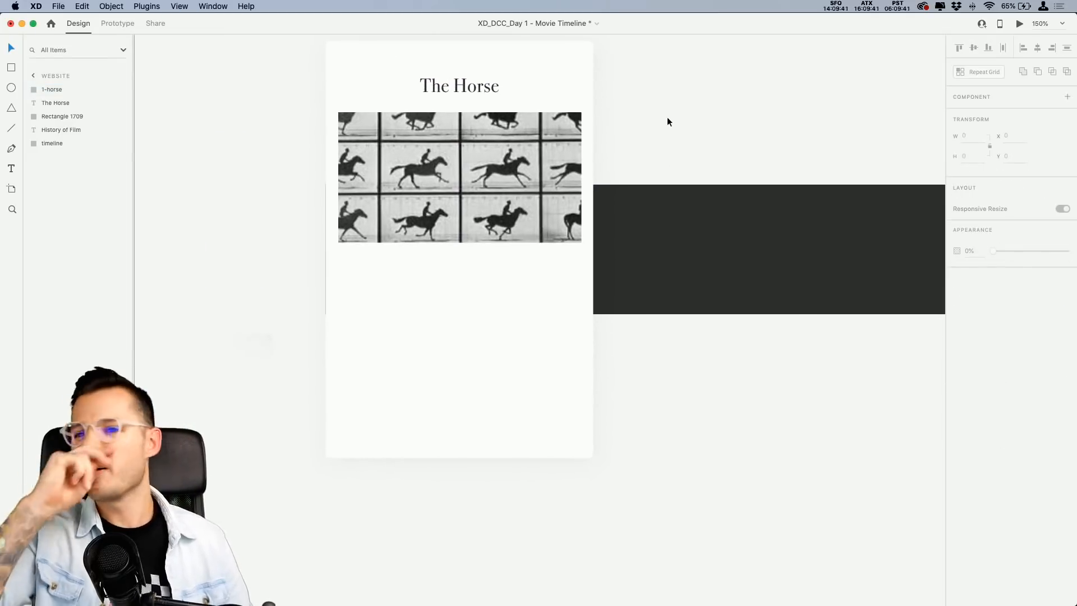
{"action": "left_click_drag", "start_coordinate": [463, 85], "coordinate": [471, 280], "text": "alt"}
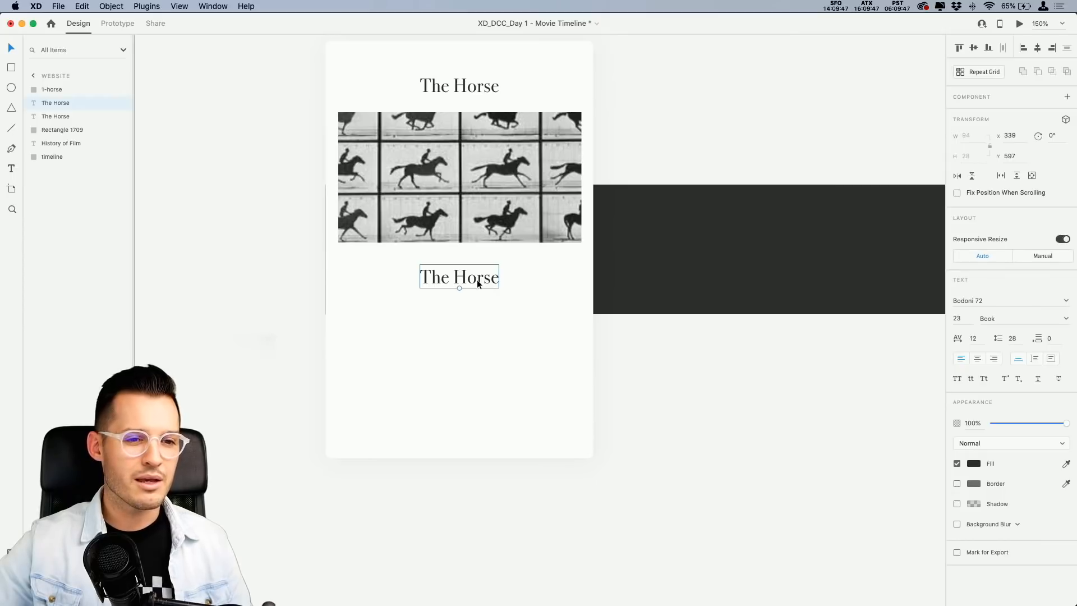
{"action": "double_click", "coordinate": [477, 281]}
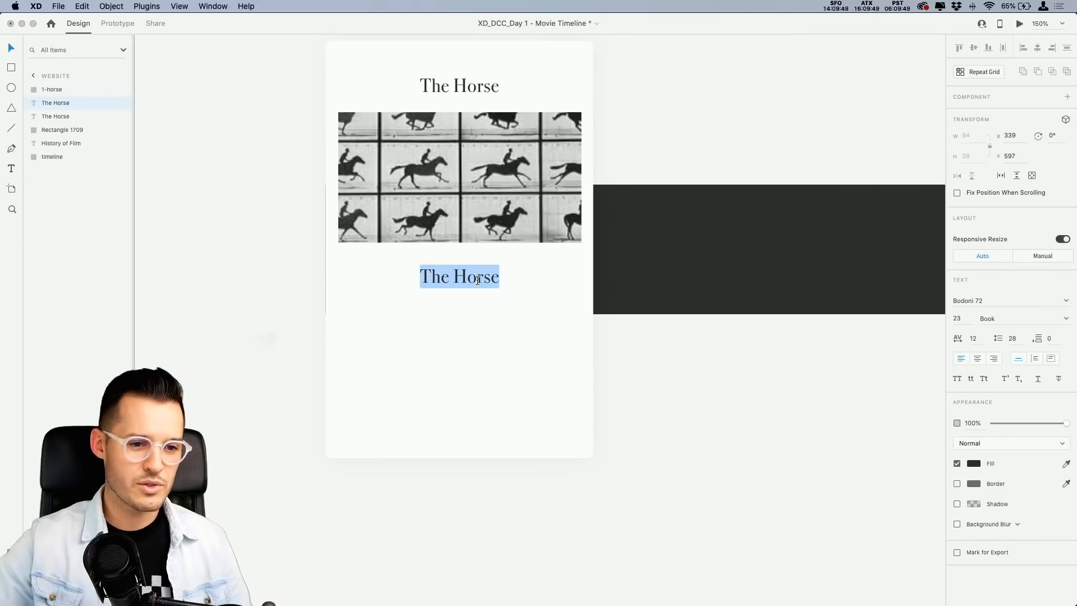
{"action": "type", "text": "1903"}
{"action": "key", "text": "Escape"}
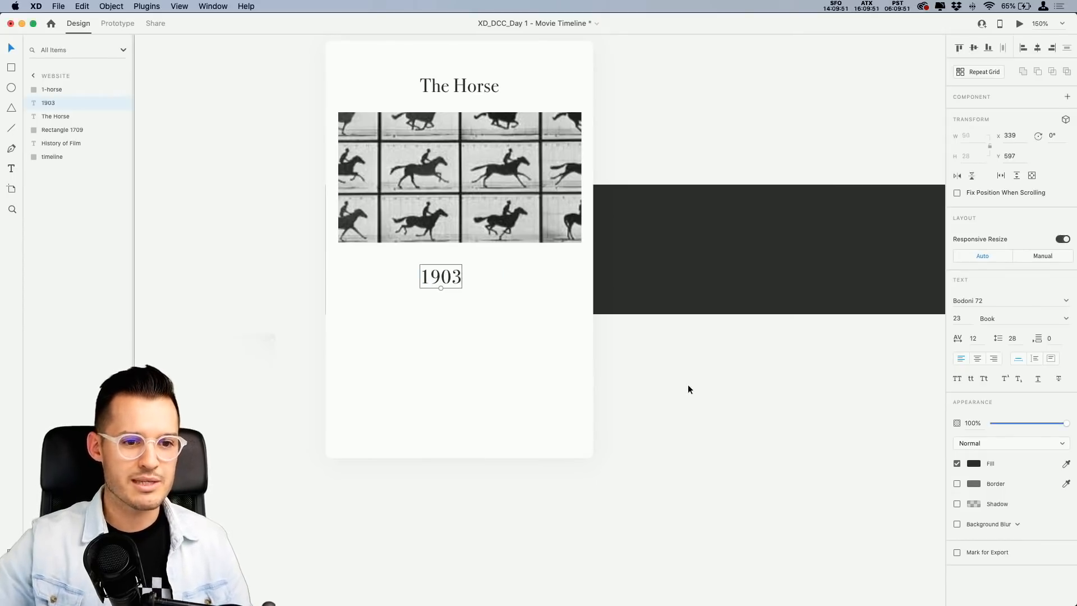
Check the first film's date in the moviedates file in Finder and change the card's year text to "1878".
{"action": "key", "text": "super+Tab"}
{"action": "left_click", "coordinate": [751, 135]}
{"action": "key", "text": "space"}
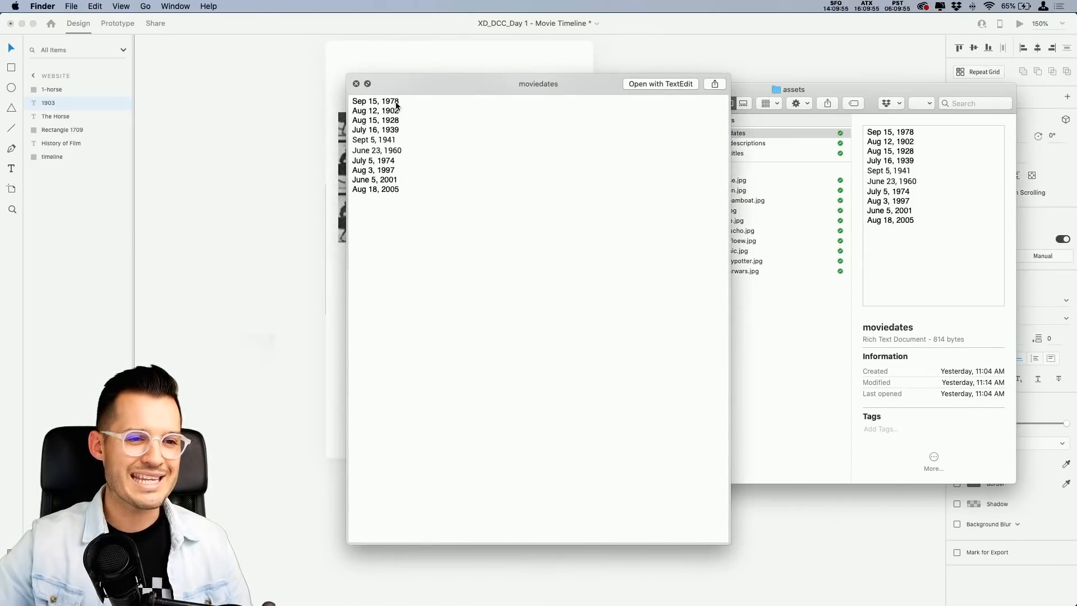
{"action": "key", "text": "space"}
{"action": "double_click", "coordinate": [440, 276]}
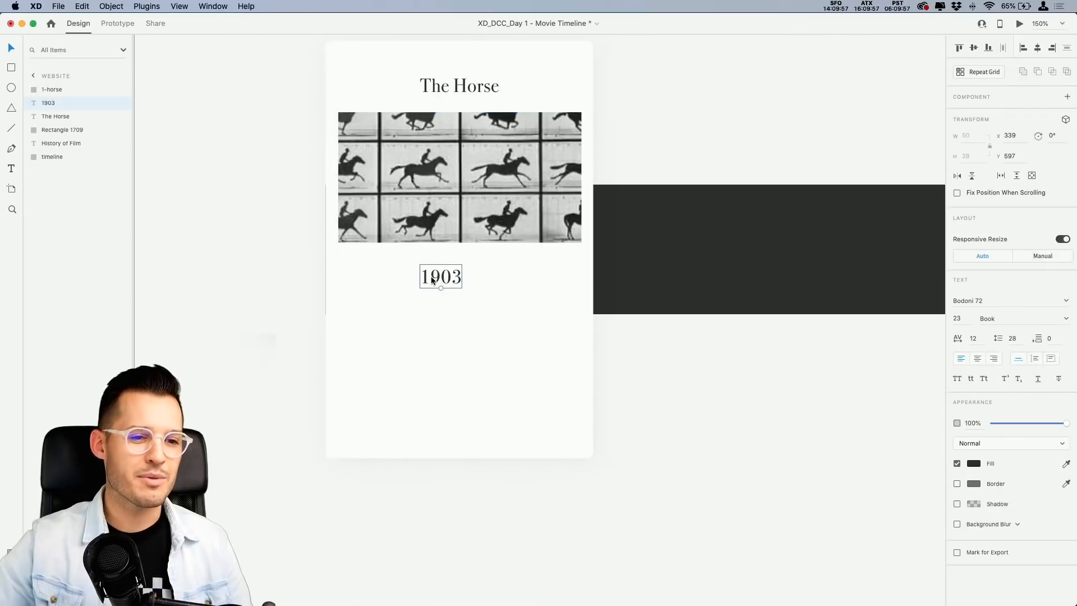
{"action": "key", "text": "BackSpace"}
{"action": "type", "text": "8"}
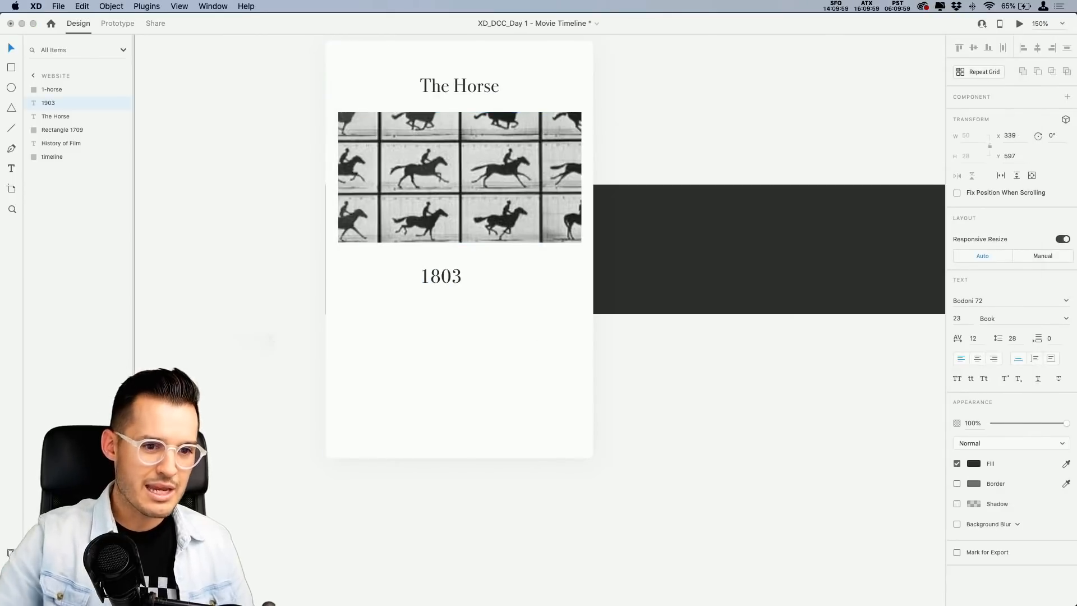
{"action": "key", "text": "shift+Right"}
{"action": "key", "text": "shift+Right"}
{"action": "type", "text": "8"}
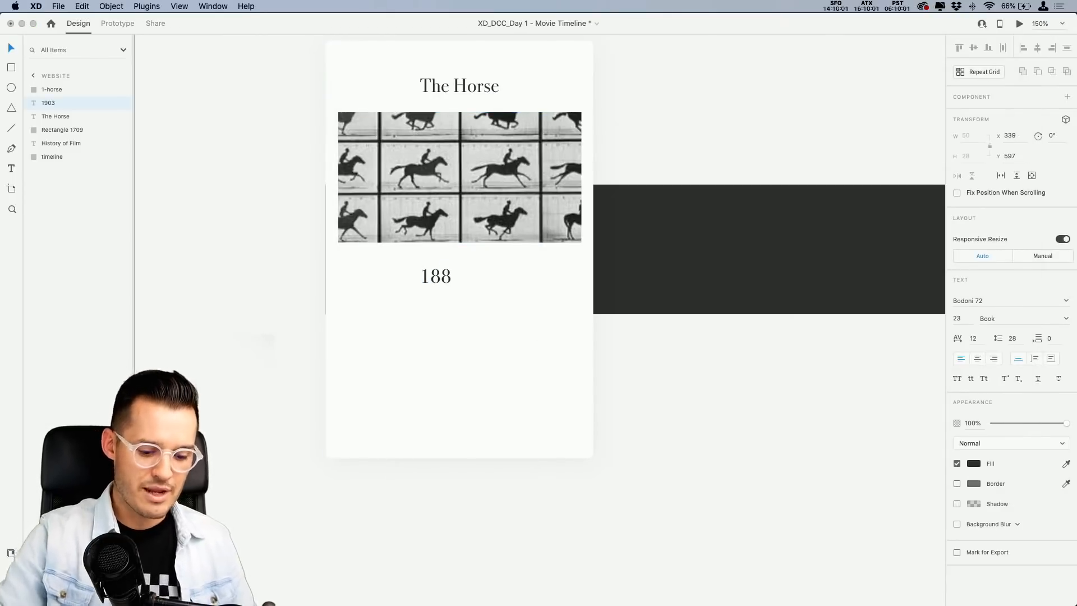
{"action": "type", "text": "78"}
{"action": "key", "text": "Escape"}
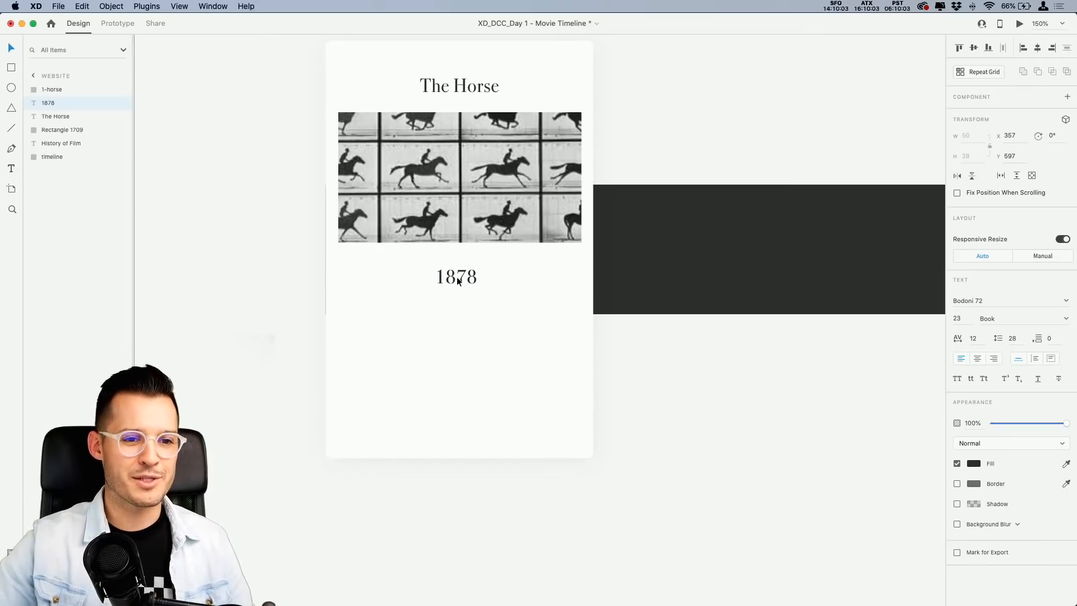
Nudge the year text to X 361 and set it in Helvetica at size 18.
{"action": "left_click_drag", "start_coordinate": [458, 280], "coordinate": [464, 280]}
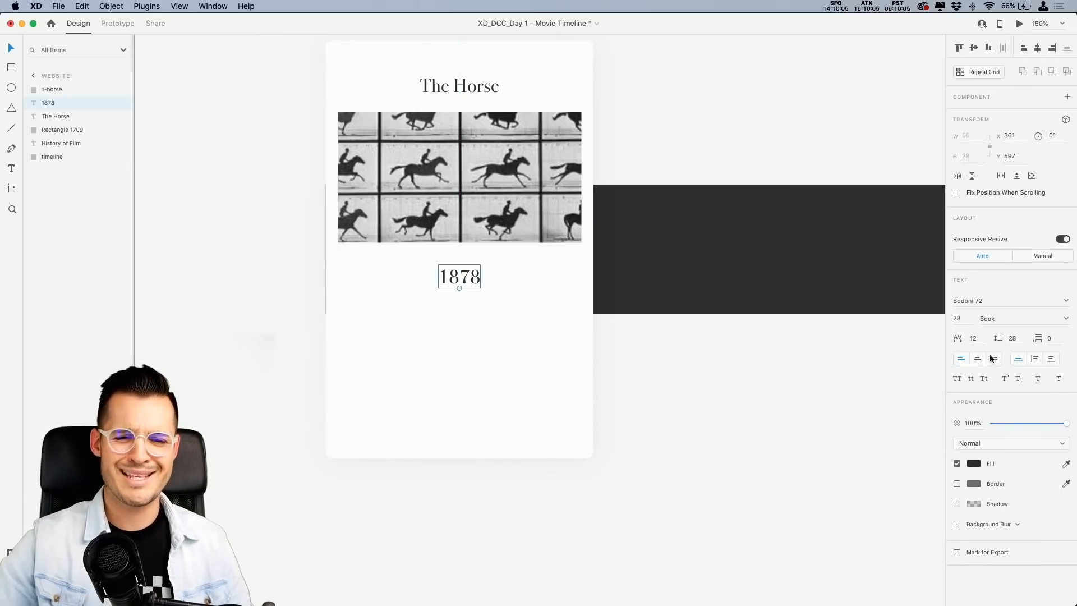
{"action": "left_click", "coordinate": [981, 300]}
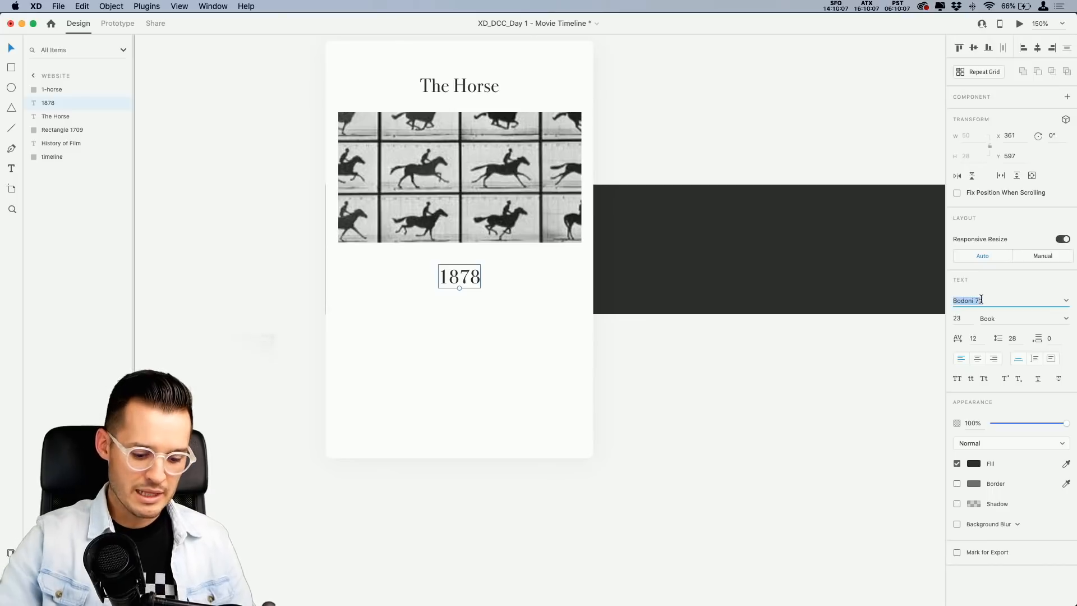
{"action": "type", "text": "He;lvet"}
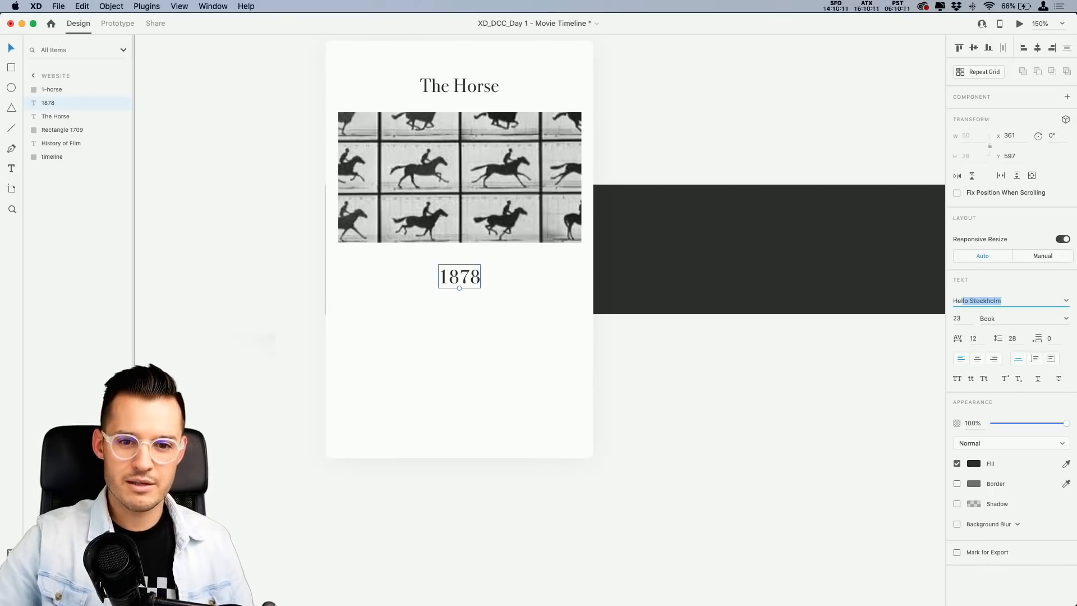
{"action": "type", "text": "lv"}
{"action": "key", "text": "Return"}
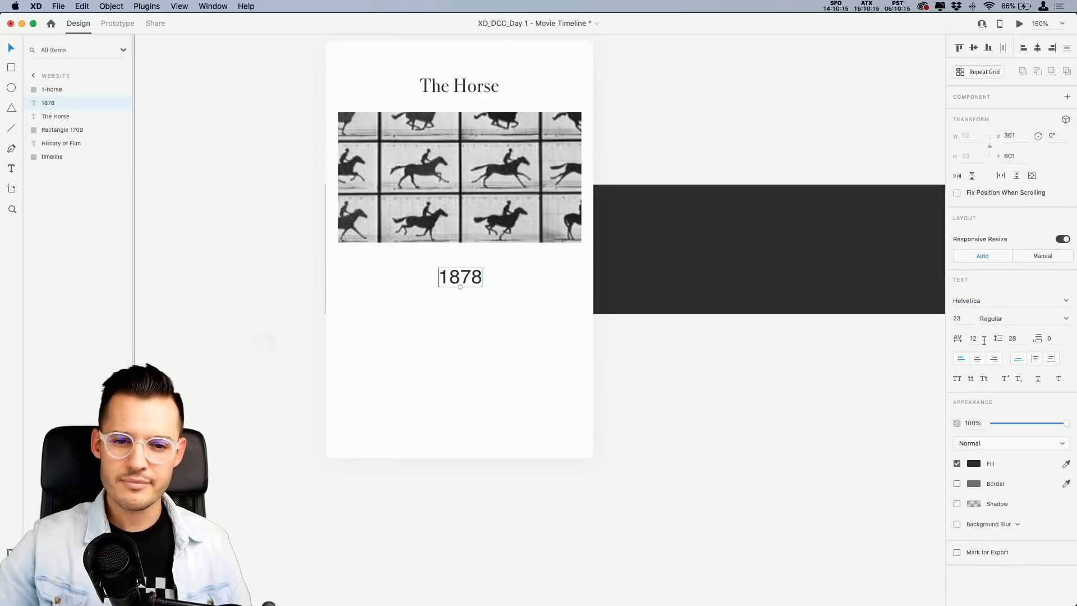
{"action": "left_click", "coordinate": [960, 318]}
{"action": "type", "text": "18"}
{"action": "key", "text": "Return"}
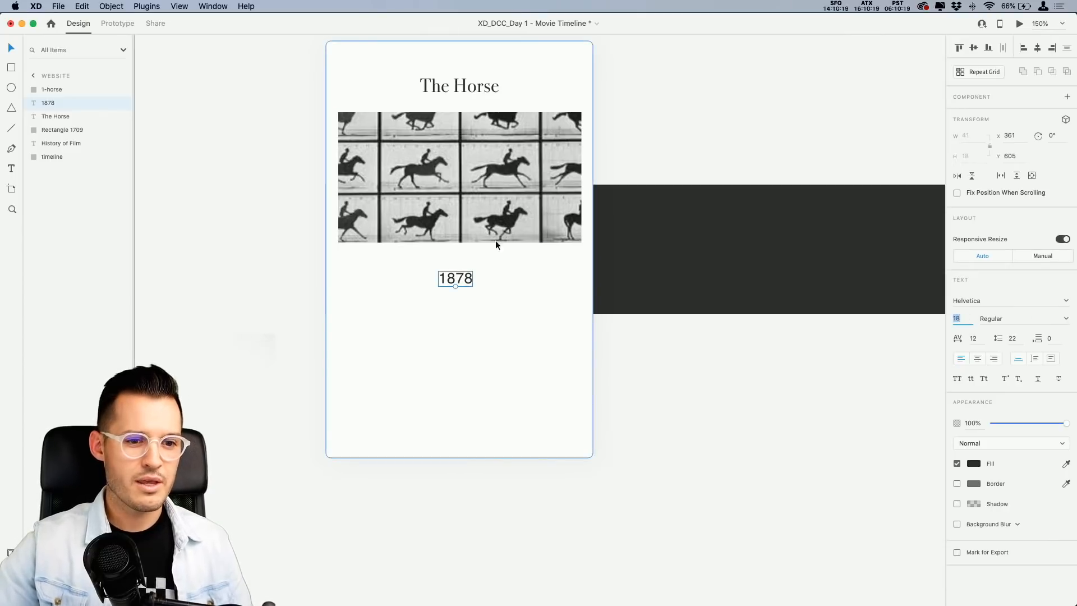
Center the year, horse image and heading horizontally on the card, and move the year up to Y 589.
{"action": "left_click", "coordinate": [470, 139], "text": "shift"}
{"action": "left_click", "coordinate": [472, 89], "text": "shift"}
{"action": "left_click", "coordinate": [544, 53], "text": "shift"}
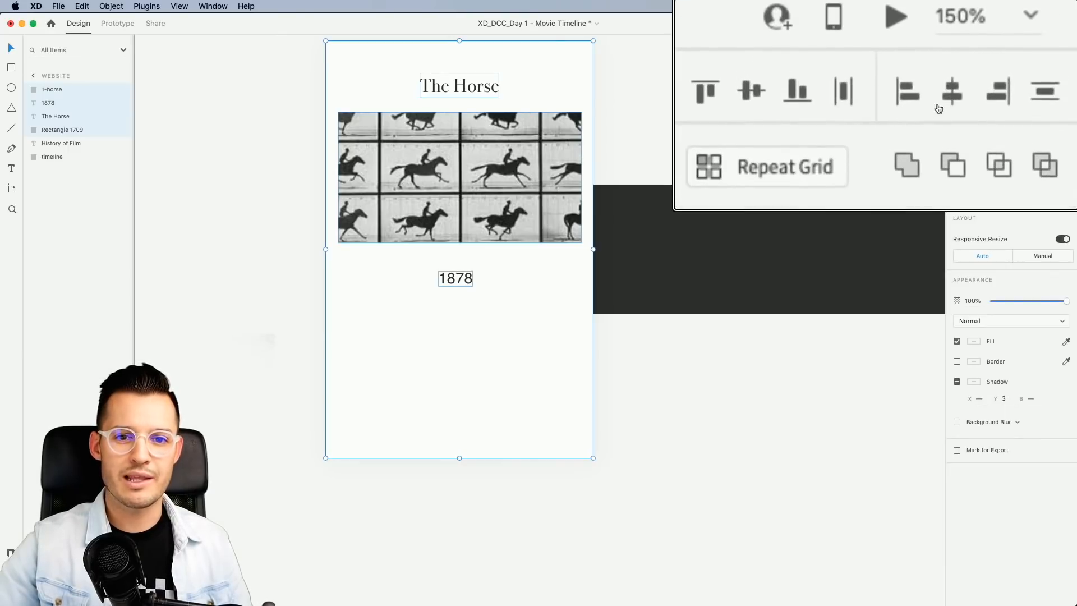
{"action": "left_click", "coordinate": [1036, 49]}
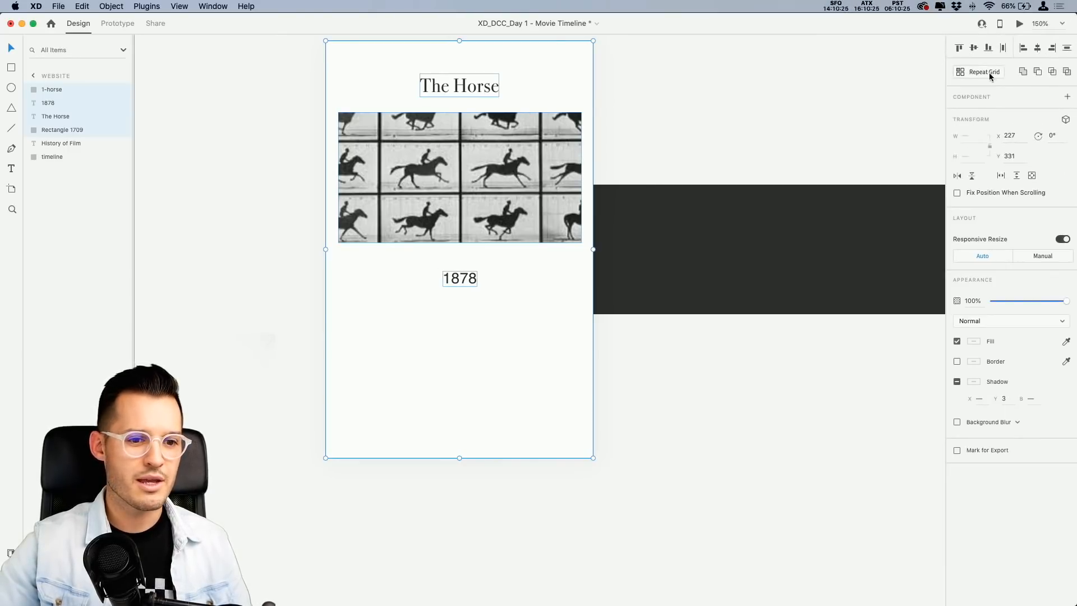
{"action": "left_click", "coordinate": [706, 324]}
{"action": "left_click_drag", "start_coordinate": [474, 280], "coordinate": [465, 266]}
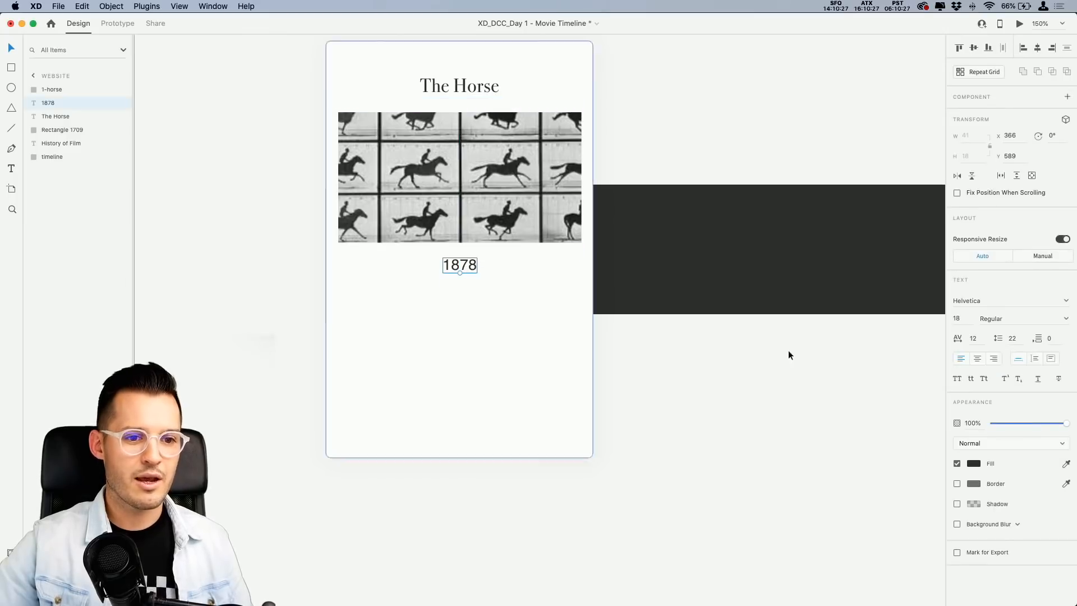
Fill the year text with a muted gold.
{"action": "left_click", "coordinate": [974, 463]}
{"action": "left_click", "coordinate": [937, 480]}
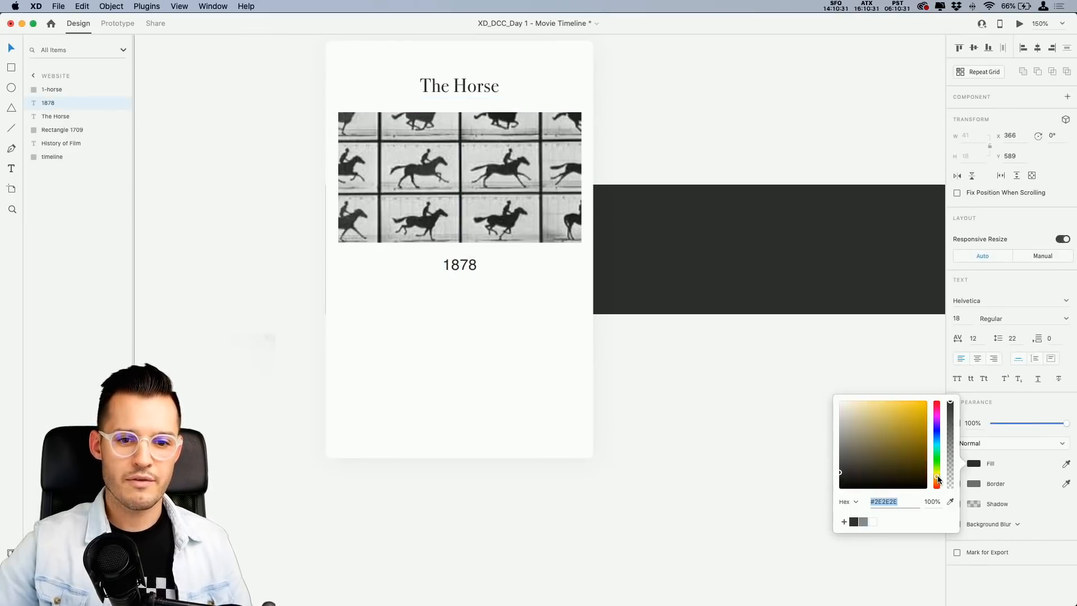
{"action": "left_click_drag", "start_coordinate": [937, 476], "coordinate": [938, 475]}
{"action": "mouse_move", "coordinate": [876, 431]}
{"action": "left_mouse_down"}
{"action": "mouse_move", "coordinate": [877, 410]}
{"action": "mouse_move", "coordinate": [902, 416]}
{"action": "mouse_move", "coordinate": [873, 412]}
{"action": "left_mouse_up"}
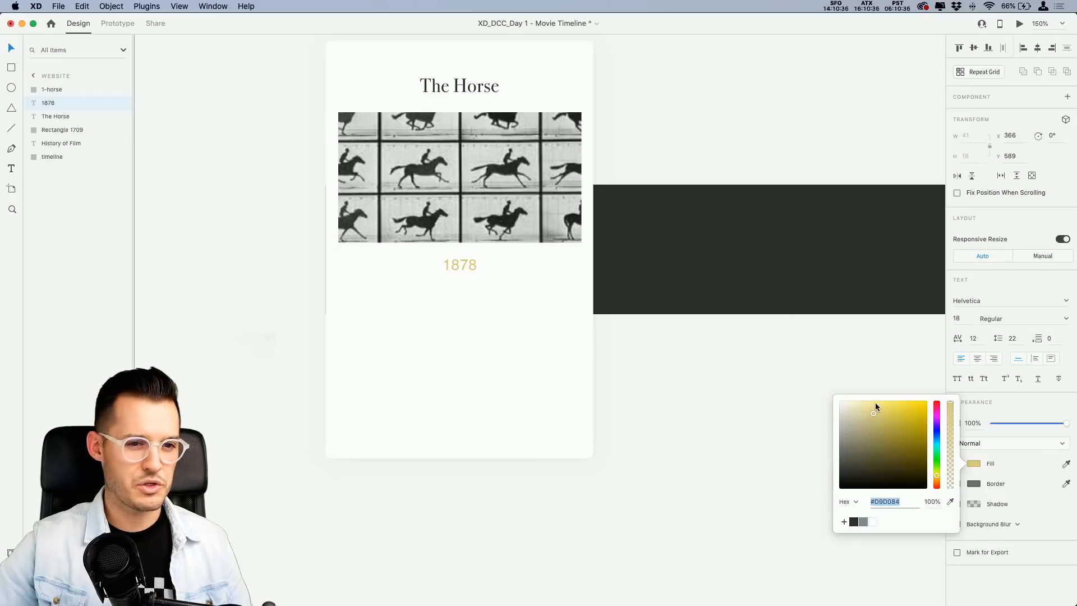
Reduce the gold year text to size 16 and duplicate it directly below at Y 631.
{"action": "left_click", "coordinate": [479, 328]}
{"action": "left_click", "coordinate": [461, 270]}
{"action": "left_click_drag", "start_coordinate": [460, 275], "coordinate": [462, 304]}
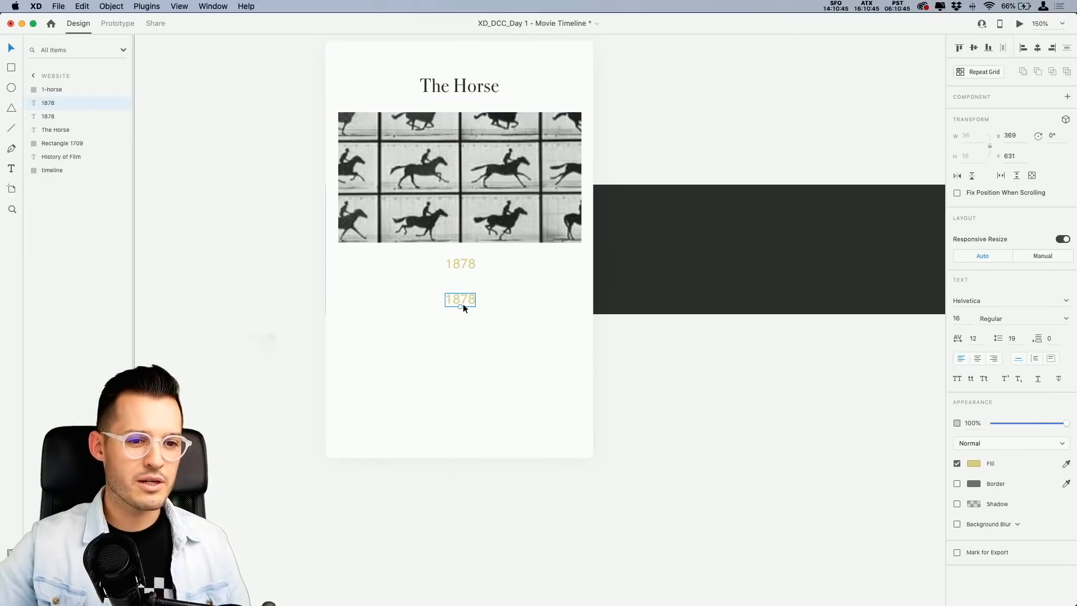
Save the year's gold and the heading's dark color as document colors.
{"action": "left_click", "coordinate": [462, 267]}
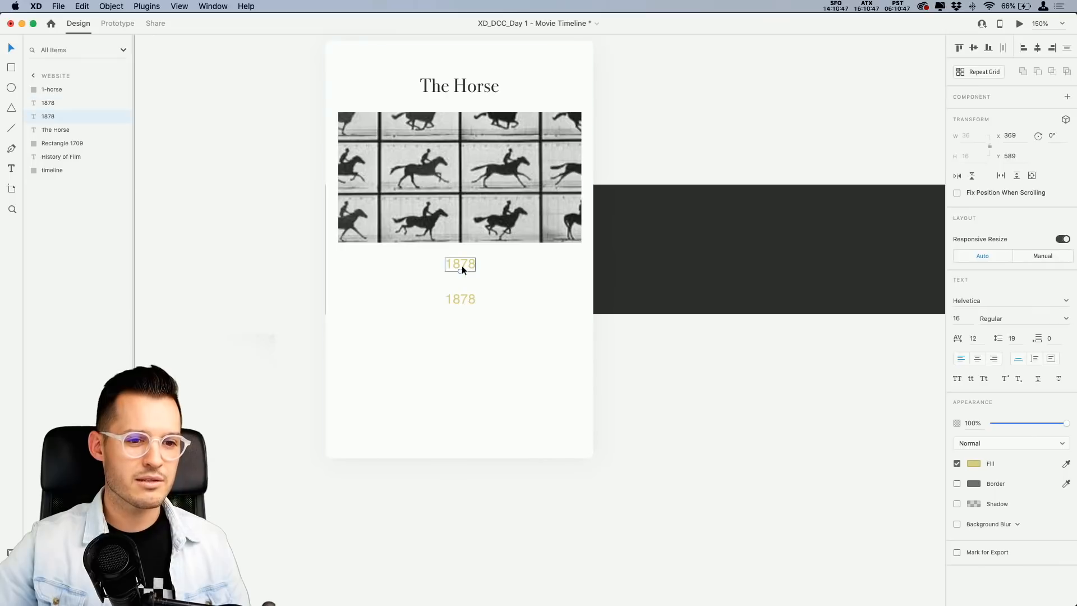
{"action": "left_click", "coordinate": [11, 553]}
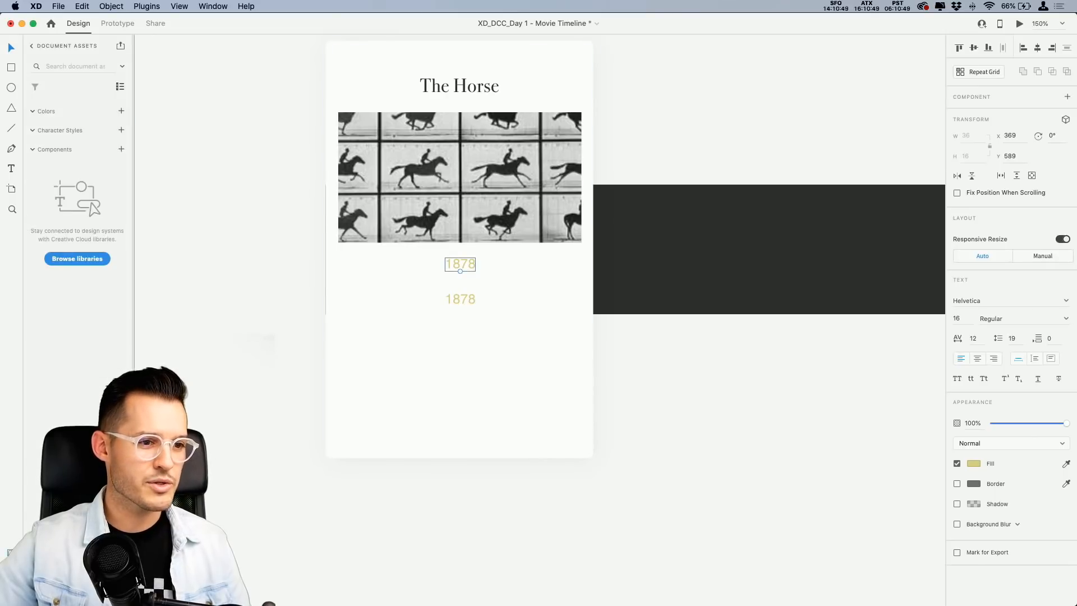
{"action": "left_click", "coordinate": [120, 112]}
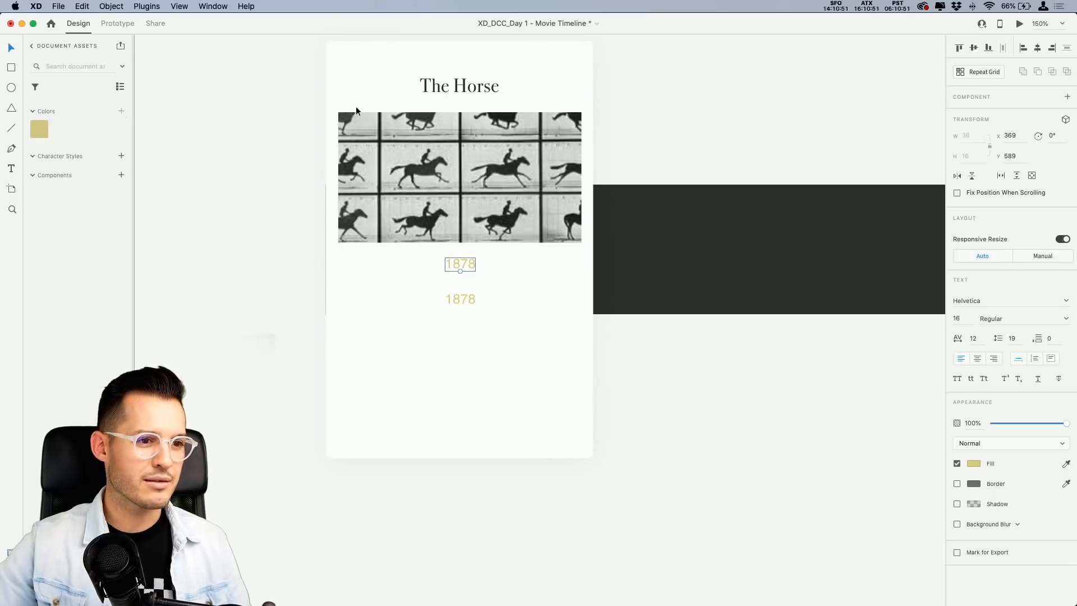
{"action": "left_click", "coordinate": [445, 85]}
{"action": "left_click", "coordinate": [122, 112]}
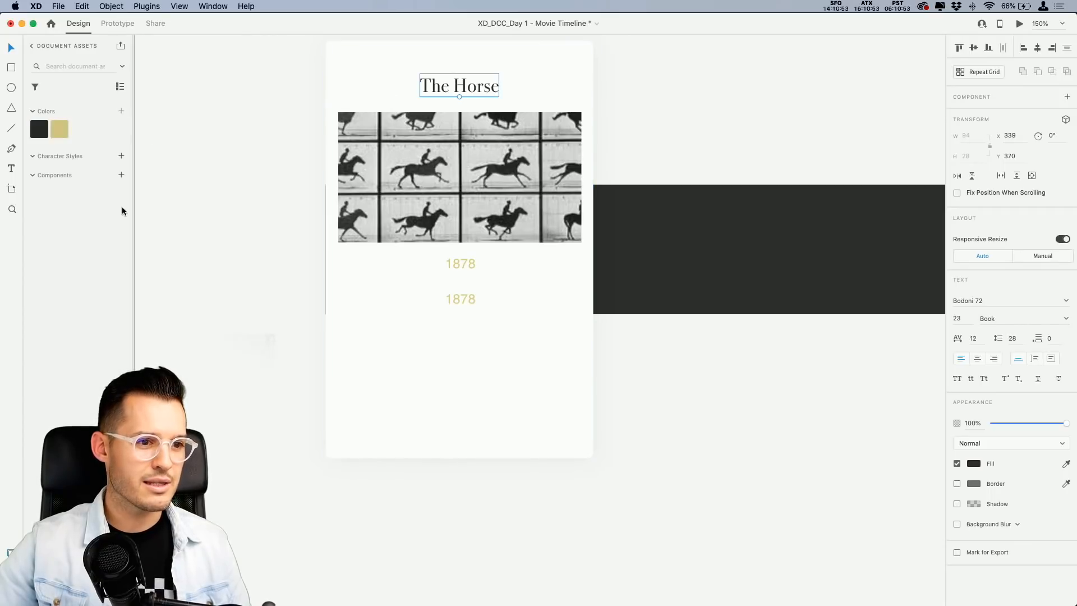
Save the heading's Bodoni 72 text and the year's Helvetica text as character styles.
{"action": "left_click", "coordinate": [121, 160]}
{"action": "left_click", "coordinate": [470, 264]}
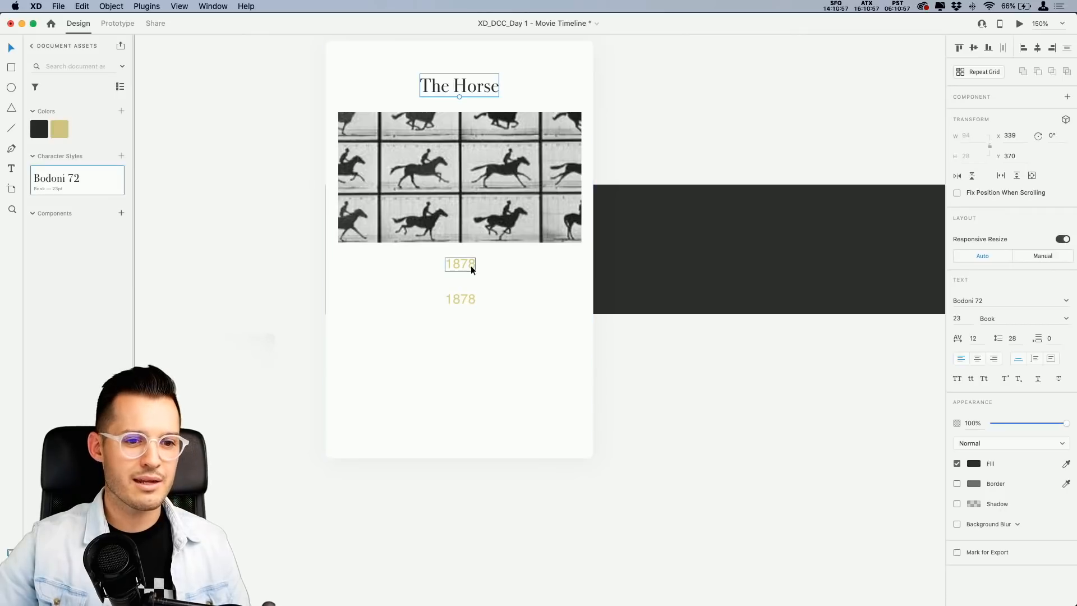
{"action": "left_click", "coordinate": [121, 160]}
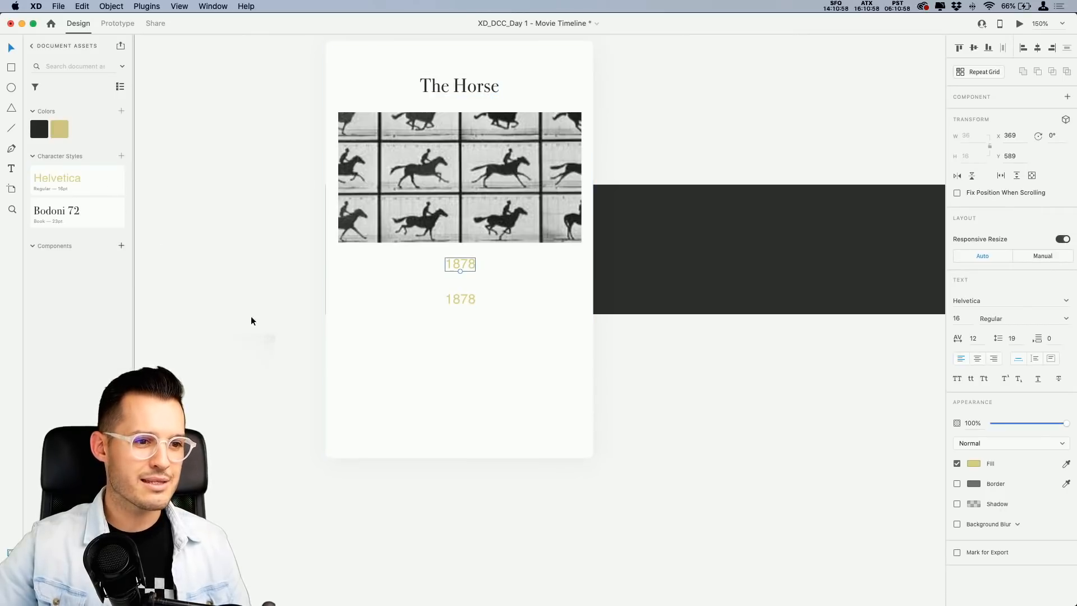
Set the lower year copy to size 18 and apply the saved dark color to it.
{"action": "left_click", "coordinate": [465, 306]}
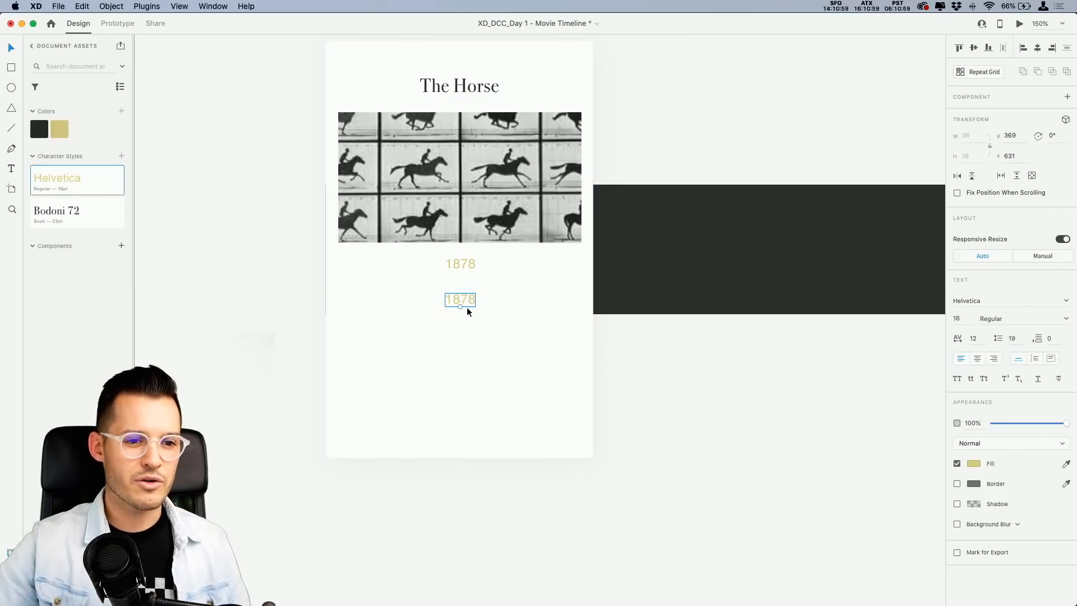
{"action": "left_click", "coordinate": [966, 318]}
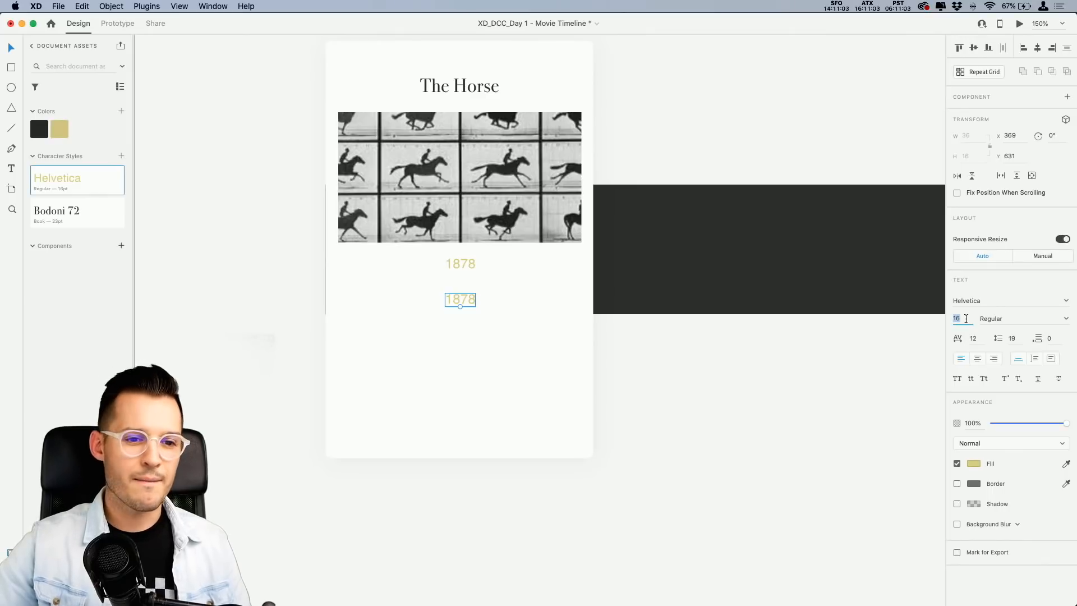
{"action": "type", "text": "18"}
{"action": "key", "text": "Return"}
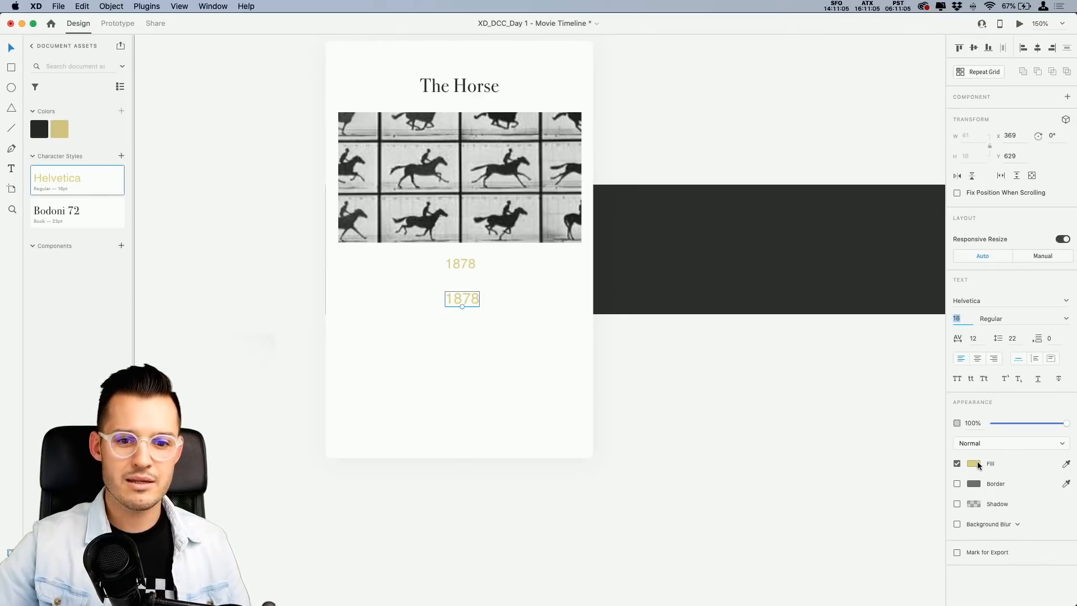
{"action": "left_click", "coordinate": [39, 130]}
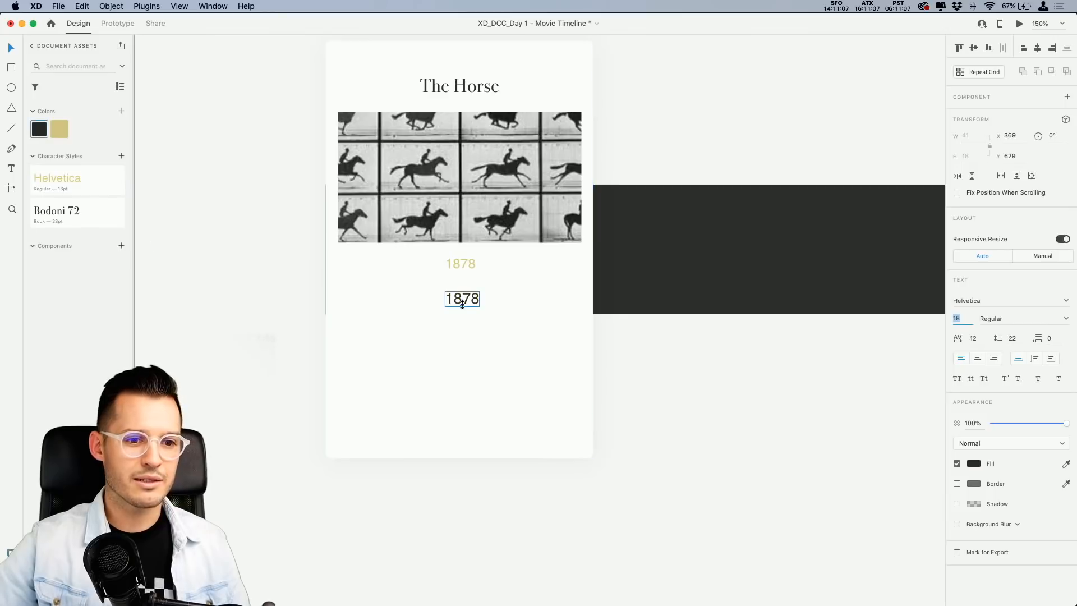
Move the dark year copy to X 242, Y 610, make it auto-height text and widen it to 289.
{"action": "left_click", "coordinate": [960, 359]}
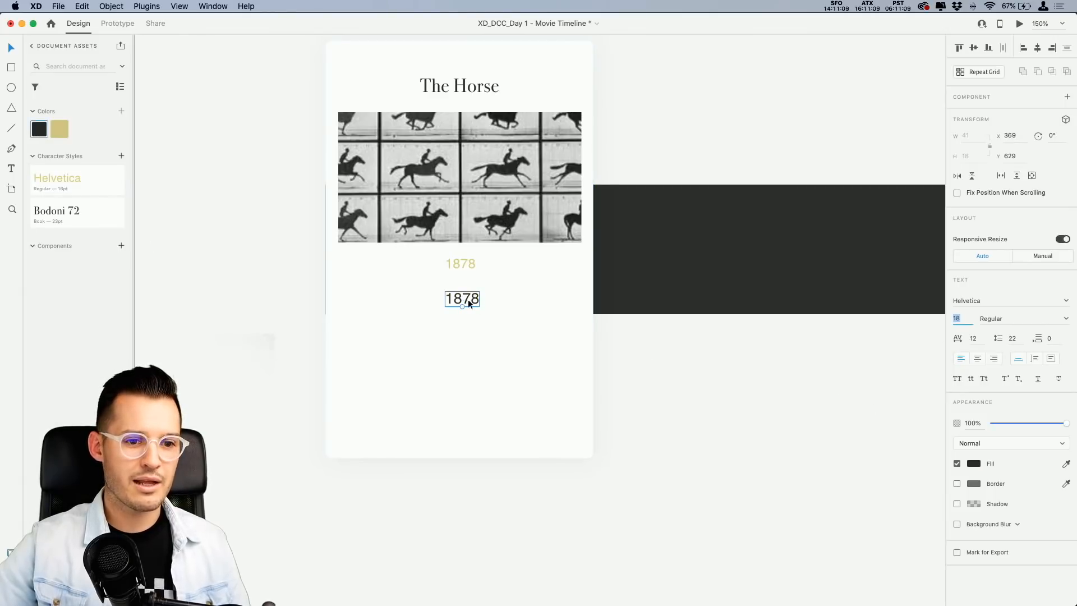
{"action": "left_click_drag", "start_coordinate": [468, 299], "coordinate": [362, 283]}
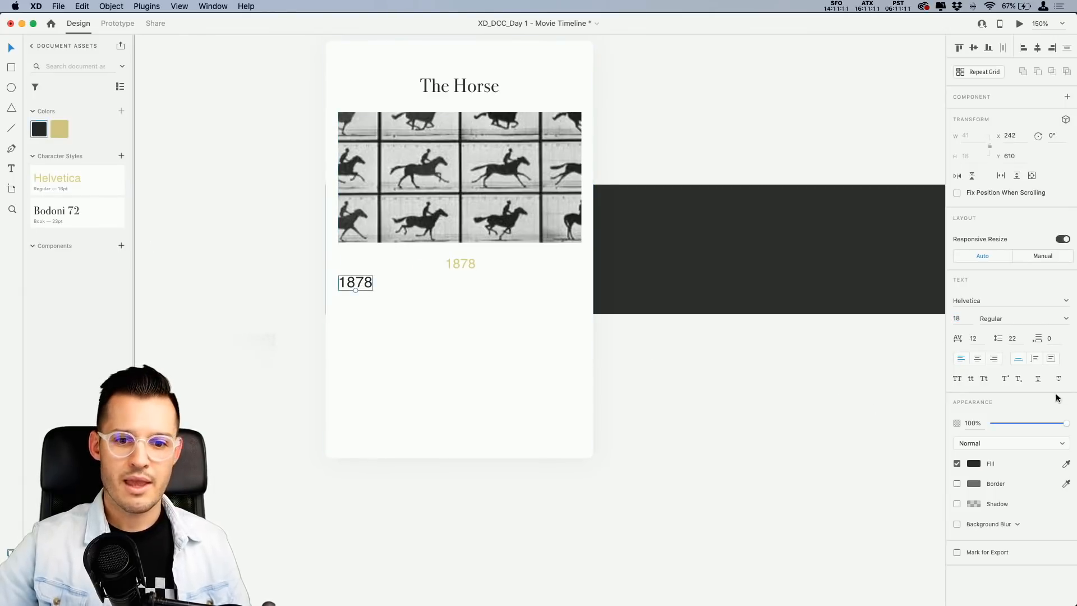
{"action": "left_click", "coordinate": [1034, 359]}
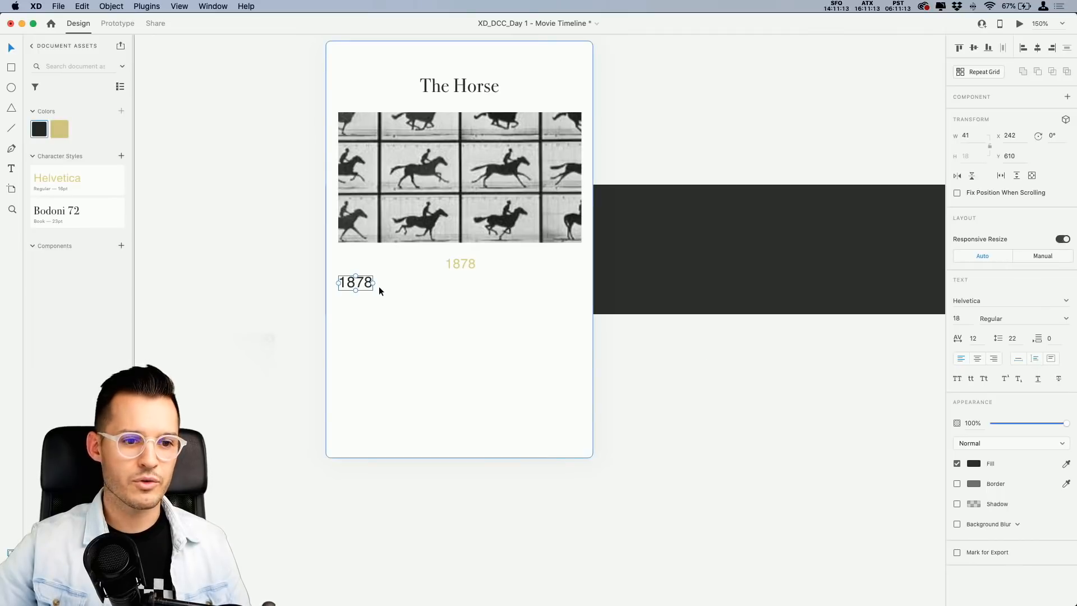
{"action": "left_click_drag", "start_coordinate": [373, 282], "coordinate": [580, 288]}
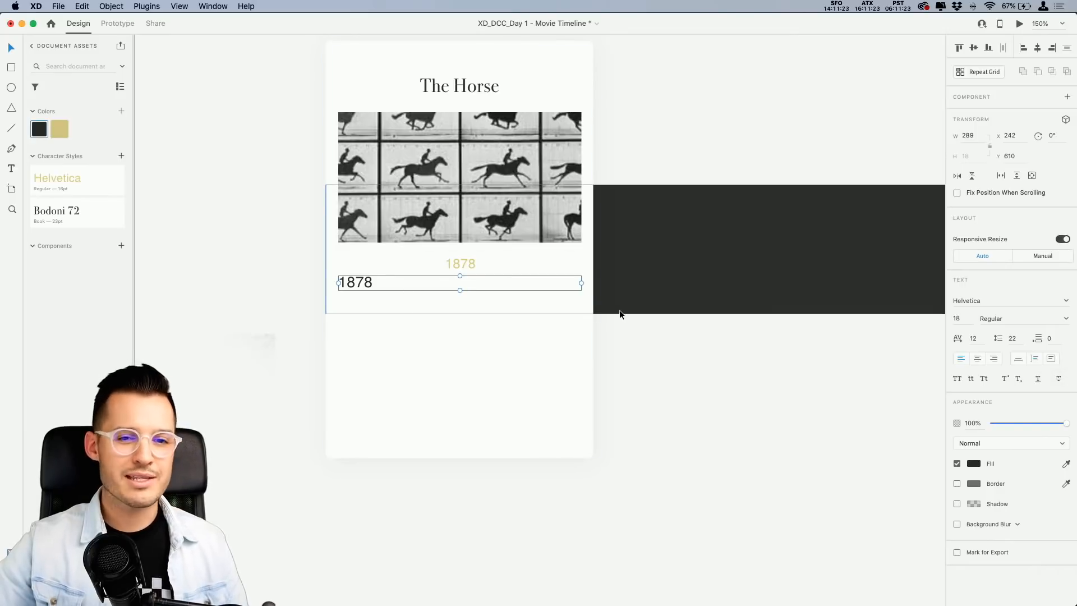
Copy the galloping horse description from the moviedescriptions file and replace the dark year copy's text with it.
{"action": "key", "text": "super+Tab"}
{"action": "double_click", "coordinate": [717, 143]}
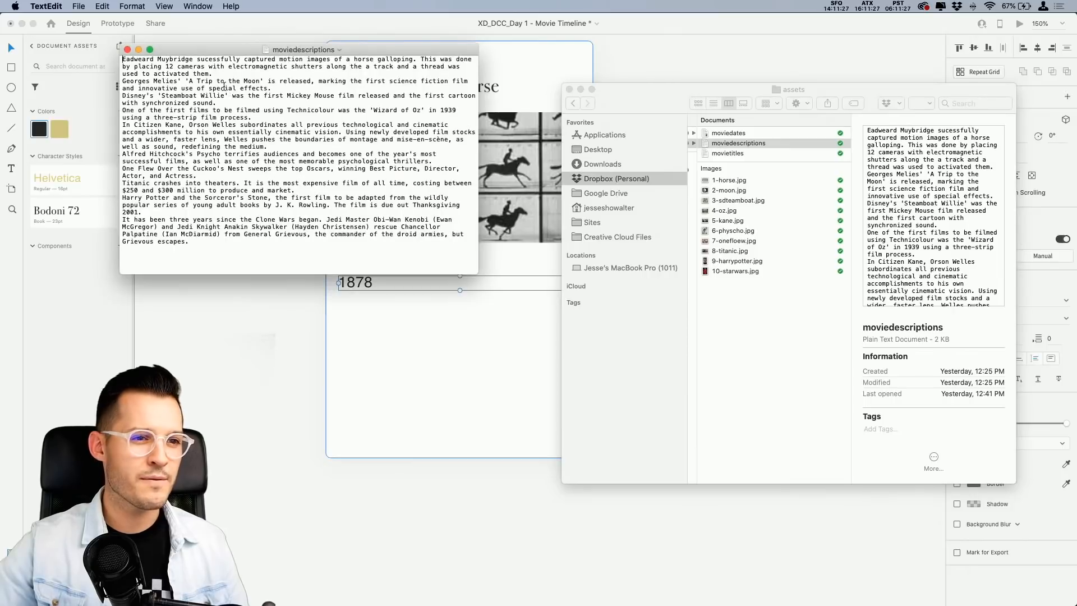
{"action": "left_click_drag", "start_coordinate": [218, 73], "coordinate": [128, 59]}
{"action": "key", "text": "super+c"}
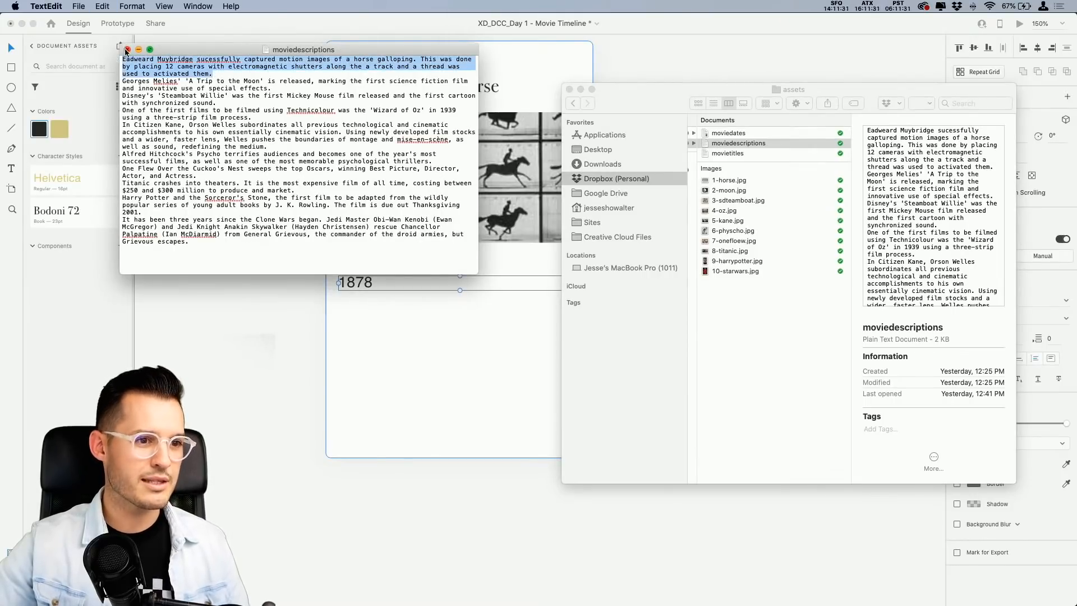
{"action": "left_click", "coordinate": [127, 49]}
{"action": "double_click", "coordinate": [373, 282]}
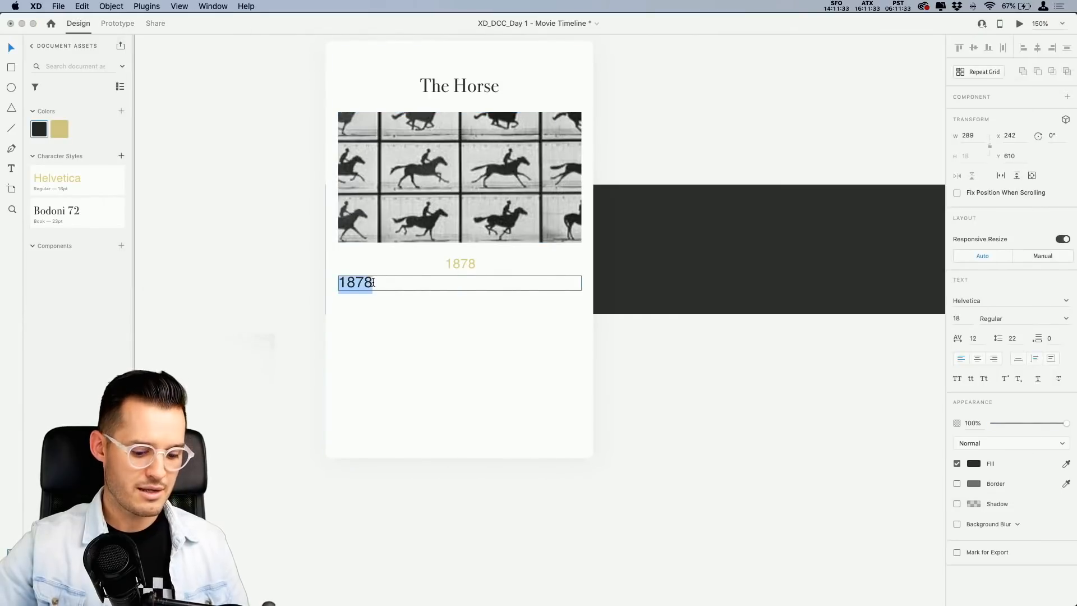
{"action": "key", "text": "super+v"}
{"action": "key", "text": "Escape"}
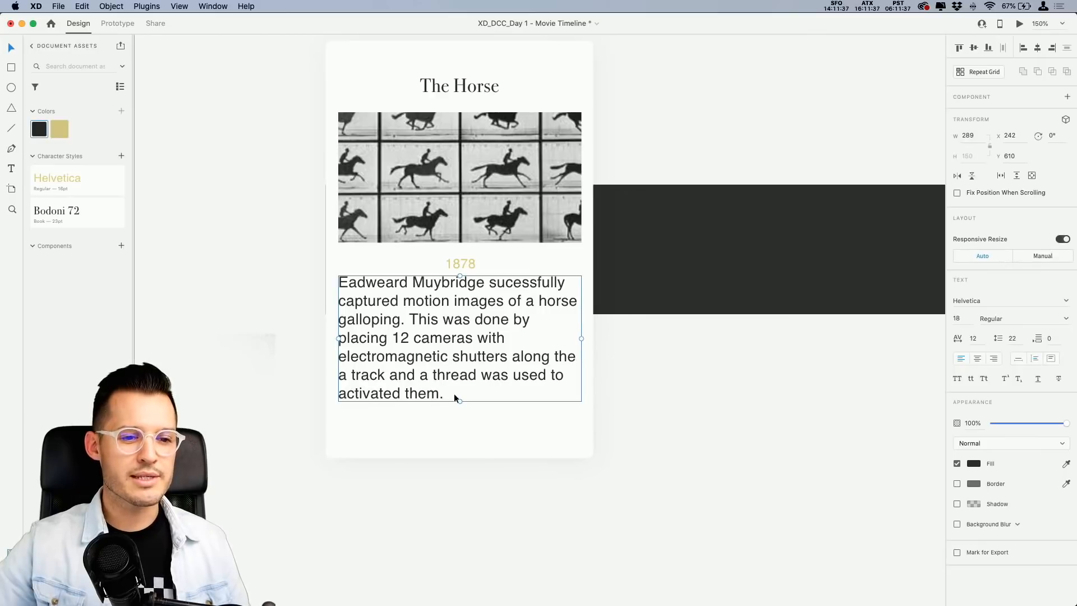
Try extra filler text at the end of the description to test its auto height, and delete it again.
{"action": "key", "text": "Return"}
{"action": "key", "text": "Right"}
{"action": "type", "text": "alkdsjhsaolk"}
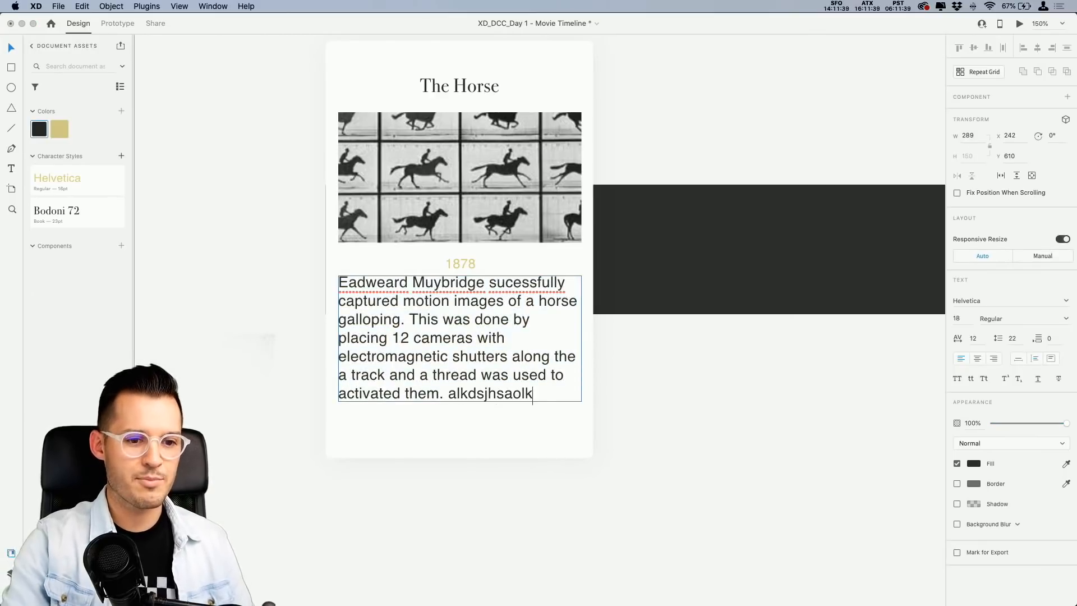
{"action": "type", "text": "djhlasjdlksajdkl al"}
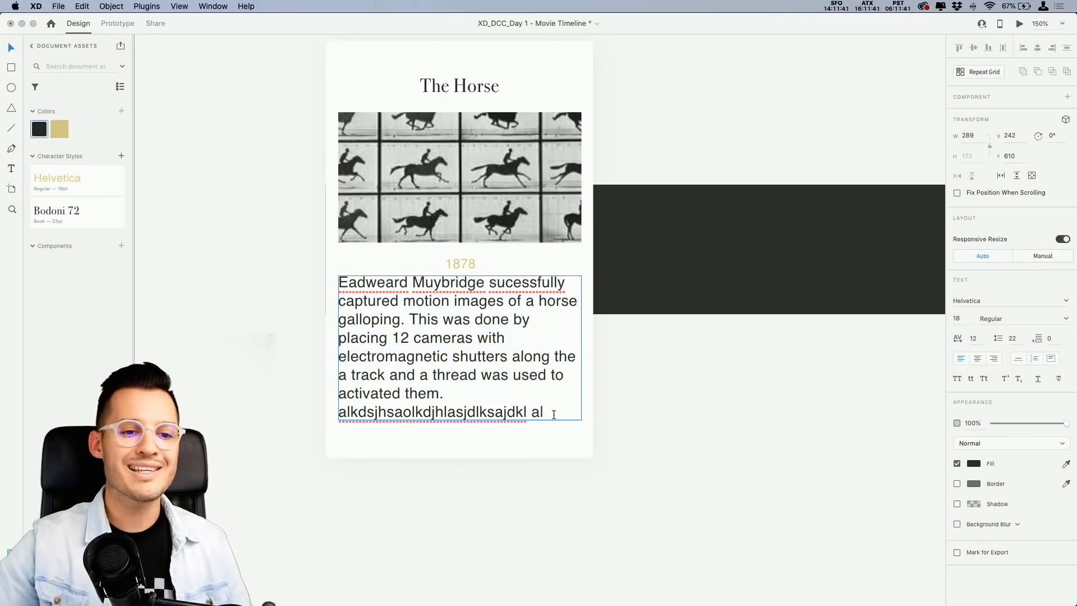
{"action": "left_click_drag", "start_coordinate": [553, 414], "coordinate": [319, 412]}
{"action": "key", "text": "BackSpace"}
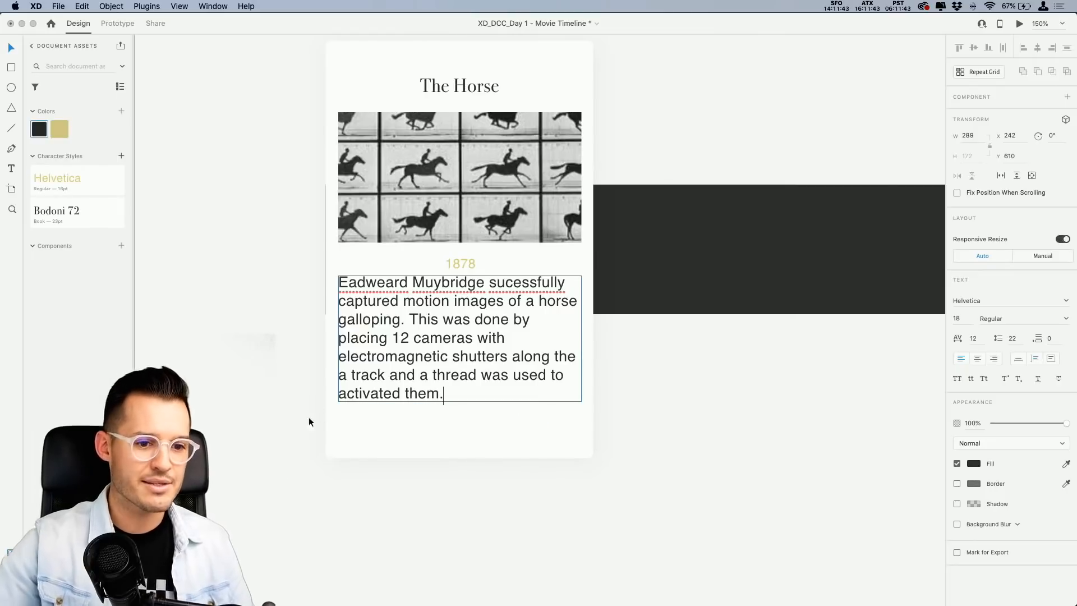
Lower the description to Y 623 and shorten the white card background to a height of about 476.
{"action": "key", "text": "Escape"}
{"action": "left_click_drag", "start_coordinate": [439, 324], "coordinate": [439, 334]}
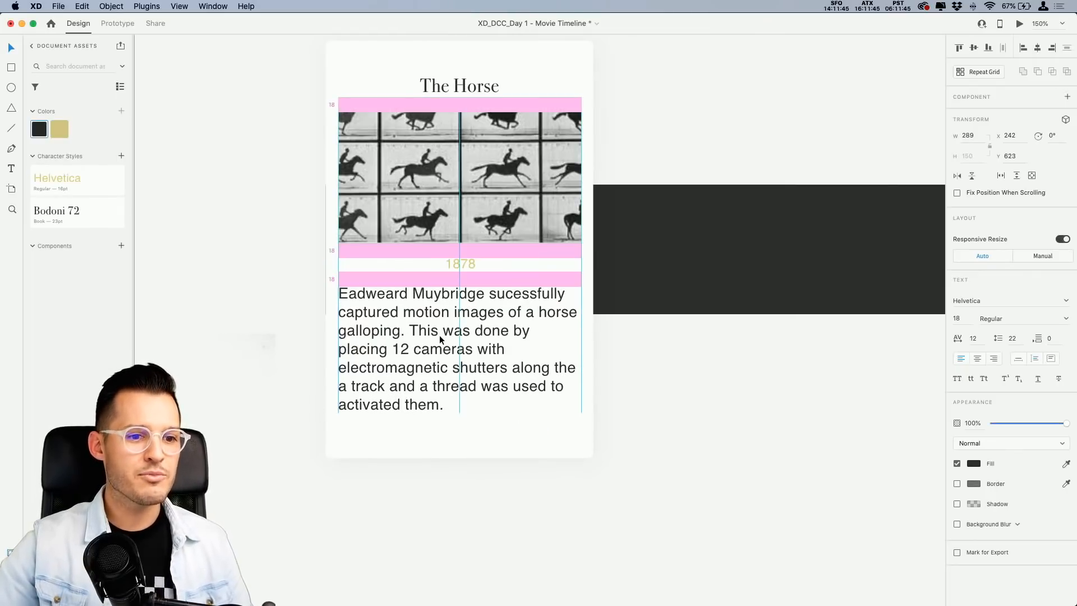
{"action": "left_click", "coordinate": [486, 425]}
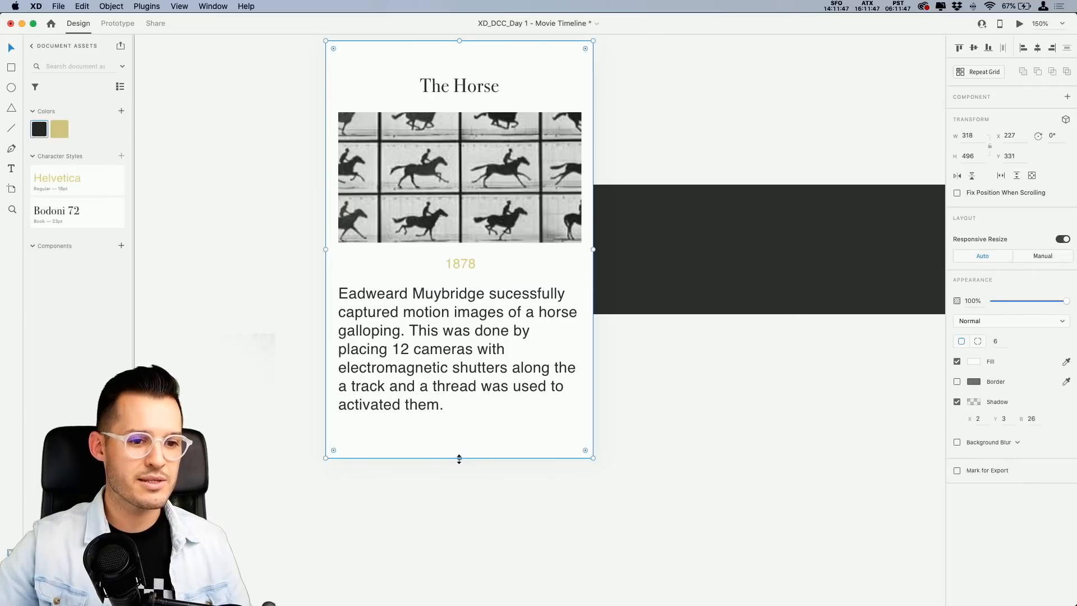
{"action": "left_click_drag", "start_coordinate": [459, 457], "coordinate": [459, 440]}
{"action": "left_click", "coordinate": [429, 408]}
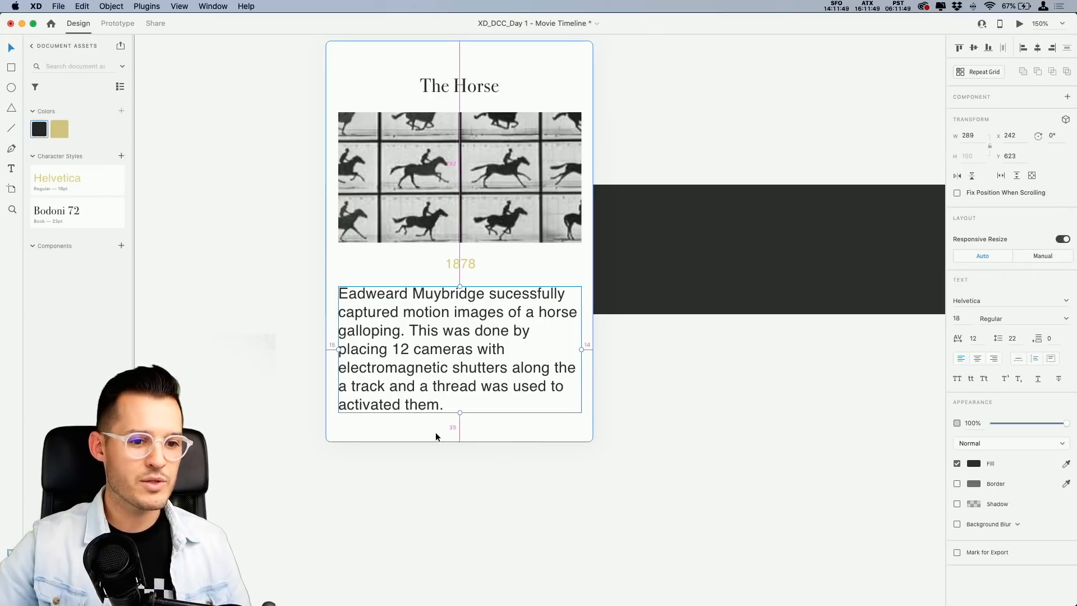
Move the heading, horse image and year together up 4 units to Y 366.
{"action": "left_click", "coordinate": [449, 83]}
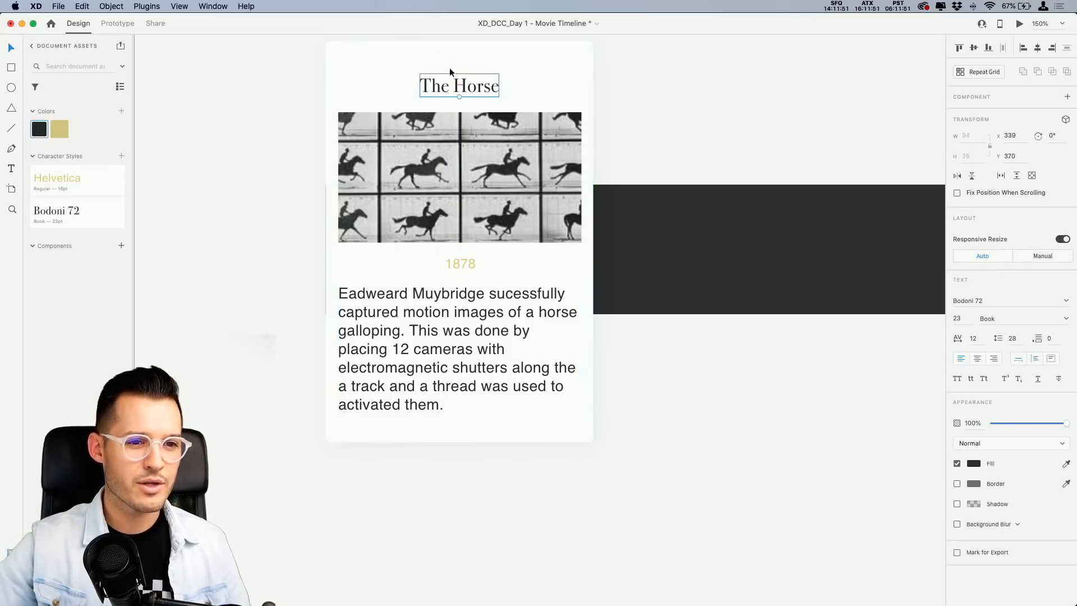
{"action": "left_click", "coordinate": [492, 120], "text": "shift"}
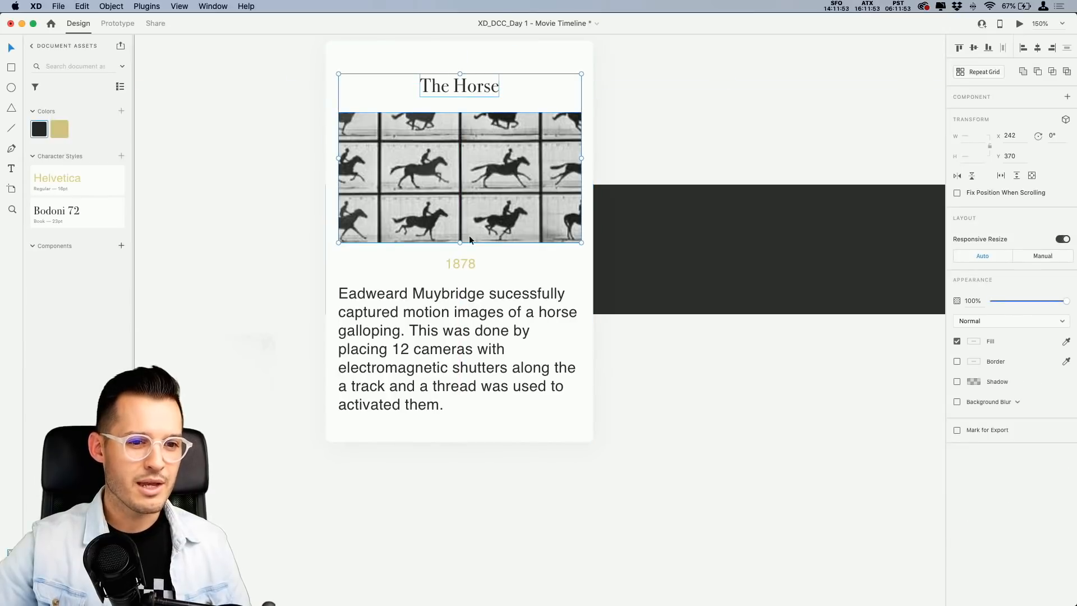
{"action": "left_click", "coordinate": [456, 264], "text": "shift"}
{"action": "key", "text": "Up"}
{"action": "key", "text": "Up"}
{"action": "key", "text": "Up"}
{"action": "key", "text": "Up"}
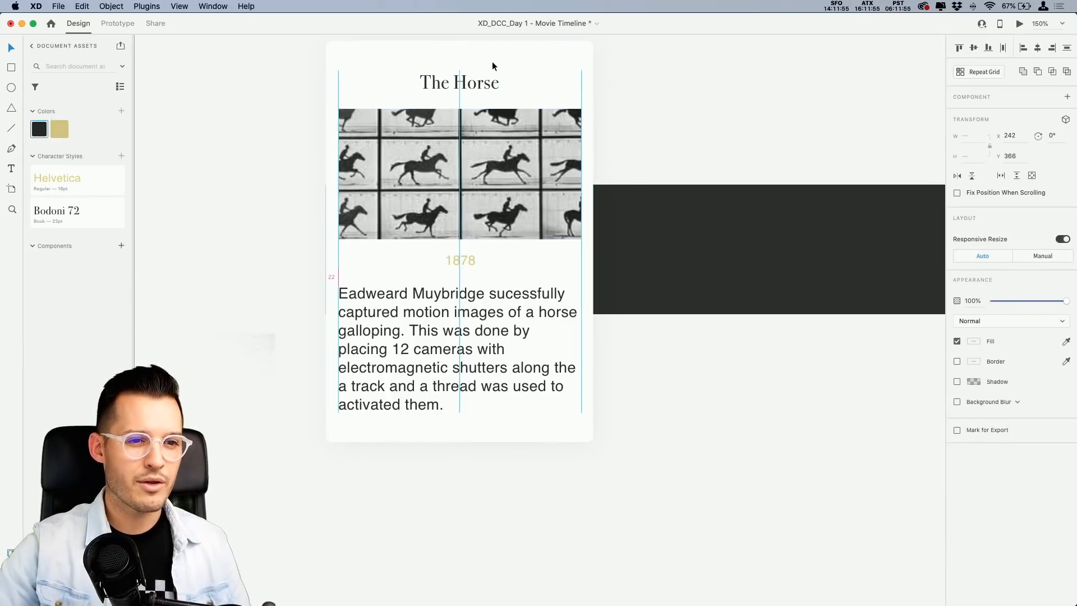
Move the description up to Y 619 and reduce the card background's height to 473.
{"action": "left_click", "coordinate": [473, 290]}
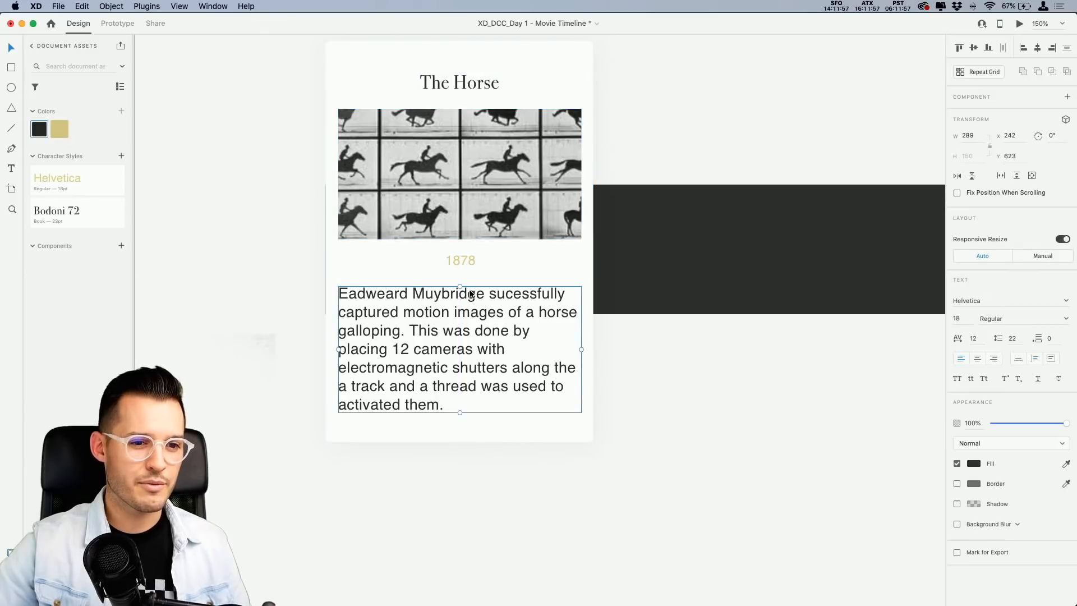
{"action": "key", "text": "Up"}
{"action": "key", "text": "Up"}
{"action": "key", "text": "Up"}
{"action": "key", "text": "Up"}
{"action": "left_click", "coordinate": [493, 433]}
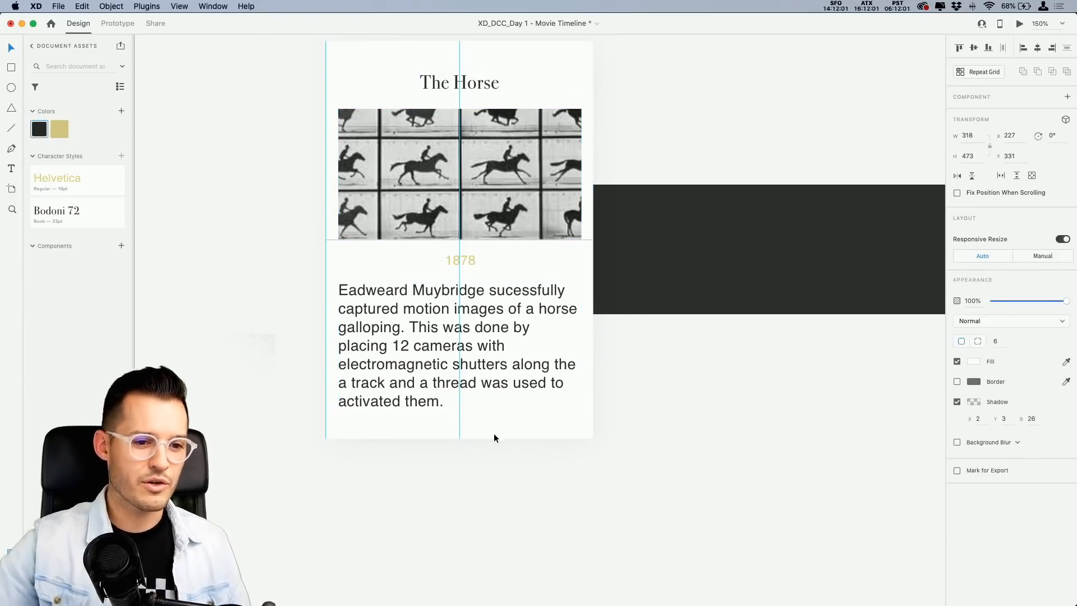
{"action": "left_click", "coordinate": [413, 404]}
{"action": "key", "text": "alt"}
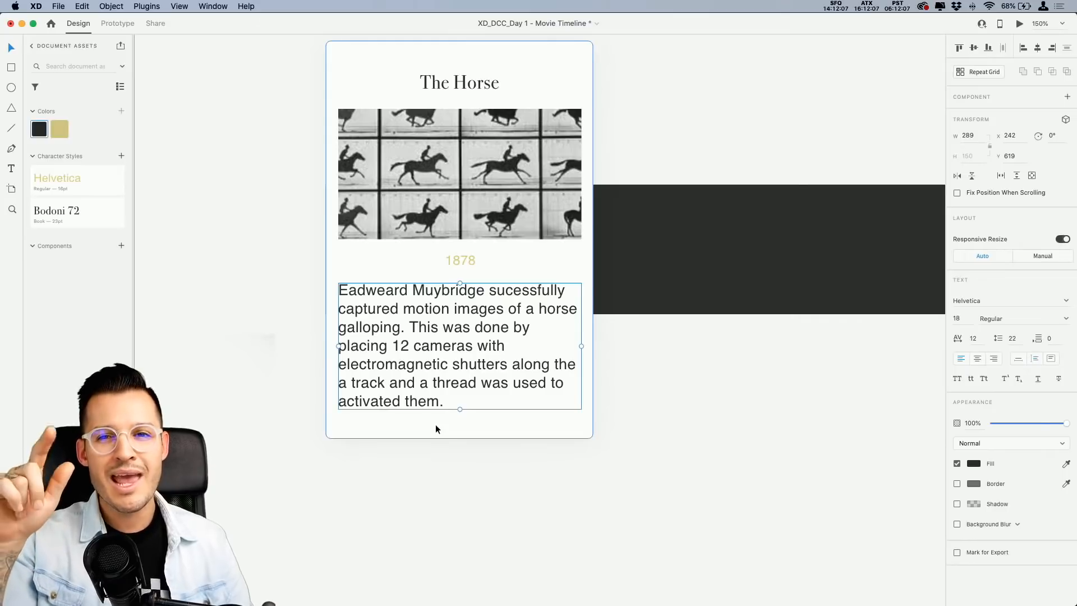
Try extending the card background's height to 483 and reverse the change.
{"action": "left_click", "coordinate": [436, 429]}
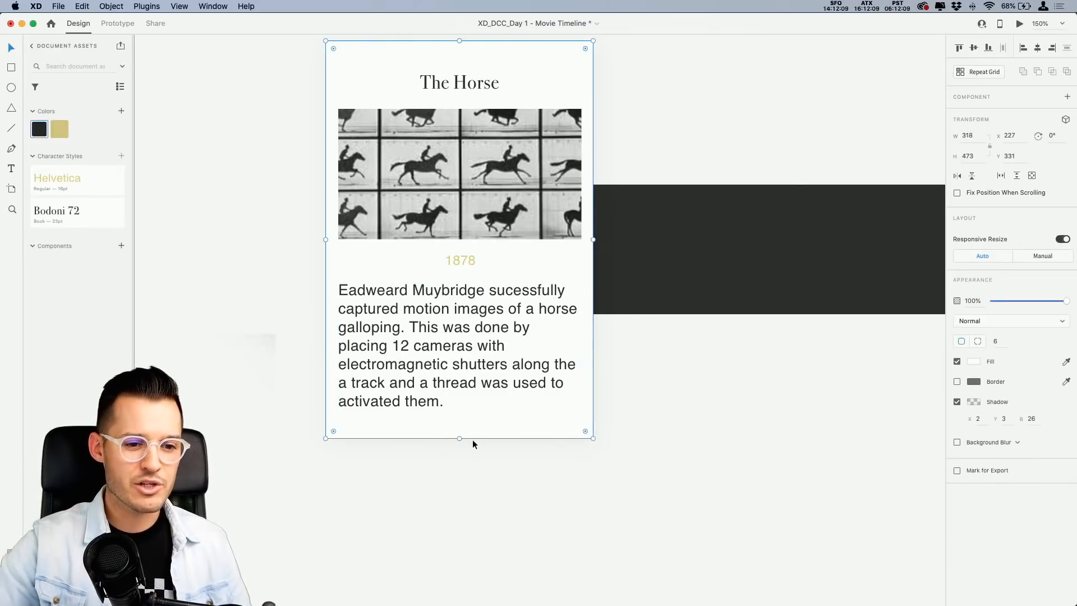
{"action": "left_click_drag", "start_coordinate": [472, 439], "coordinate": [472, 447]}
{"action": "key", "text": "super+shift+Up"}
{"action": "key", "text": "super+shift+Down"}
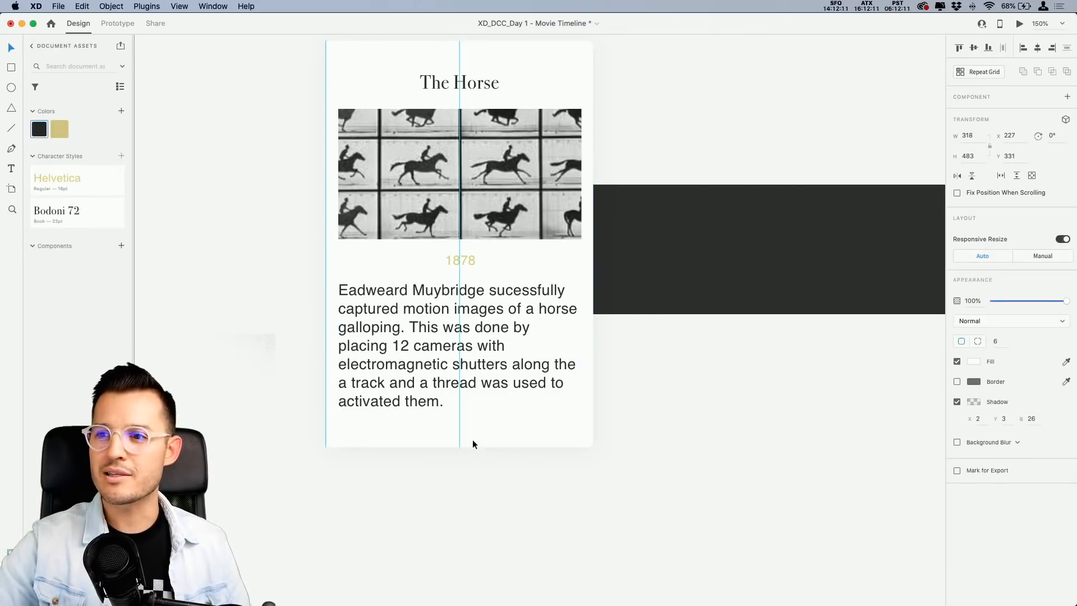
{"action": "key", "text": "super+shift+Up"}
Group the card's heading, image, year, description and background, and turn on vertical Stack for the group.
{"action": "left_click", "coordinate": [420, 312]}
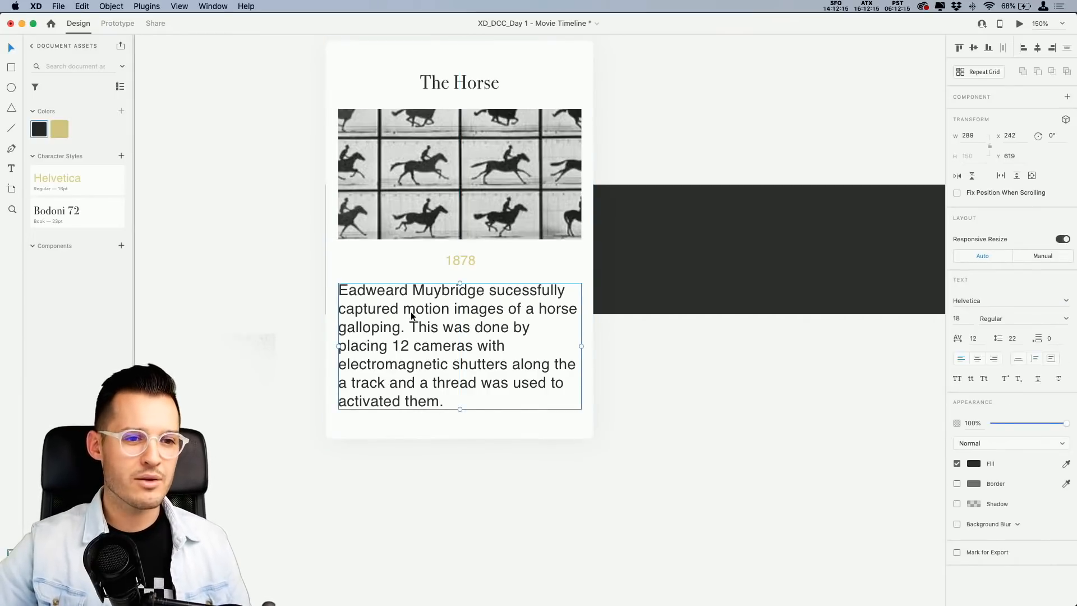
{"action": "key", "text": "super+a"}
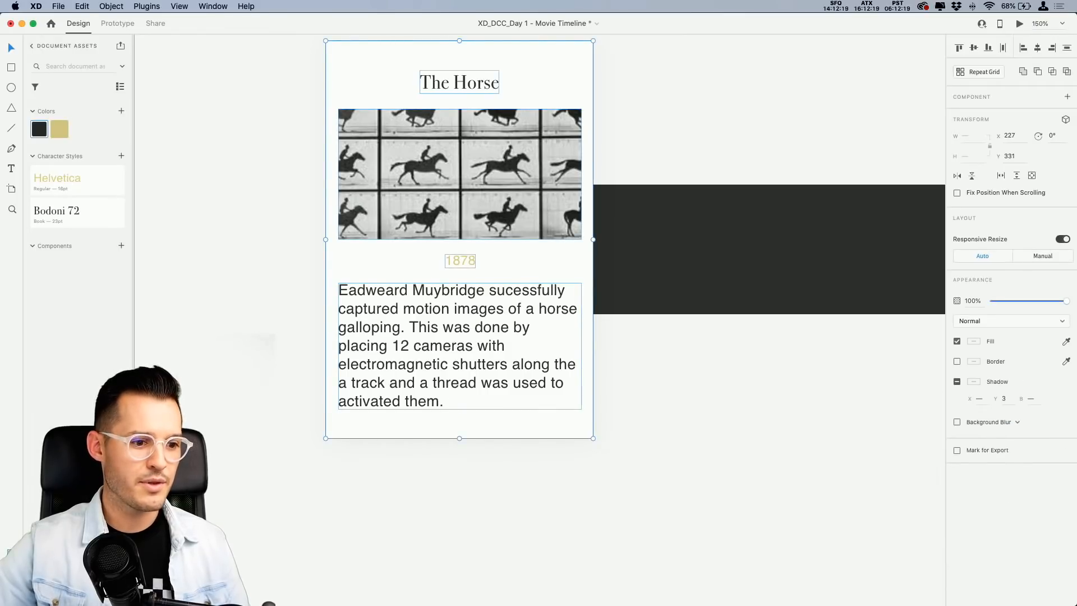
{"action": "key", "text": "super+y"}
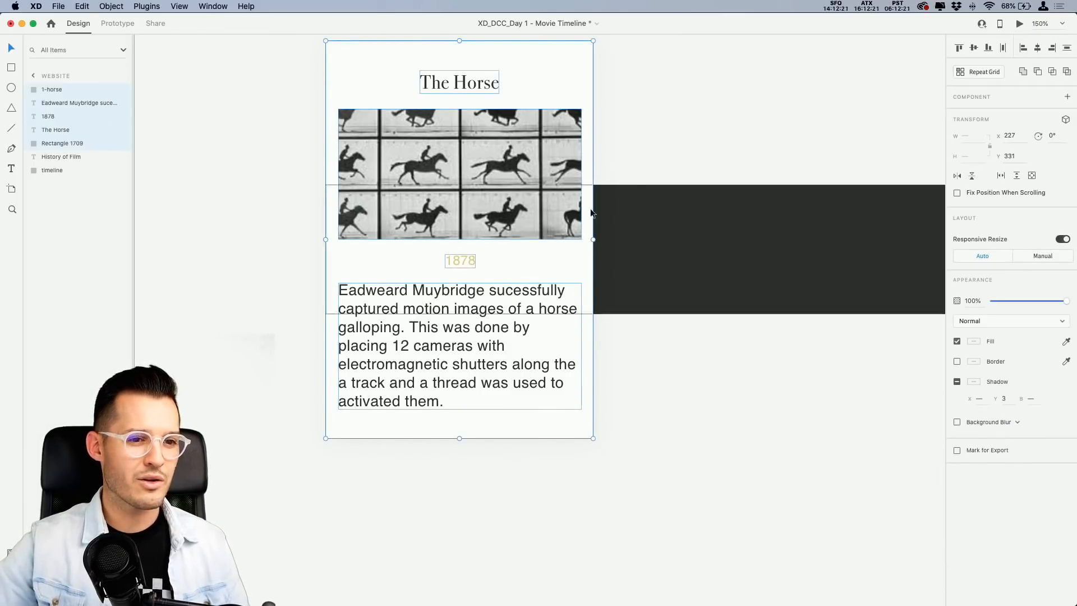
{"action": "key", "text": "super+g"}
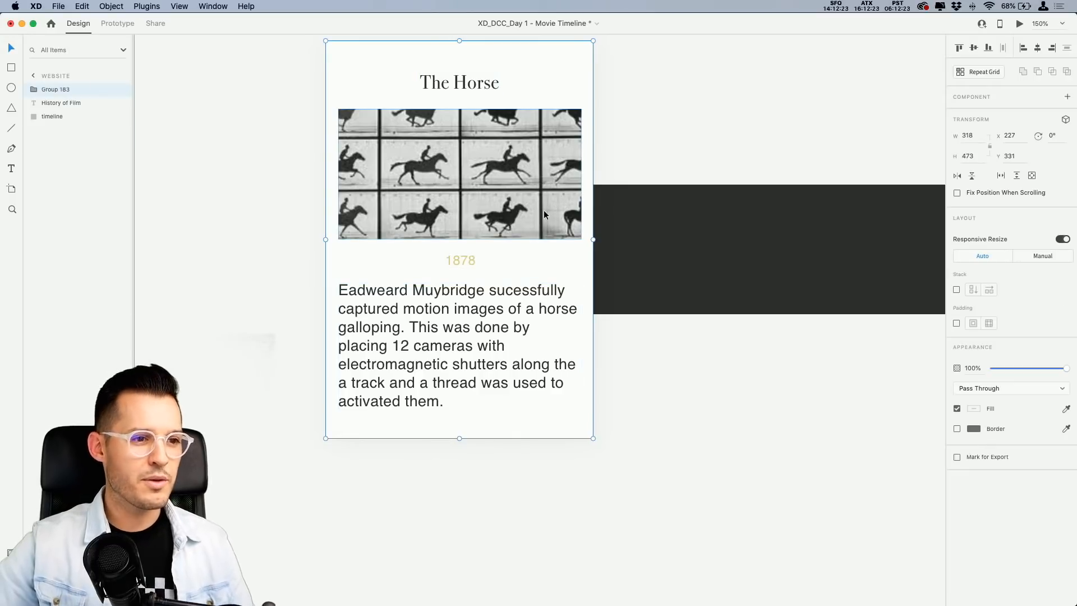
{"action": "left_click", "coordinate": [957, 290]}
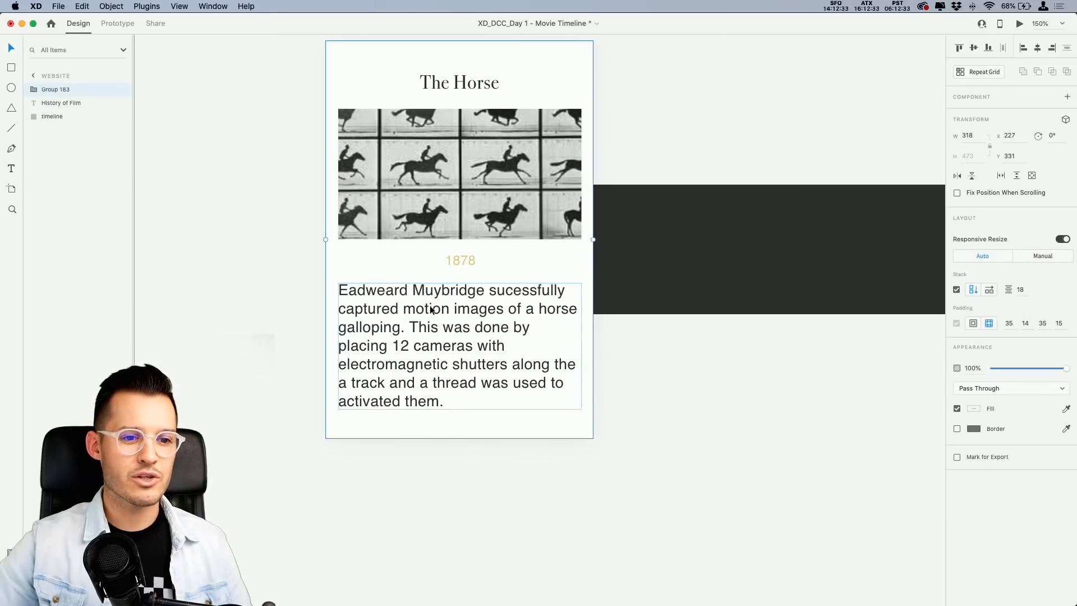
Try reordering the description, image and year in the stack and tightening the gap below the heading, undoing each change.
{"action": "left_click_drag", "start_coordinate": [429, 316], "coordinate": [429, 265]}
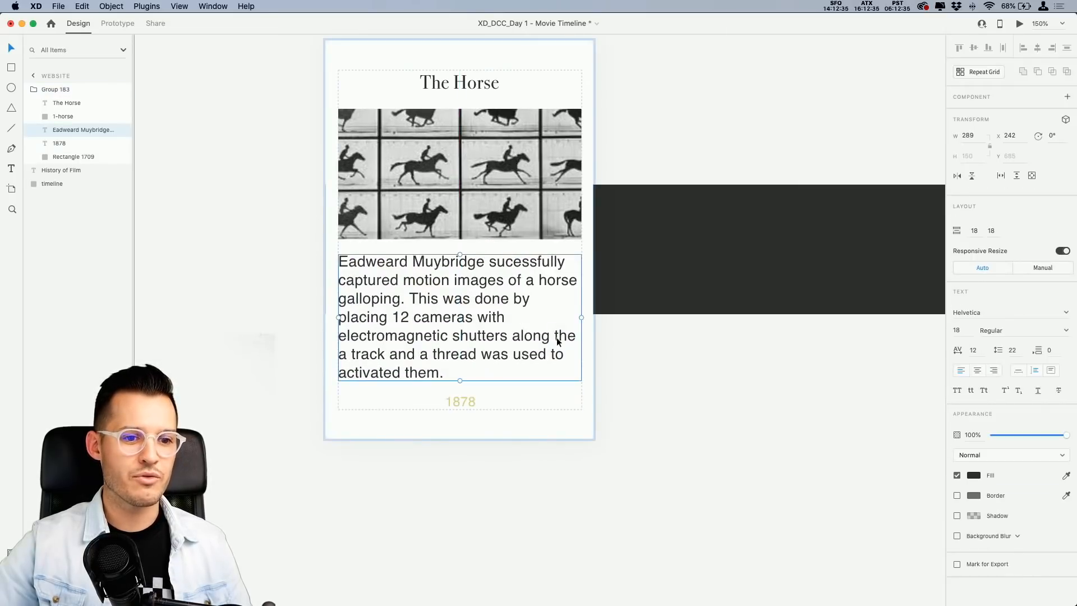
{"action": "key", "text": "super+z"}
{"action": "left_click_drag", "start_coordinate": [473, 202], "coordinate": [477, 230]}
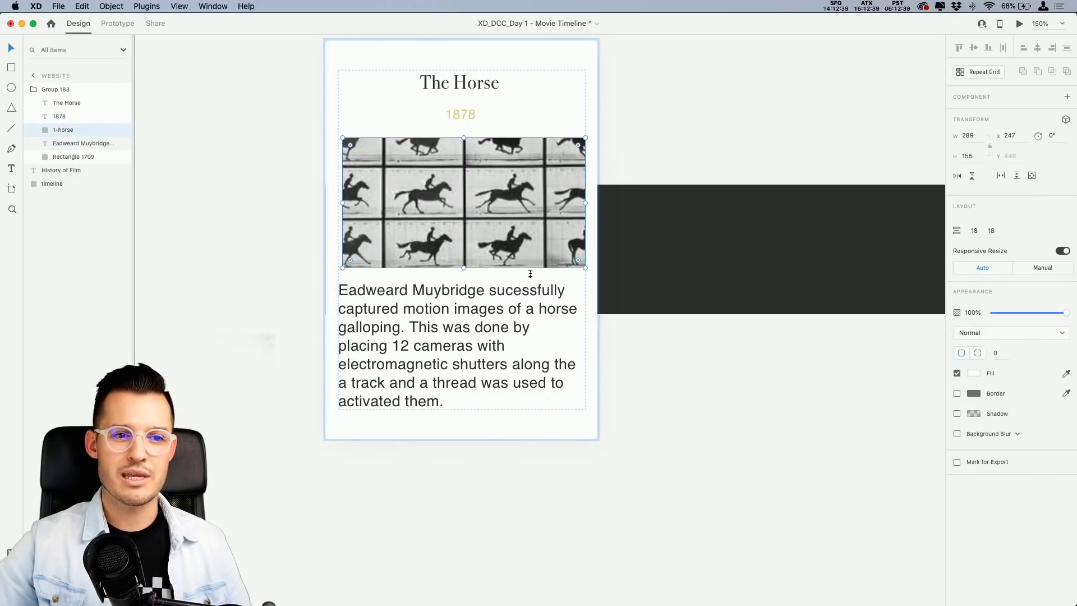
{"action": "left_click_drag", "start_coordinate": [467, 105], "coordinate": [473, 93]}
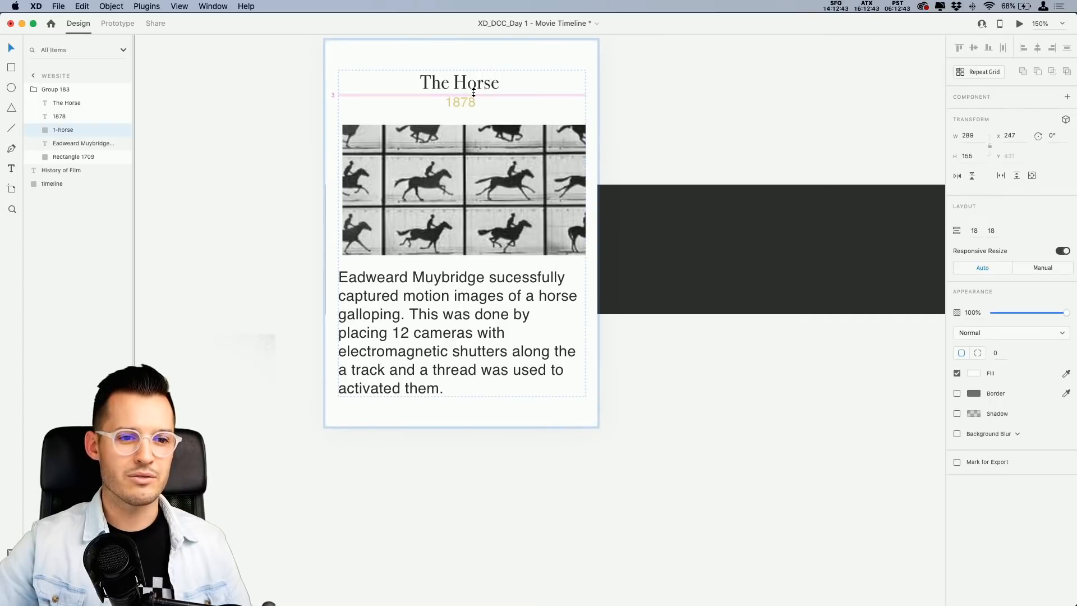
{"action": "key", "text": "super+z"}
{"action": "key", "text": "super+z"}
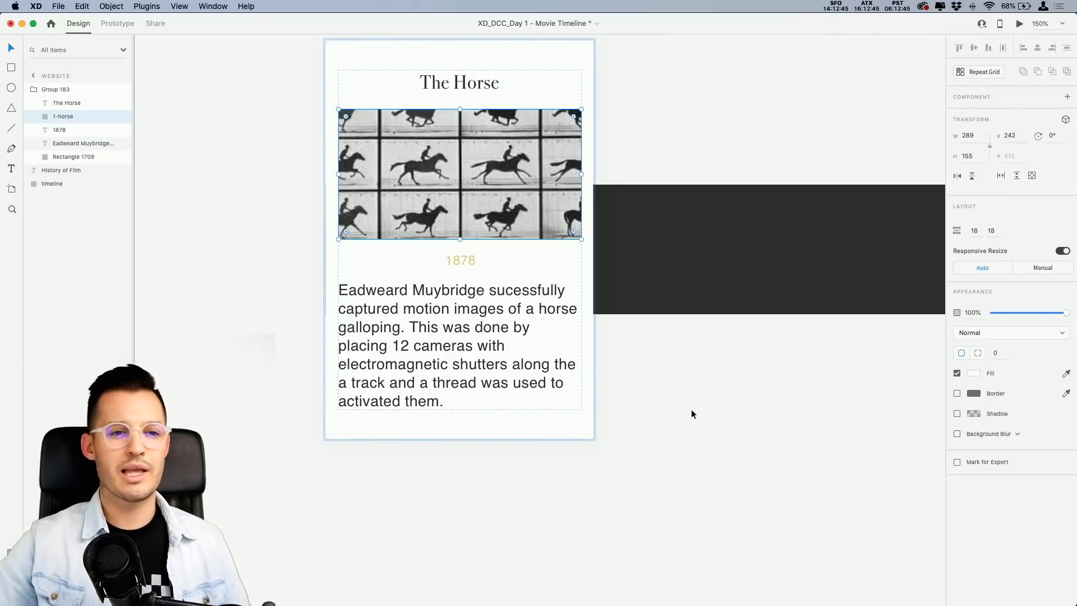
Place the year between the heading and image with a 10 gap above it, and widen the gap above the description to 25.
{"action": "left_click", "coordinate": [467, 260]}
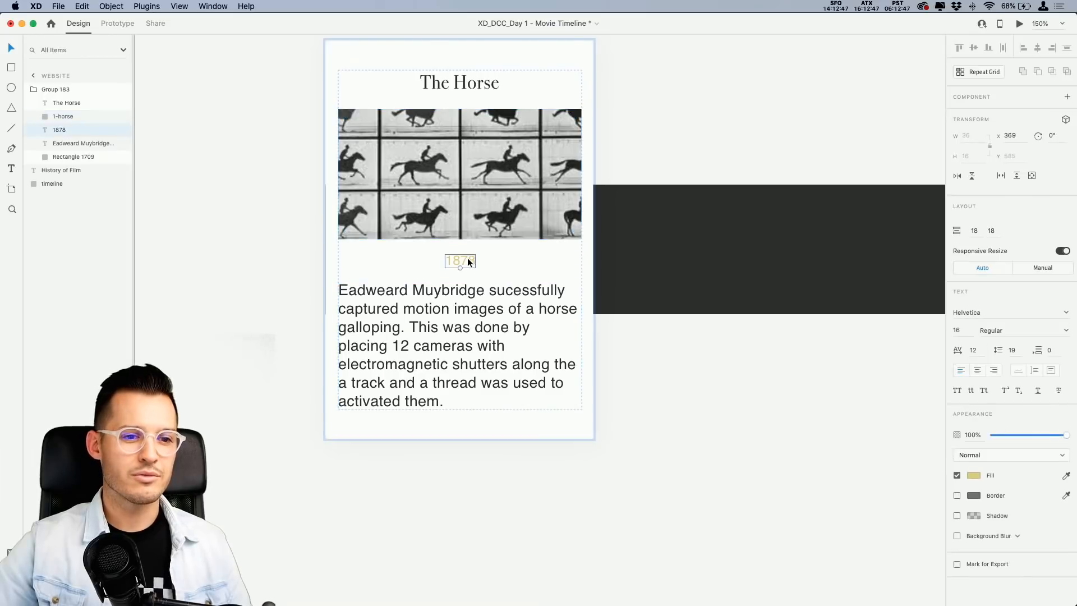
{"action": "left_click_drag", "start_coordinate": [469, 261], "coordinate": [496, 97]}
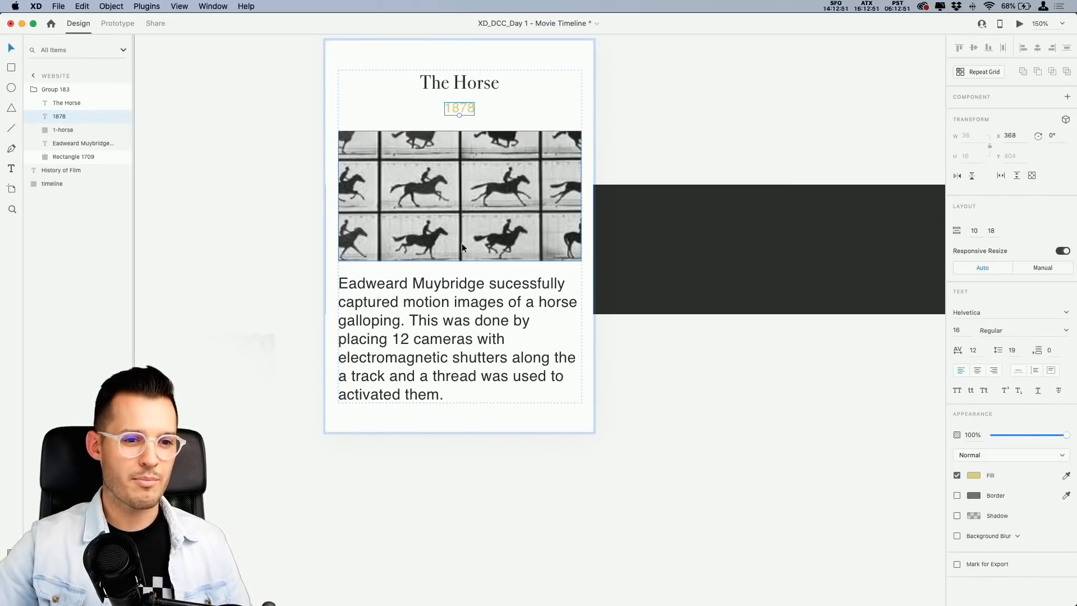
{"action": "mouse_move", "coordinate": [454, 266]}
{"action": "left_mouse_down"}
{"action": "mouse_move", "coordinate": [453, 275]}
{"action": "mouse_move", "coordinate": [457, 257]}
{"action": "mouse_move", "coordinate": [464, 293]}
{"action": "mouse_move", "coordinate": [468, 272]}
{"action": "left_mouse_up"}
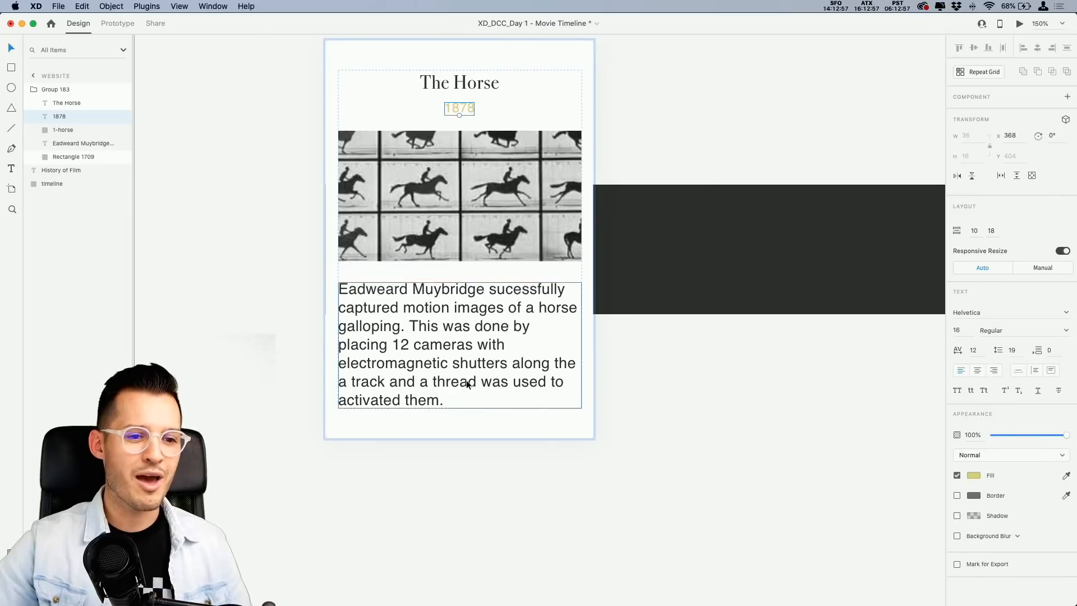
Test how the stacked card grows by appending filler words to the description, and remove them.
{"action": "double_click", "coordinate": [454, 400]}
{"action": "left_click", "coordinate": [454, 400]}
{"action": "type", "text": "lkasdj"}
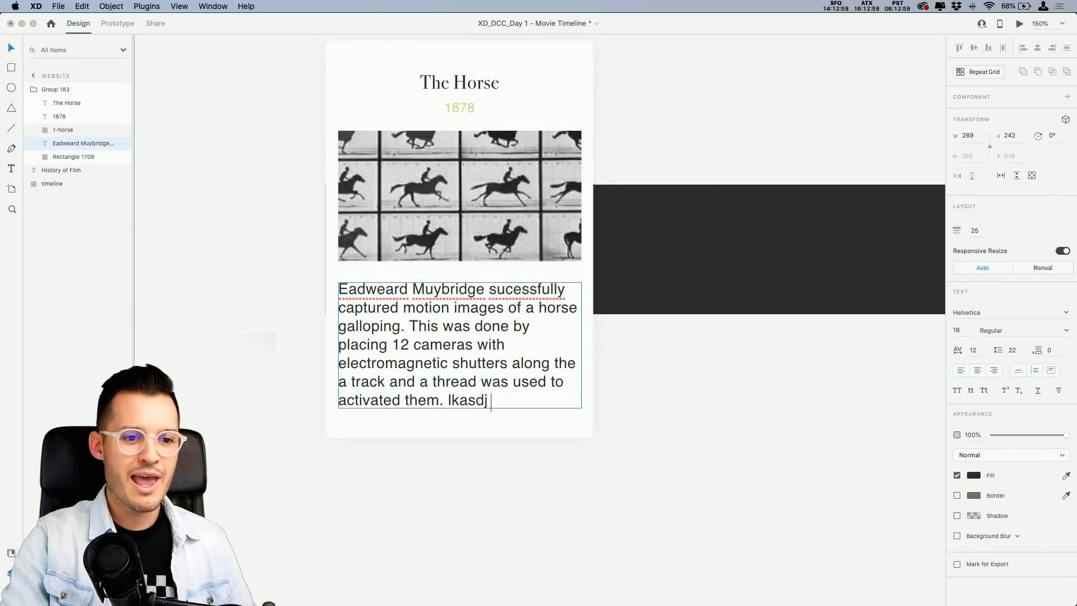
{"action": "type", "text": " klasj dlksajdlkasjdljdlkkdj kd ksajdlksaj"}
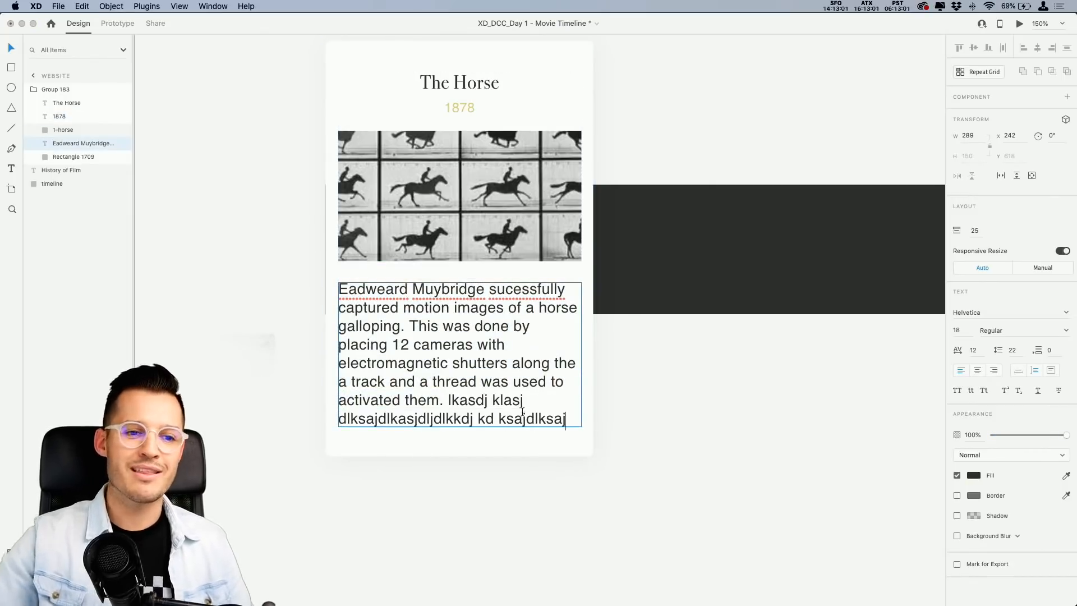
{"action": "left_click_drag", "start_coordinate": [444, 399], "coordinate": [612, 442]}
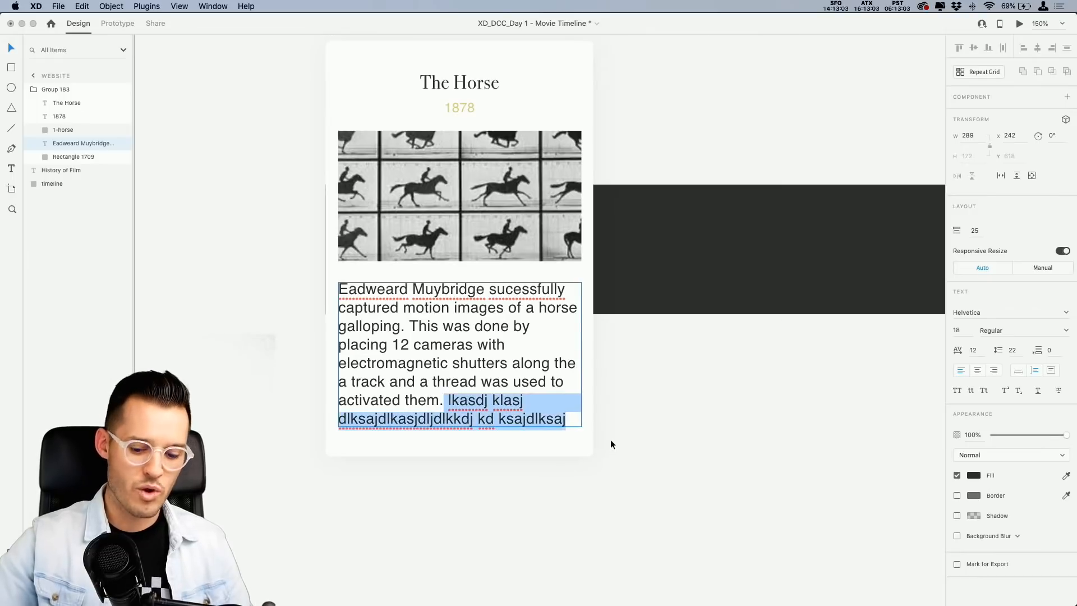
{"action": "key", "text": "BackSpace"}
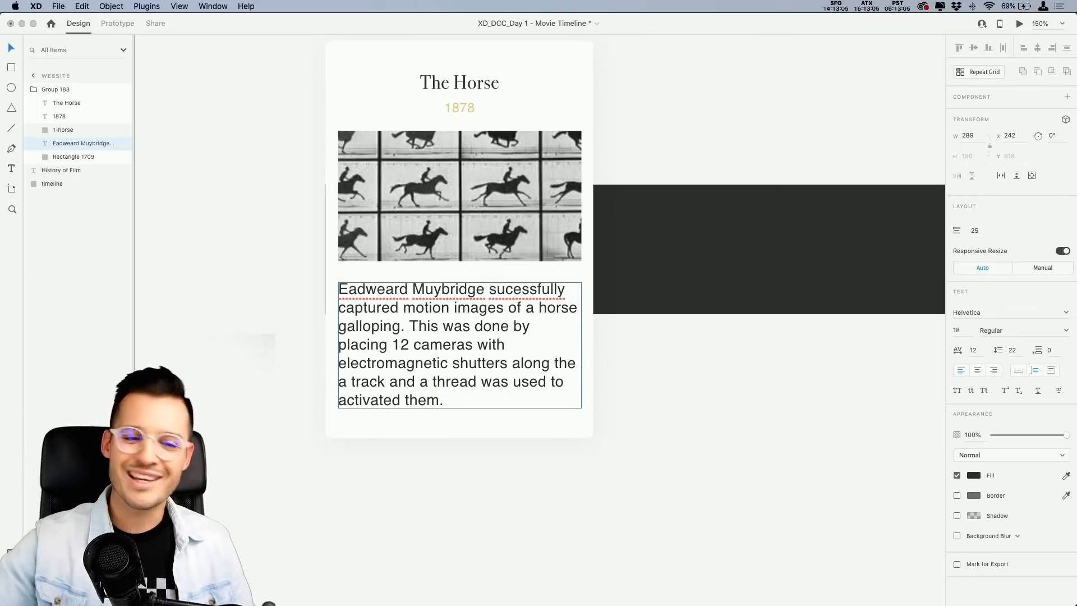
Widen the stacked card evenly on both sides to a width of 338 with X at 217.
{"action": "scroll", "coordinate": [645, 450], "scroll_direction": "up", "scroll_amount": 2}
{"action": "left_click", "coordinate": [647, 451]}
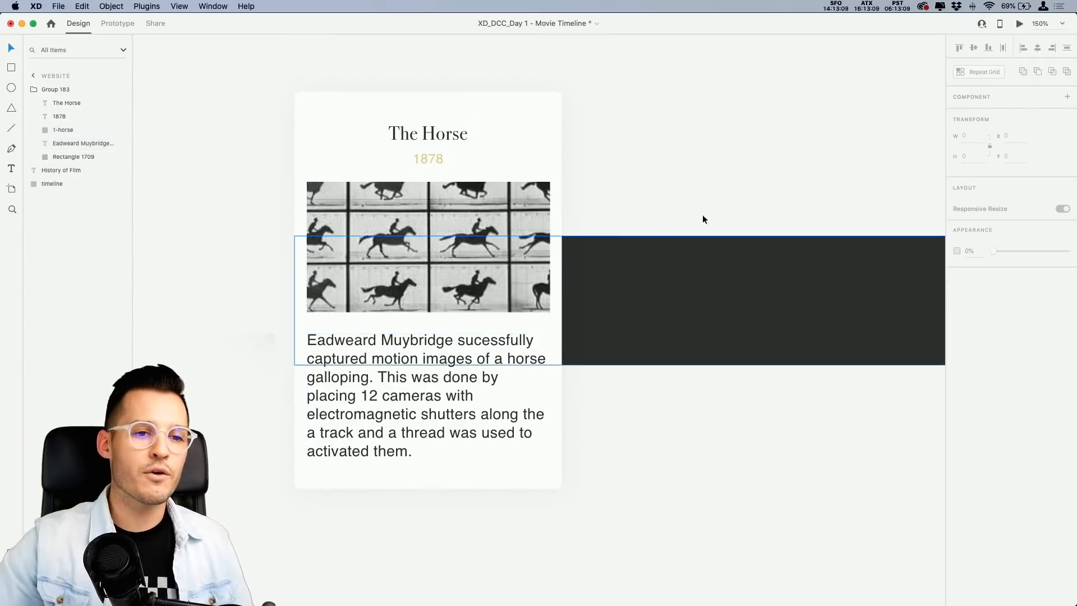
{"action": "left_click", "coordinate": [540, 107]}
{"action": "left_click_drag", "start_coordinate": [563, 290], "coordinate": [570, 290]}
{"action": "left_click", "coordinate": [643, 383]}
Rename the card's group as "movie card".
{"action": "left_click", "coordinate": [408, 300]}
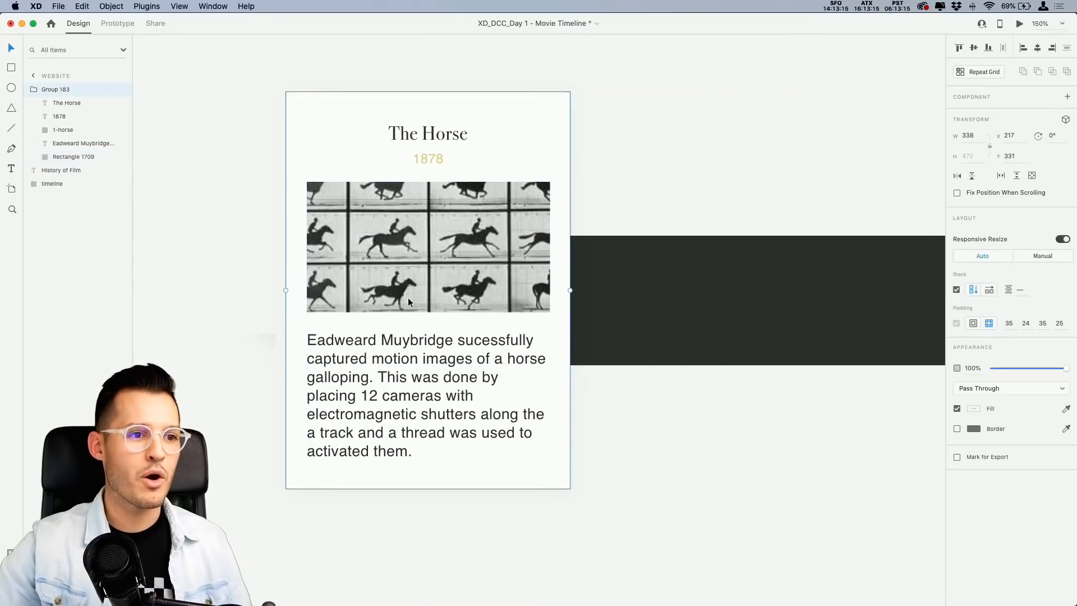
{"action": "double_click", "coordinate": [66, 89]}
{"action": "type", "text": "ca"}
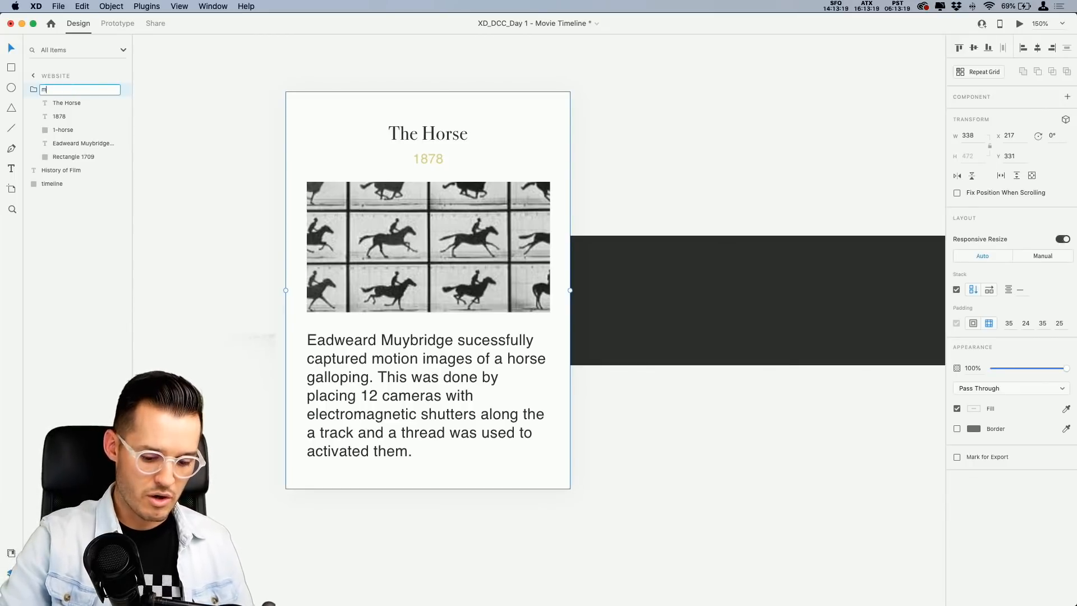
{"action": "type", "text": "rd"}
{"action": "key", "text": "Return"}
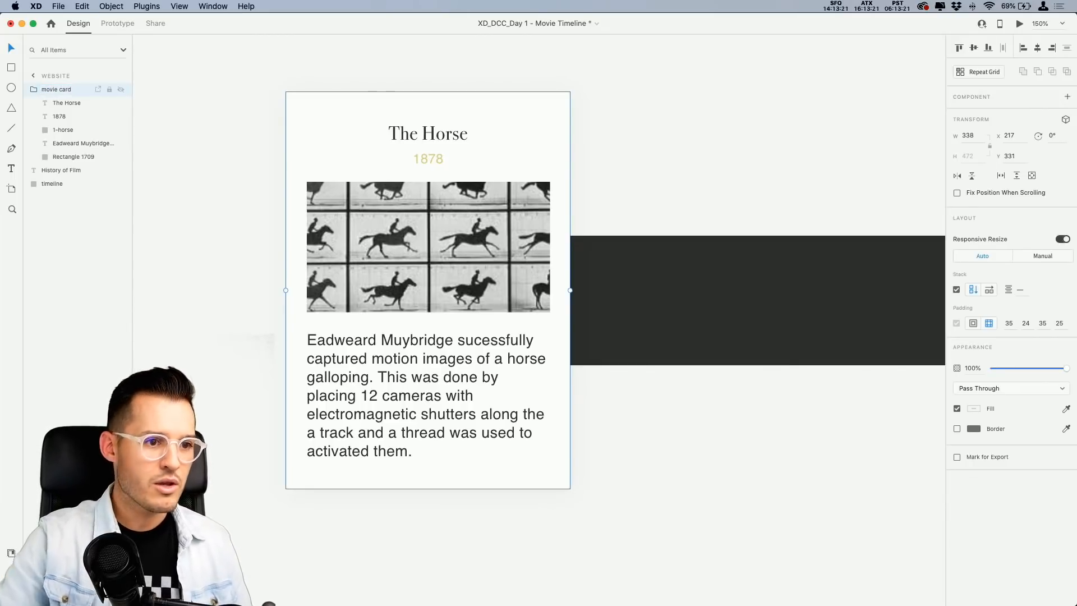
Move the movie card along the timeline bar to X 238, keeping it at Y 331.
{"action": "left_click", "coordinate": [579, 132]}
{"action": "scroll", "coordinate": [393, 212], "scroll_direction": "right", "scroll_amount": 1}
{"action": "left_click", "coordinate": [394, 216]}
{"action": "scroll", "coordinate": [404, 216], "scroll_direction": "left", "scroll_amount": 2}
{"action": "scroll", "coordinate": [409, 217], "scroll_direction": "right", "scroll_amount": 1}
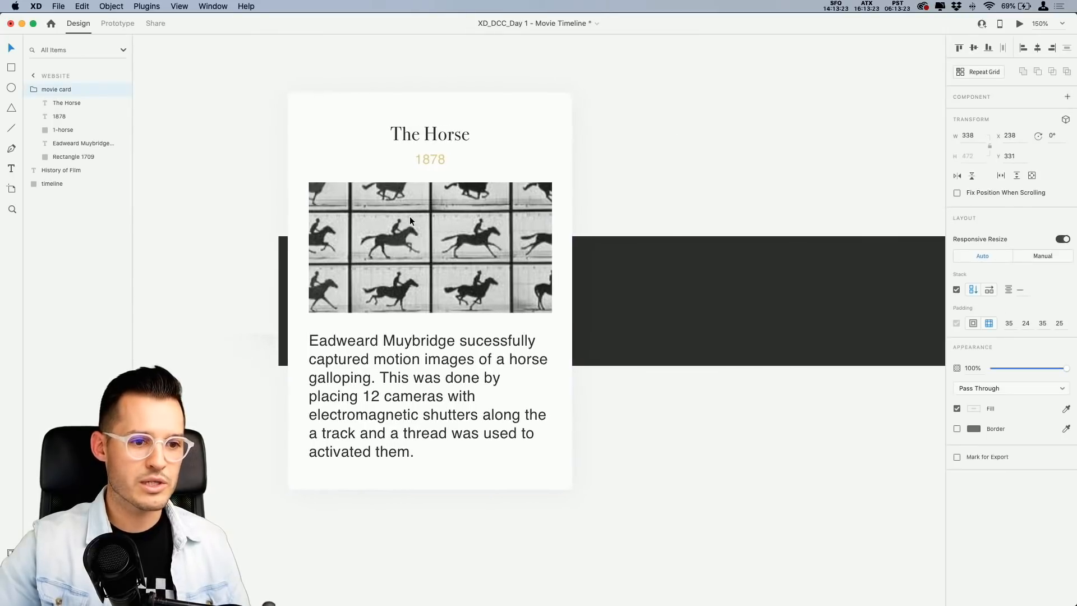
Convert the movie card group into a reusable component.
{"action": "left_click", "coordinate": [679, 180]}
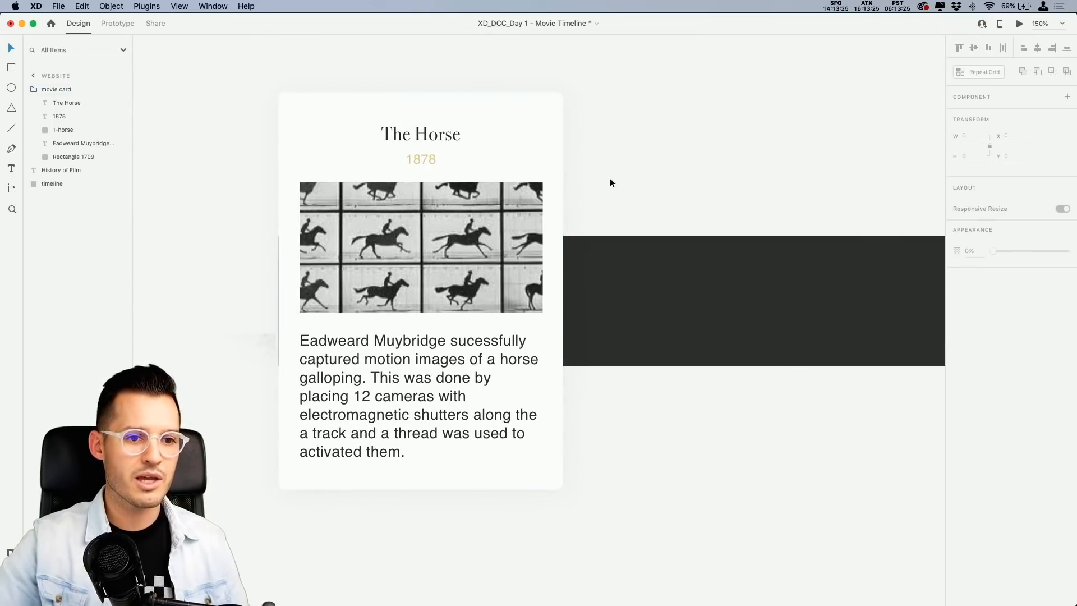
{"action": "left_click", "coordinate": [461, 176]}
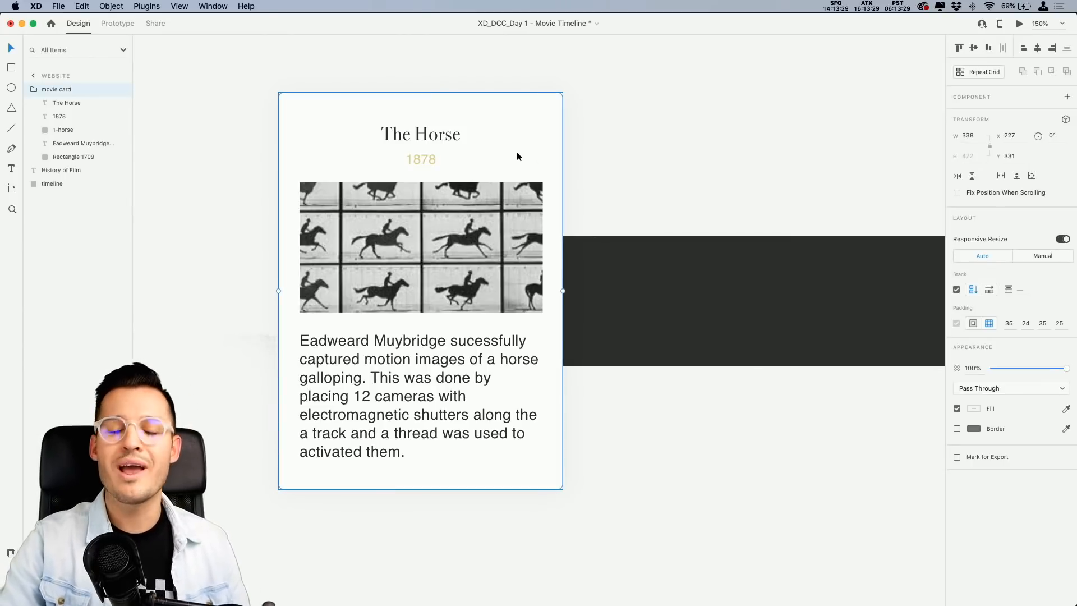
{"action": "key", "text": "super+k"}
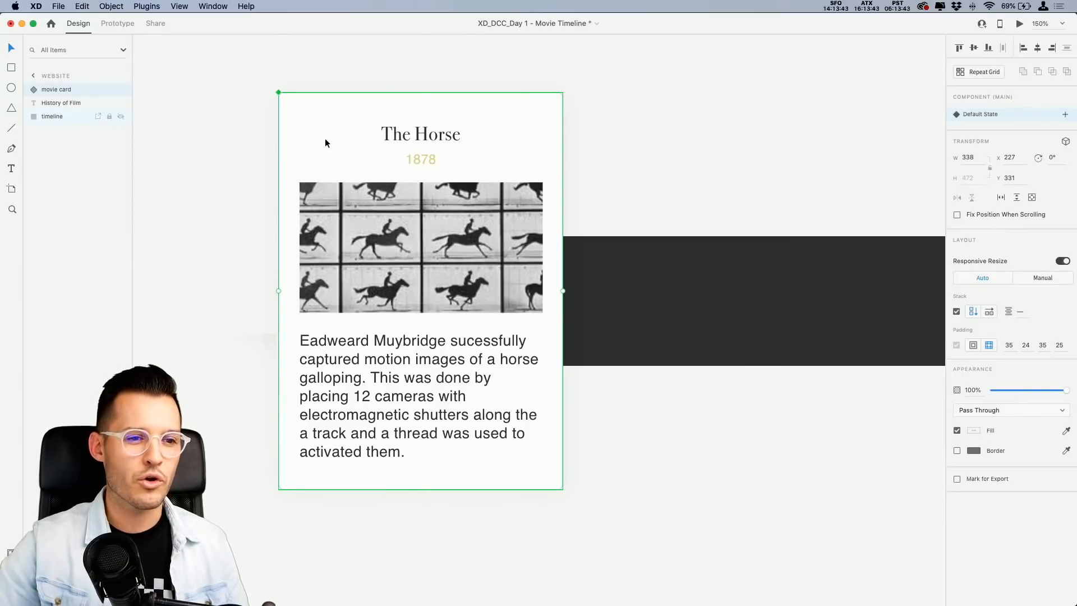
{"action": "left_click_drag", "start_coordinate": [326, 140], "coordinate": [685, 138]}
{"action": "key", "text": "super+comma"}
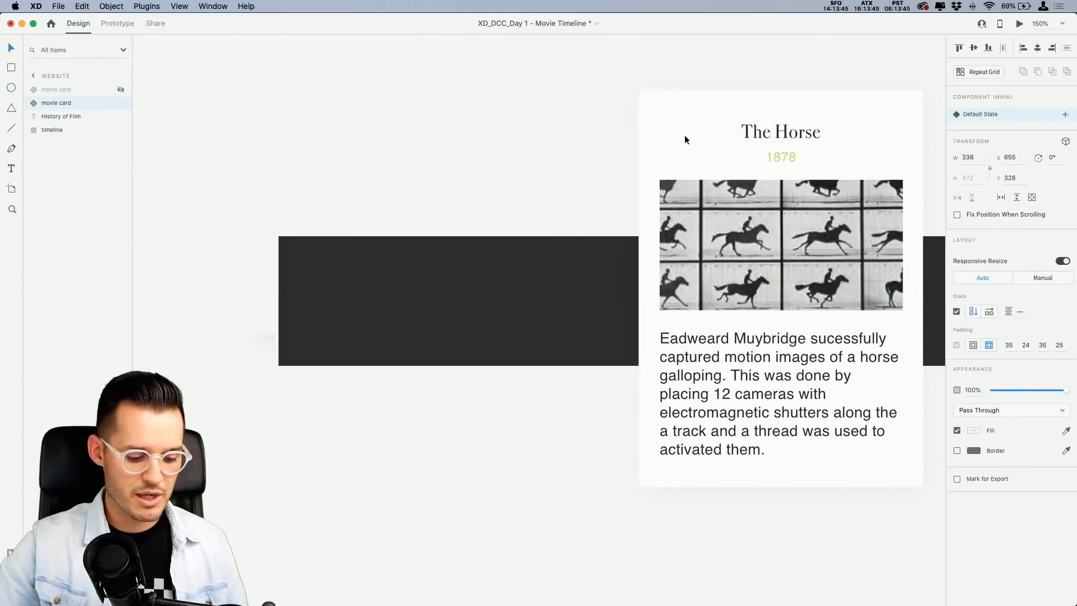
{"action": "key", "text": "super+z"}
{"action": "key", "text": "super+z"}
{"action": "key", "text": "super+z"}
Duplicate the movie card component beside the original, compare the instance with the main component, and delete the copy.
{"action": "left_click_drag", "start_coordinate": [412, 136], "coordinate": [715, 130]}
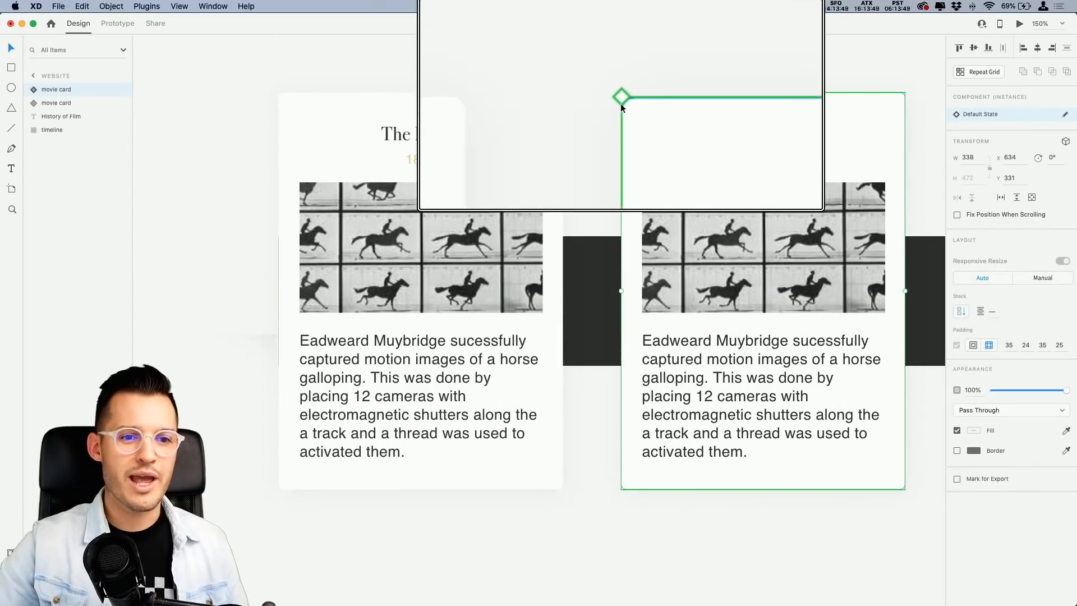
{"action": "left_click", "coordinate": [469, 99]}
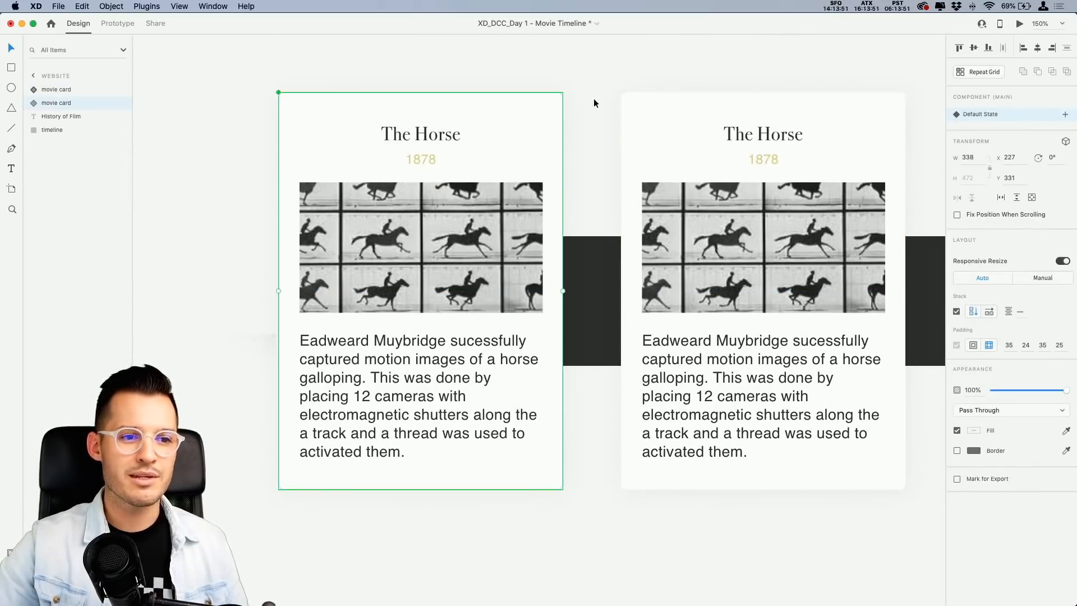
{"action": "left_click", "coordinate": [651, 103]}
{"action": "key", "text": "BackSpace"}
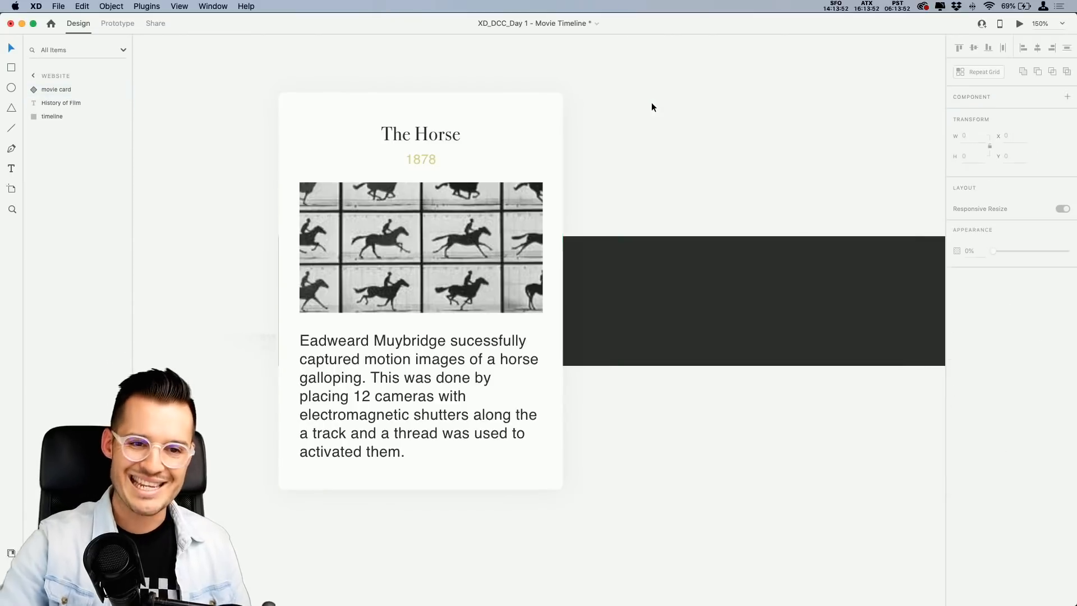
Place an instance of the movie card component from the document assets beside the main card.
{"action": "left_click", "coordinate": [409, 131]}
{"action": "key", "text": "super+shift+y"}
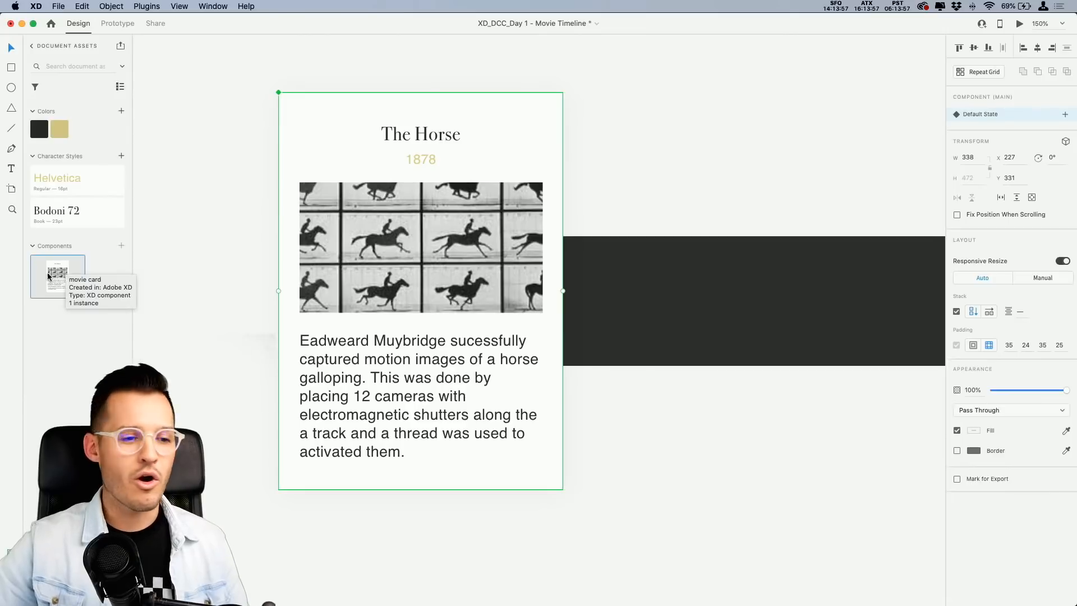
{"action": "left_click_drag", "start_coordinate": [64, 275], "coordinate": [719, 216]}
Try moving the horse image inside the main movie card, and undo the move.
{"action": "double_click", "coordinate": [423, 256]}
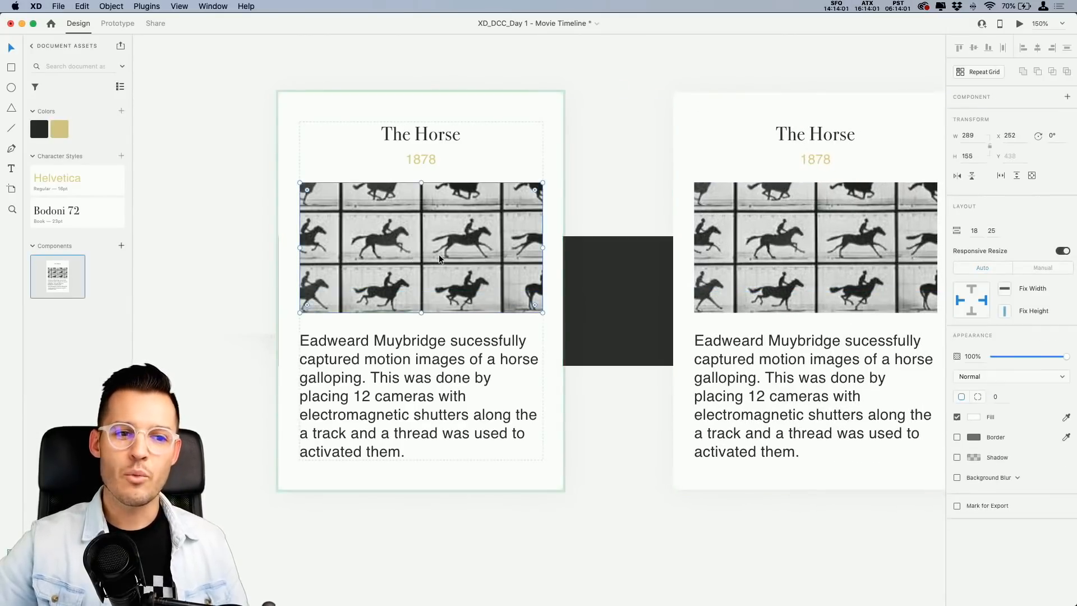
{"action": "left_click_drag", "start_coordinate": [439, 256], "coordinate": [339, 257]}
{"action": "key", "text": "super+z"}
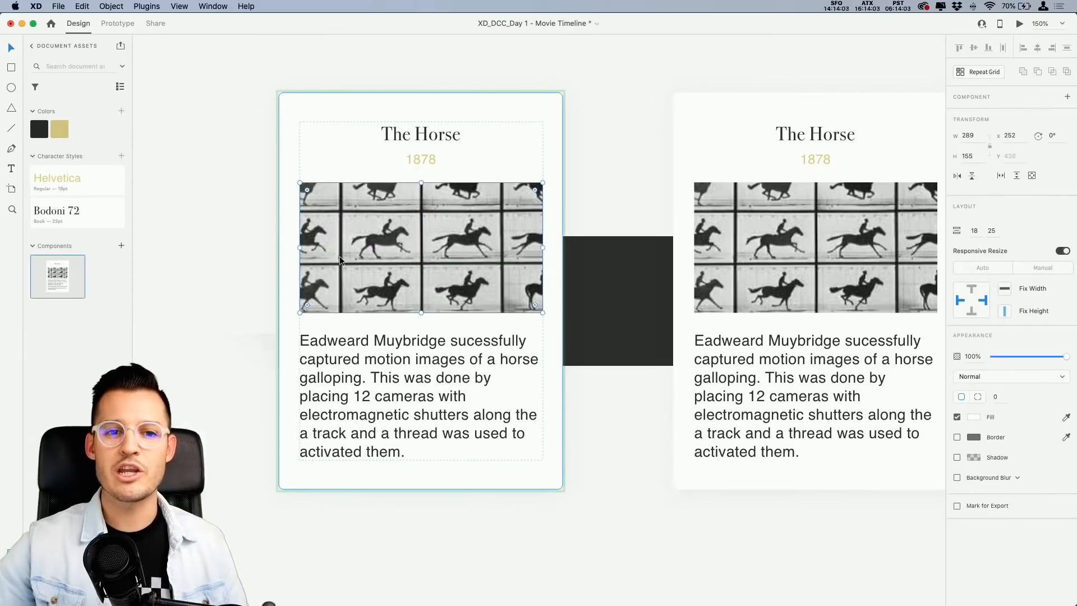
Delete the movie card instance beside the main card and bring back the layers list.
{"action": "left_click", "coordinate": [708, 193]}
{"action": "key", "text": "Delete"}
{"action": "left_click_drag", "start_coordinate": [709, 197], "coordinate": [632, 188]}
{"action": "key", "text": "super+y"}
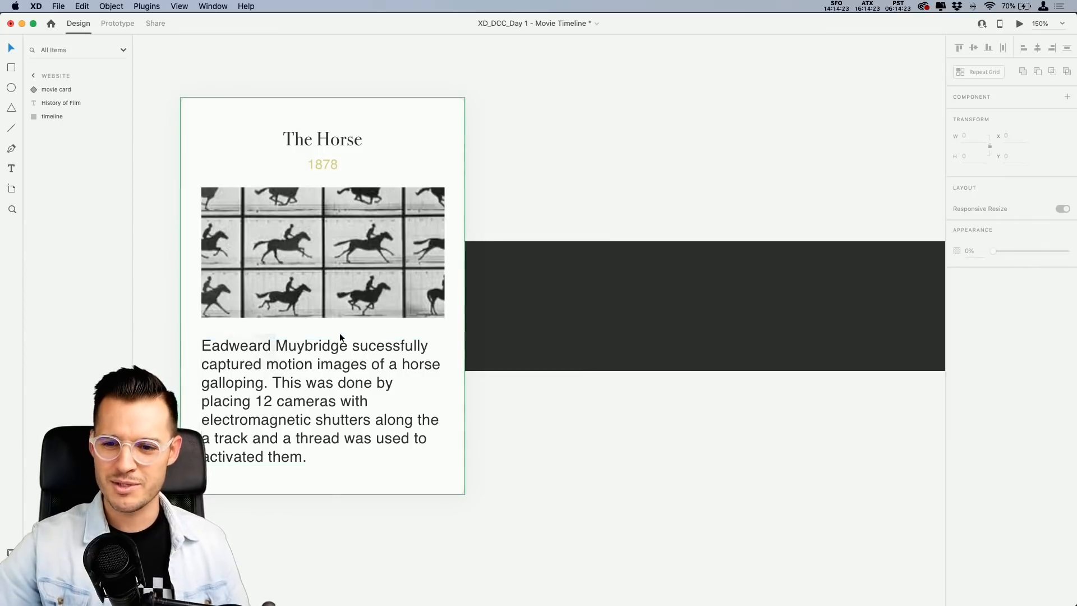
Save the movie timeline document.
{"action": "left_click_drag", "start_coordinate": [558, 216], "coordinate": [578, 215]}
{"action": "left_click", "coordinate": [481, 204]}
{"action": "key", "text": "super+s"}
{"action": "left_click", "coordinate": [569, 171]}
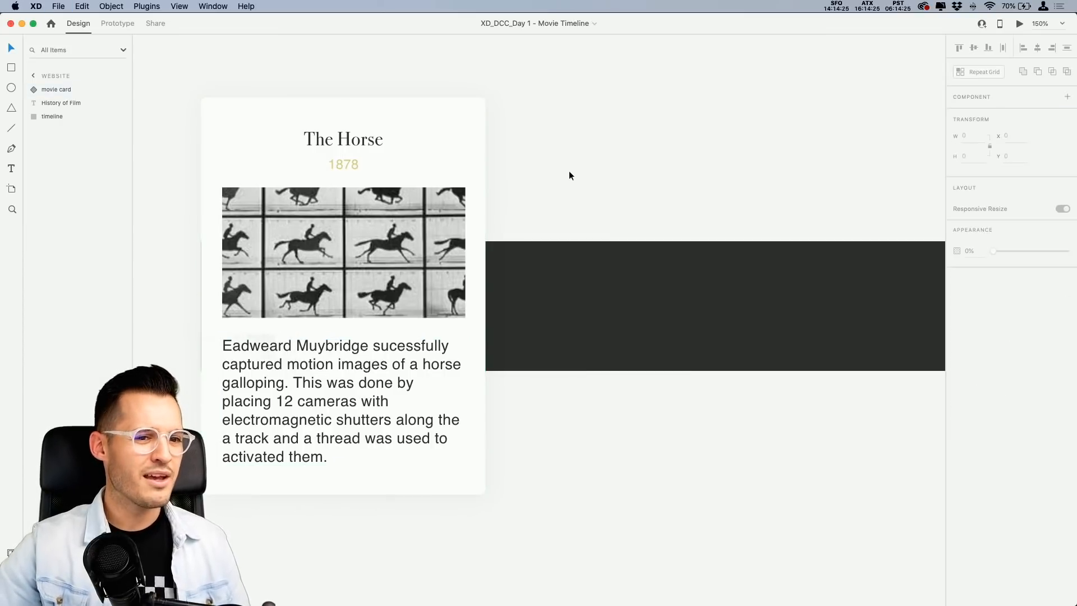
Add a new state named "Collapsed" to the main movie card component.
{"action": "left_click", "coordinate": [388, 165]}
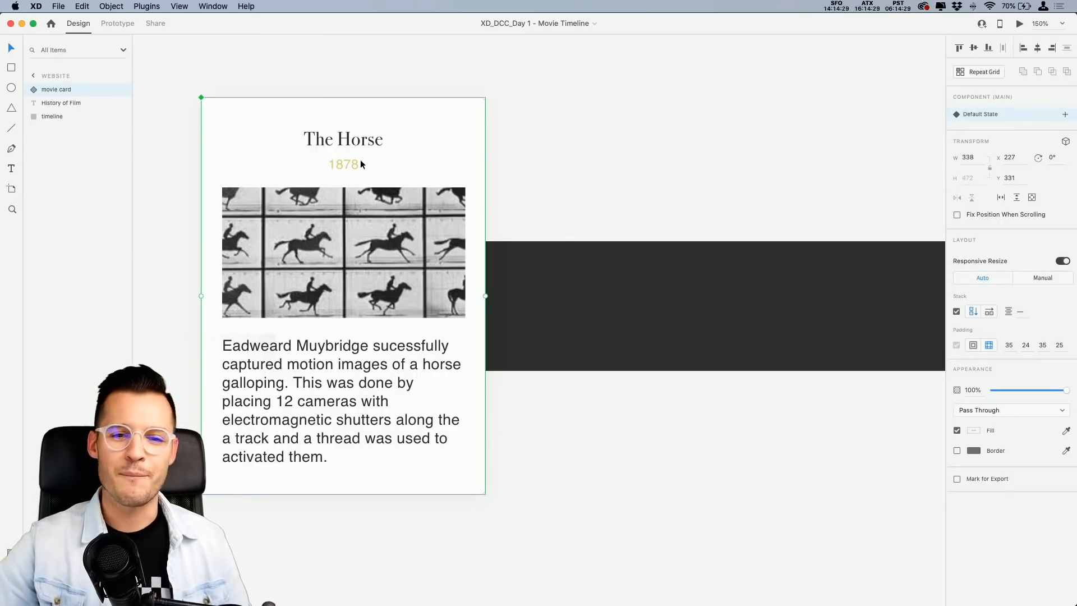
{"action": "left_click", "coordinate": [1051, 114]}
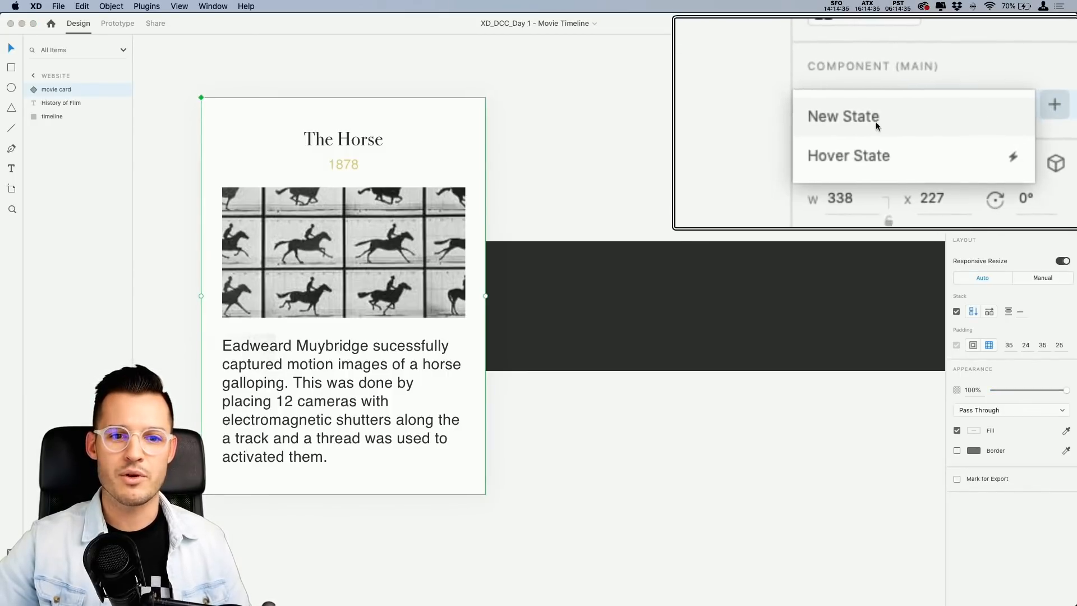
{"action": "left_click", "coordinate": [1037, 114]}
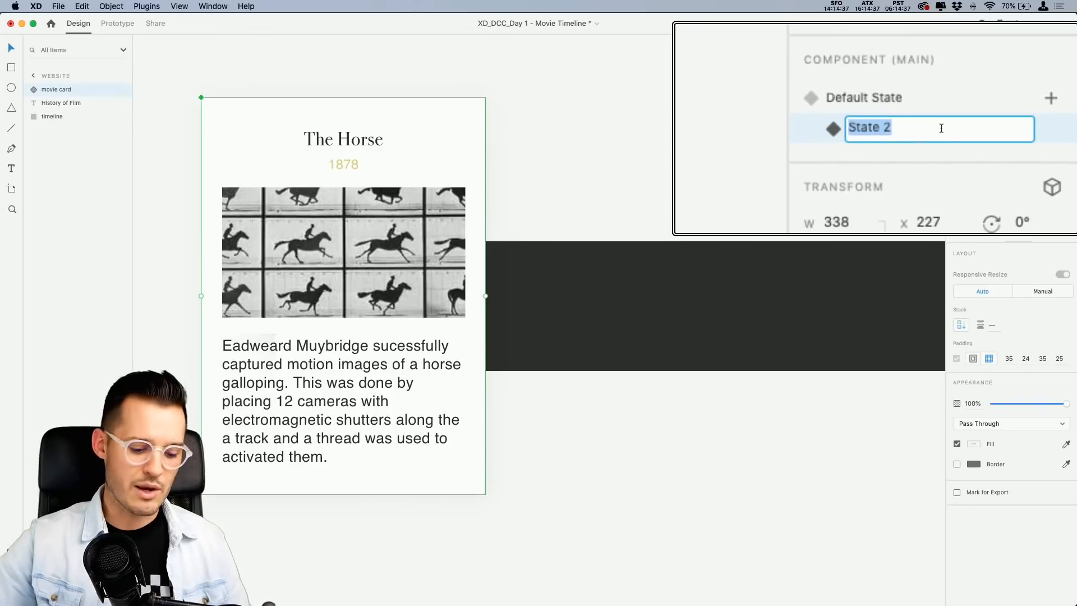
{"action": "type", "text": "Collapsed"}
{"action": "key", "text": "Return"}
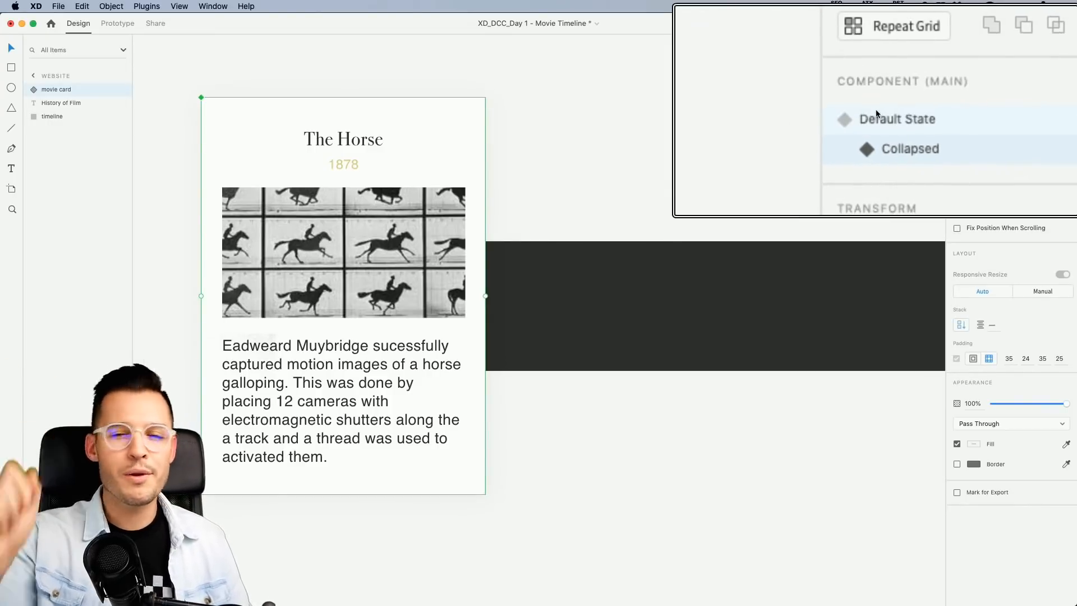
Switch the movie card between its Default State and Collapsed state, leaving the Default State active.
{"action": "left_click", "coordinate": [997, 118]}
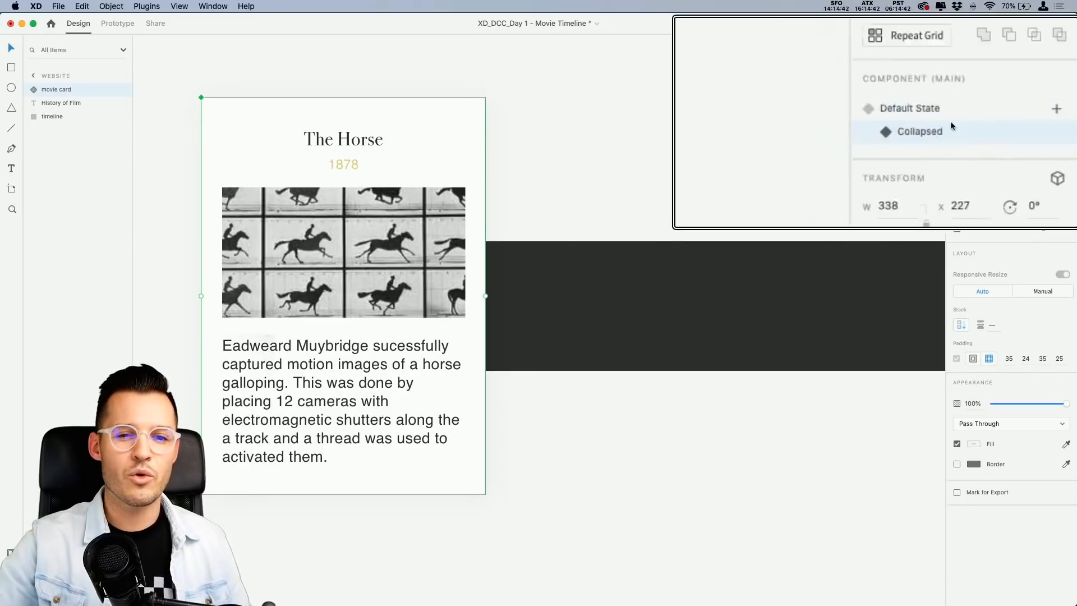
{"action": "left_click", "coordinate": [998, 129]}
{"action": "left_click", "coordinate": [988, 115]}
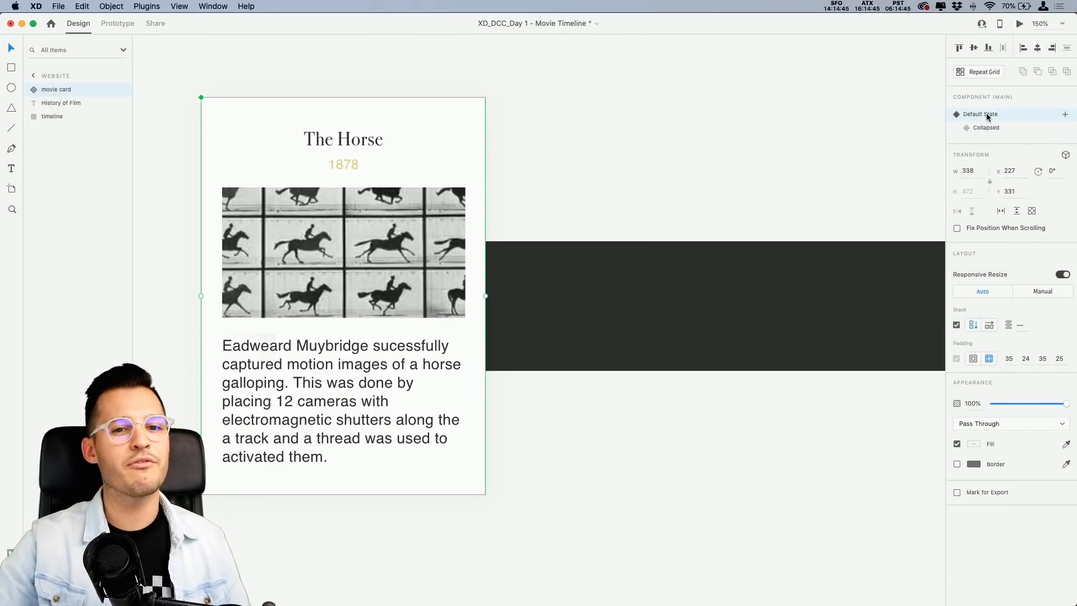
{"action": "key", "text": "super+equal"}
{"action": "key", "text": "super+equal"}
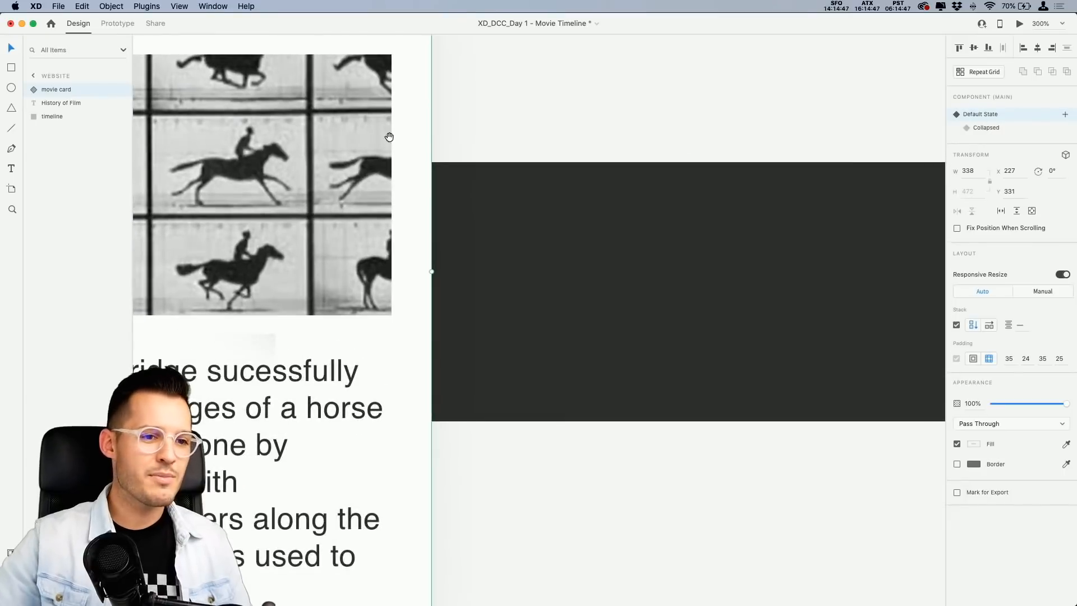
Draw a horizontal line about 122 px wide across the lower part of The Horse heading on the movie card.
{"action": "left_click_drag", "start_coordinate": [389, 140], "coordinate": [739, 345]}
{"action": "key", "text": "l"}
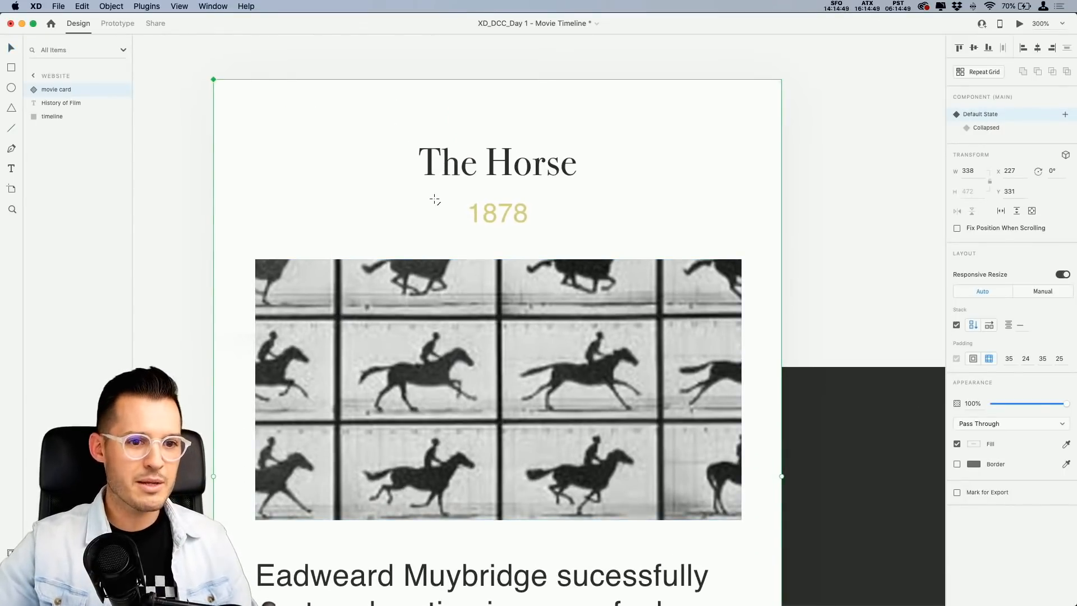
{"action": "mouse_move", "coordinate": [413, 174]}
{"action": "left_mouse_down"}
{"action": "mouse_move", "coordinate": [629, 174]}
{"action": "mouse_move", "coordinate": [587, 175]}
{"action": "left_mouse_up"}
{"action": "key", "text": "v"}
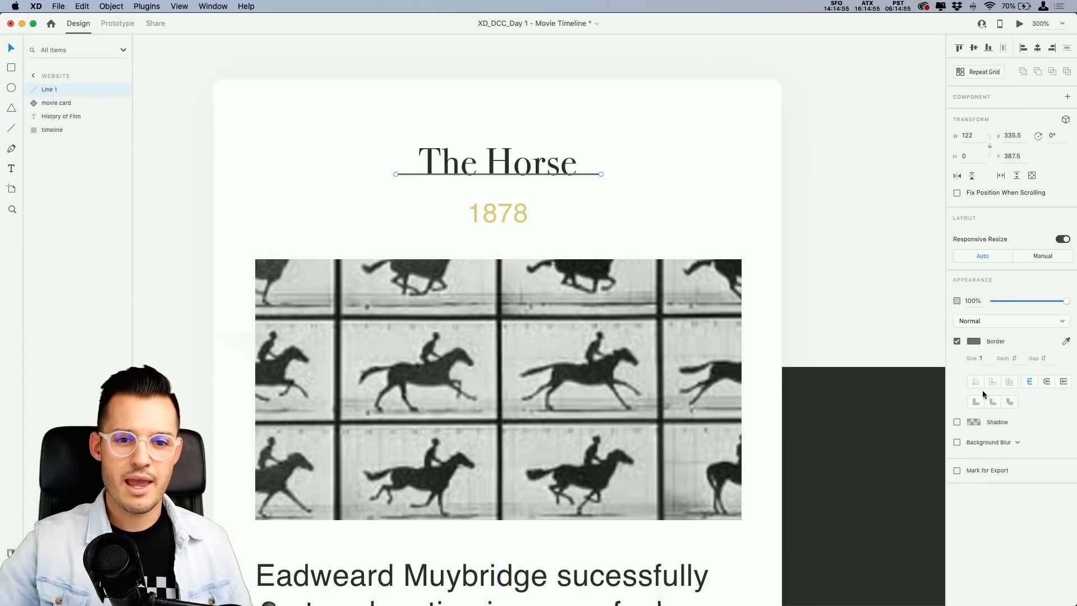
Apply the saved gold document color to the border of the new horizontal line.
{"action": "key", "text": "super+shift+y"}
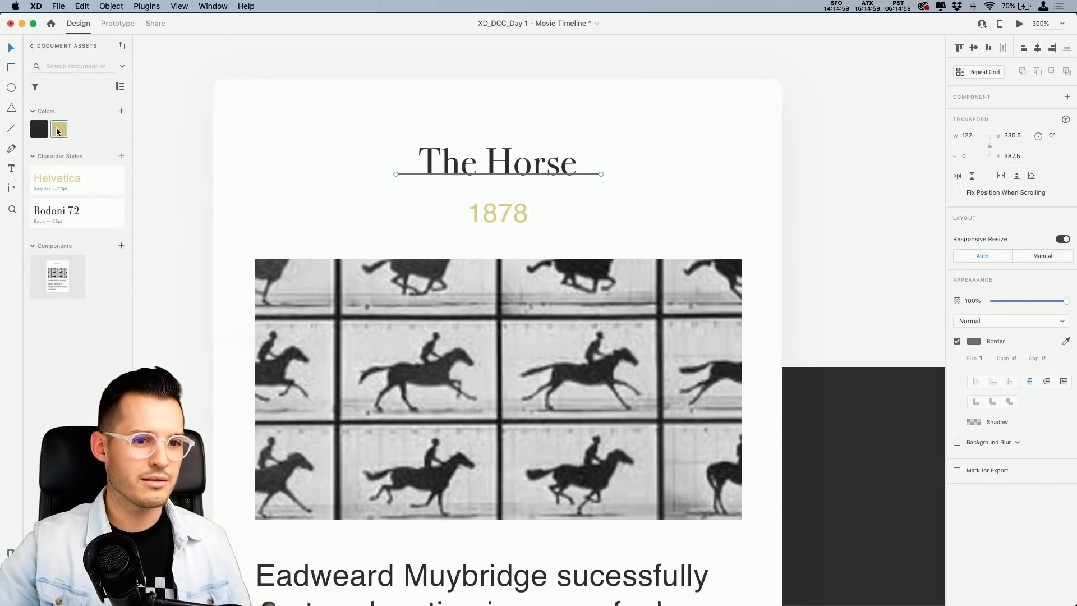
{"action": "left_click", "coordinate": [974, 341]}
{"action": "left_click", "coordinate": [1066, 341]}
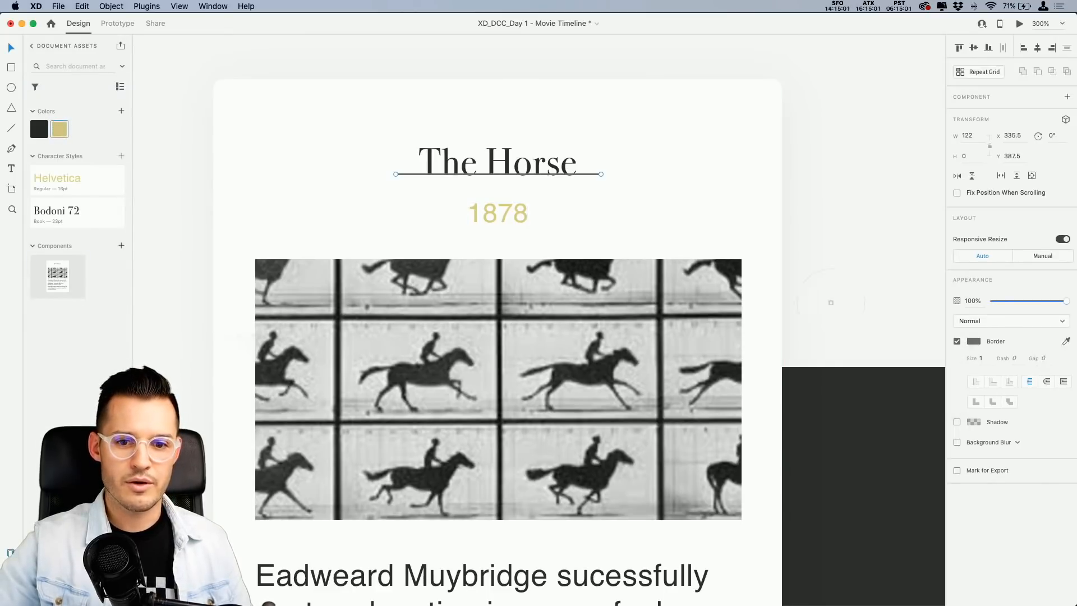
{"action": "left_click", "coordinate": [59, 129]}
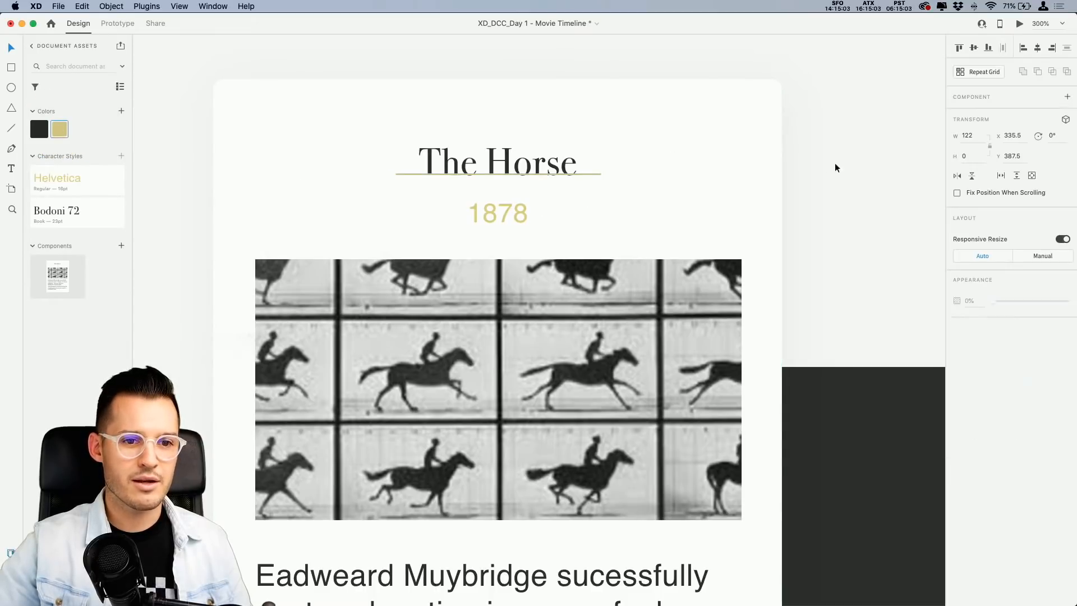
{"action": "left_click", "coordinate": [586, 174]}
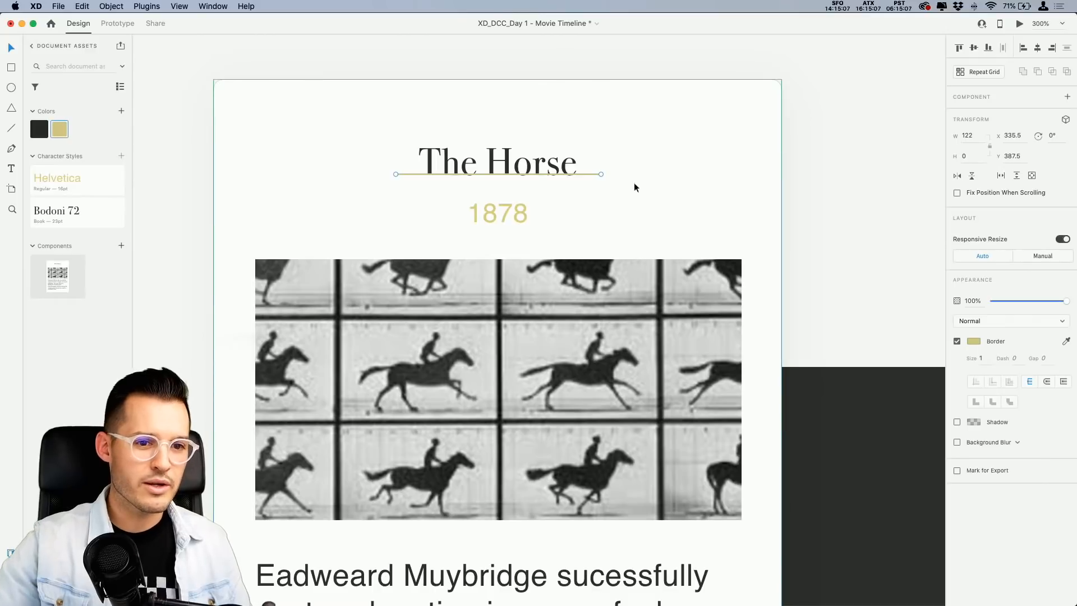
{"action": "key", "text": "Escape"}
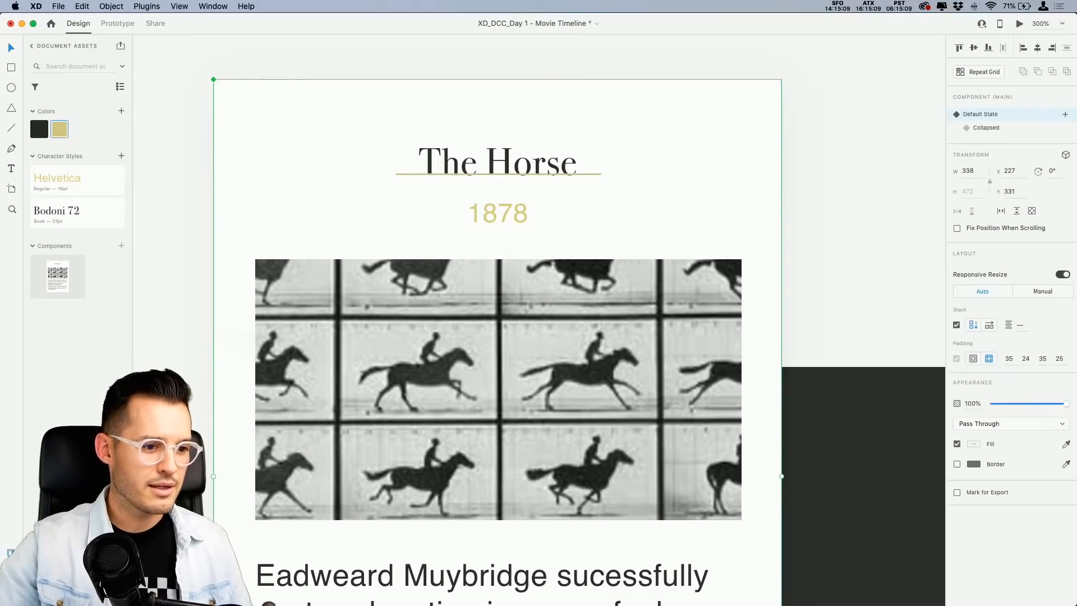
Move the gold line out of the artboard level into the movie card component, between The Horse heading and 1878.
{"action": "key", "text": "super+y"}
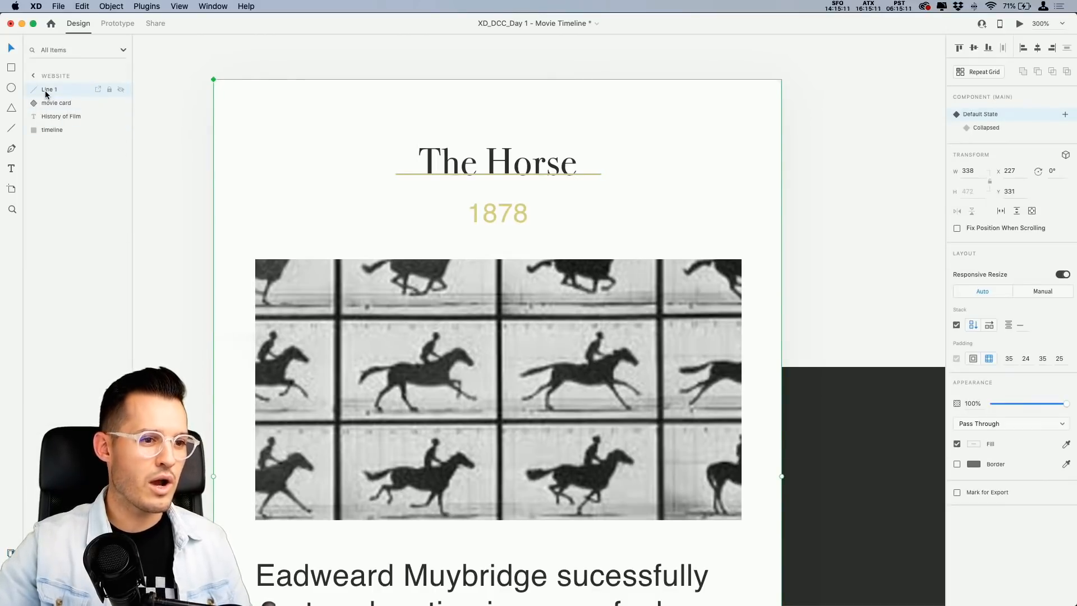
{"action": "key", "text": "super+z"}
{"action": "key", "text": "super+shift+z"}
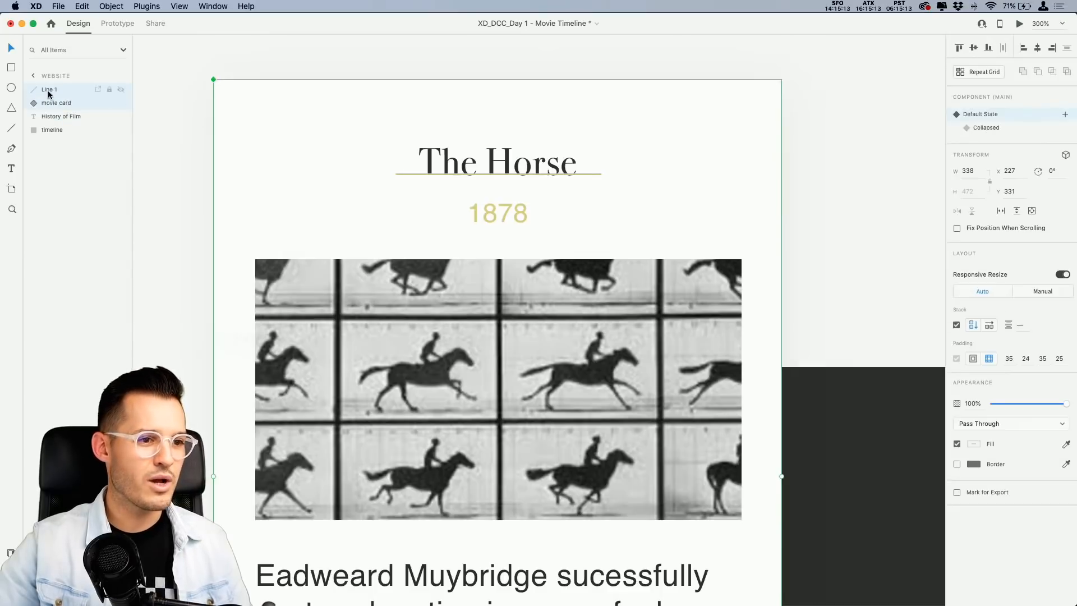
{"action": "left_click", "coordinate": [50, 91]}
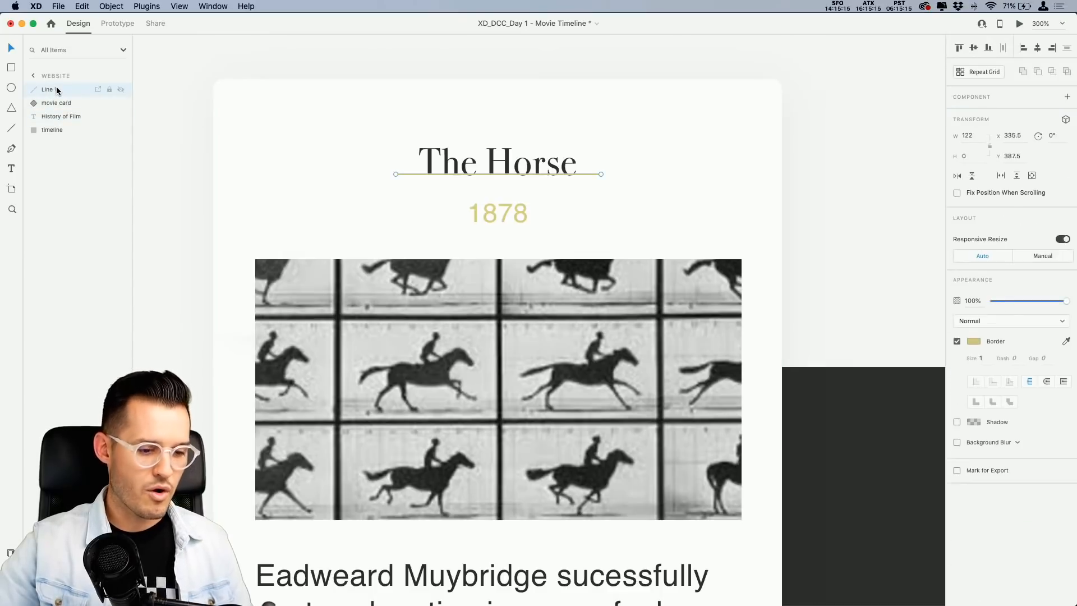
{"action": "key", "text": "Delete"}
{"action": "double_click", "coordinate": [457, 164]}
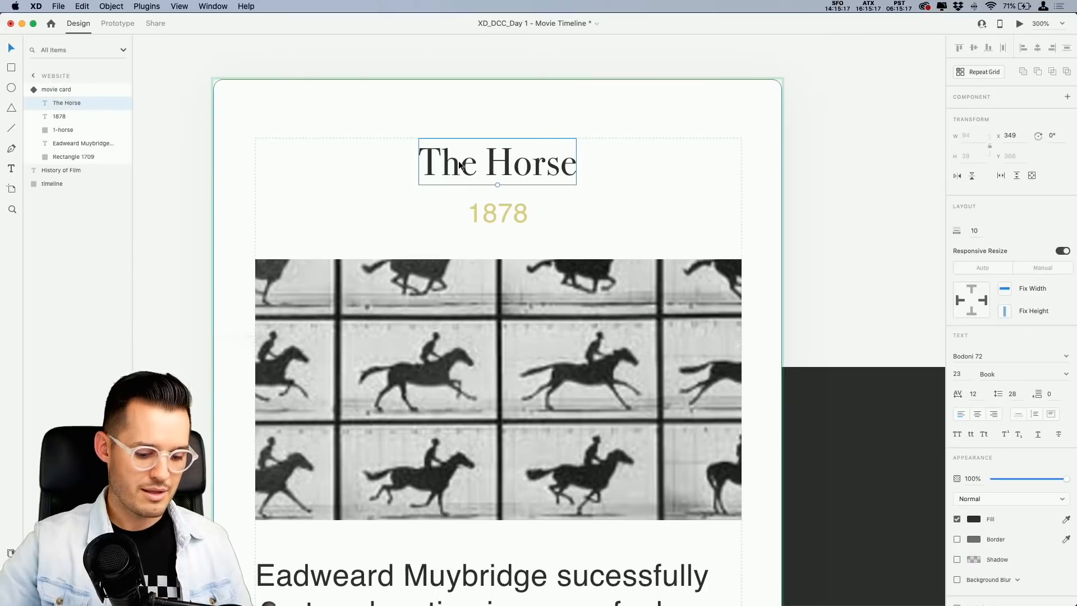
{"action": "key", "text": "super+z"}
{"action": "key", "text": "super+z"}
{"action": "mouse_move", "coordinate": [473, 197]}
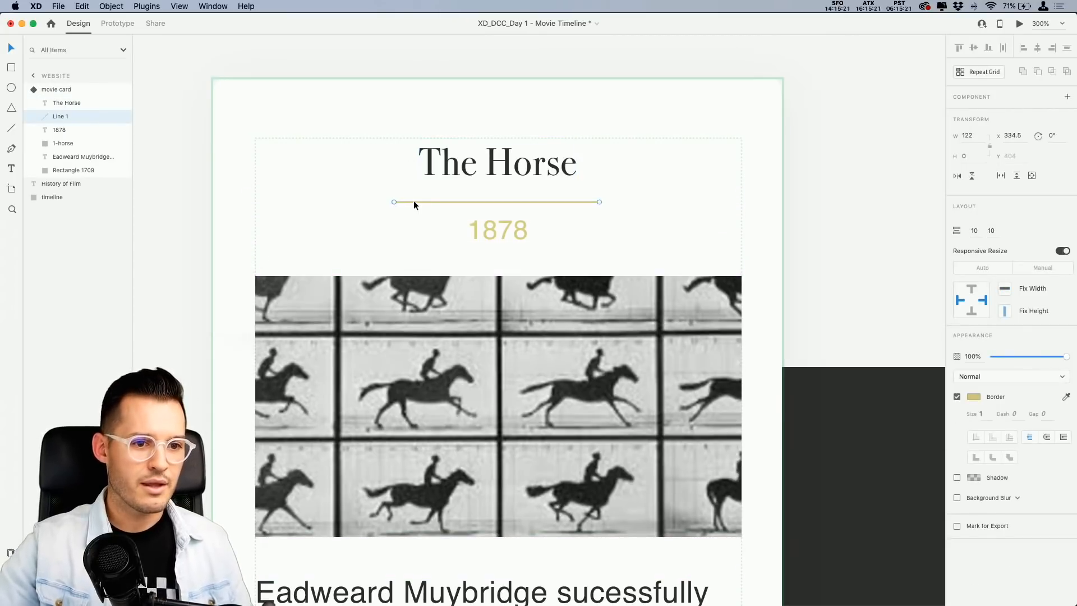
Center the gold line in the card with 0 spacing below The Horse heading, and group it with the heading.
{"action": "left_click_drag", "start_coordinate": [412, 201], "coordinate": [415, 175]}
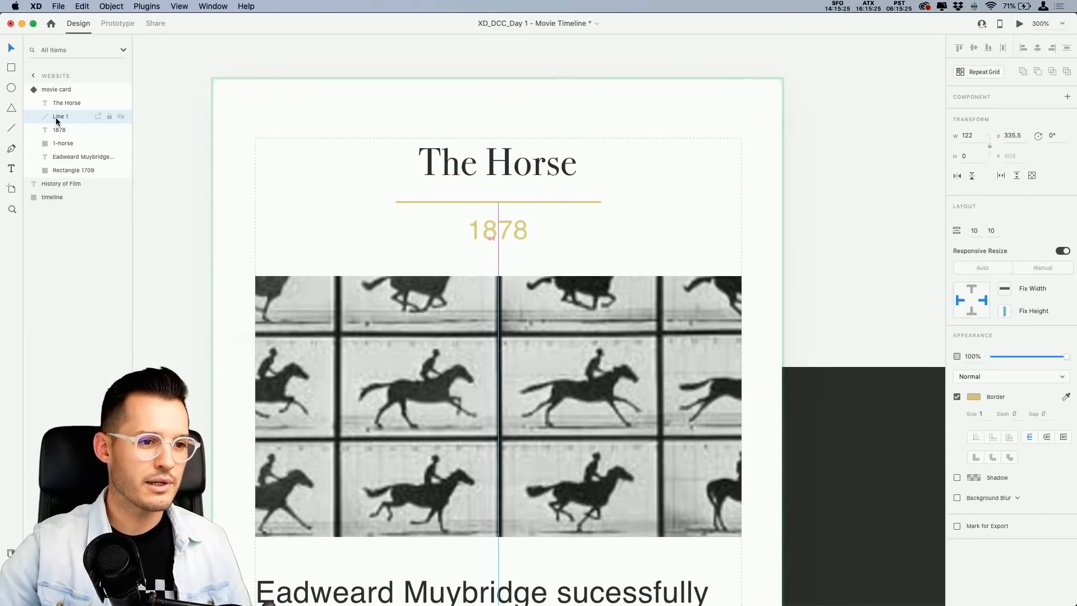
{"action": "left_click_drag", "start_coordinate": [476, 192], "coordinate": [485, 169]}
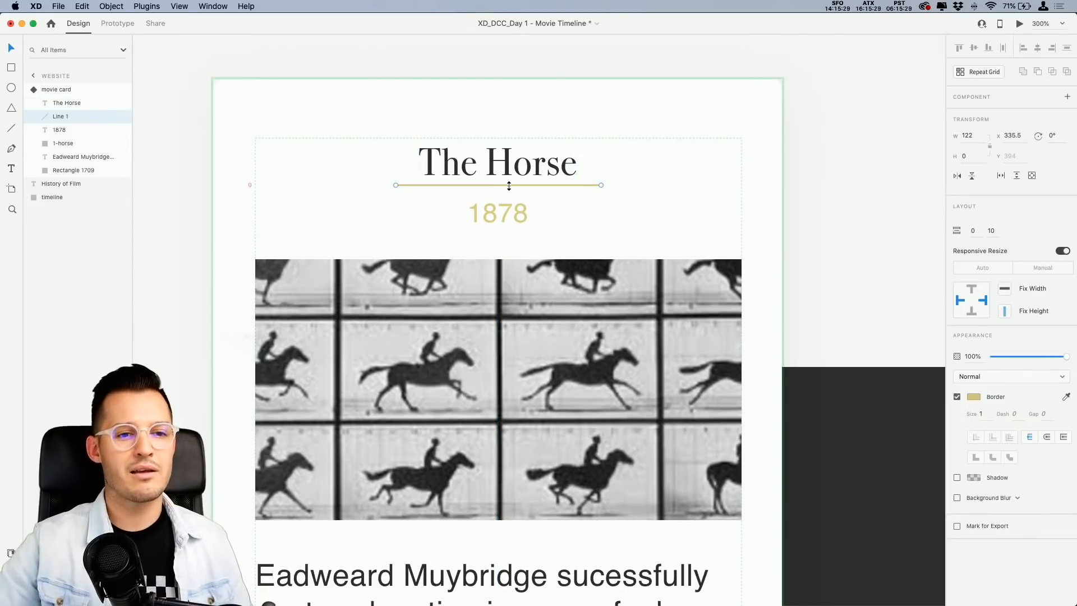
{"action": "left_click", "coordinate": [70, 105], "text": "shift"}
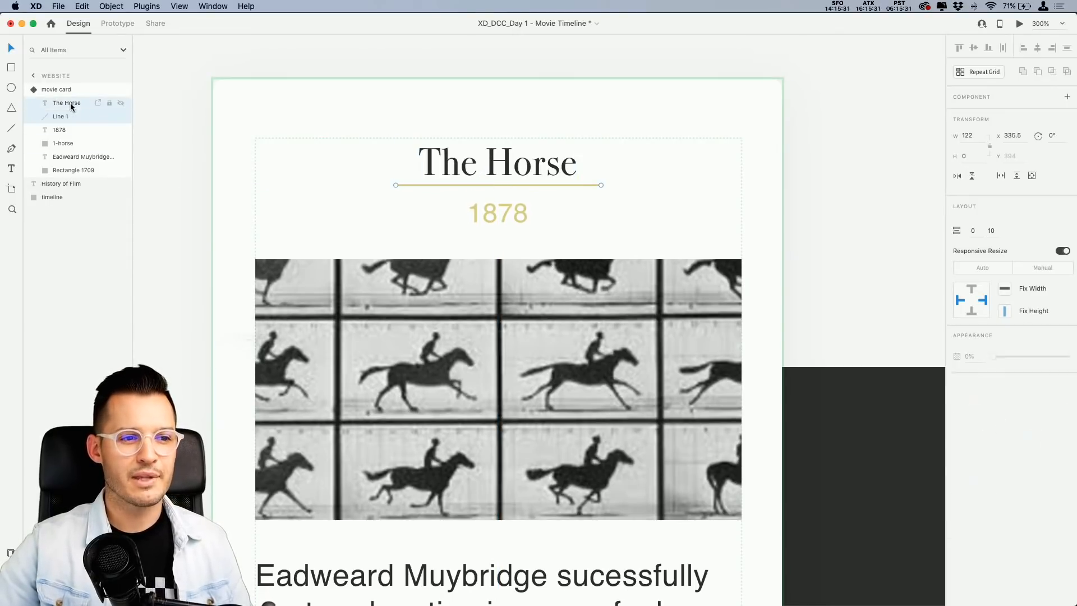
{"action": "key", "text": "super+g"}
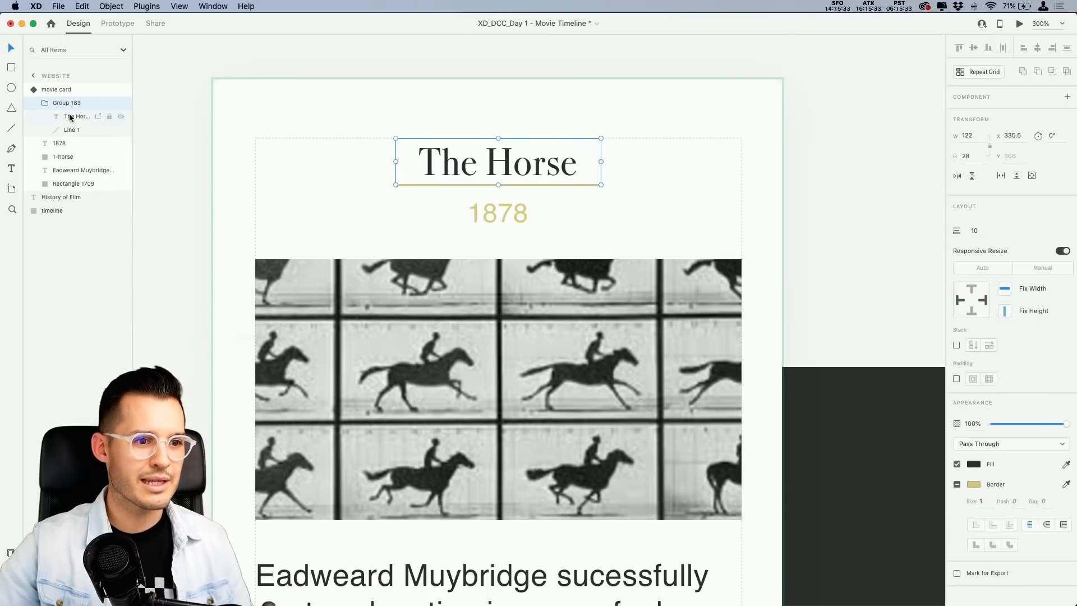
Nudge the gold line up inside the group to Y 388 so it crosses the base of the heading.
{"action": "left_click", "coordinate": [79, 129]}
{"action": "key", "text": "Up"}
{"action": "key", "text": "Up"}
{"action": "key", "text": "Up"}
{"action": "key", "text": "Up"}
{"action": "key", "text": "Up"}
{"action": "key", "text": "Up"}
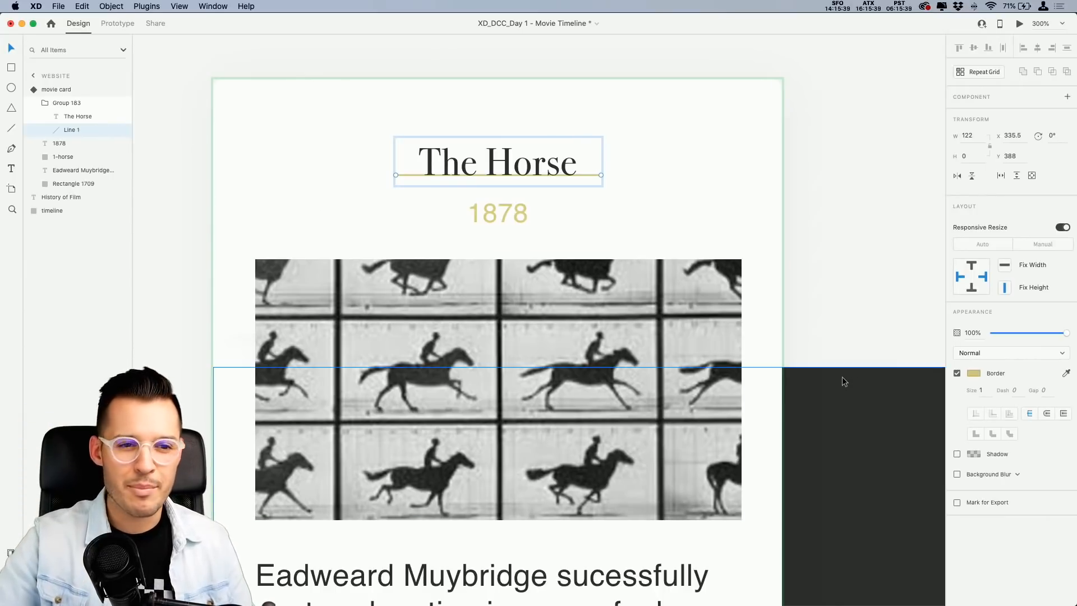
Rename the heading group "title" and reduce the stack spacing between it and 1878 to 8.
{"action": "left_click", "coordinate": [58, 106]}
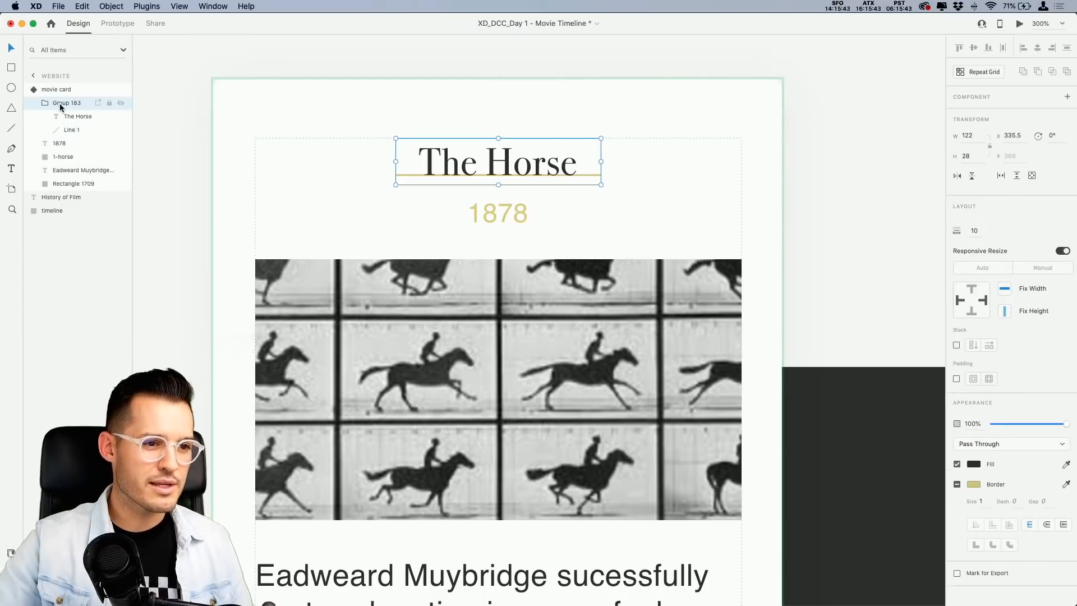
{"action": "double_click", "coordinate": [60, 105]}
{"action": "type", "text": "title"}
{"action": "key", "text": "Return"}
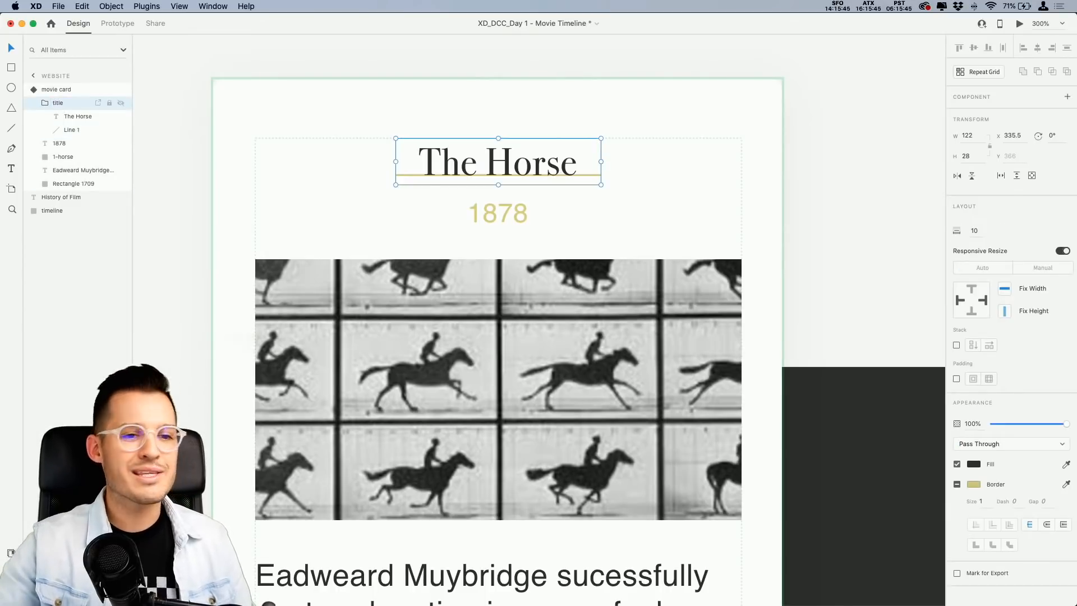
{"action": "left_click", "coordinate": [45, 103]}
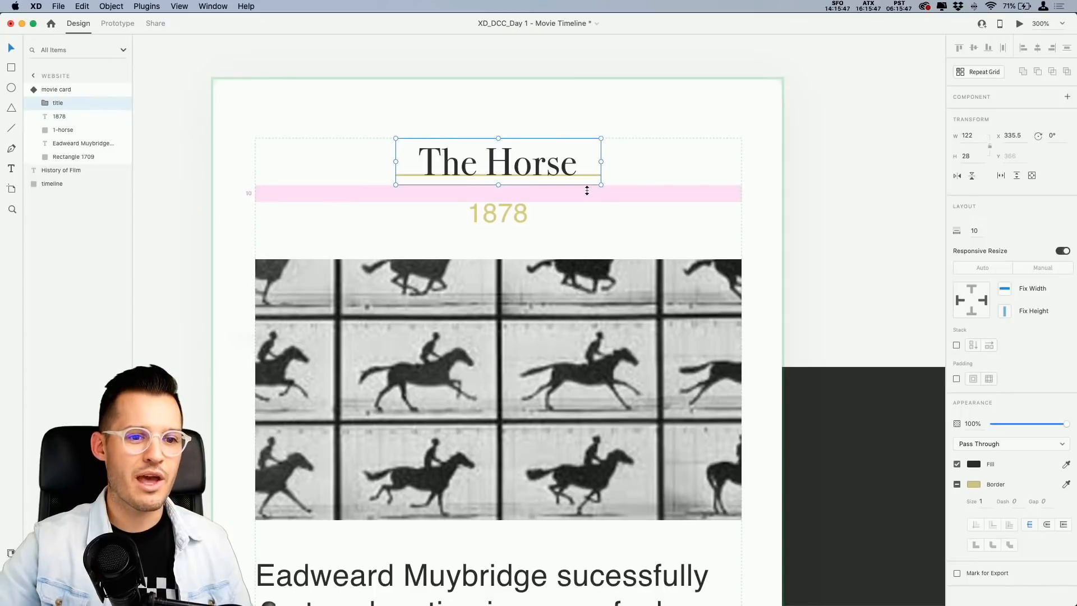
{"action": "mouse_move", "coordinate": [585, 188]}
{"action": "left_mouse_down"}
{"action": "mouse_move", "coordinate": [587, 199]}
{"action": "mouse_move", "coordinate": [592, 183]}
{"action": "left_mouse_up"}
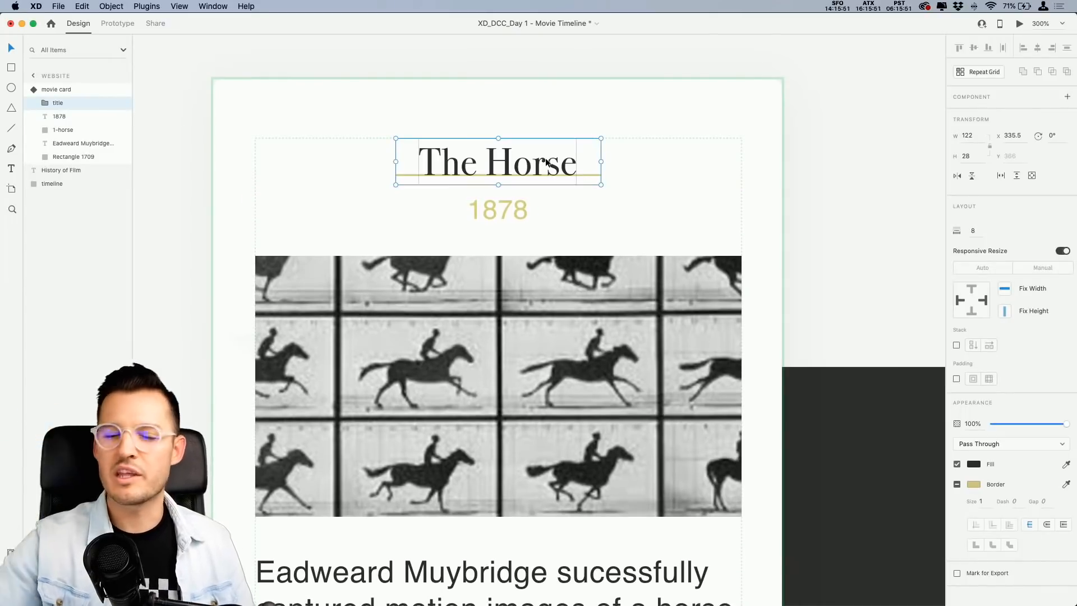
{"action": "left_click", "coordinate": [849, 187]}
Draw a 68 px circle on the dark timeline band beside the movie card and shift it sideways to X 703.
{"action": "key", "text": "super+minus"}
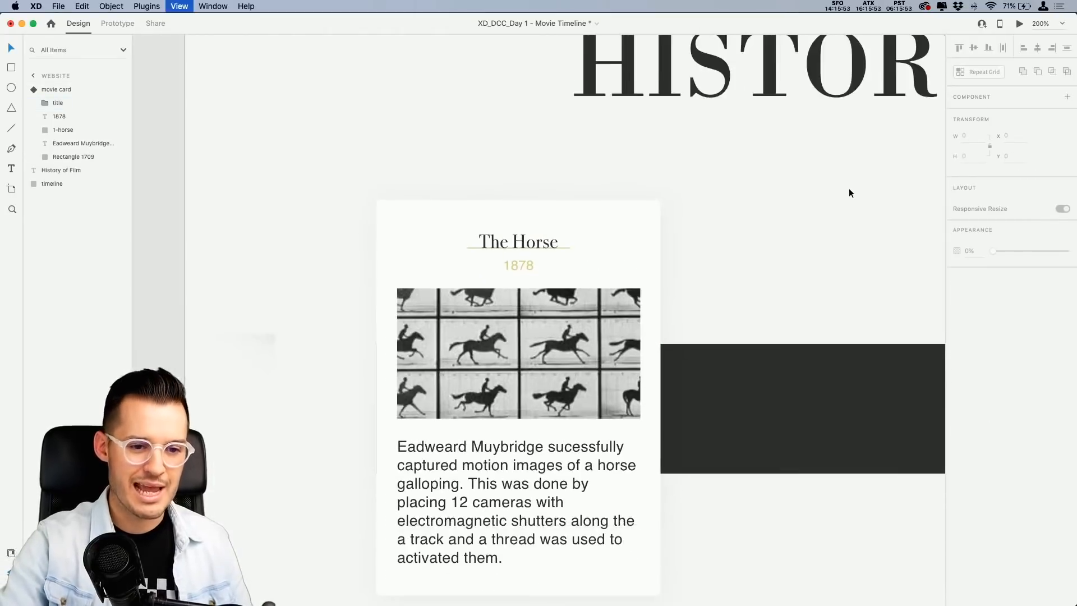
{"action": "key", "text": "super+plus"}
{"action": "left_click_drag", "start_coordinate": [840, 285], "coordinate": [806, 183]}
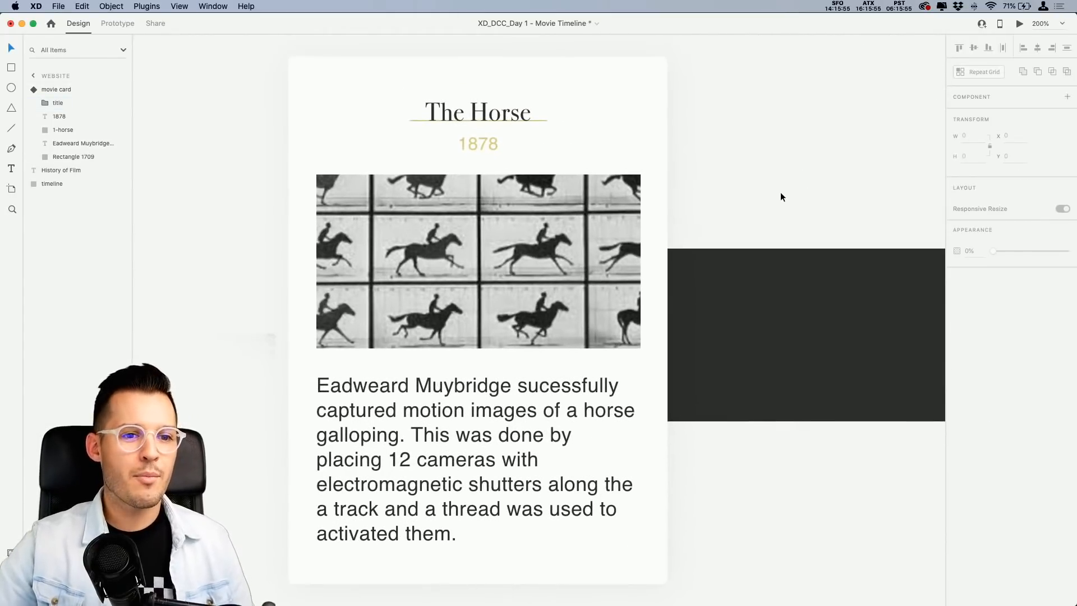
{"action": "scroll", "coordinate": [570, 167], "scroll_direction": "up", "scroll_amount": 3}
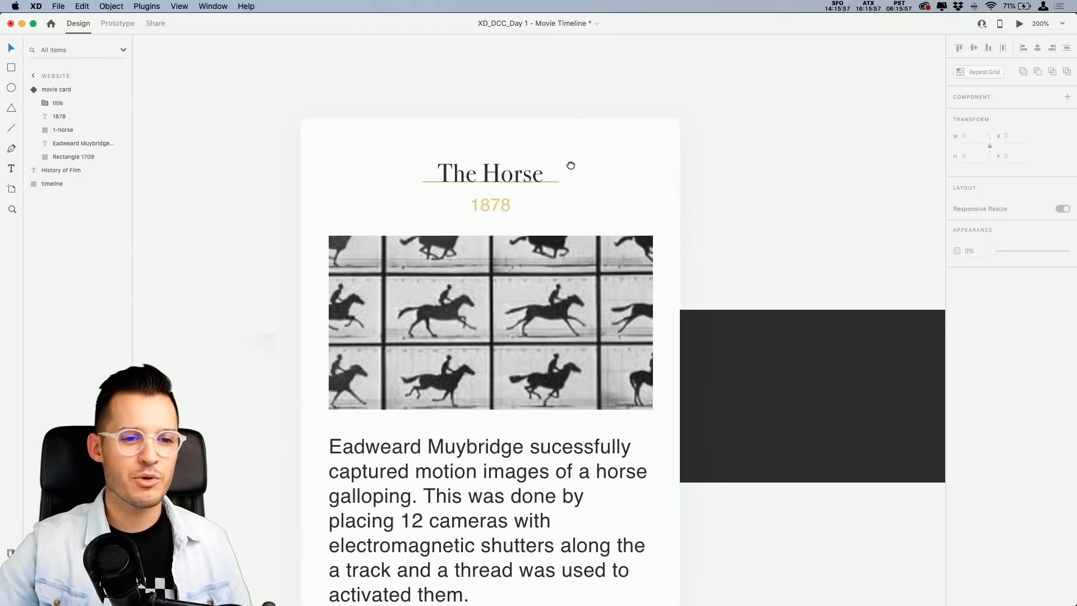
{"action": "scroll", "coordinate": [567, 141], "scroll_direction": "right", "scroll_amount": 12}
{"action": "scroll", "coordinate": [567, 140], "scroll_direction": "down", "scroll_amount": 3}
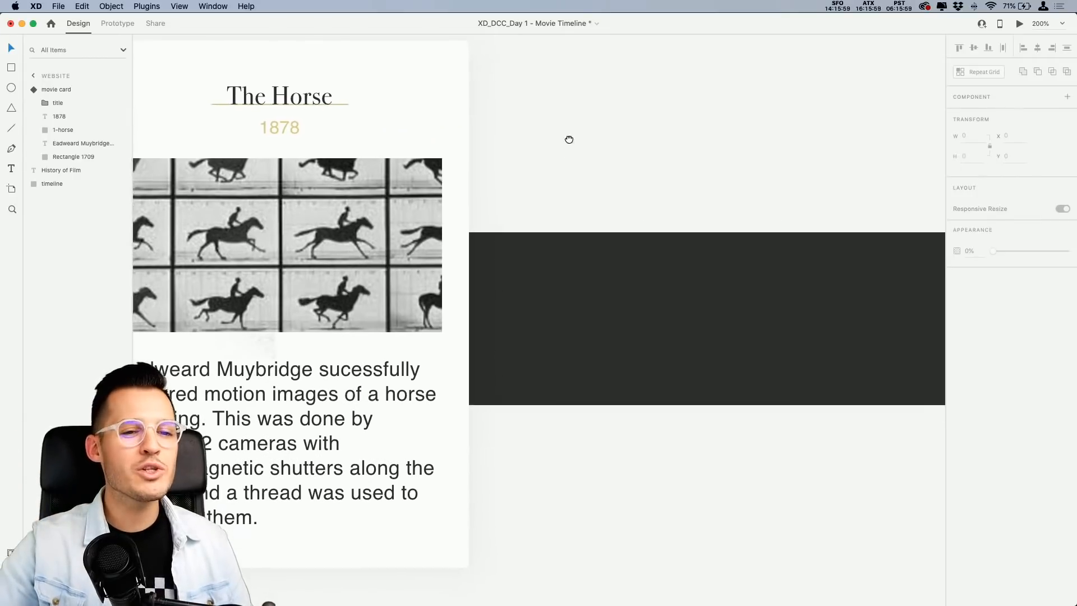
{"action": "key", "text": "e"}
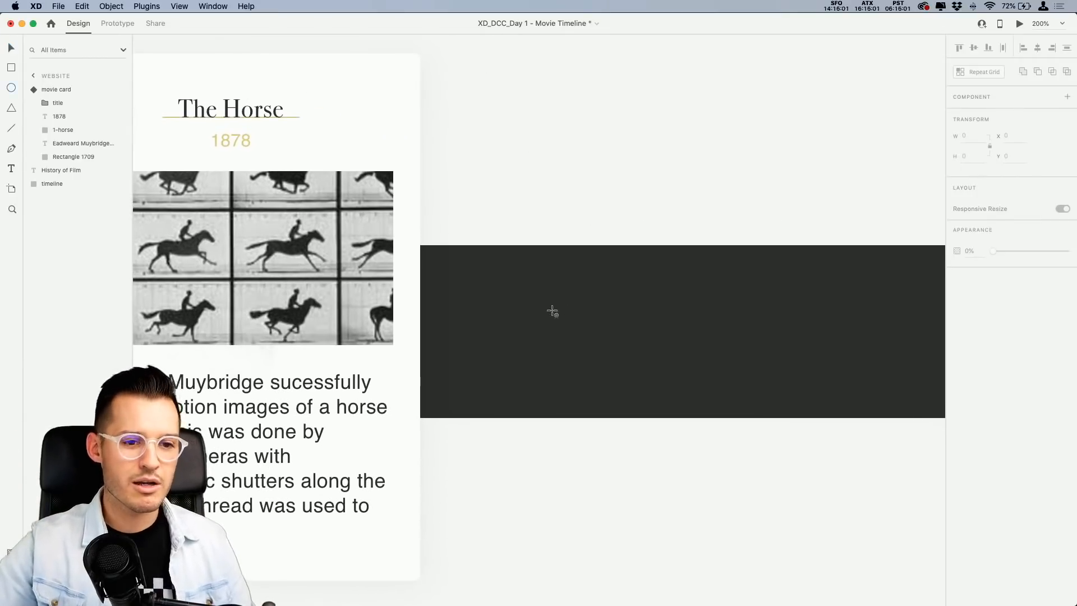
{"action": "left_click_drag", "start_coordinate": [555, 331], "coordinate": [592, 369]}
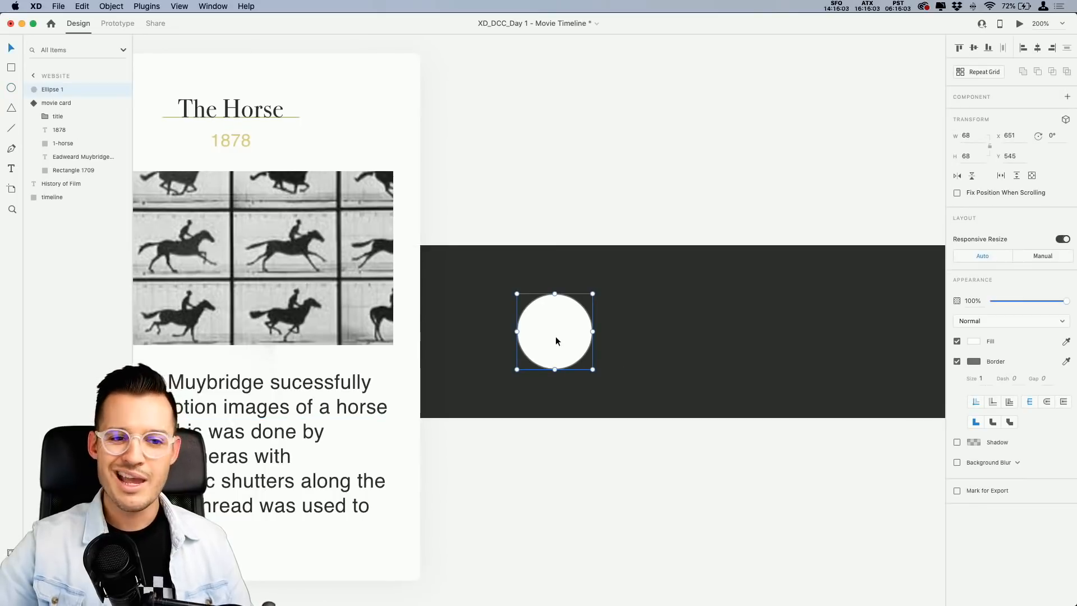
{"action": "left_click_drag", "start_coordinate": [558, 337], "coordinate": [615, 336]}
Draw a vertical line about 115 px tall above the timeline band and align it with the circle's center.
{"action": "key", "text": "l"}
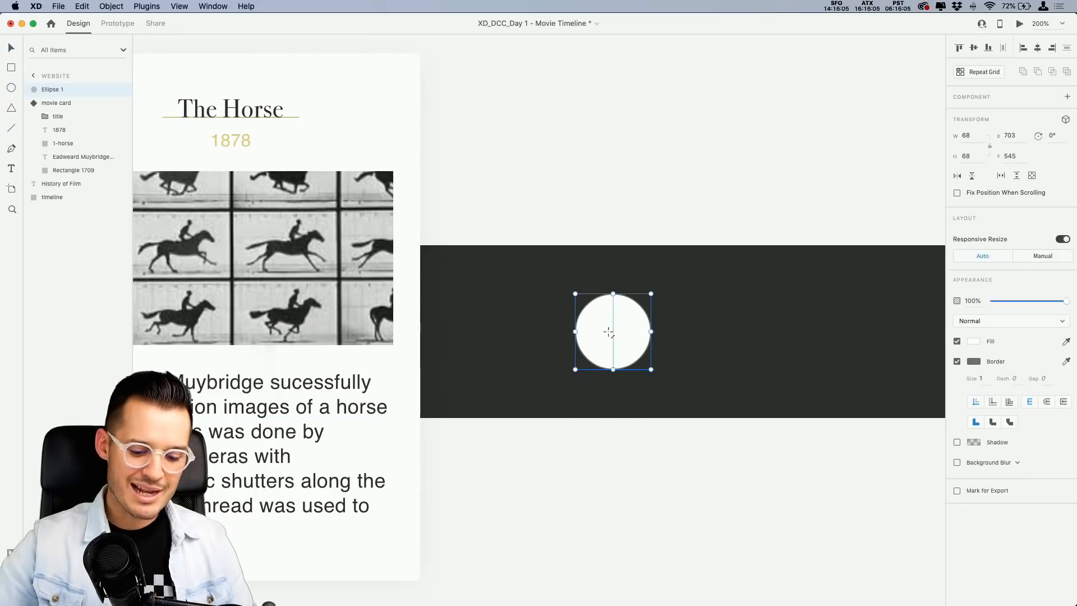
{"action": "left_click_drag", "start_coordinate": [616, 99], "coordinate": [619, 227]}
{"action": "left_click_drag", "start_coordinate": [693, 124], "coordinate": [716, 176]}
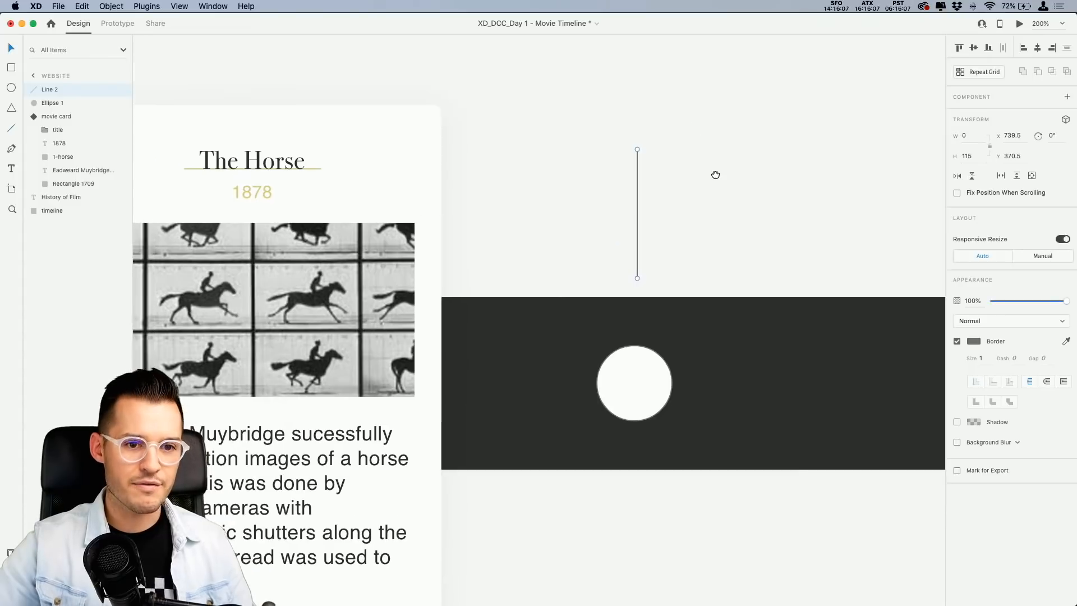
{"action": "key", "text": "v"}
{"action": "left_click_drag", "start_coordinate": [638, 187], "coordinate": [635, 189]}
Copy the 1878 text from the movie card and center the copy above the vertical line.
{"action": "double_click", "coordinate": [260, 193]}
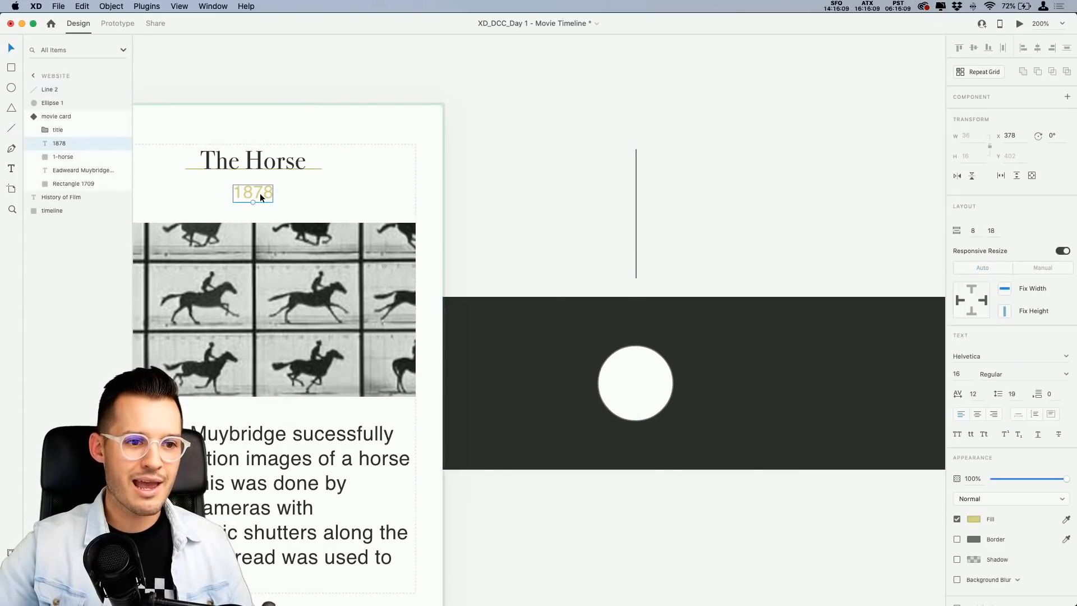
{"action": "left_click", "coordinate": [633, 167]}
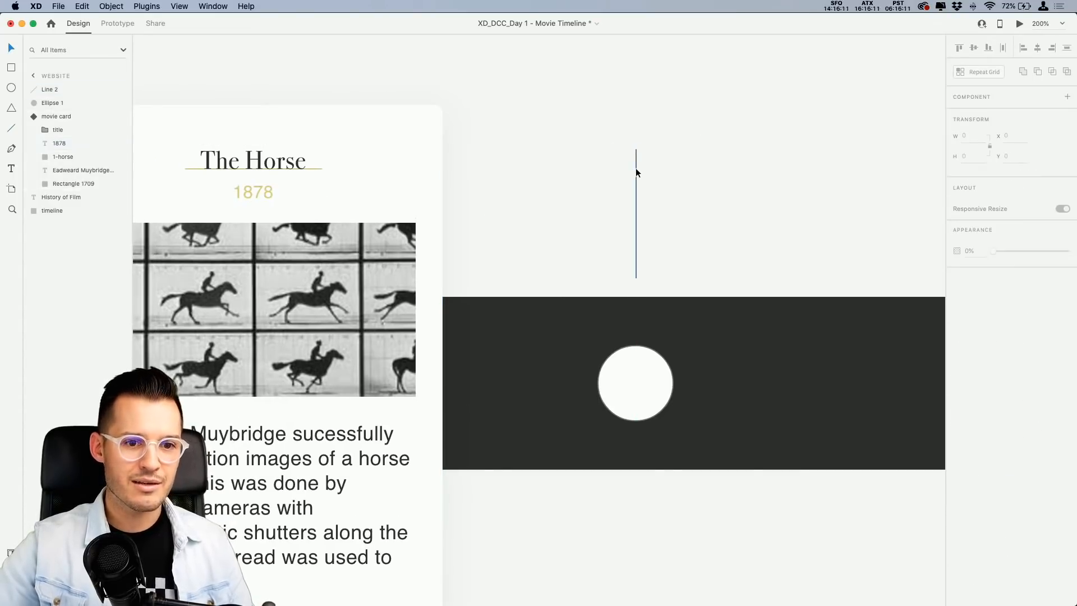
{"action": "left_click", "coordinate": [636, 169]}
{"action": "key", "text": "super+v"}
{"action": "left_click_drag", "start_coordinate": [257, 192], "coordinate": [641, 129]}
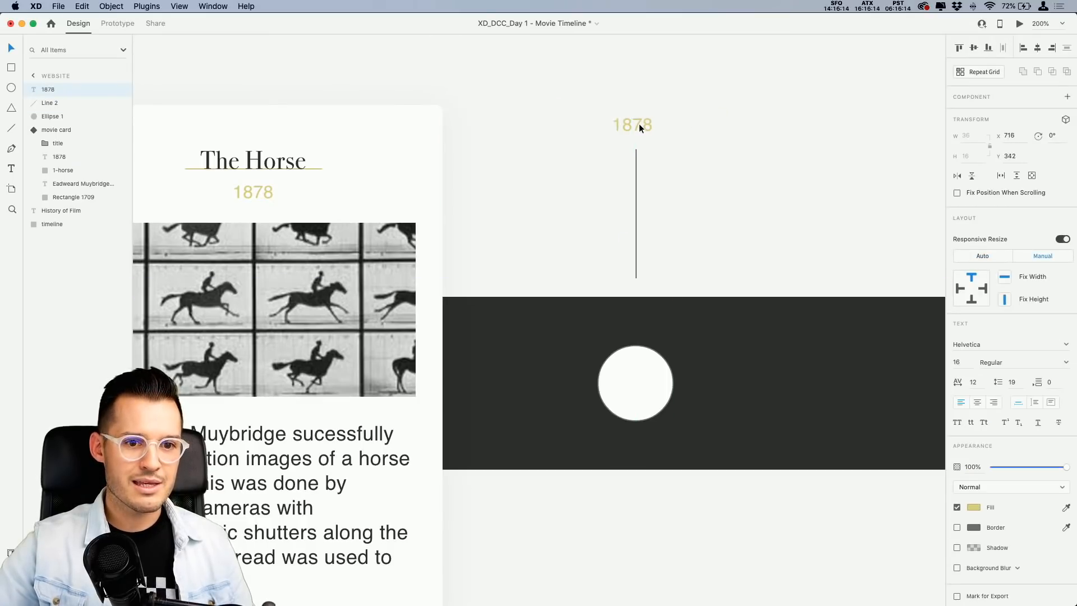
Copy The Horse heading from the movie card, place it centered below the circle, and make its fill white.
{"action": "double_click", "coordinate": [276, 167]}
{"action": "left_click", "coordinate": [634, 392]}
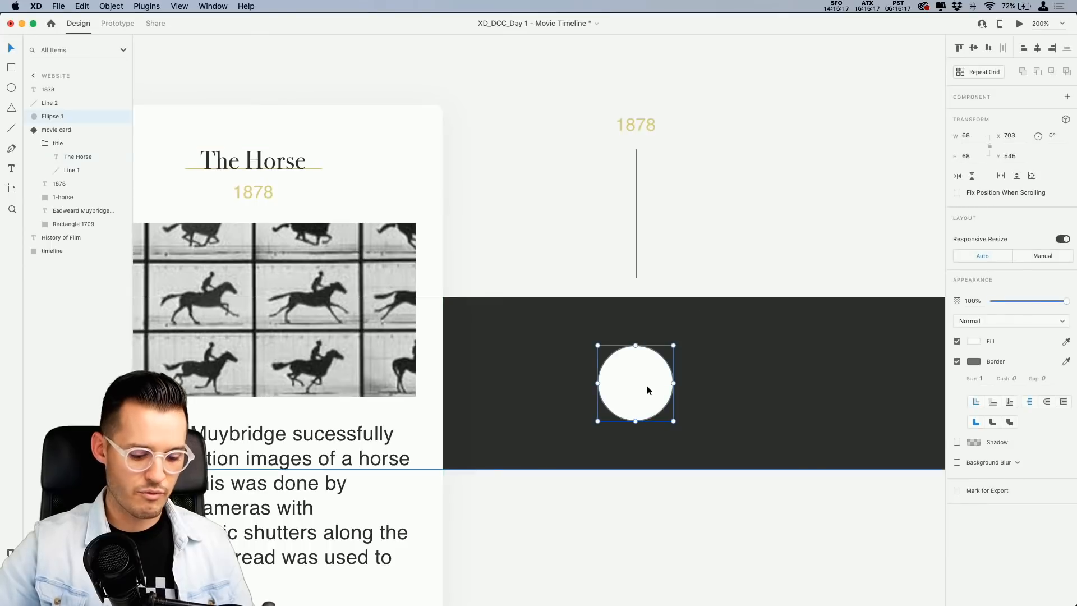
{"action": "key", "text": "super+v"}
{"action": "left_click_drag", "start_coordinate": [269, 160], "coordinate": [636, 446]}
{"action": "left_click", "coordinate": [973, 507]}
{"action": "left_click", "coordinate": [837, 442]}
Move the circle and the white heading up together to Y 530, centering them vertically in the dark band.
{"action": "left_click", "coordinate": [636, 399], "text": "shift"}
{"action": "left_click_drag", "start_coordinate": [636, 399], "coordinate": [637, 381]}
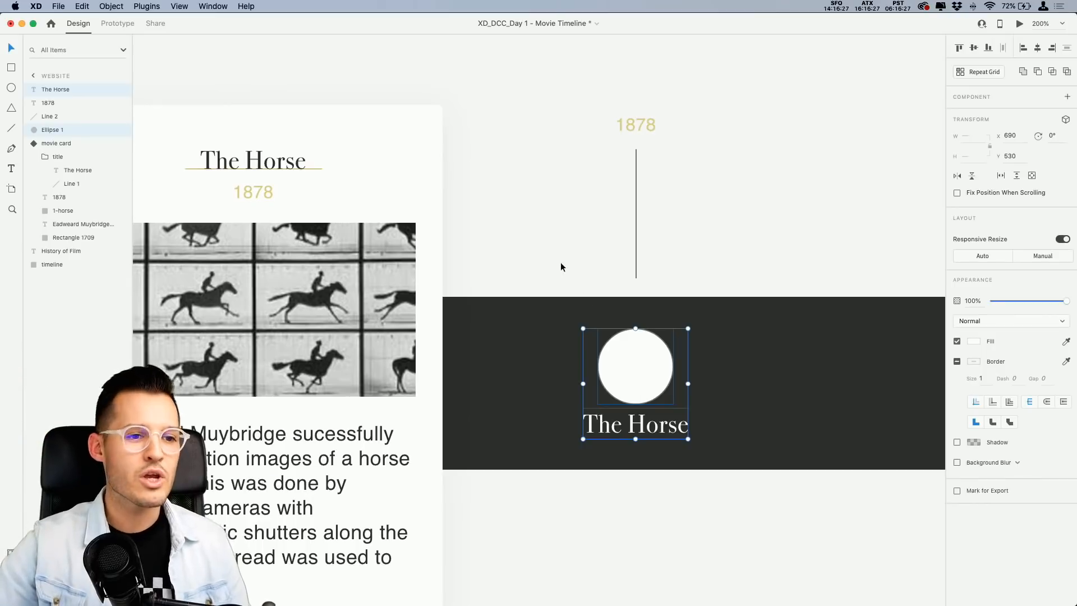
{"action": "scroll", "coordinate": [560, 261], "scroll_direction": "left", "scroll_amount": 5}
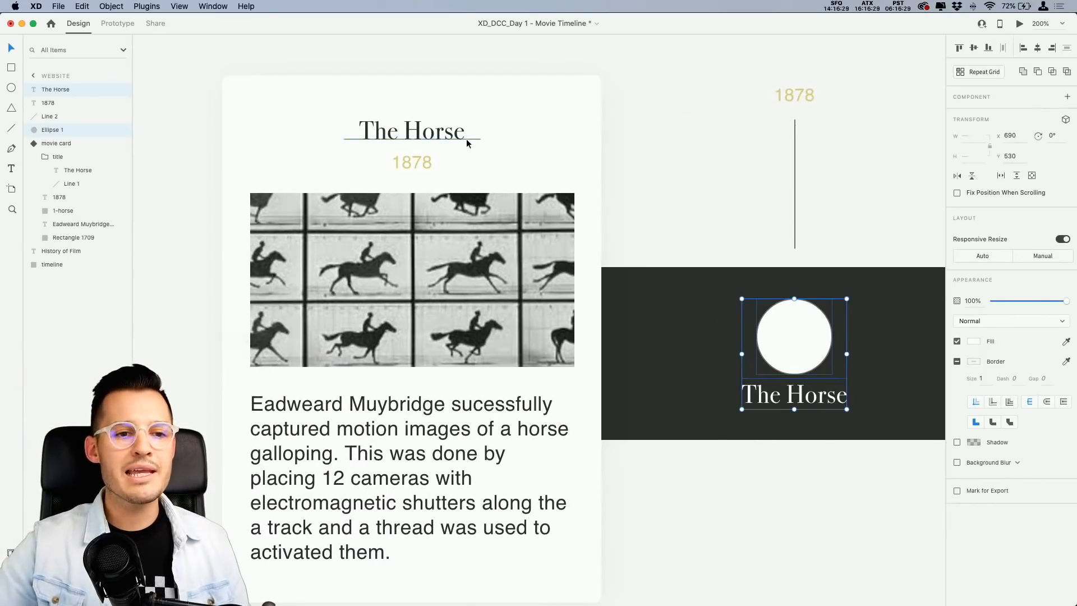
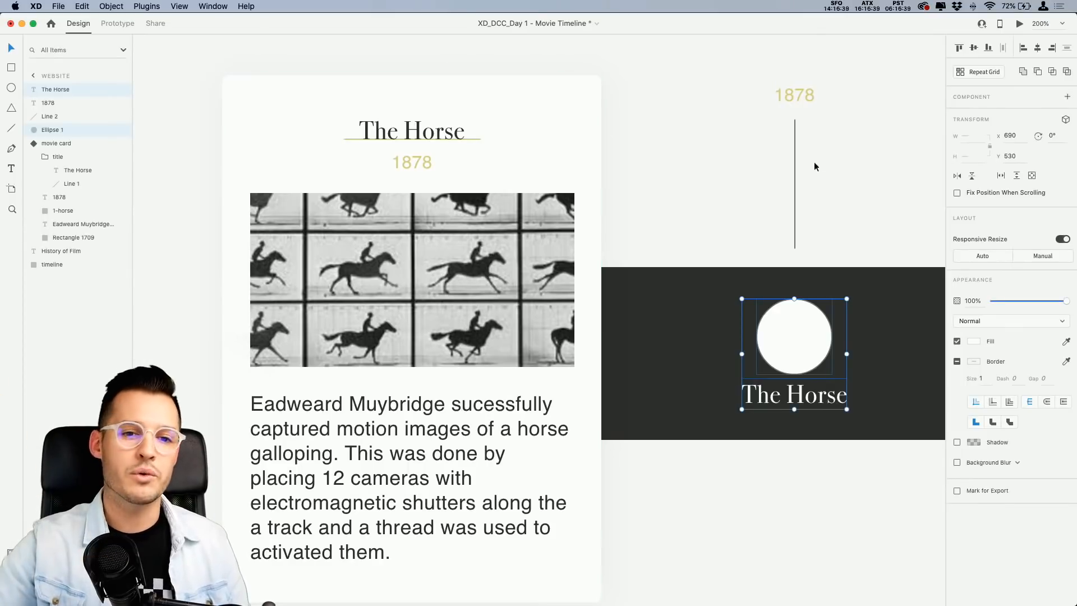
Color the vertical line's border with the gold sampled from the card's 1878 text (#D9D084) and save that color as a swatch.
{"action": "left_click", "coordinate": [796, 159]}
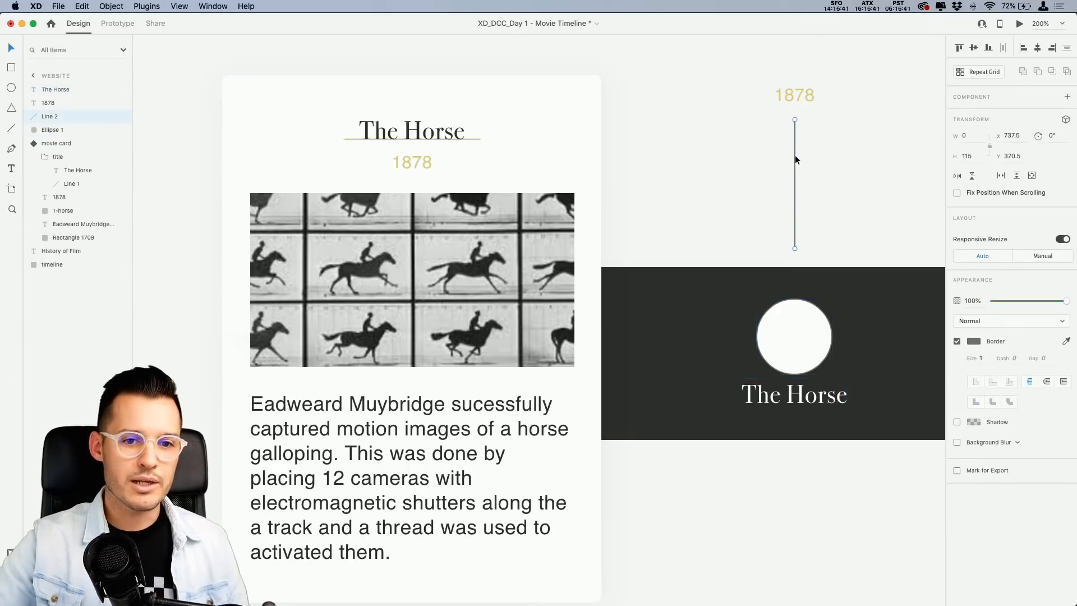
{"action": "left_click", "coordinate": [972, 341]}
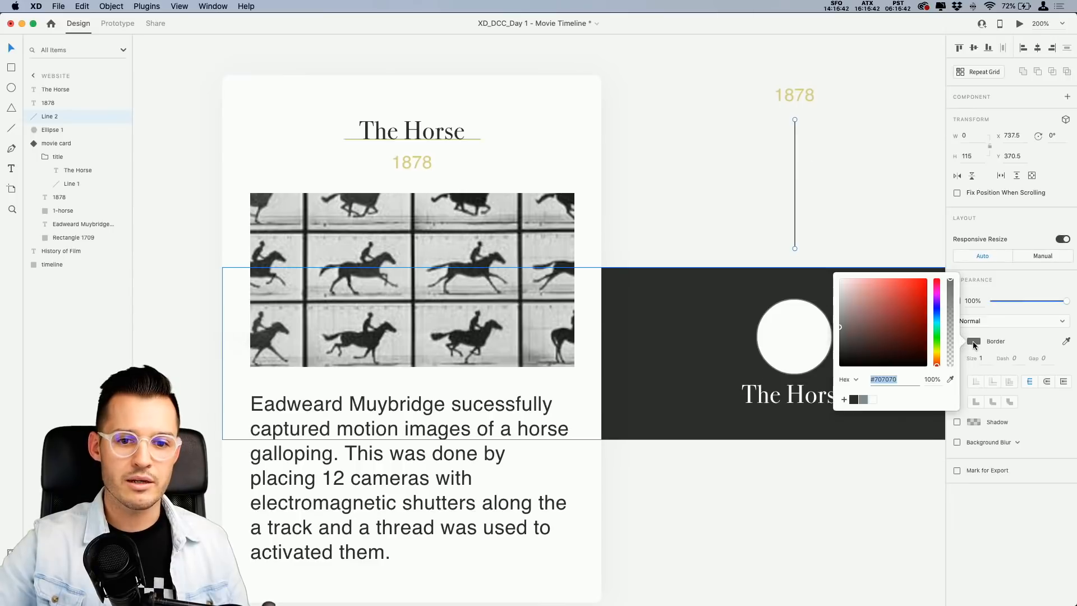
{"action": "left_click", "coordinate": [949, 379]}
{"action": "left_click", "coordinate": [428, 163]}
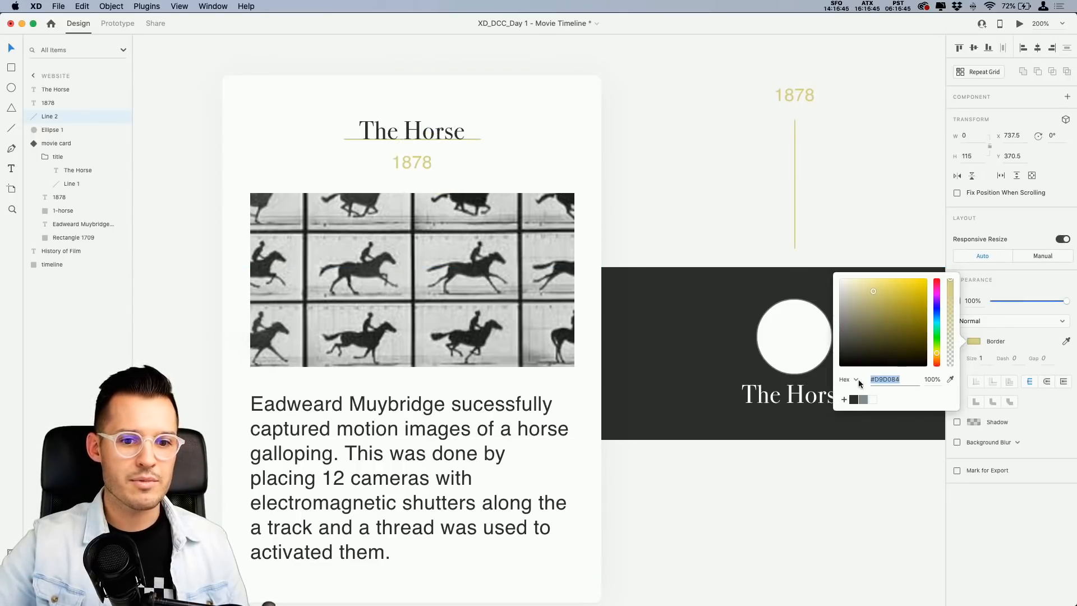
{"action": "left_click", "coordinate": [844, 399]}
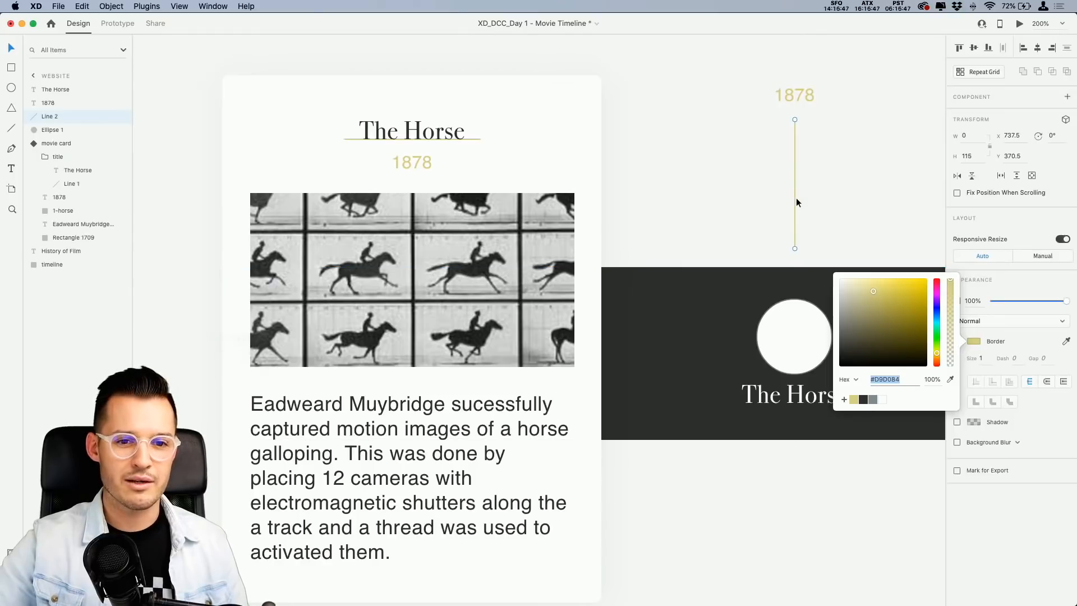
Rename the vertical line's layer to "time line indictaor".
{"action": "double_click", "coordinate": [52, 117]}
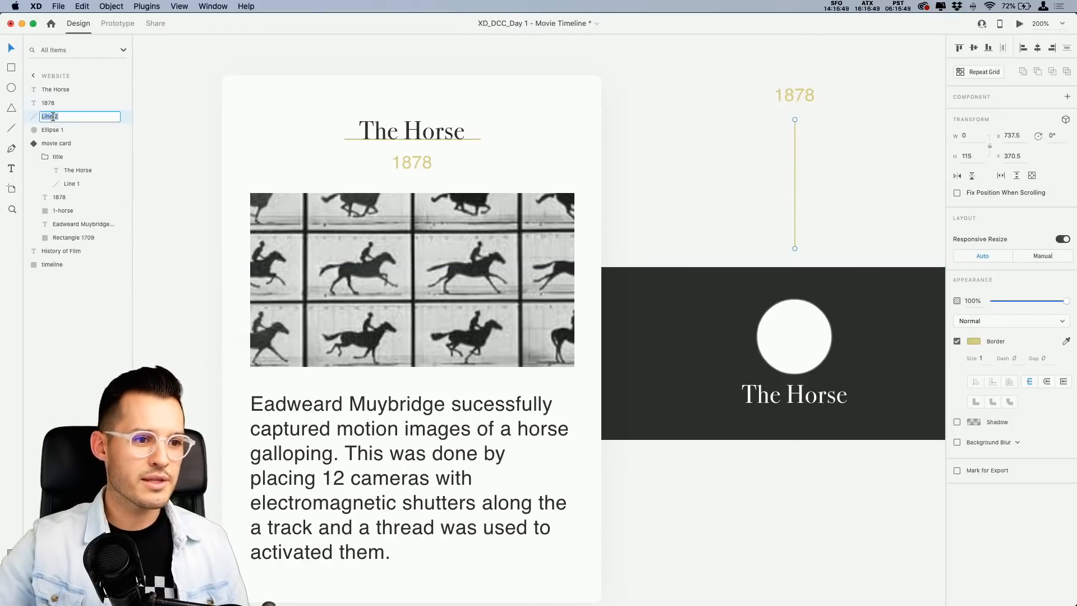
{"action": "type", "text": "time line indictaor"}
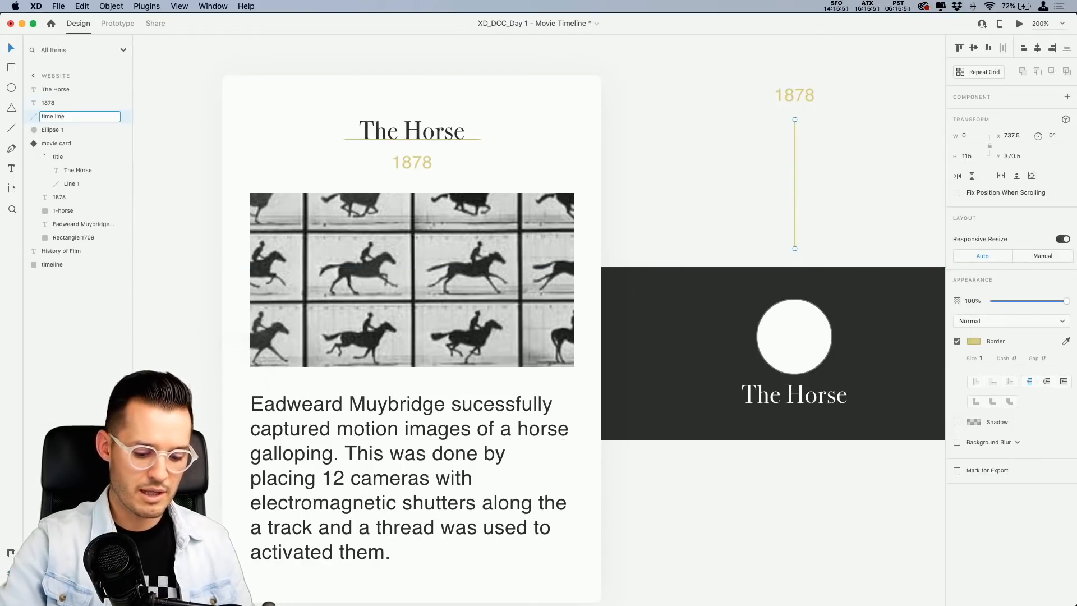
{"action": "key", "text": "Return"}
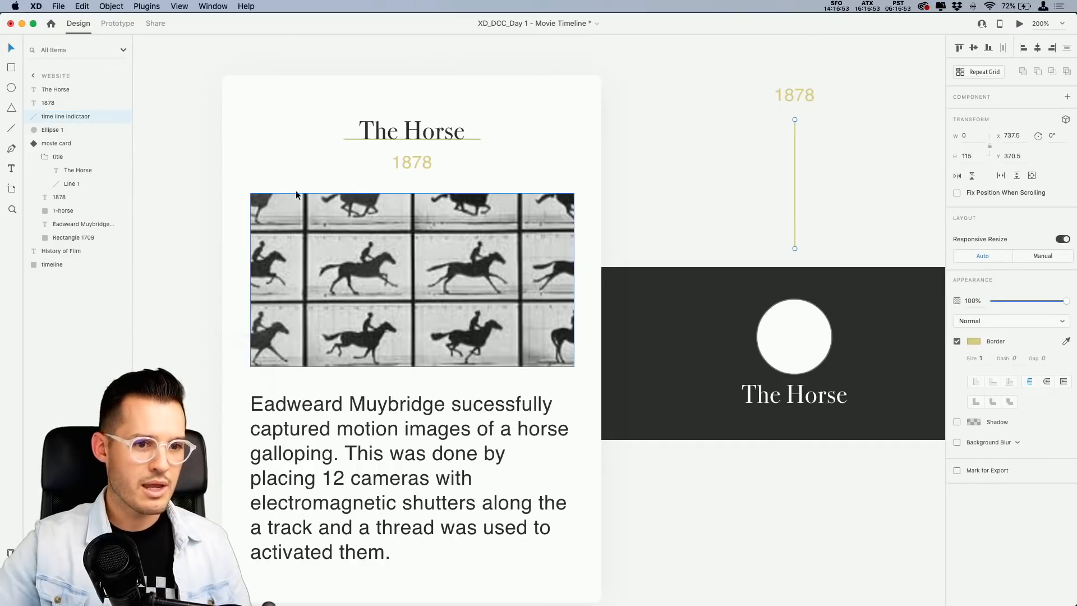
Try to paste the indicator line into the movie card, reorder it above the title, and center it on the card.
{"action": "left_click", "coordinate": [407, 134]}
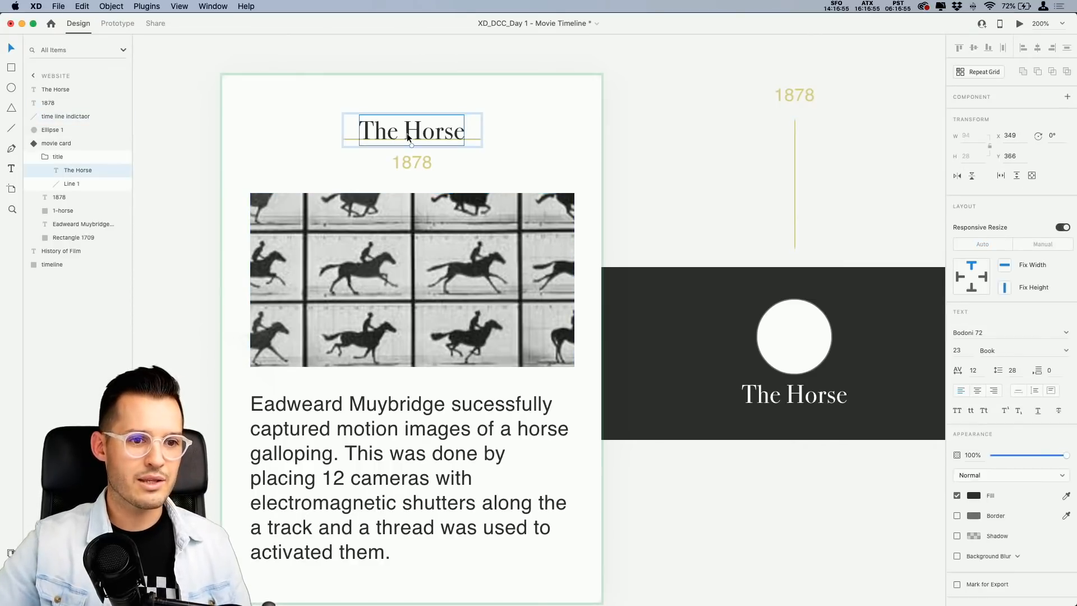
{"action": "left_click", "coordinate": [45, 157]}
{"action": "left_click", "coordinate": [56, 172]}
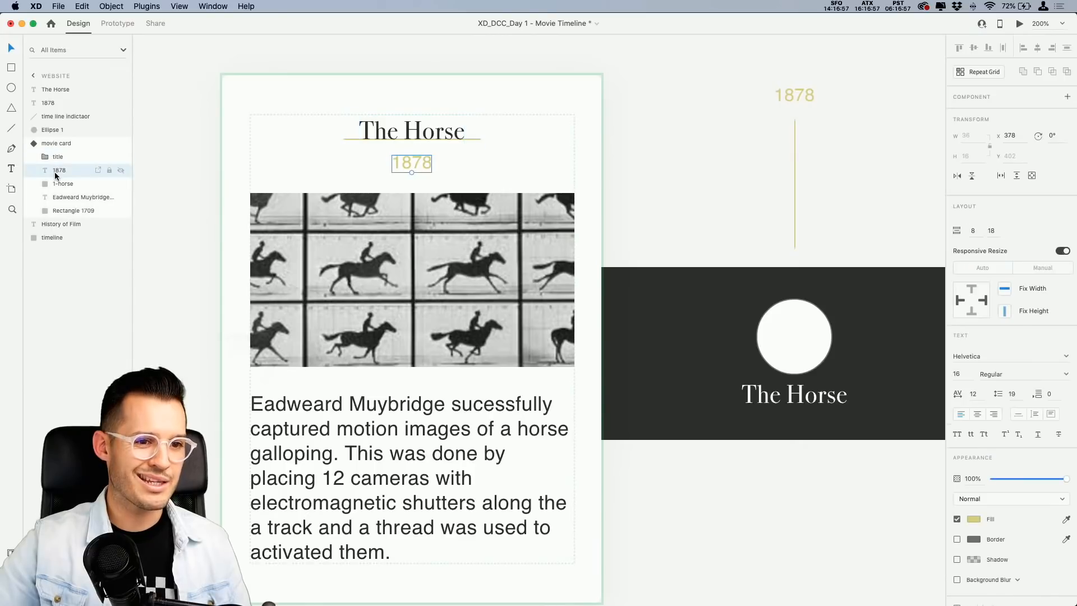
{"action": "key", "text": "super+v"}
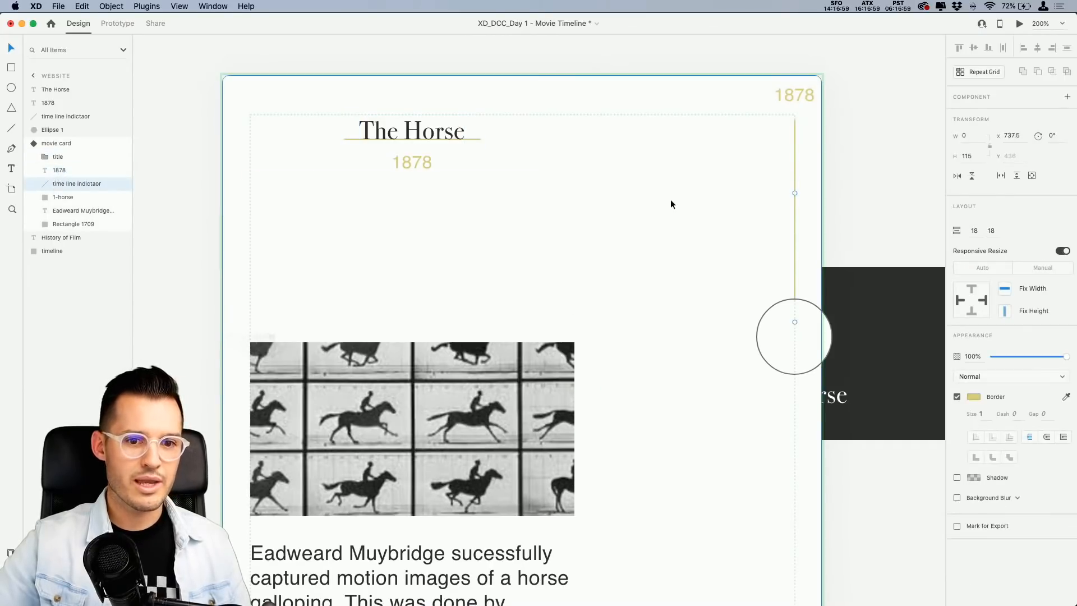
{"action": "left_click_drag", "start_coordinate": [69, 186], "coordinate": [66, 156]}
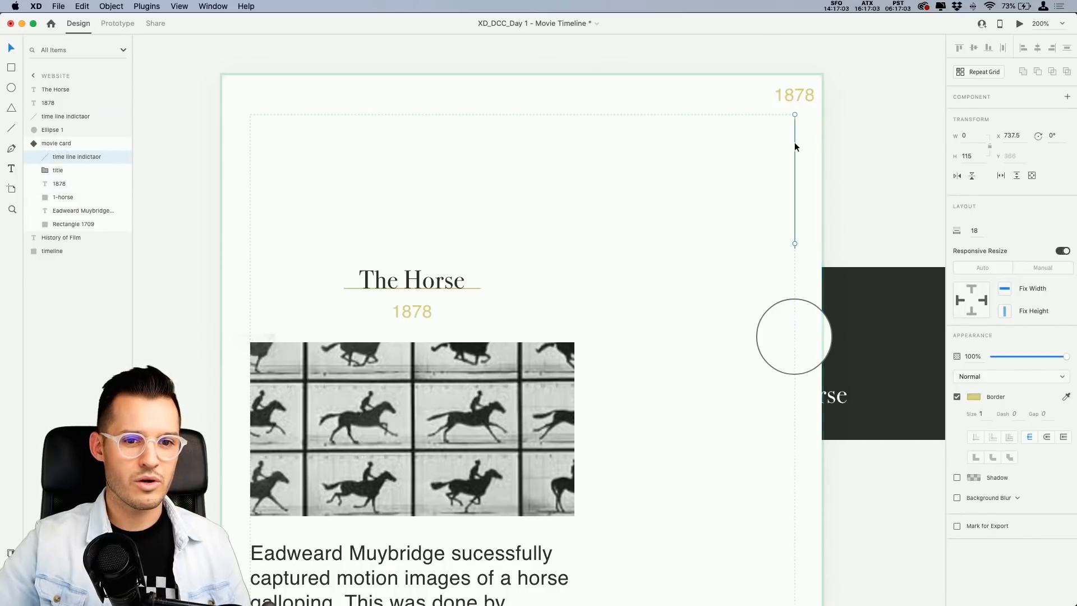
{"action": "left_click_drag", "start_coordinate": [794, 142], "coordinate": [497, 141]}
{"action": "key", "text": "super+z"}
{"action": "key", "text": "super+z"}
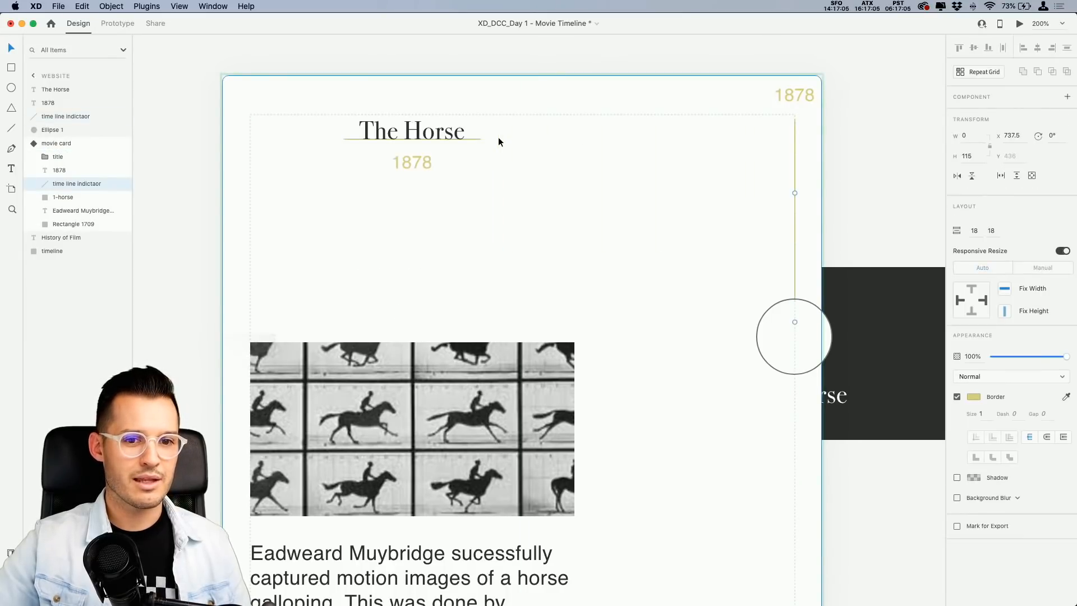
{"action": "key", "text": "super+z"}
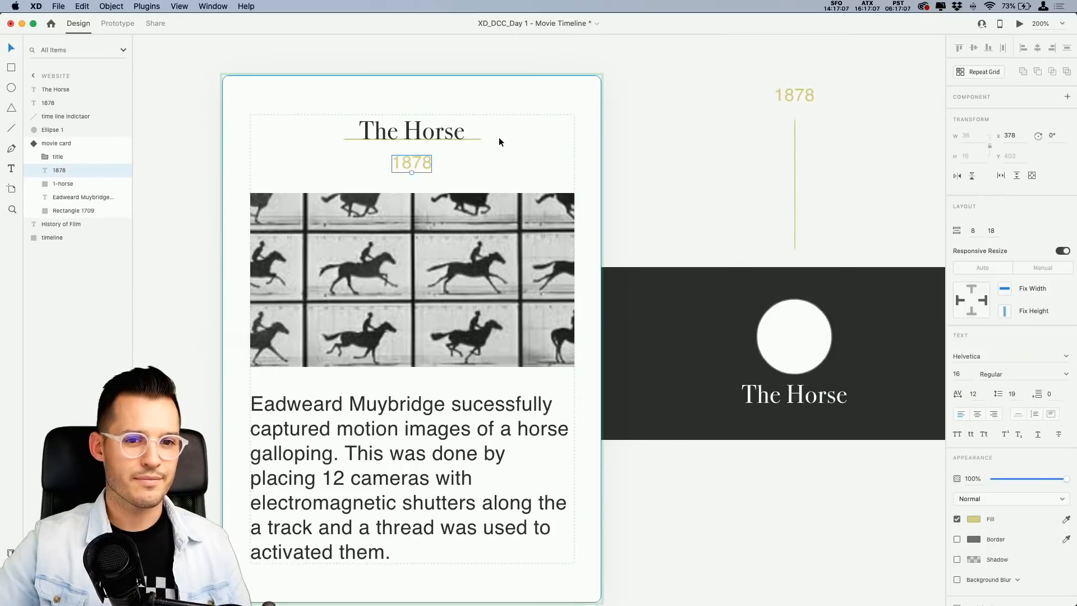
Move the Stack setting from the movie card component to a new inner group holding all of its contents.
{"action": "left_click", "coordinate": [53, 147]}
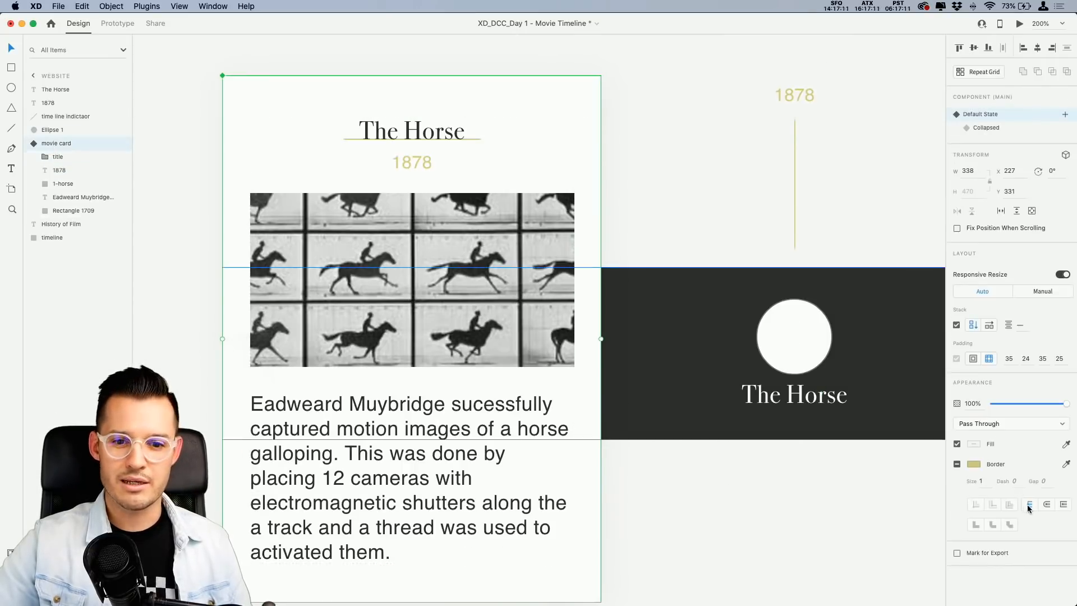
{"action": "left_click", "coordinate": [957, 325]}
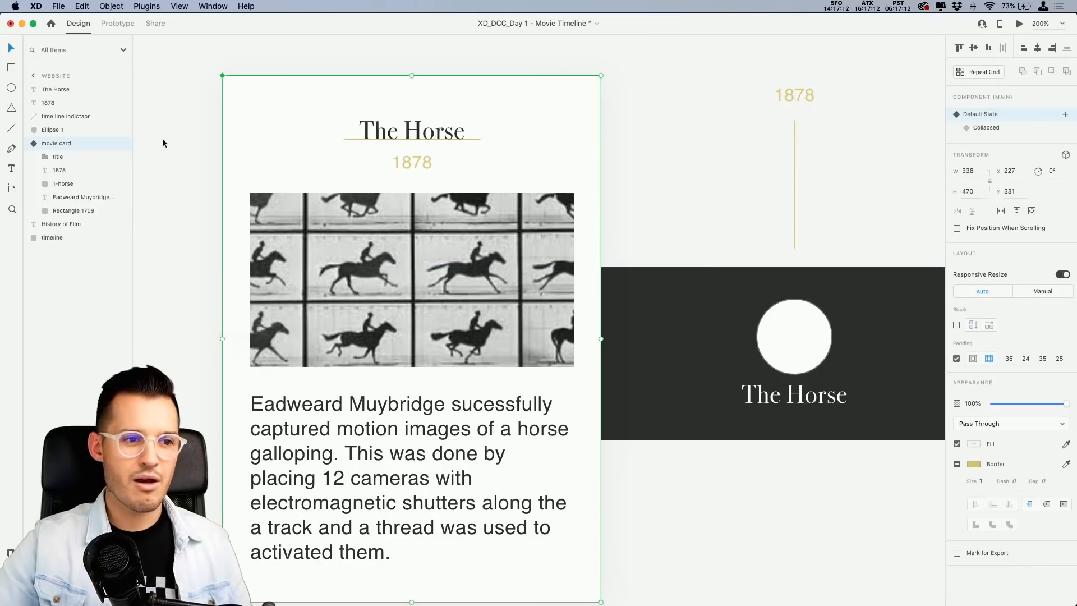
{"action": "left_click", "coordinate": [56, 157]}
{"action": "left_click", "coordinate": [76, 210], "text": "shift"}
{"action": "key", "text": "super+g"}
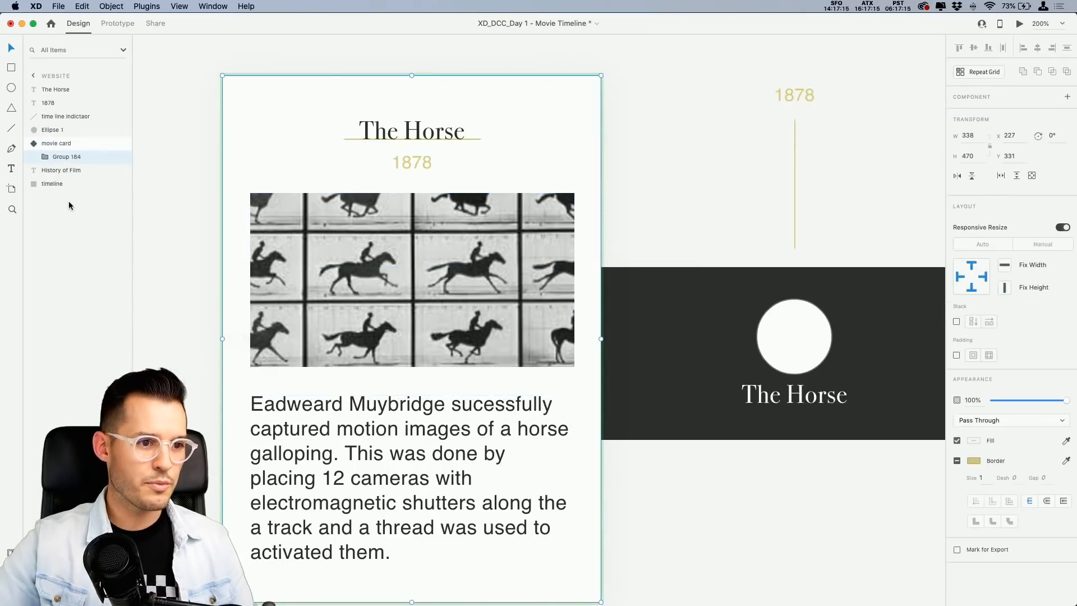
{"action": "left_click", "coordinate": [956, 323]}
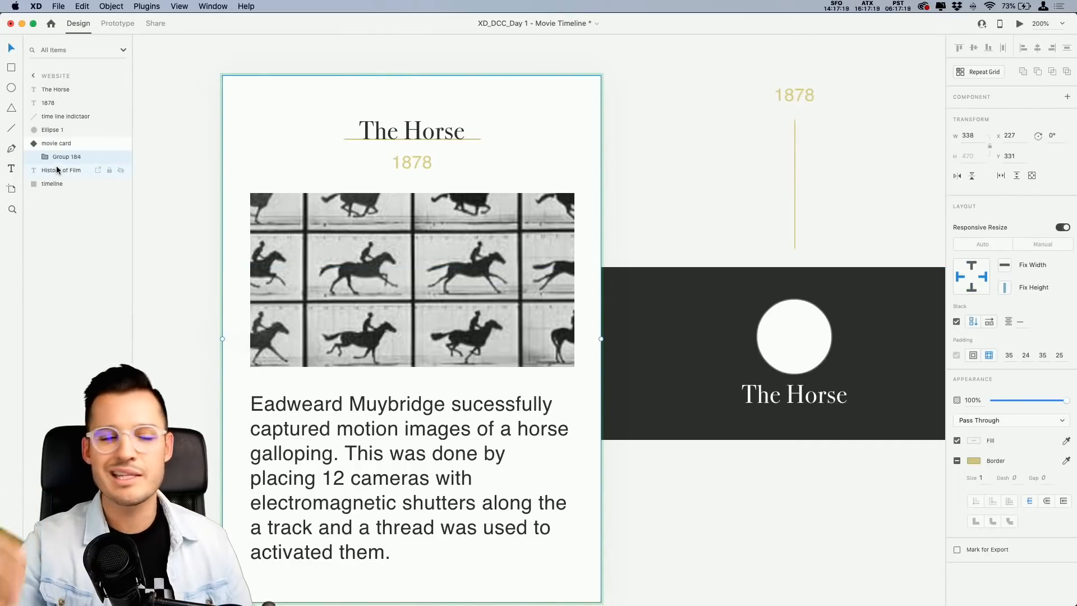
Paste the indicator line into the movie card, then center the original line over the card at Y 524.5 and make it fully transparent.
{"action": "key", "text": "super+v"}
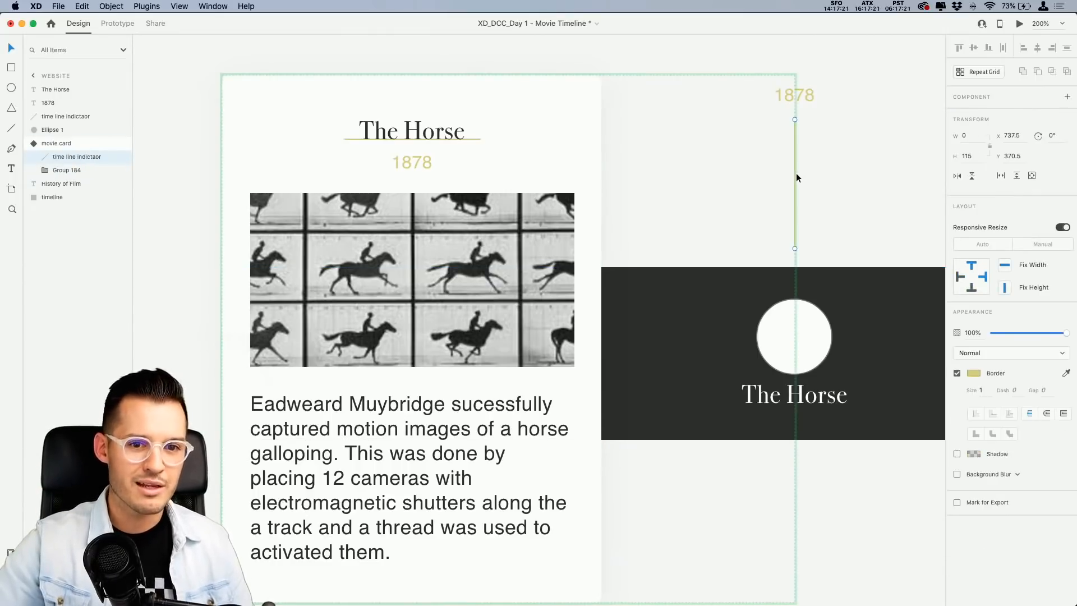
{"action": "left_click_drag", "start_coordinate": [795, 175], "coordinate": [413, 171]}
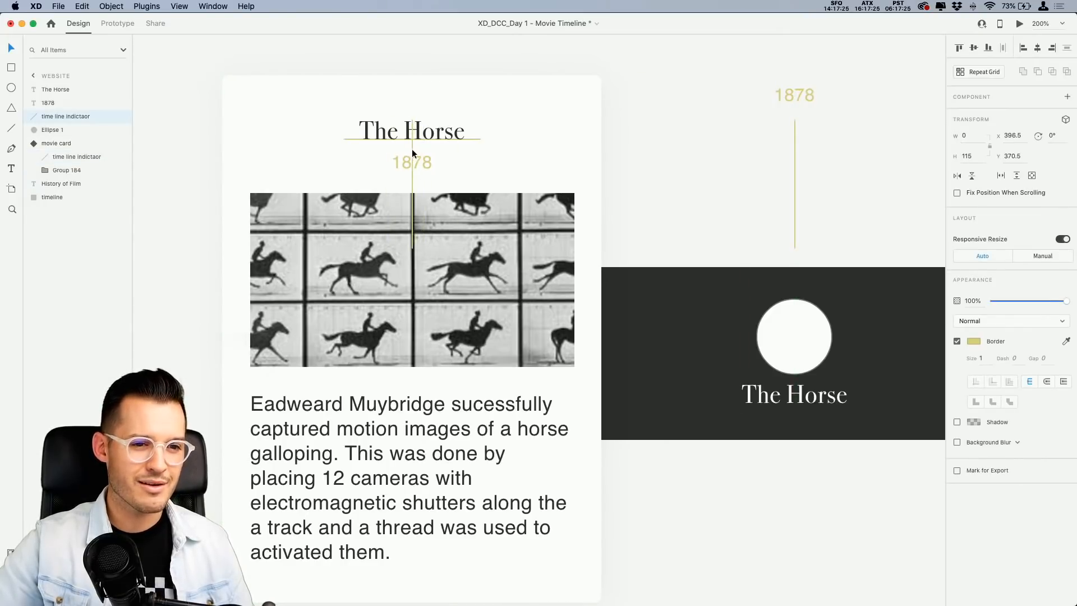
{"action": "left_click_drag", "start_coordinate": [412, 149], "coordinate": [421, 319]}
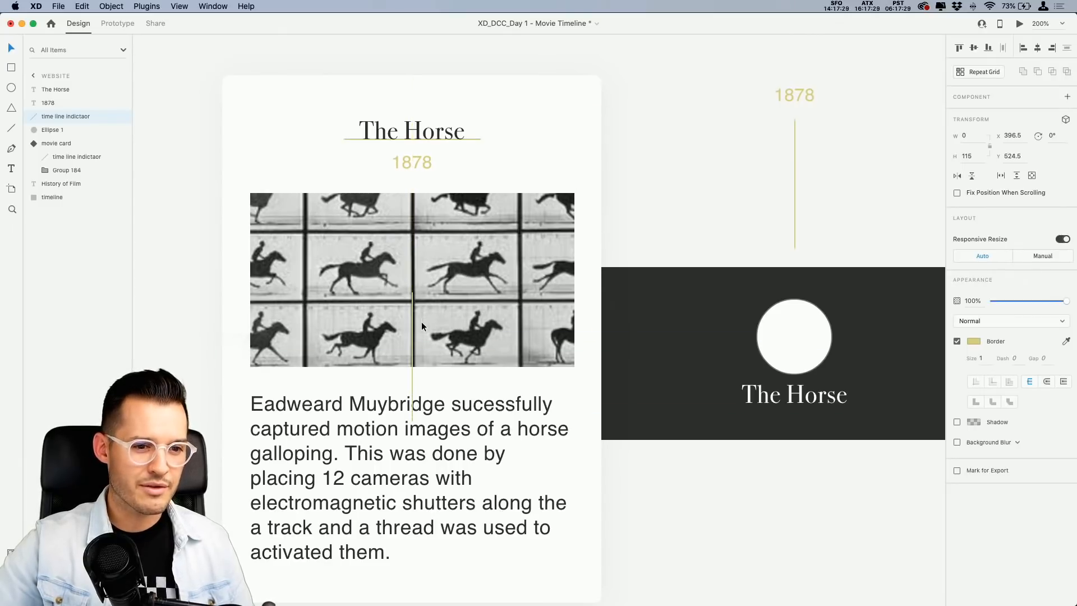
{"action": "left_click_drag", "start_coordinate": [1065, 302], "coordinate": [803, 305]}
Delete the indicator line nested in the movie card and paste a copy of it outside the card, below the separate 1878 text.
{"action": "scroll", "coordinate": [714, 105], "scroll_direction": "right", "scroll_amount": 5}
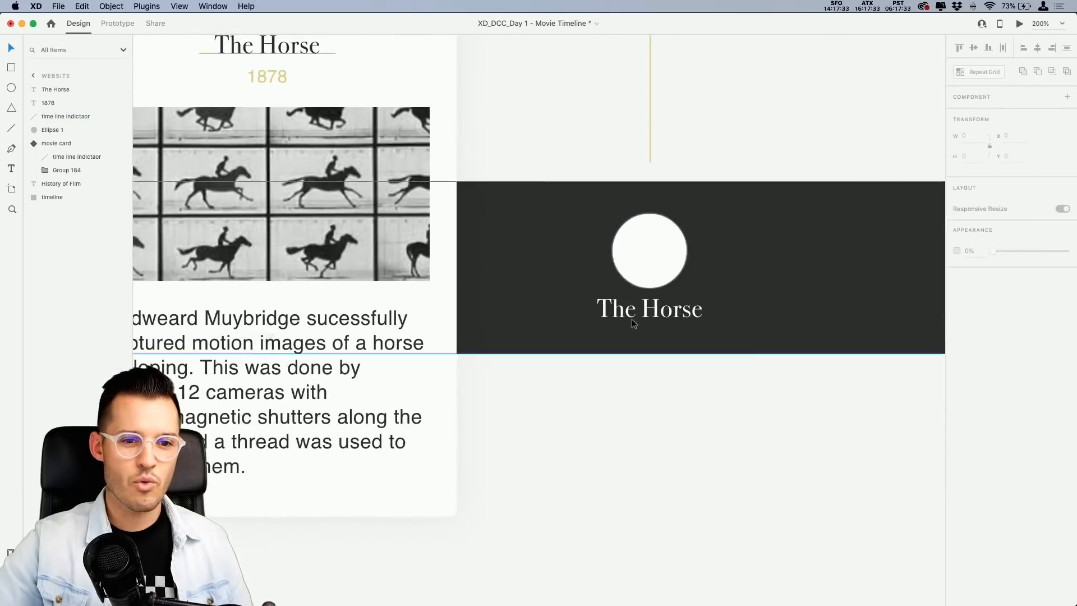
{"action": "scroll", "coordinate": [615, 372], "scroll_direction": "up", "scroll_amount": 2}
{"action": "scroll", "coordinate": [614, 371], "scroll_direction": "right", "scroll_amount": 2}
{"action": "left_click", "coordinate": [598, 385]}
{"action": "left_click", "coordinate": [584, 332], "text": "shift"}
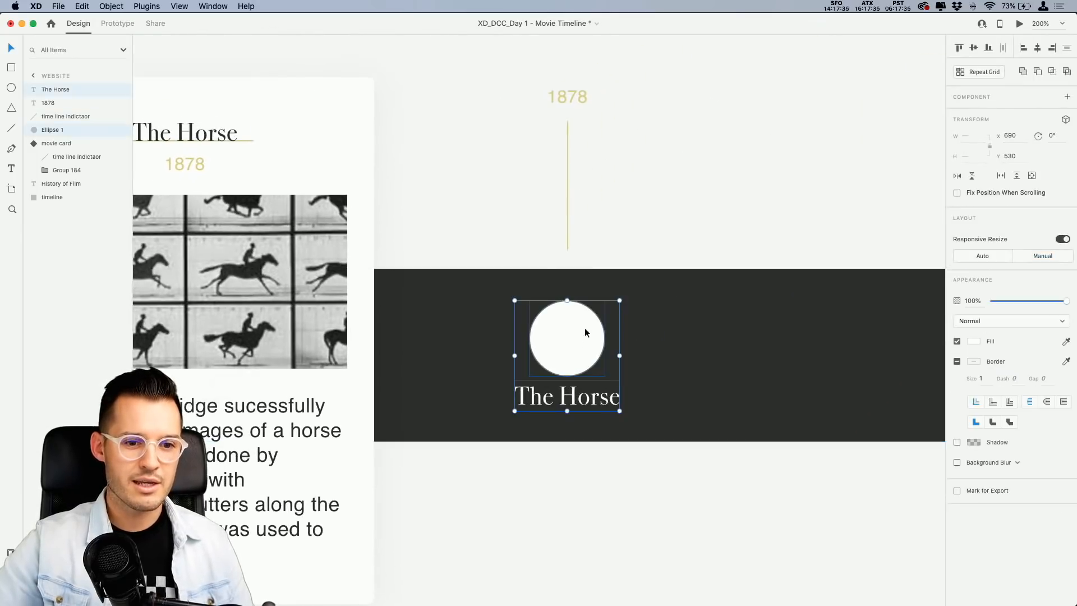
{"action": "double_click", "coordinate": [568, 191]}
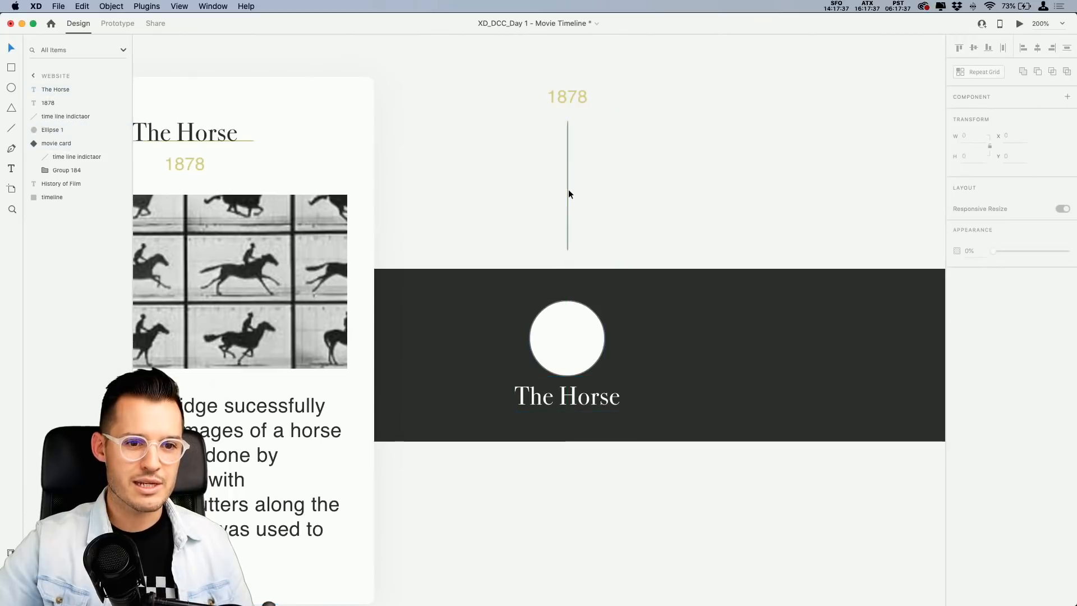
{"action": "key", "text": "Delete"}
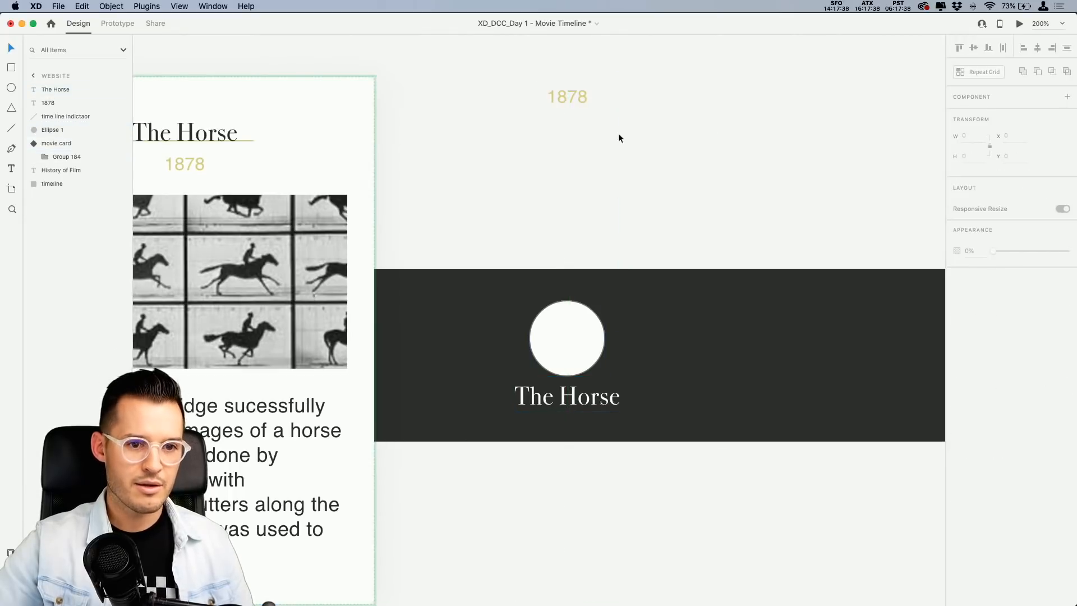
{"action": "key", "text": "super+v"}
Move the pasted line, separate 1878 text, circle and white heading together away from the card to X 1083.
{"action": "left_click", "coordinate": [565, 104], "text": "shift"}
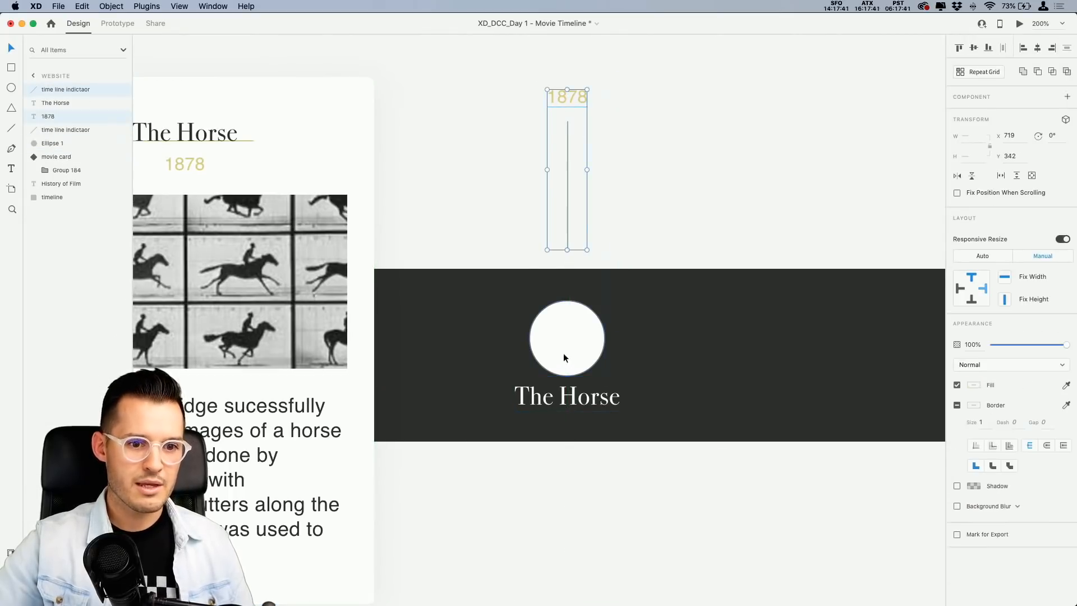
{"action": "left_click", "coordinate": [563, 352], "text": "shift"}
{"action": "left_click", "coordinate": [560, 403], "text": "shift"}
{"action": "left_click_drag", "start_coordinate": [559, 402], "coordinate": [946, 398]}
{"action": "left_click_drag", "start_coordinate": [562, 370], "coordinate": [707, 403]}
Fold up the movie card's layer contents and switch the component to its Collapsed state.
{"action": "key", "text": "super+minus"}
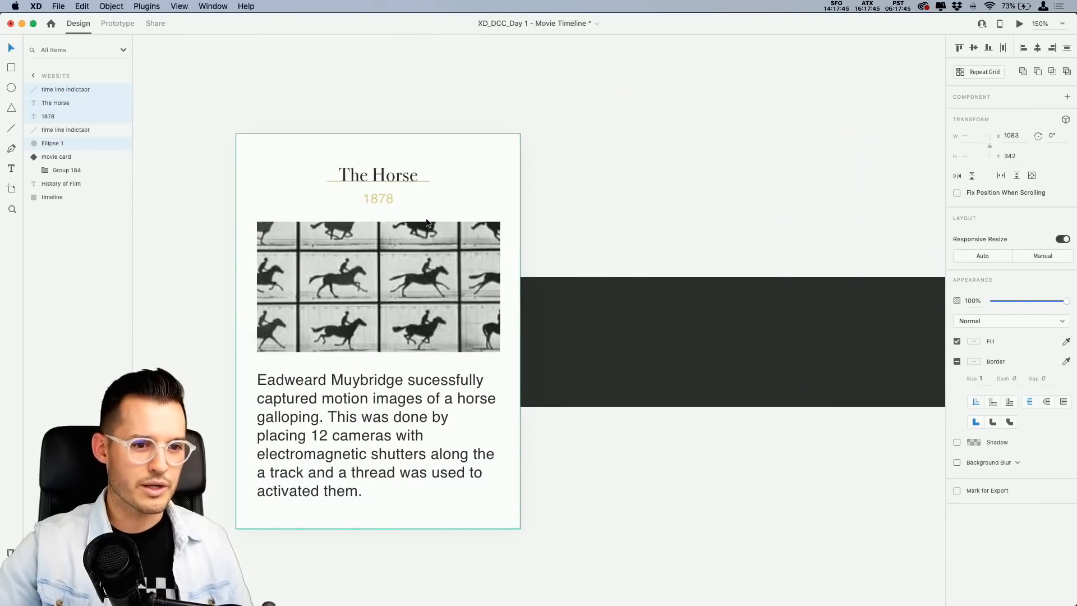
{"action": "left_click", "coordinate": [415, 225]}
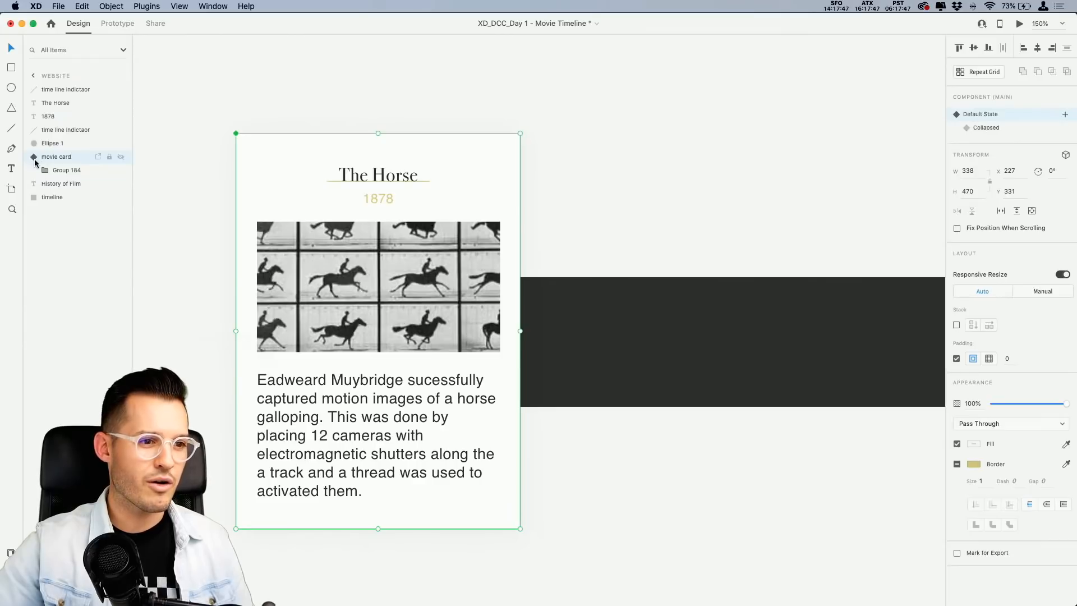
{"action": "left_click", "coordinate": [121, 157]}
{"action": "left_click", "coordinate": [121, 156]}
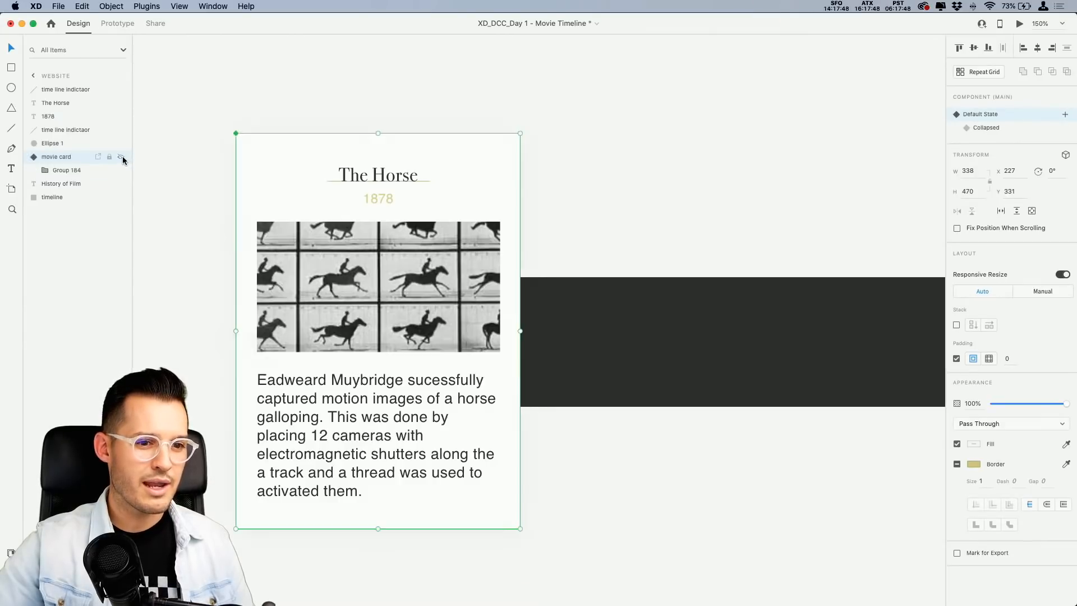
{"action": "left_click", "coordinate": [35, 159]}
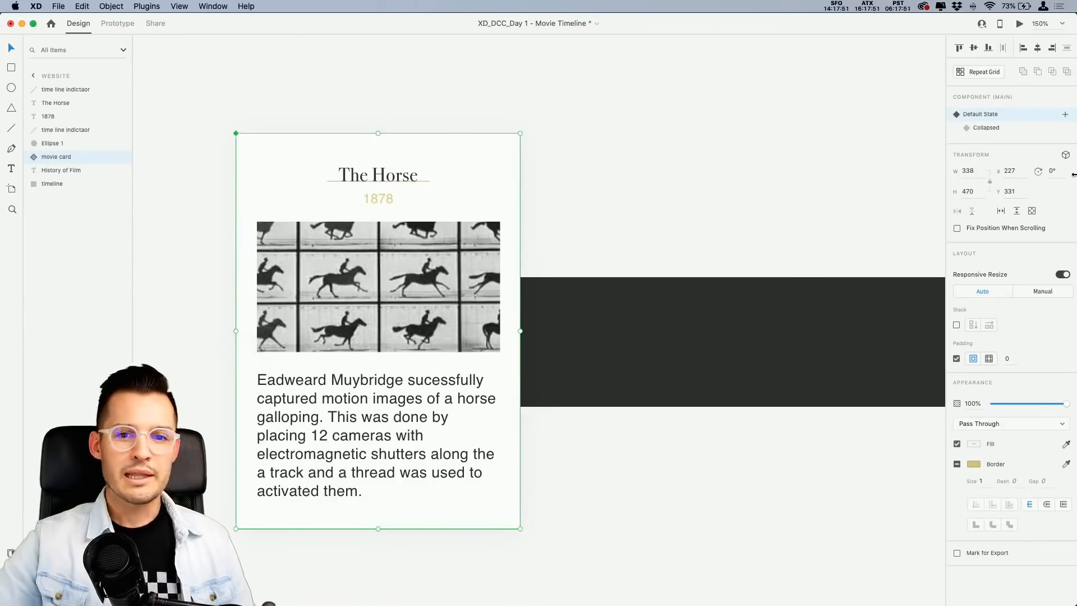
{"action": "left_click", "coordinate": [986, 128]}
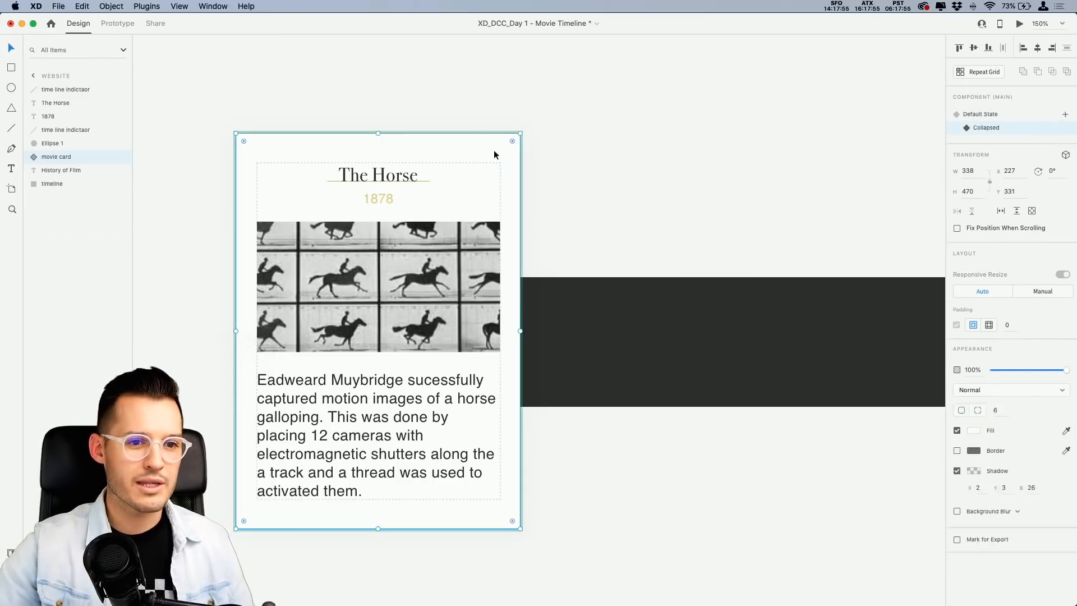
Resize the card's background rectangle to 154 px high at Y 502, matching the dark band, and reduce its corner radius to 0.
{"action": "double_click", "coordinate": [384, 147]}
{"action": "left_click_drag", "start_coordinate": [377, 134], "coordinate": [378, 260]}
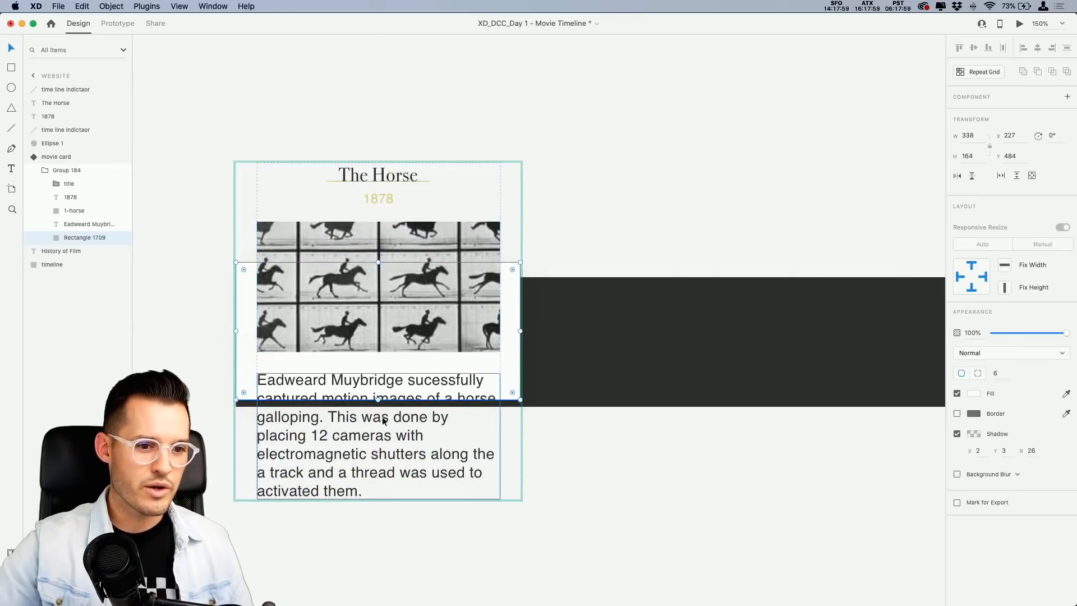
{"action": "left_click_drag", "start_coordinate": [377, 400], "coordinate": [377, 405]}
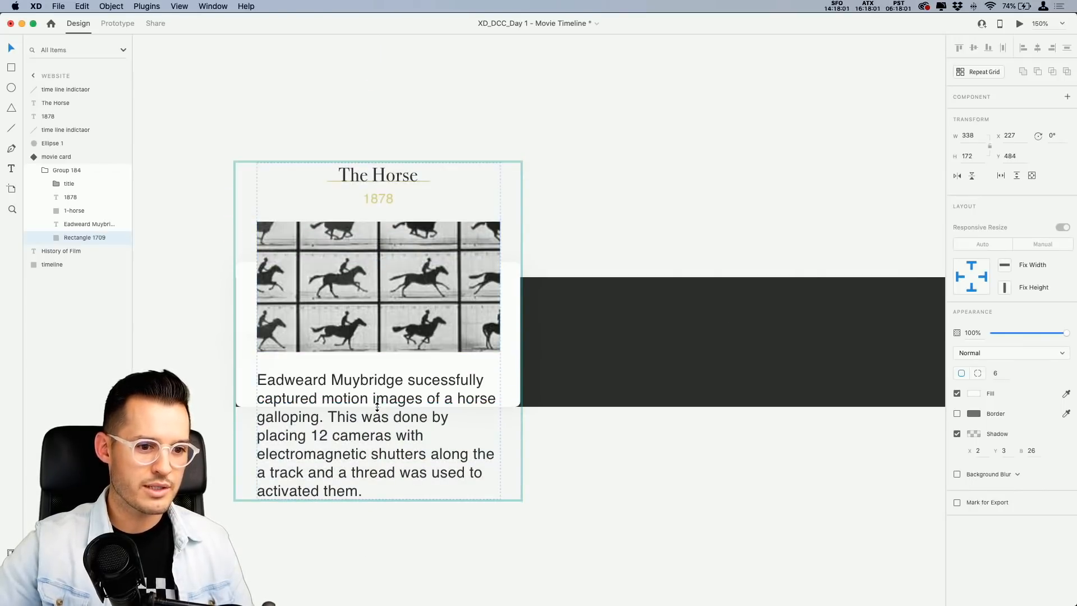
{"action": "left_click_drag", "start_coordinate": [377, 262], "coordinate": [377, 273]}
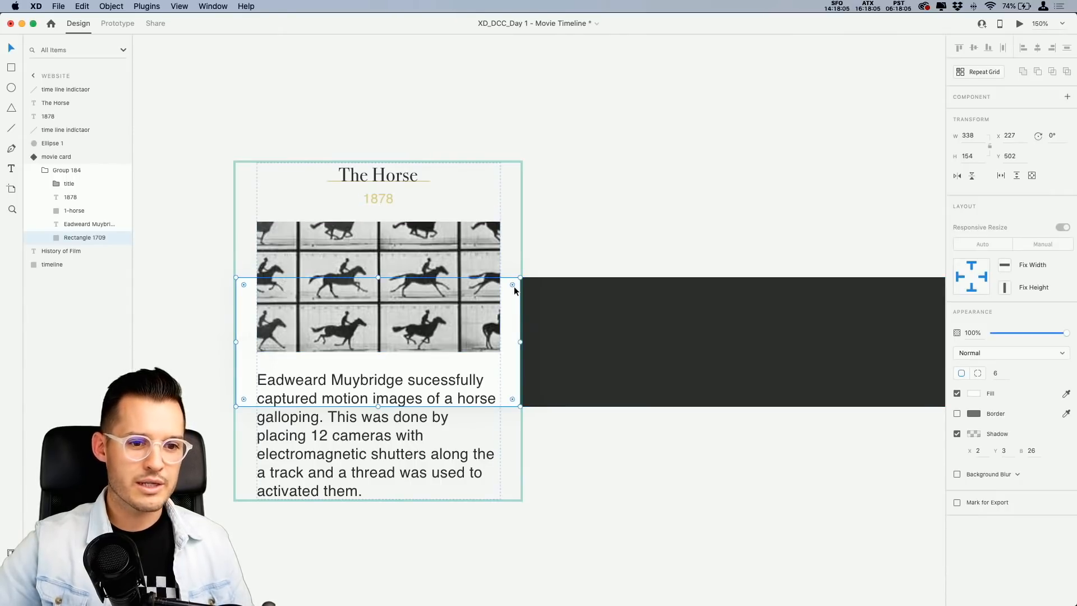
{"action": "left_click_drag", "start_coordinate": [510, 284], "coordinate": [519, 277]}
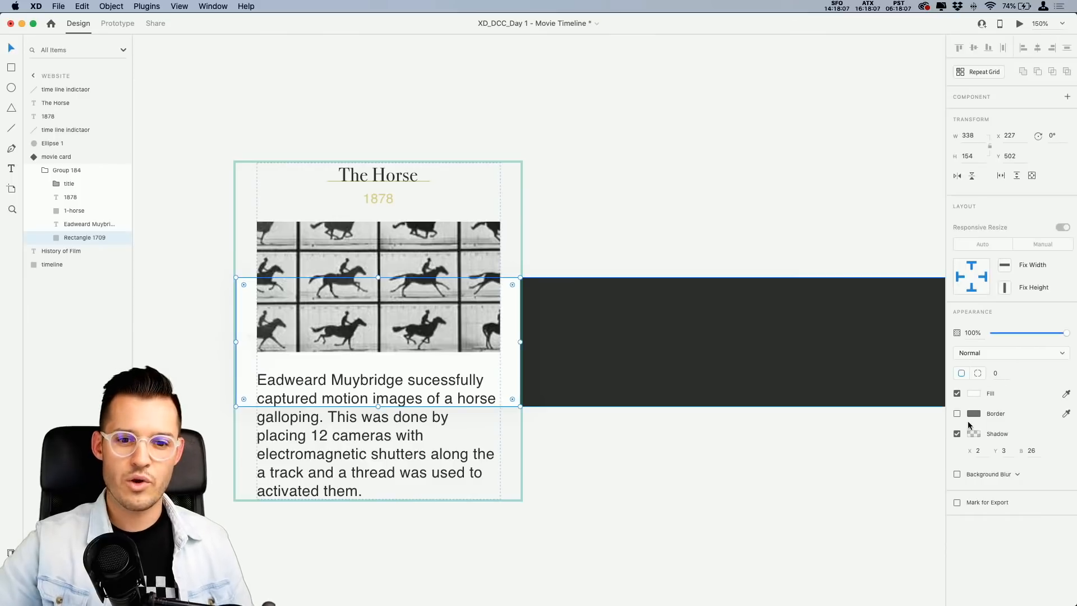
Turn off the background rectangle's shadow and try to move the description text up over the horse image in the Collapsed state.
{"action": "left_click", "coordinate": [957, 434]}
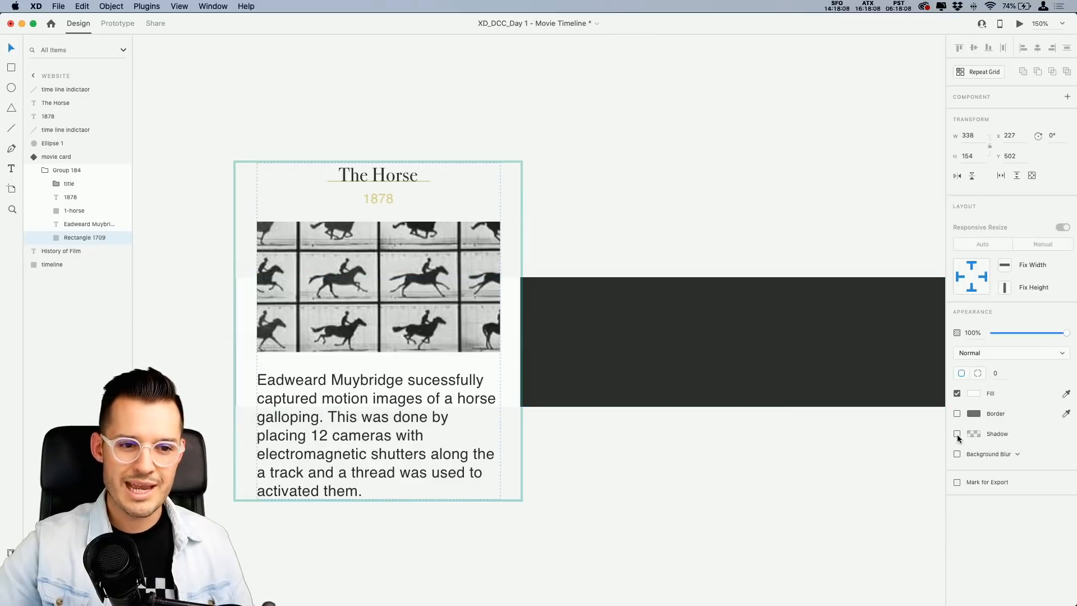
{"action": "left_click", "coordinate": [390, 405]}
{"action": "left_click_drag", "start_coordinate": [403, 389], "coordinate": [415, 304]}
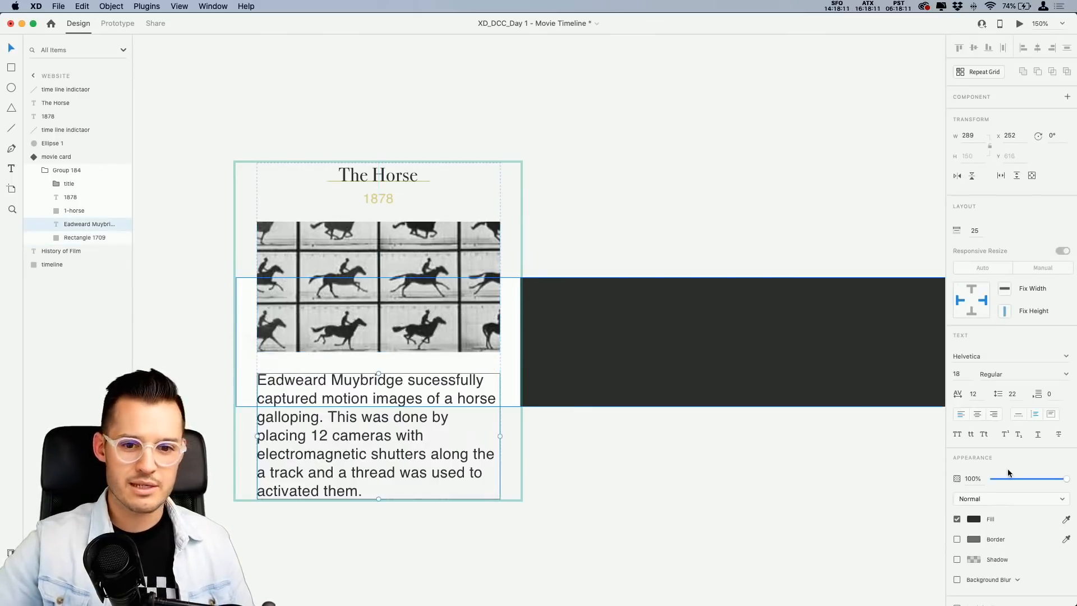
Check the stack setting of the Collapsed content group and try again to move the description text upward.
{"action": "left_click", "coordinate": [67, 169]}
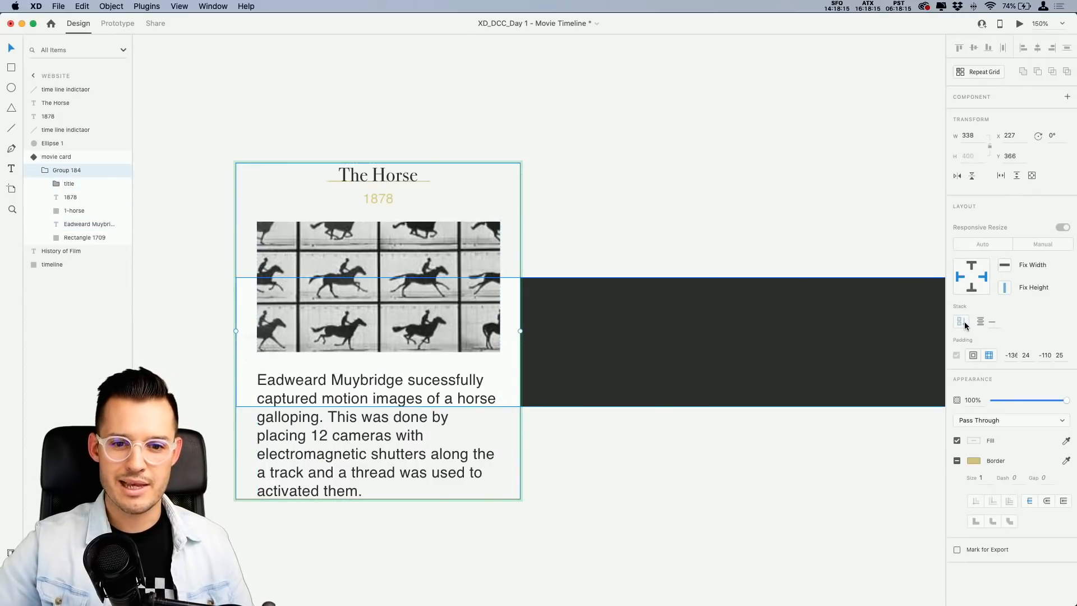
{"action": "left_click", "coordinate": [439, 206]}
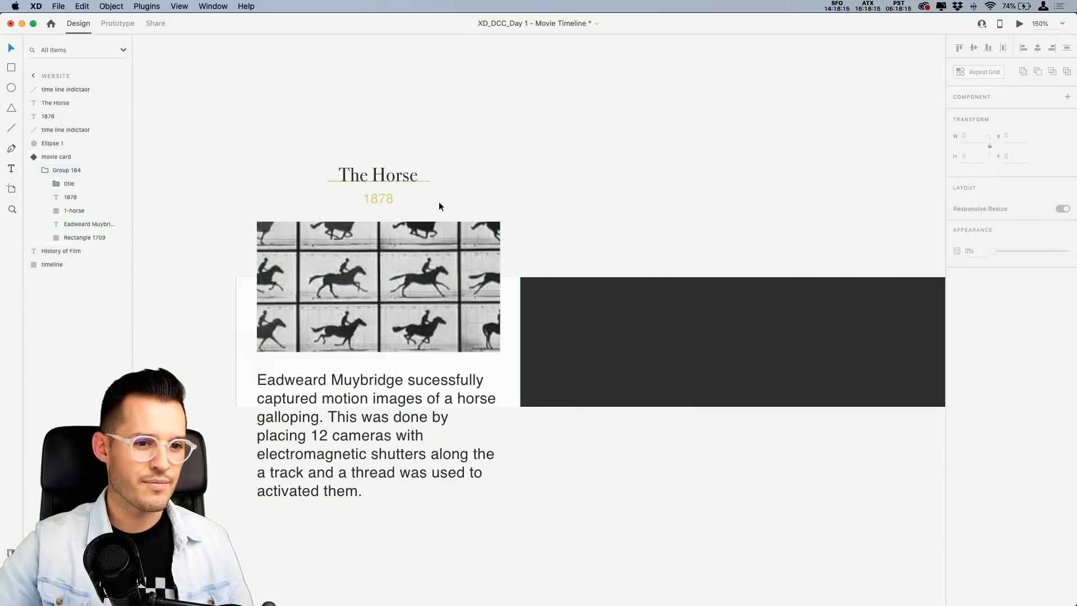
{"action": "left_click", "coordinate": [61, 156]}
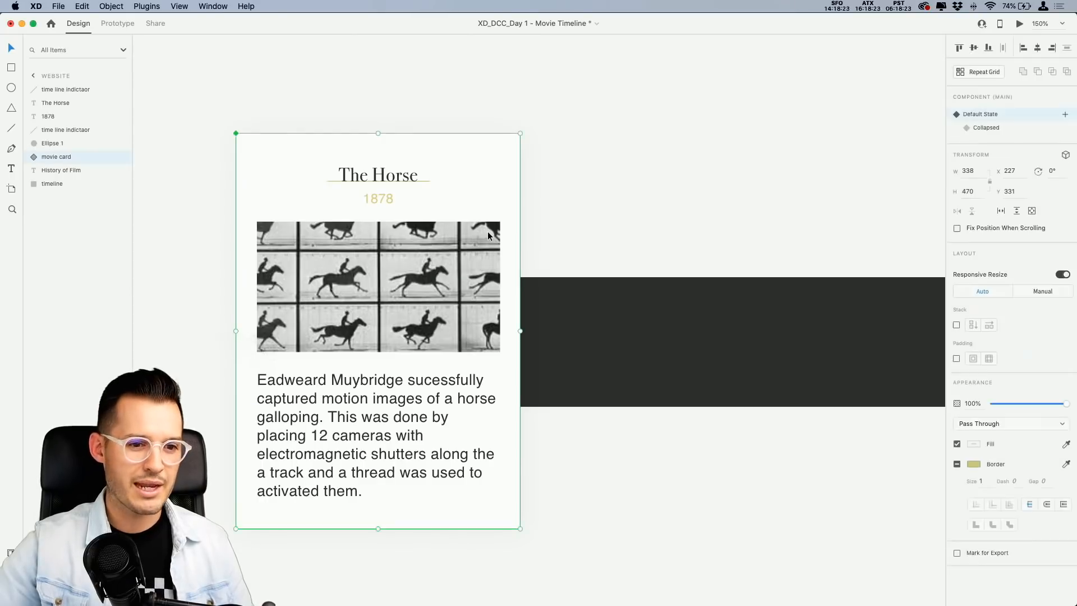
{"action": "double_click", "coordinate": [420, 377]}
{"action": "left_click_drag", "start_coordinate": [420, 377], "coordinate": [412, 306]}
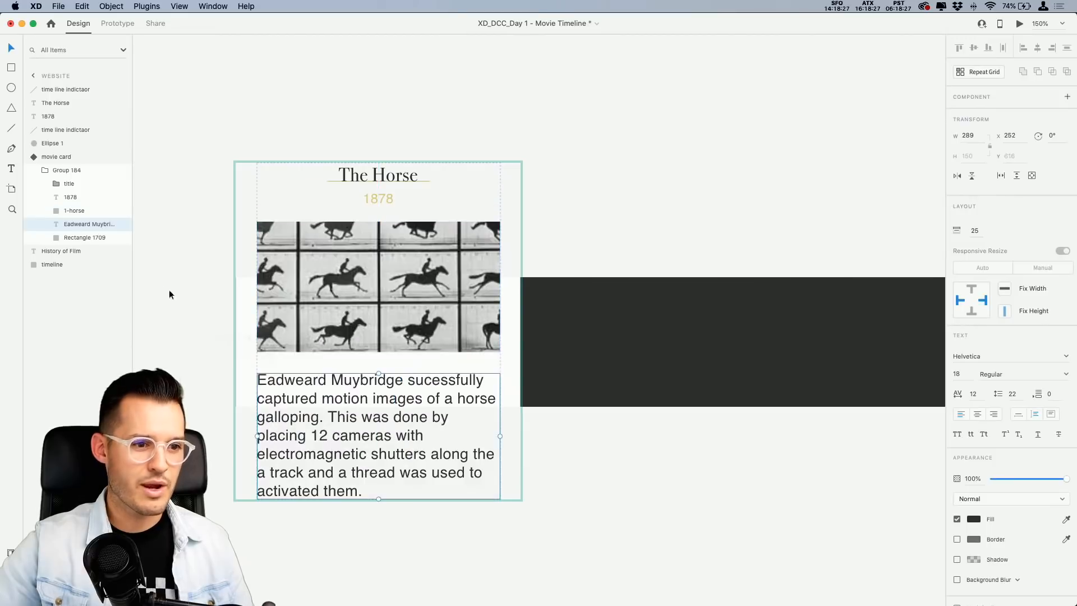
Return the movie card to its Default State and turn off stacking on its content group.
{"action": "left_click", "coordinate": [70, 171]}
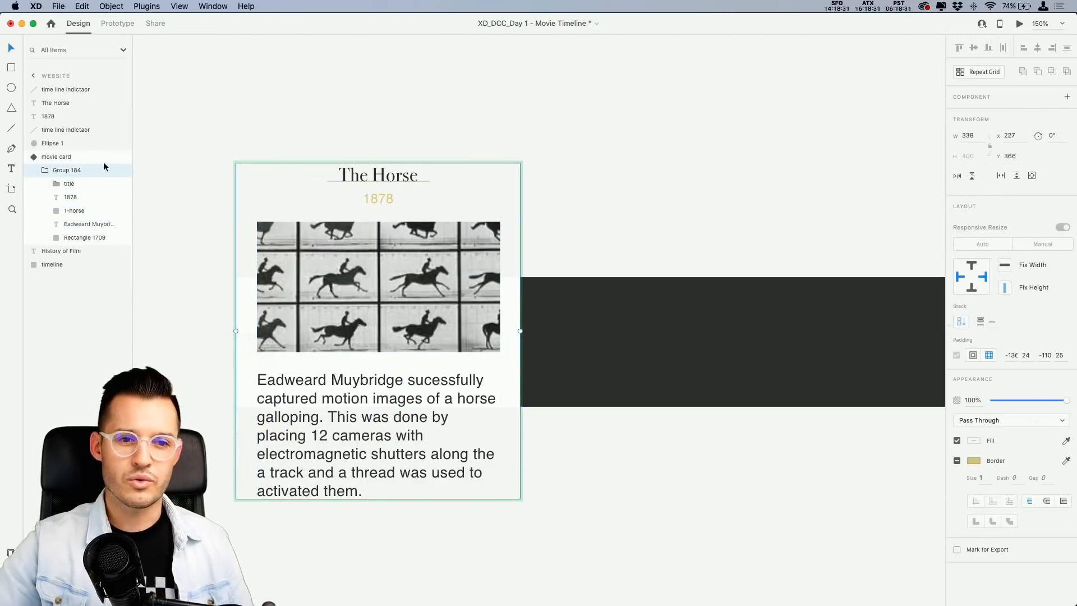
{"action": "left_click", "coordinate": [68, 160]}
{"action": "left_click", "coordinate": [983, 115]}
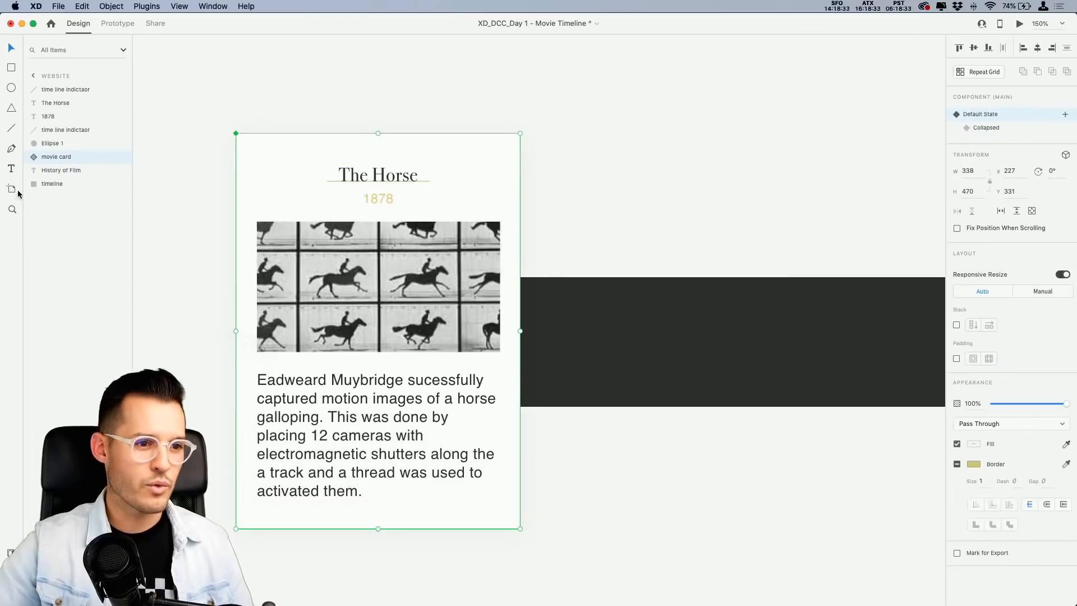
{"action": "left_click", "coordinate": [63, 171]}
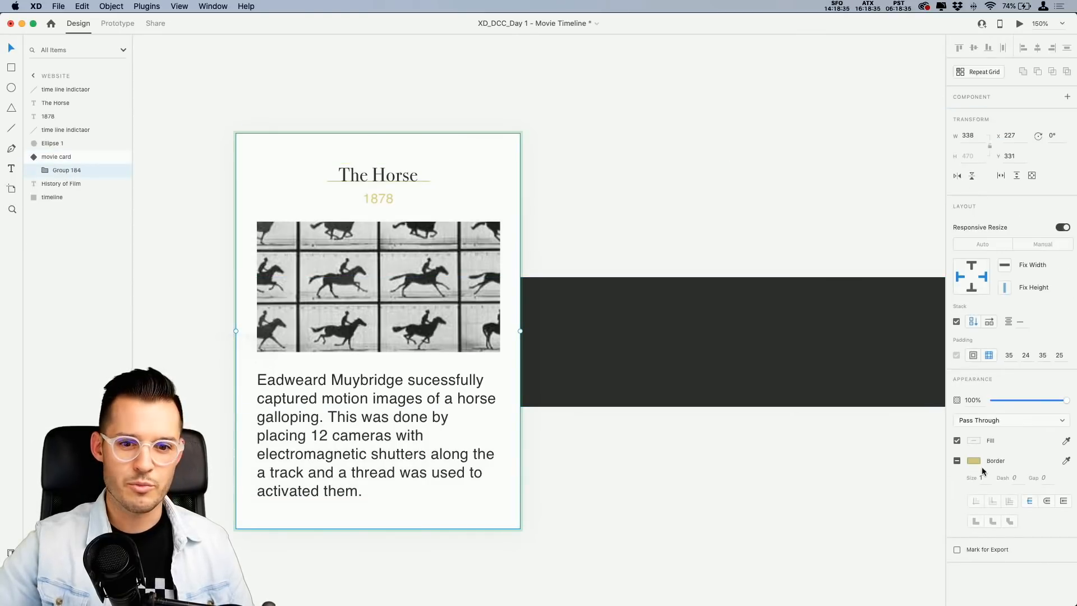
{"action": "left_click", "coordinate": [649, 192]}
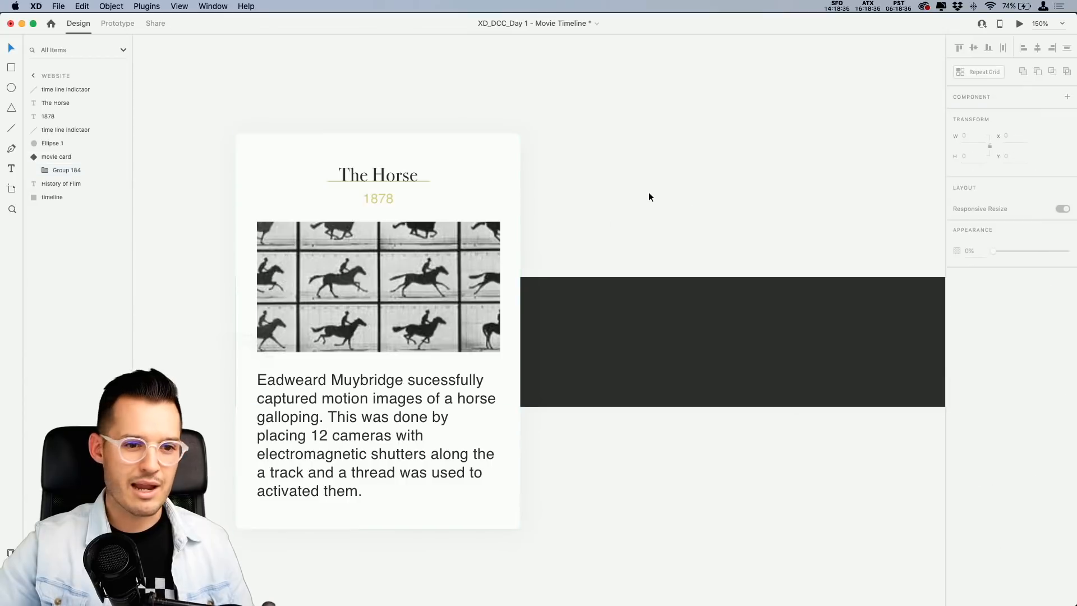
{"action": "left_click", "coordinate": [426, 268]}
{"action": "double_click", "coordinate": [428, 271]}
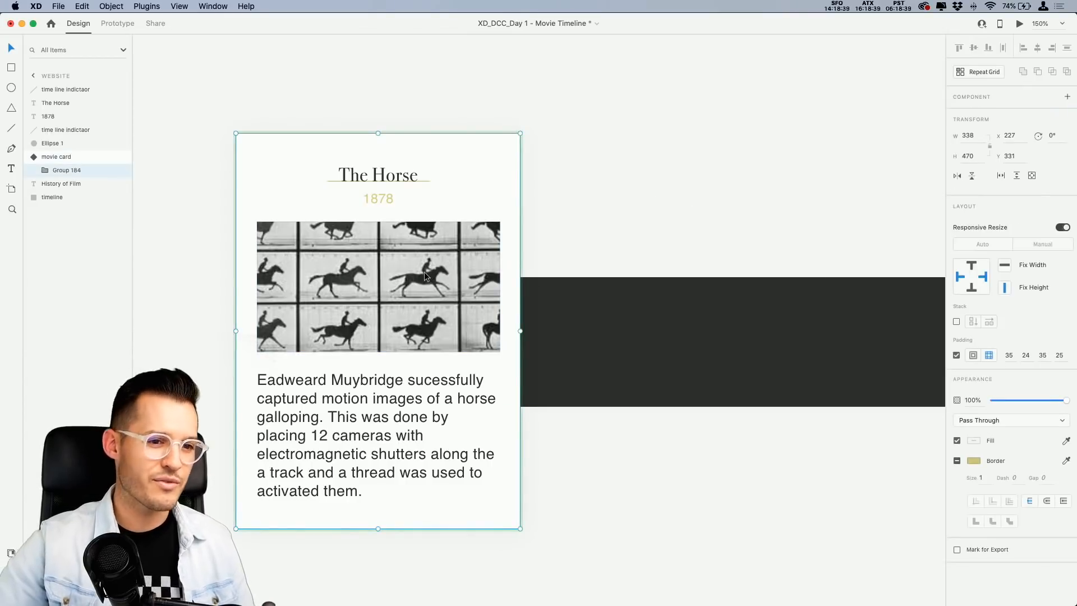
Switch the movie card to its Collapsed state and extend the background rectangle's lower edge to make it 154 px high.
{"action": "left_click", "coordinate": [46, 171]}
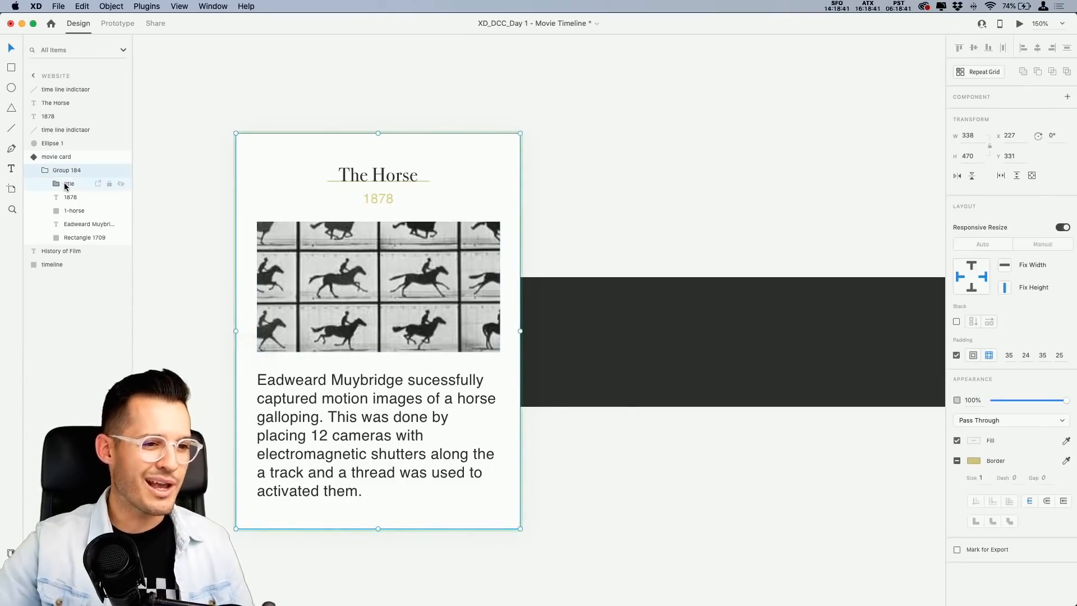
{"action": "left_click", "coordinate": [52, 157]}
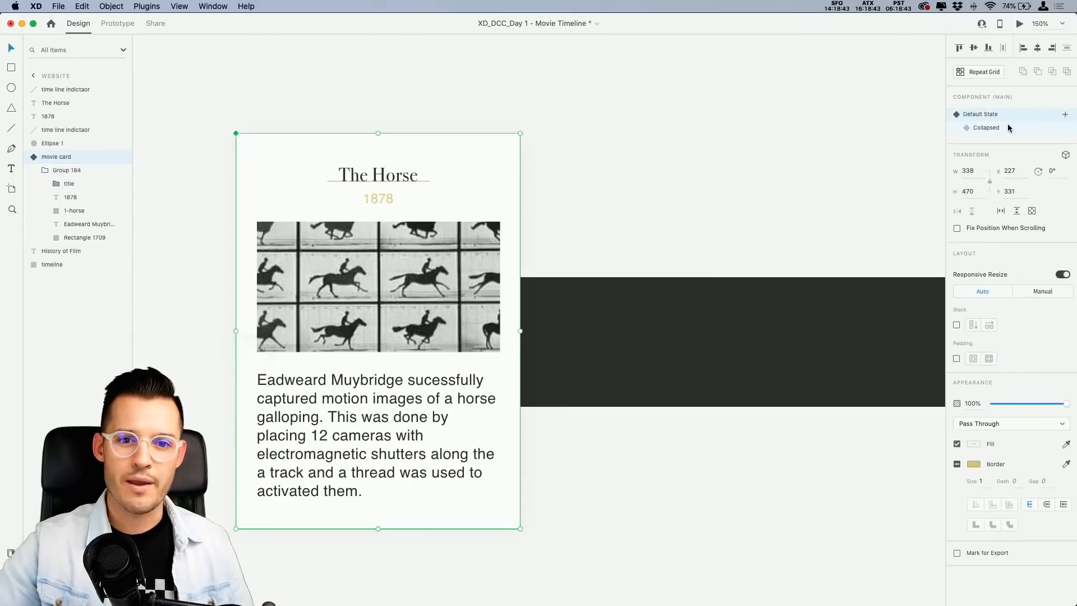
{"action": "left_click", "coordinate": [989, 128]}
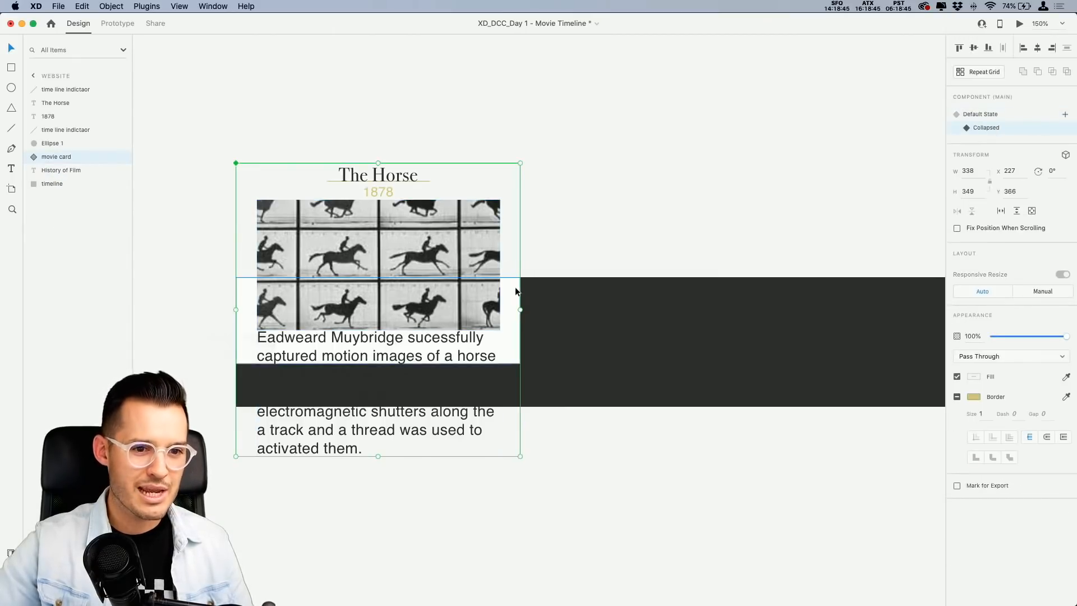
{"action": "double_click", "coordinate": [512, 317]}
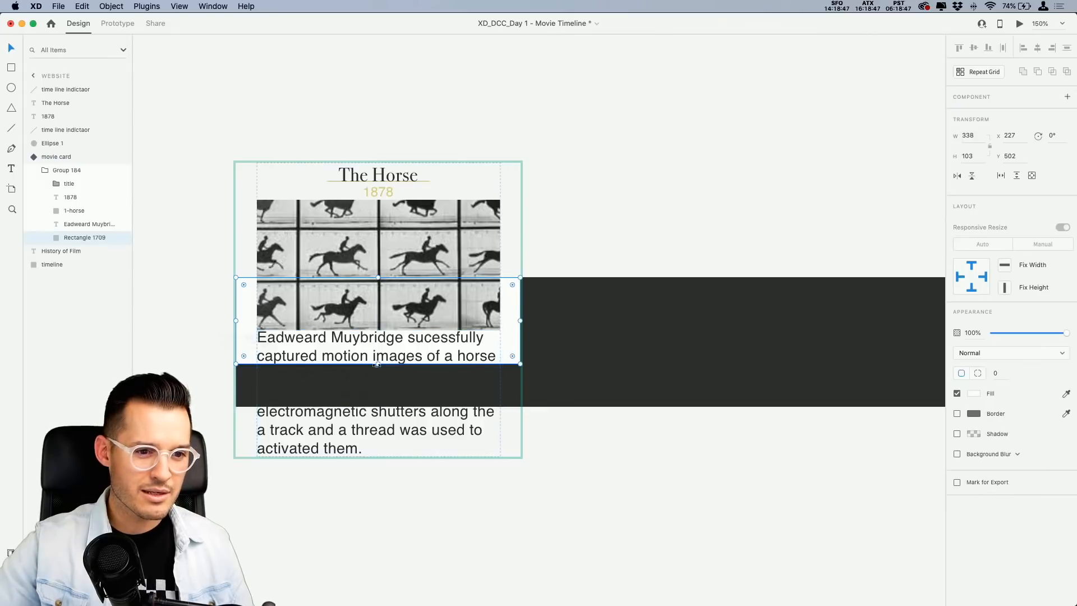
{"action": "left_click_drag", "start_coordinate": [378, 364], "coordinate": [380, 406]}
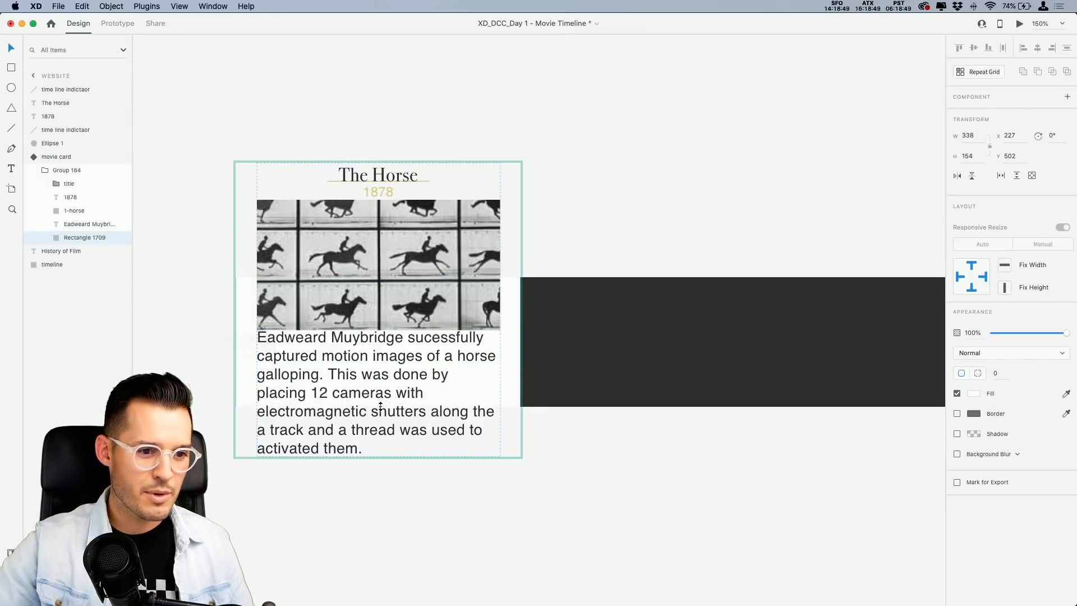
Try to move the Collapsed state's description text up over the horse image, then undo the attempt.
{"action": "left_click", "coordinate": [363, 398]}
{"action": "left_click", "coordinate": [363, 393]}
{"action": "double_click", "coordinate": [352, 352]}
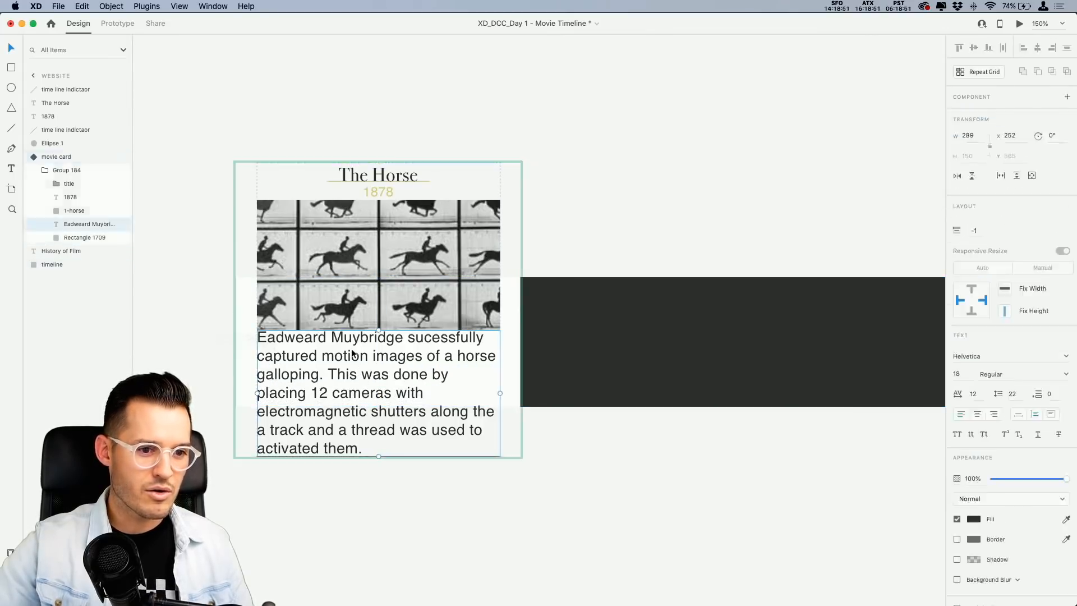
{"action": "left_click_drag", "start_coordinate": [349, 366], "coordinate": [354, 314]}
{"action": "key", "text": "super+z"}
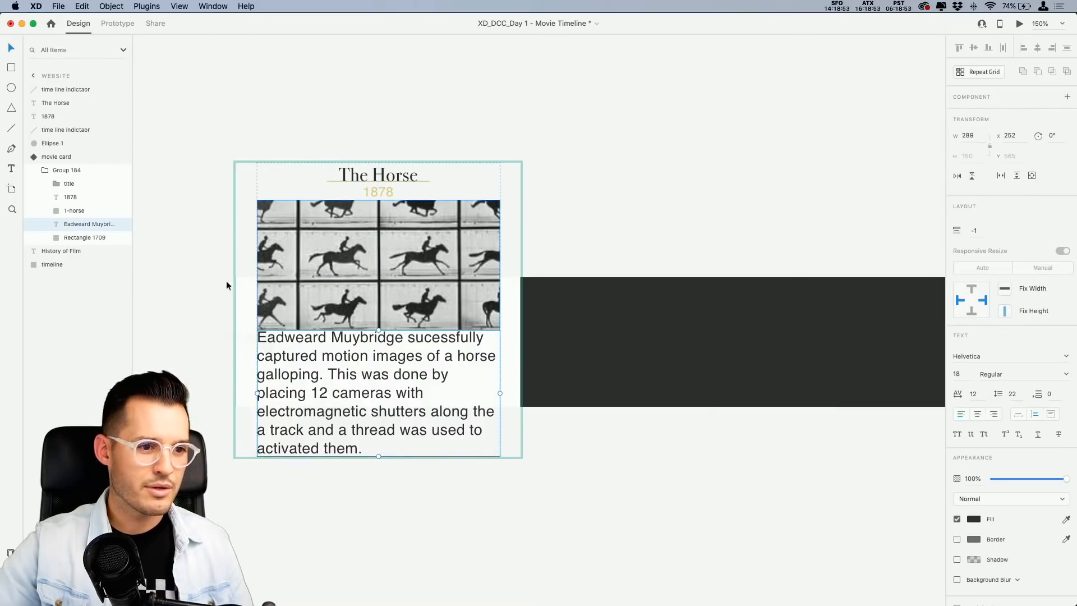
Delete the movie card's Collapsed state and check the stack setting of the remaining Default State's content group.
{"action": "left_click", "coordinate": [48, 158]}
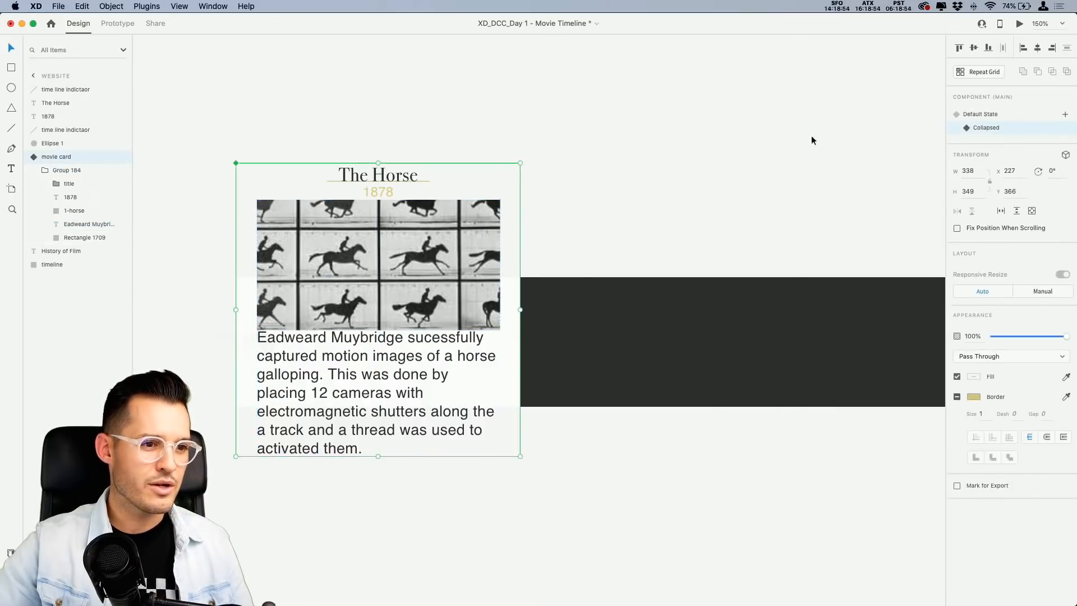
{"action": "right_click", "coordinate": [993, 128]}
{"action": "left_click", "coordinate": [1015, 132]}
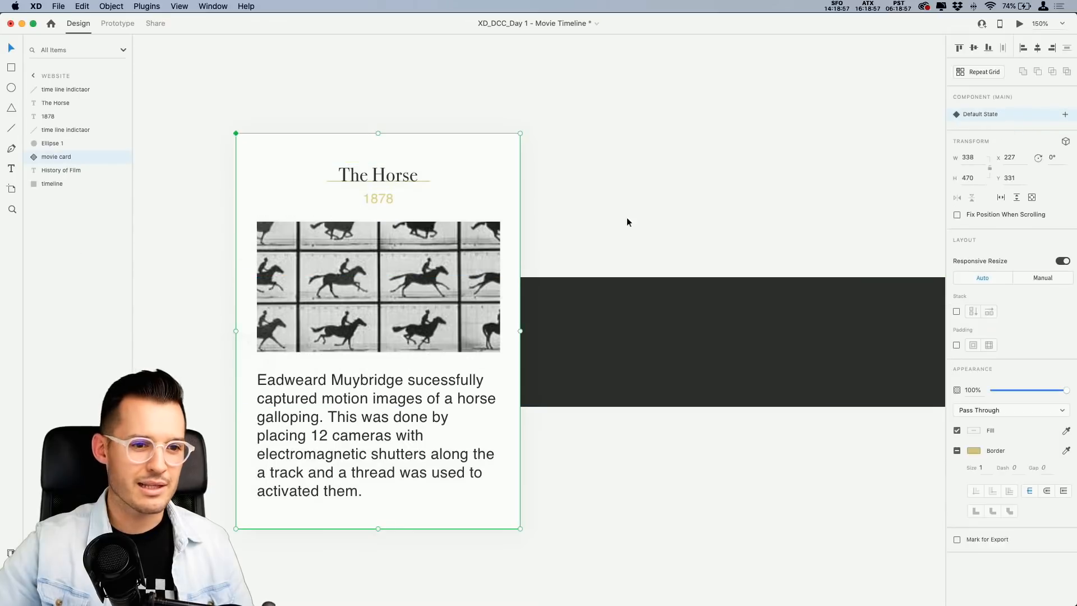
{"action": "left_click", "coordinate": [34, 160]}
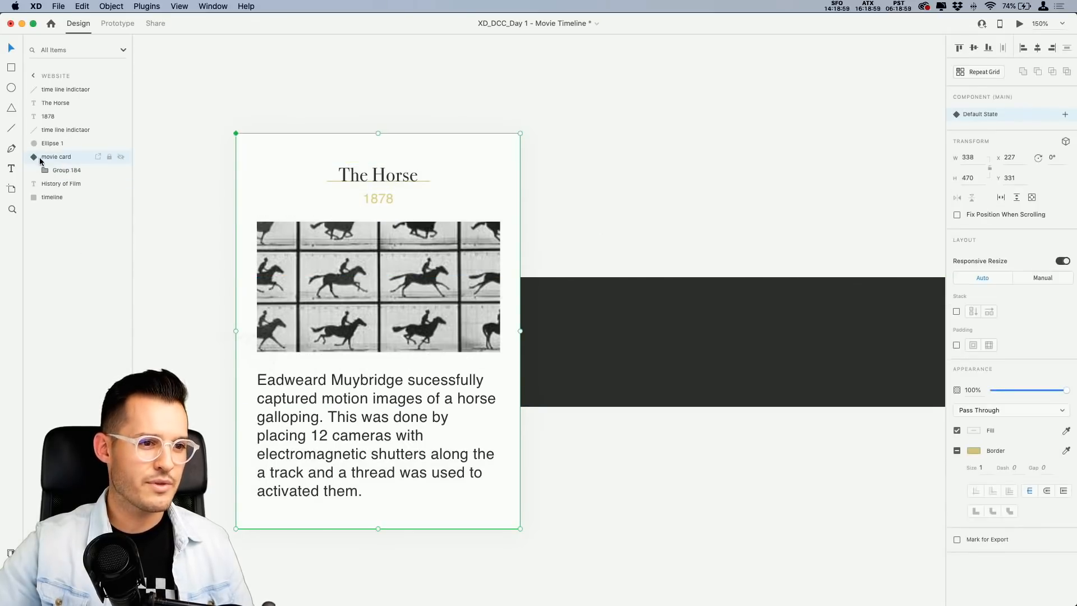
{"action": "left_click", "coordinate": [70, 170]}
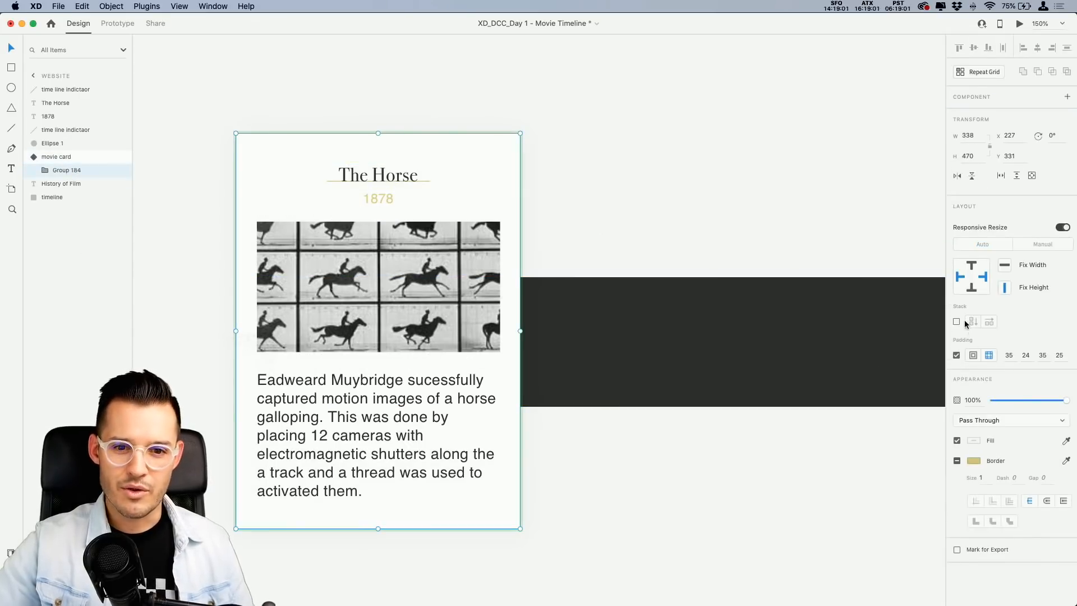
{"action": "left_click", "coordinate": [483, 207]}
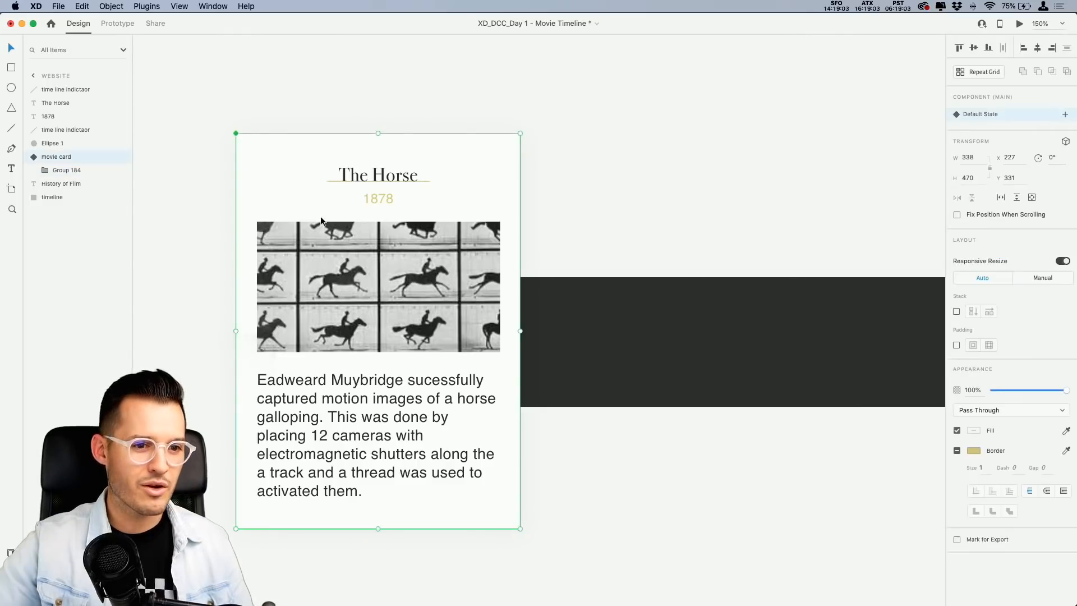
Add a new state to the movie card component and name it collapsed.
{"action": "left_click", "coordinate": [1065, 116]}
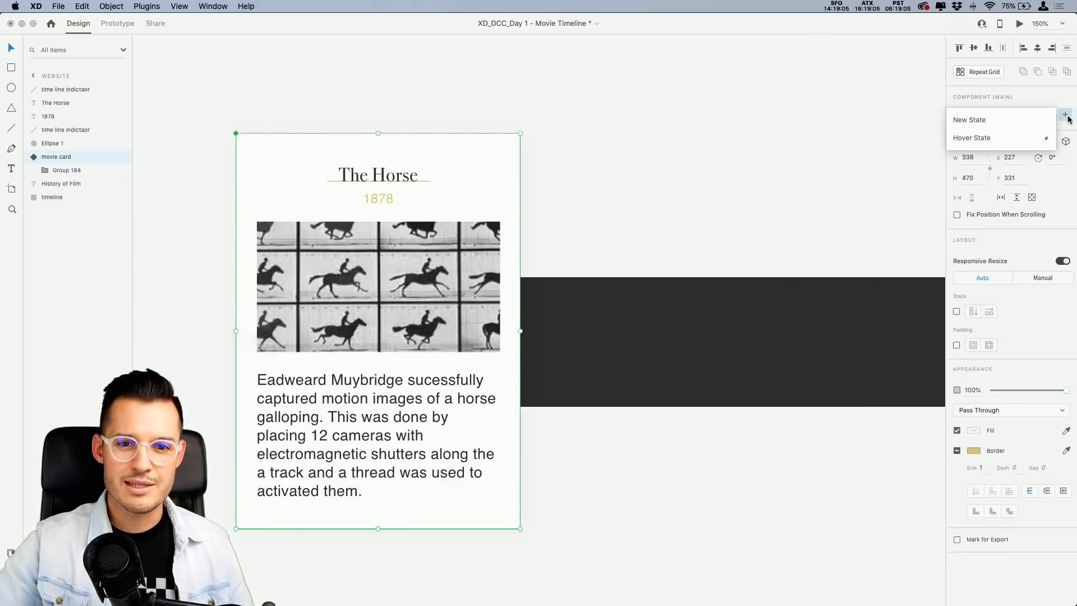
{"action": "left_click", "coordinate": [1016, 121]}
{"action": "type", "text": "coll"}
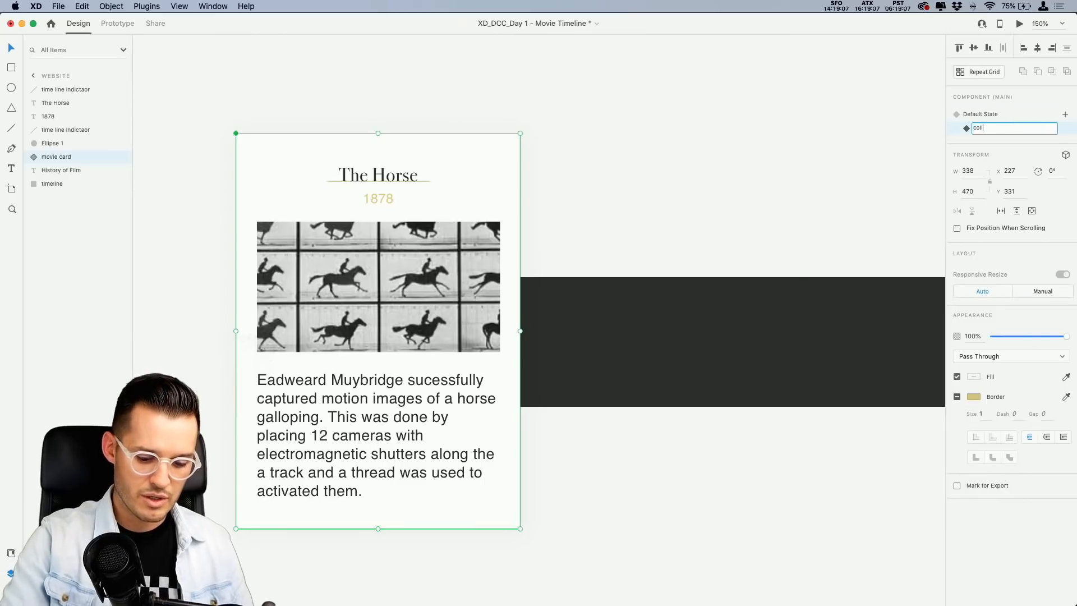
{"action": "type", "text": "apse"}
{"action": "key", "text": "Return"}
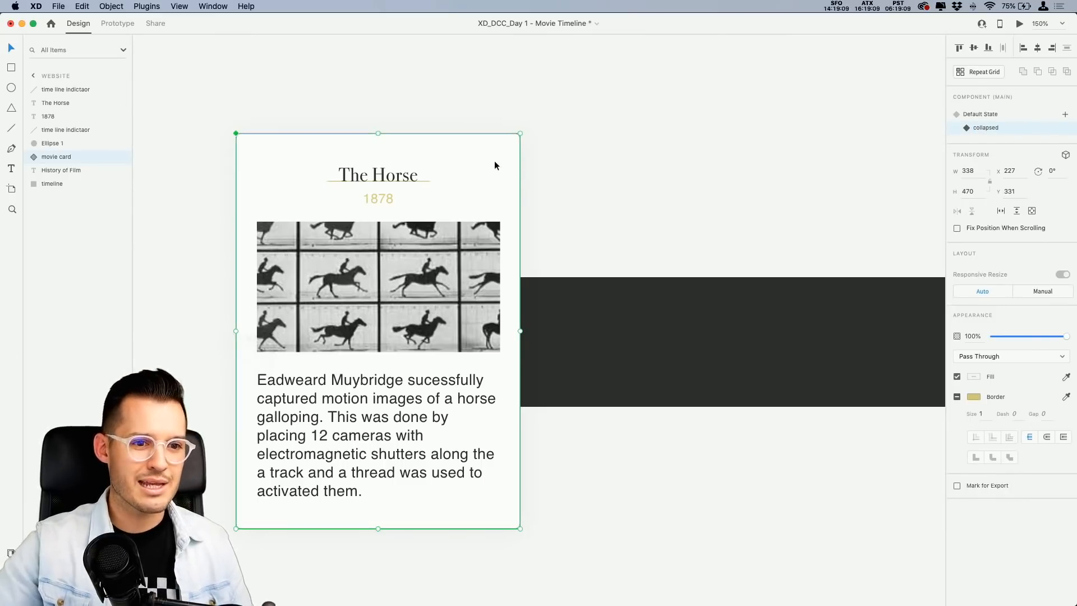
Shorten the card's background rectangle to 166 px high and move the description text up behind the horse image to Y 514.
{"action": "double_click", "coordinate": [388, 142]}
{"action": "left_click_drag", "start_coordinate": [378, 134], "coordinate": [381, 262]}
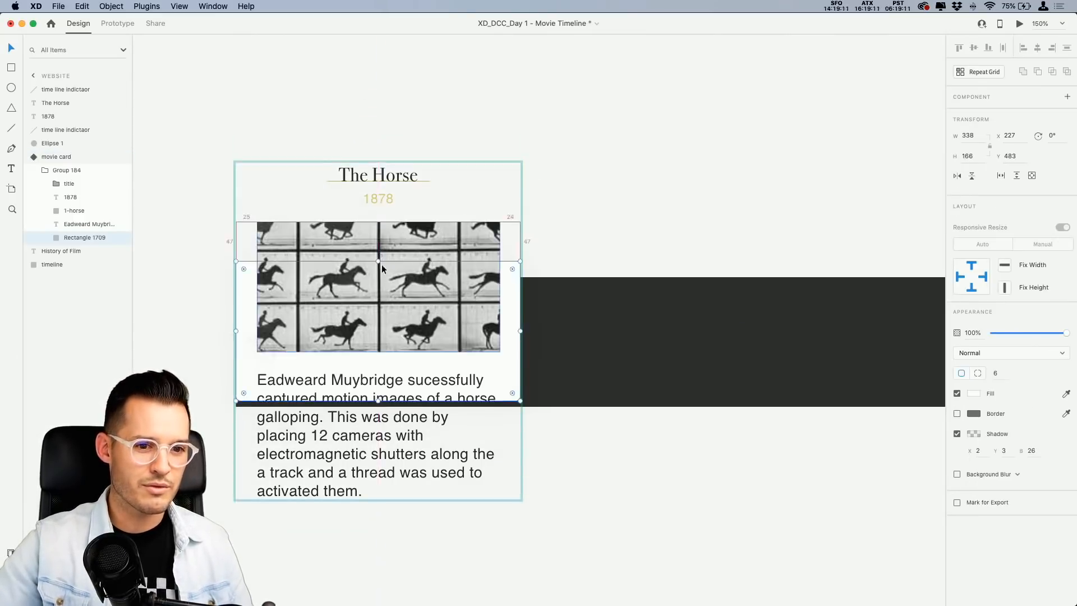
{"action": "left_click", "coordinate": [383, 395]}
{"action": "left_click", "coordinate": [383, 394]}
{"action": "left_click_drag", "start_coordinate": [383, 394], "coordinate": [392, 295]}
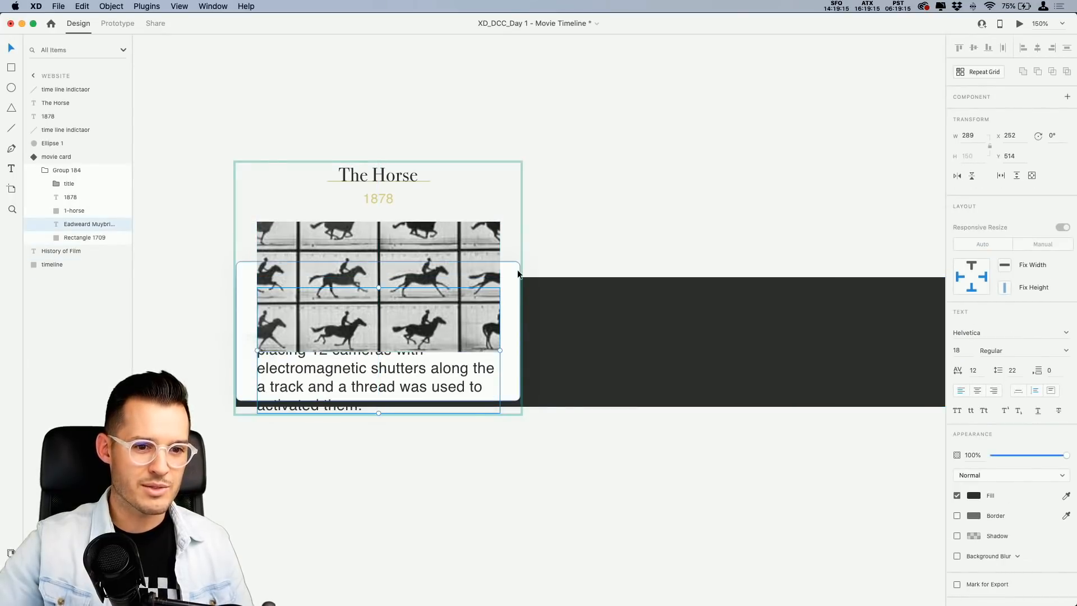
Fit the background rectangle to the dark band at 154 px high and Y 502, and reduce its corner radius to 0.
{"action": "scroll", "coordinate": [517, 270], "scroll_direction": "up", "scroll_amount": 5}
{"action": "scroll", "coordinate": [845, 214], "scroll_direction": "left", "scroll_amount": 3}
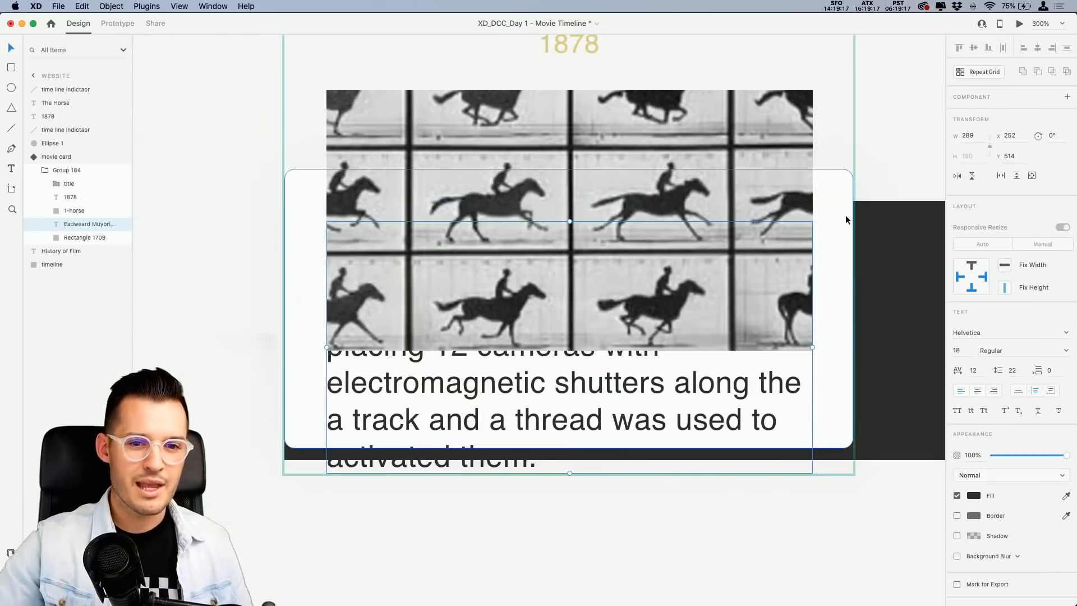
{"action": "left_click", "coordinate": [790, 190]}
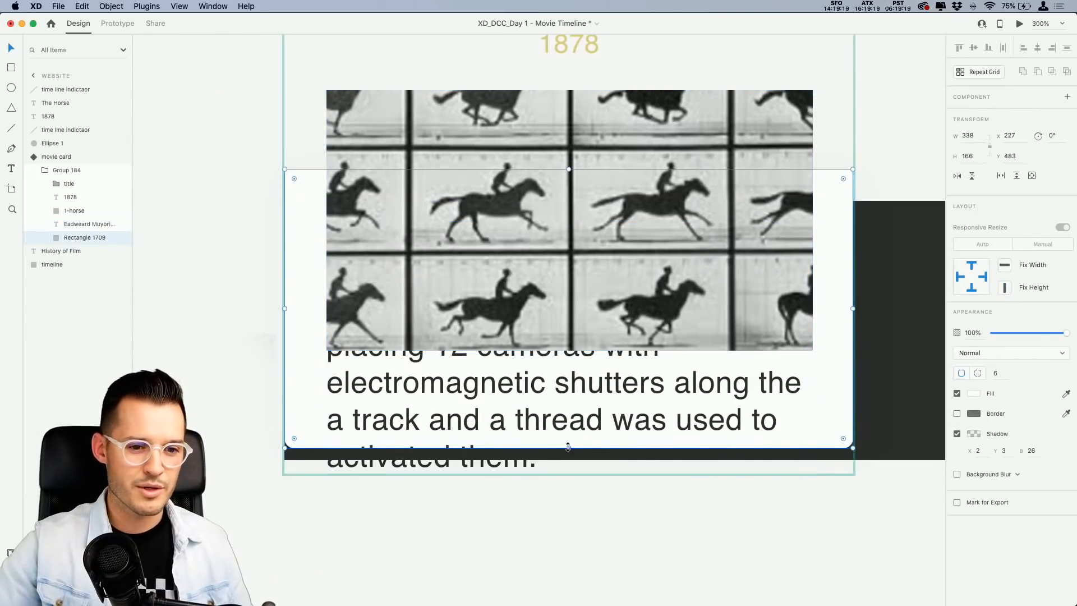
{"action": "left_click_drag", "start_coordinate": [569, 447], "coordinate": [567, 460]}
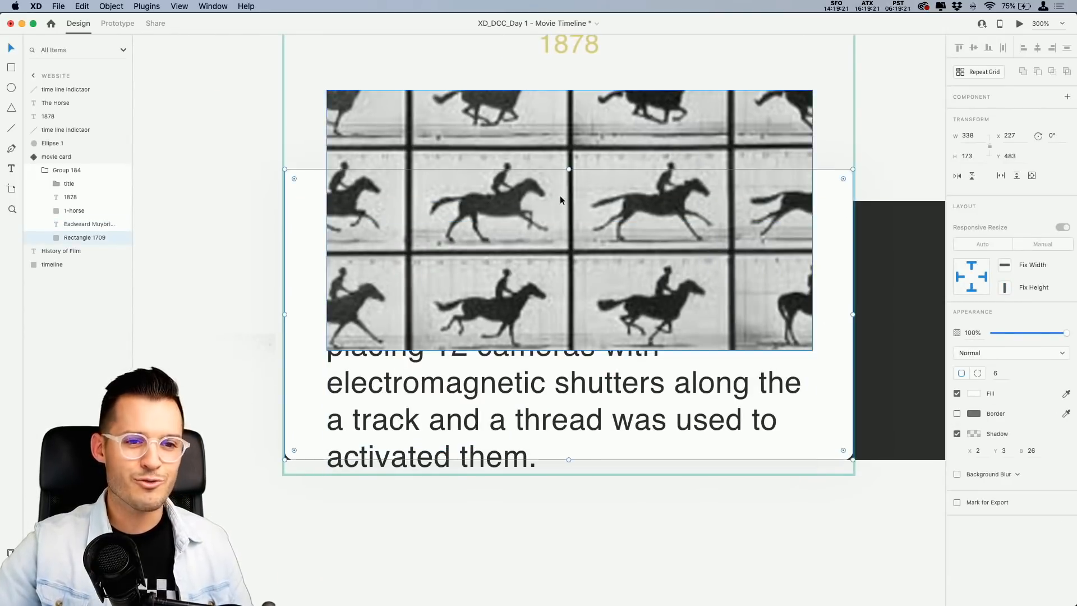
{"action": "left_click_drag", "start_coordinate": [569, 170], "coordinate": [570, 201]}
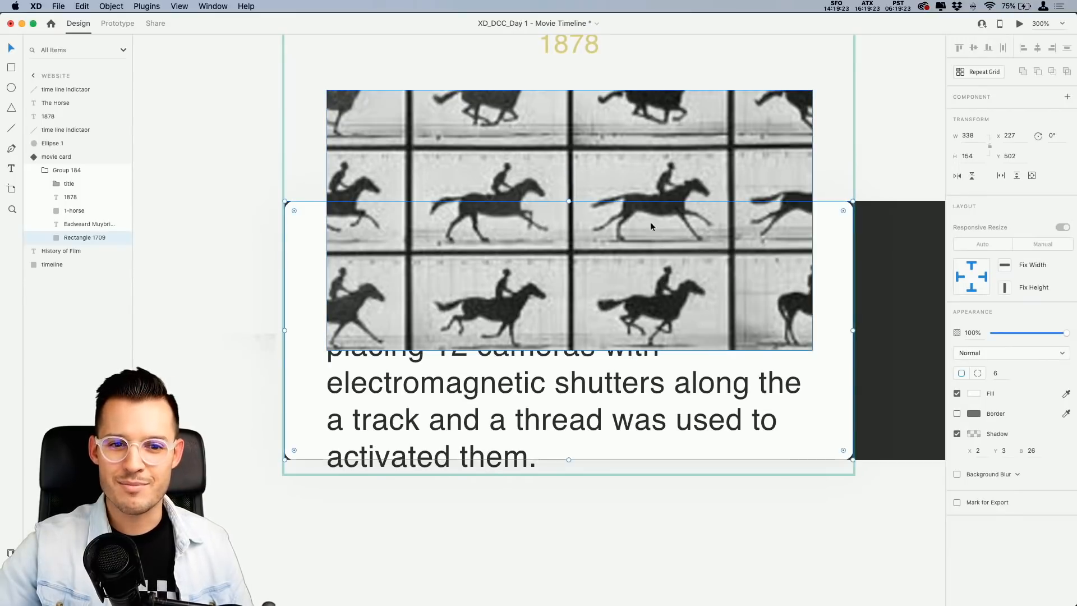
{"action": "left_click_drag", "start_coordinate": [843, 211], "coordinate": [850, 204]}
{"action": "scroll", "coordinate": [830, 281], "scroll_direction": "right", "scroll_amount": 5}
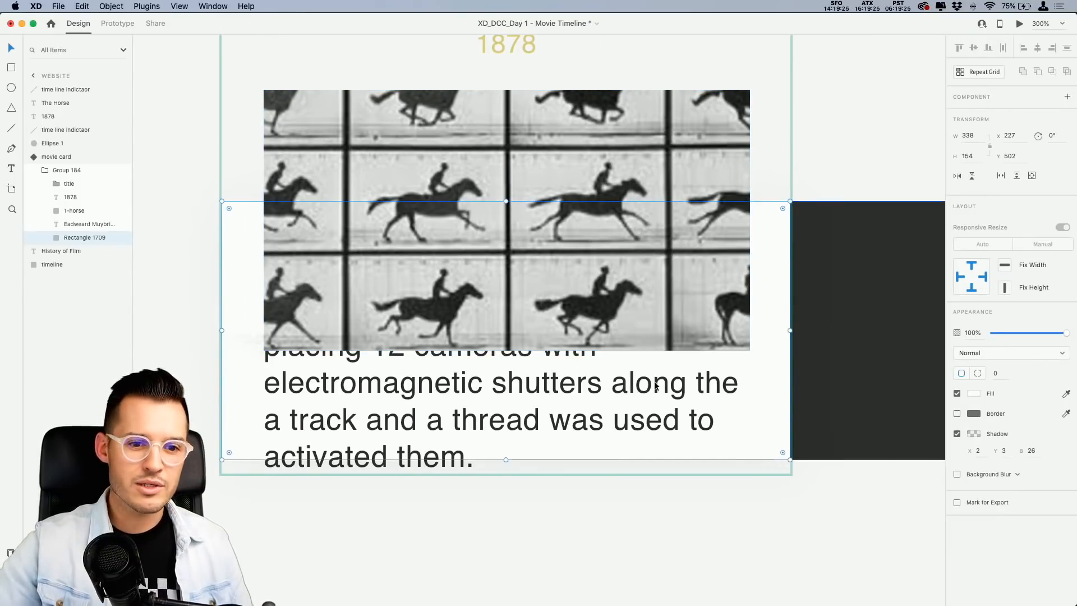
Set the description text's opacity to 0% in the collapsed state.
{"action": "left_click", "coordinate": [423, 424]}
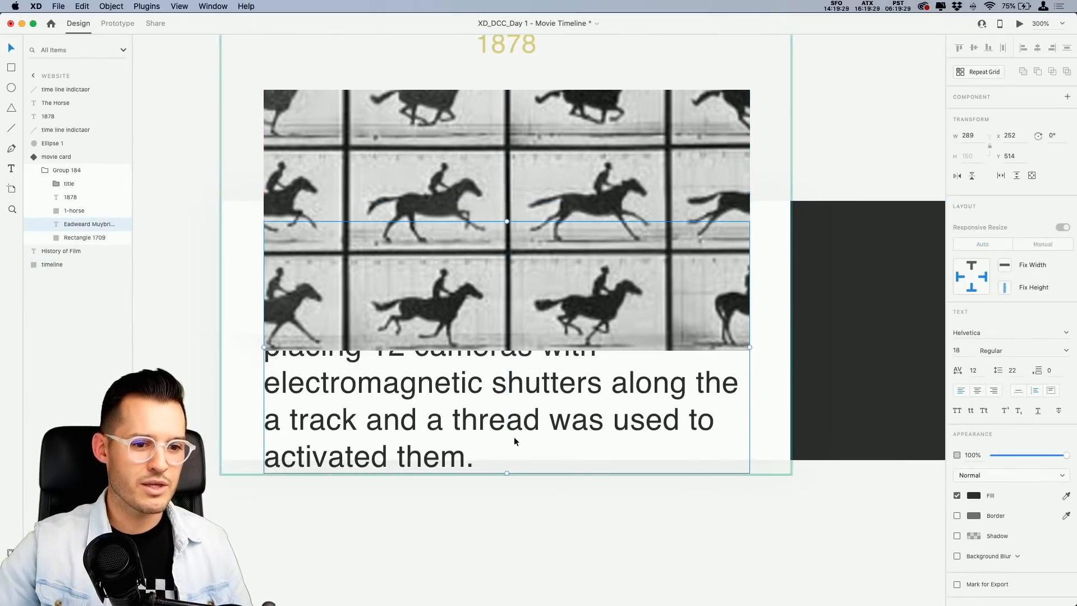
{"action": "left_click_drag", "start_coordinate": [1035, 453], "coordinate": [967, 456]}
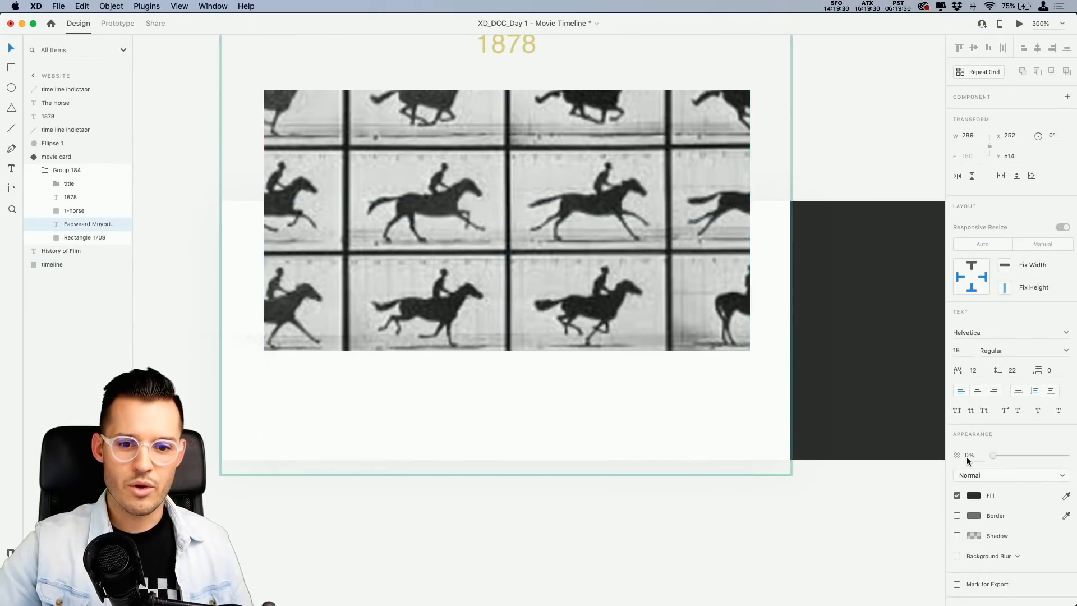
Move the horse image down onto the dark band and scale it around its centre to 155 by 83 px.
{"action": "left_click", "coordinate": [593, 320]}
{"action": "left_click", "coordinate": [593, 144]}
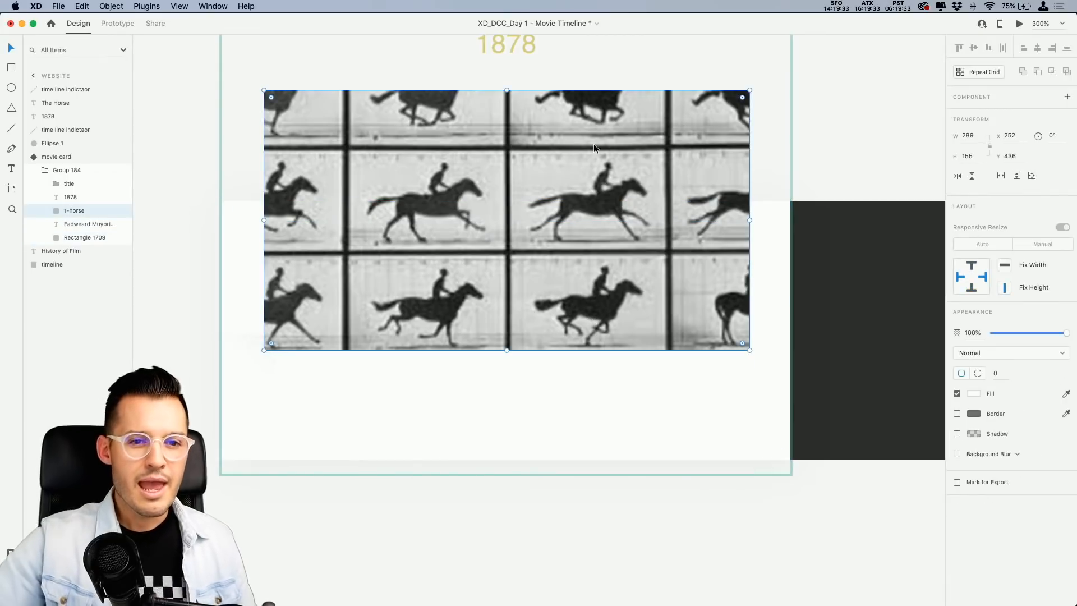
{"action": "left_click_drag", "start_coordinate": [594, 143], "coordinate": [594, 250]}
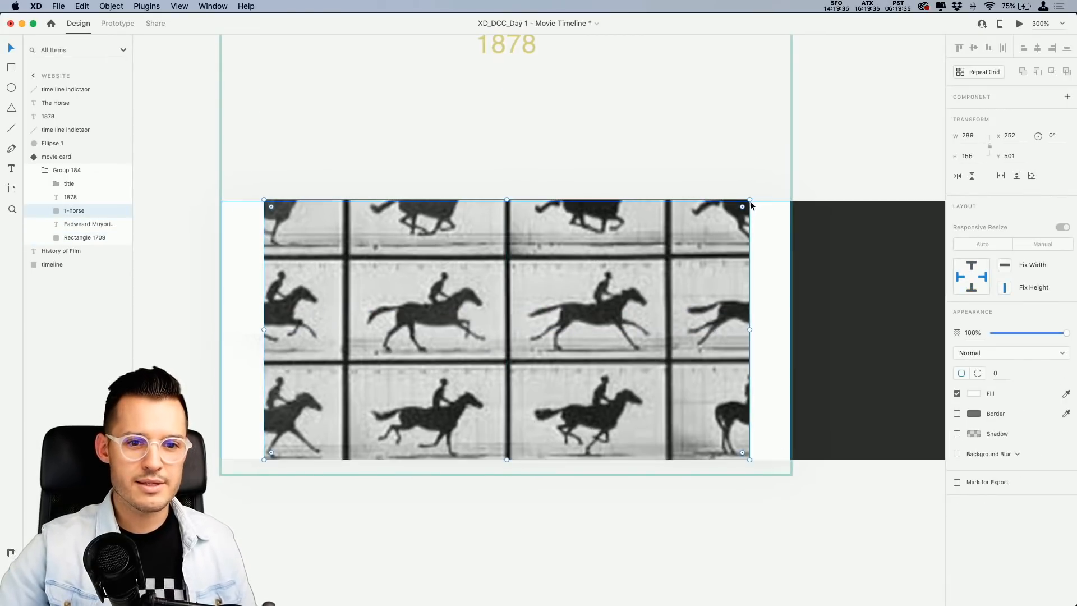
{"action": "left_click_drag", "start_coordinate": [751, 205], "coordinate": [637, 260]}
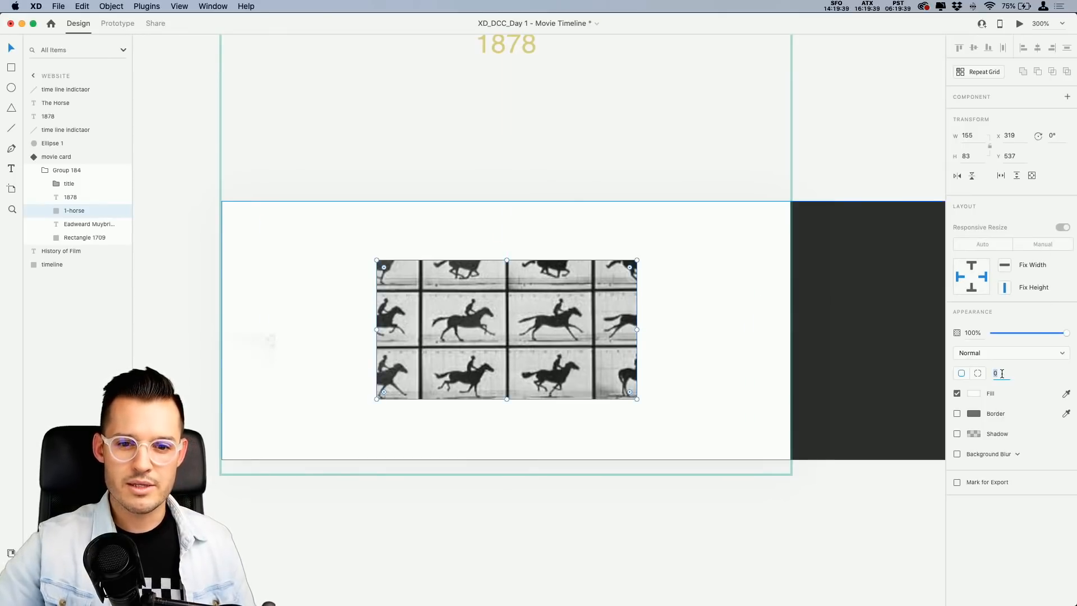
Round the horse image's corners to 80 and narrow it around its centre to 83 px wide, forming a circle.
{"action": "type", "text": "60"}
{"action": "key", "text": "Return"}
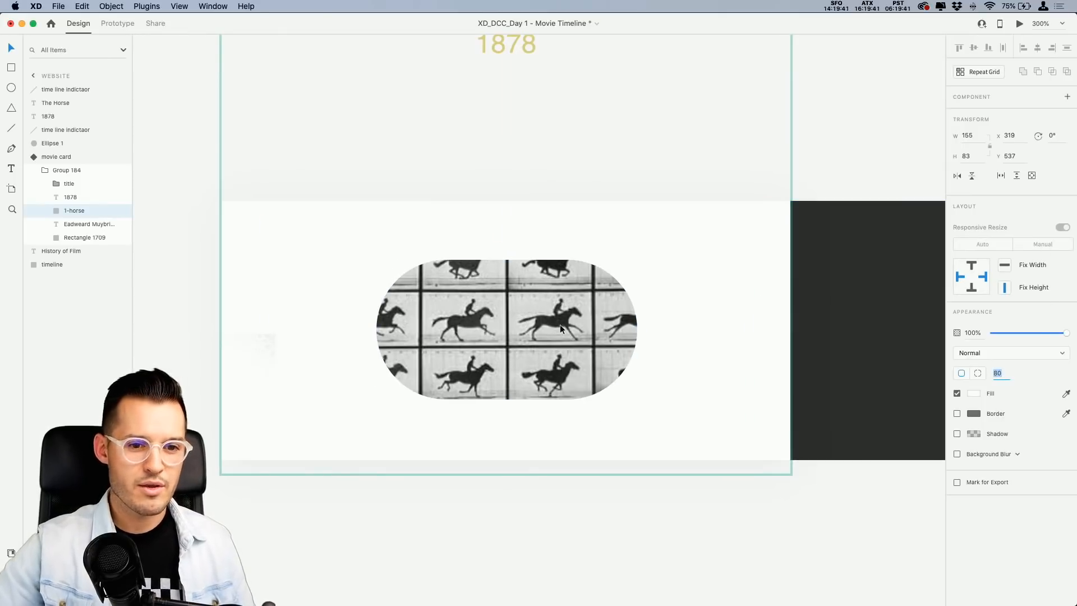
{"action": "left_click_drag", "start_coordinate": [637, 330], "coordinate": [576, 329]}
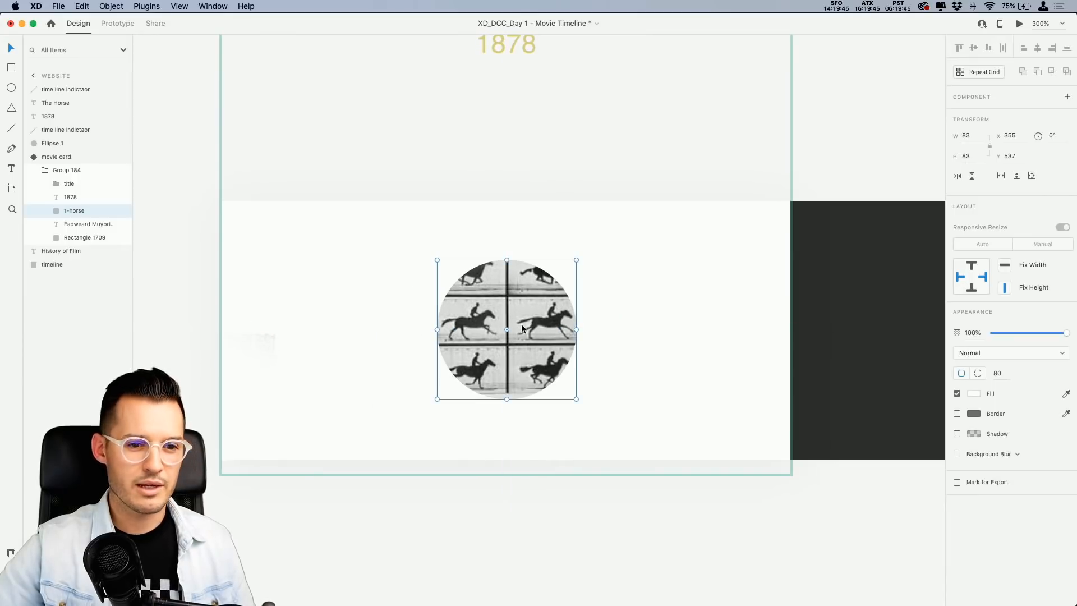
Fill the card's background rectangle with the dark colour sampled from the timeline band.
{"action": "left_click", "coordinate": [645, 274]}
{"action": "left_click", "coordinate": [786, 227]}
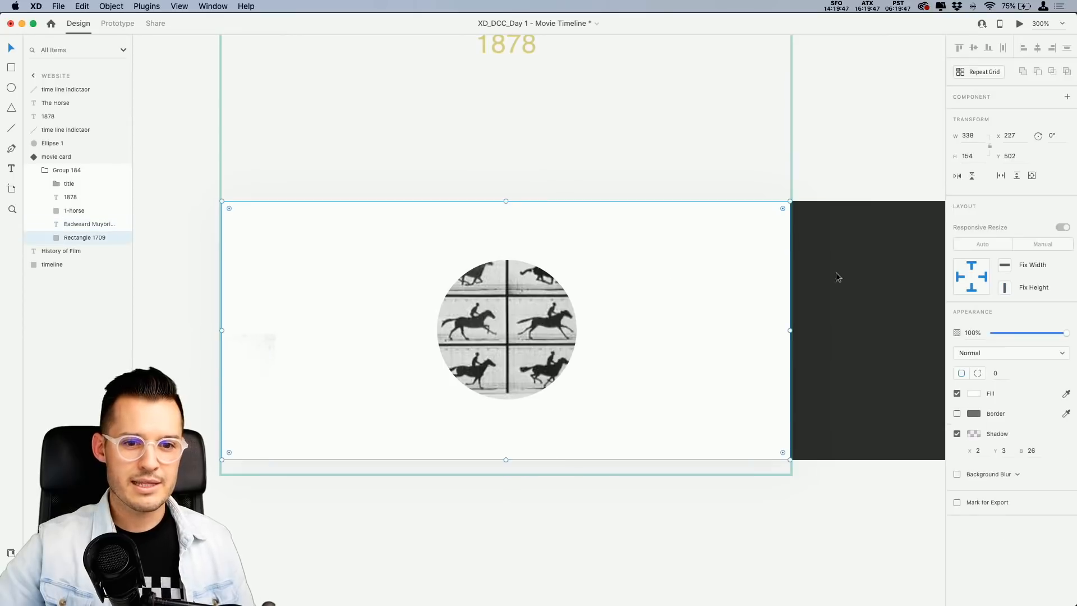
{"action": "left_click", "coordinate": [1065, 394]}
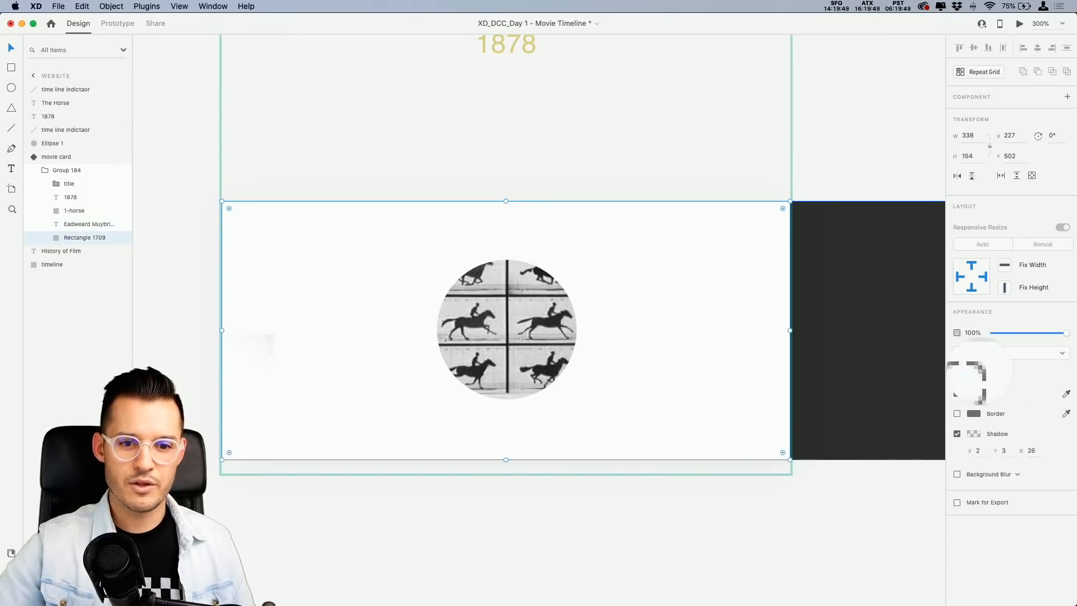
{"action": "left_click", "coordinate": [938, 443]}
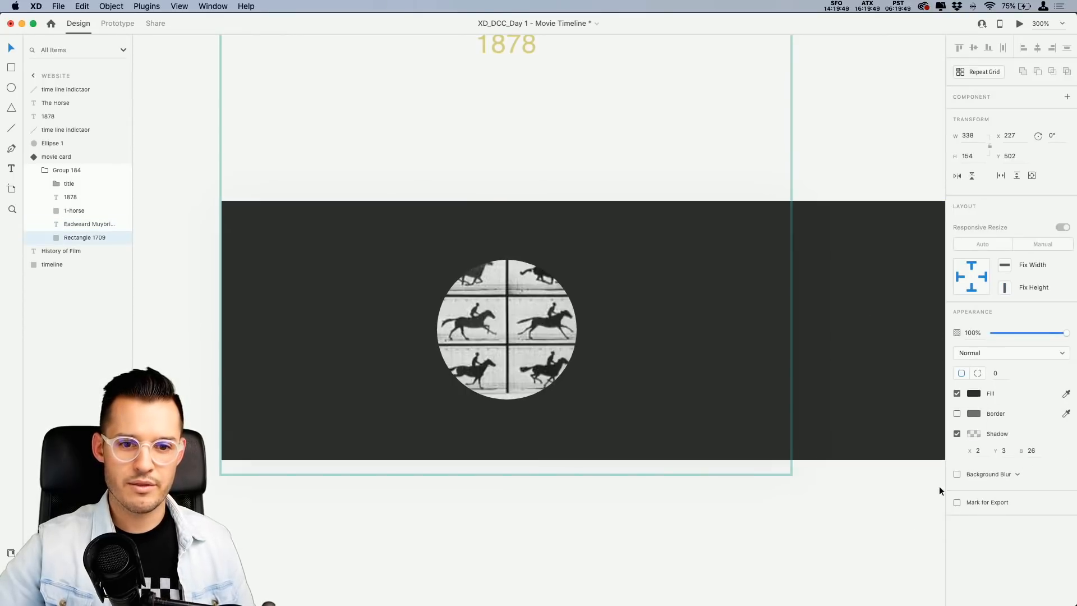
Move the circular horse image toward the card's left edge, to X 257 and Y 538.
{"action": "left_click", "coordinate": [533, 328]}
{"action": "left_click", "coordinate": [511, 274]}
{"action": "left_click_drag", "start_coordinate": [512, 275], "coordinate": [350, 275]}
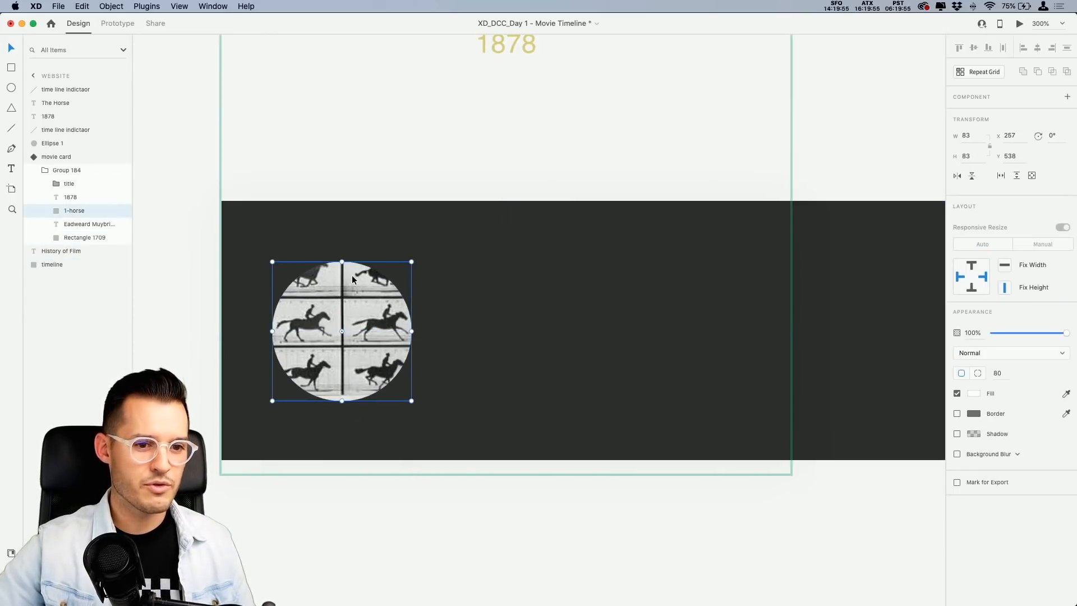
Set the fill of The Horse title text inside the title group to white, #FFFFFF.
{"action": "left_click", "coordinate": [70, 187]}
{"action": "left_click", "coordinate": [56, 184]}
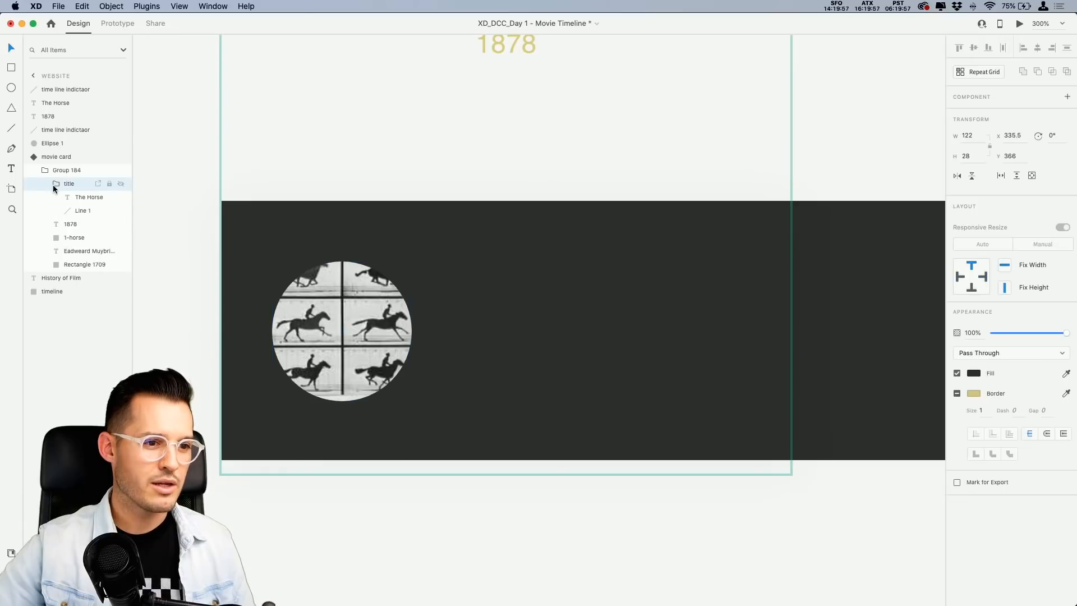
{"action": "left_click", "coordinate": [87, 197]}
{"action": "left_click", "coordinate": [974, 495]}
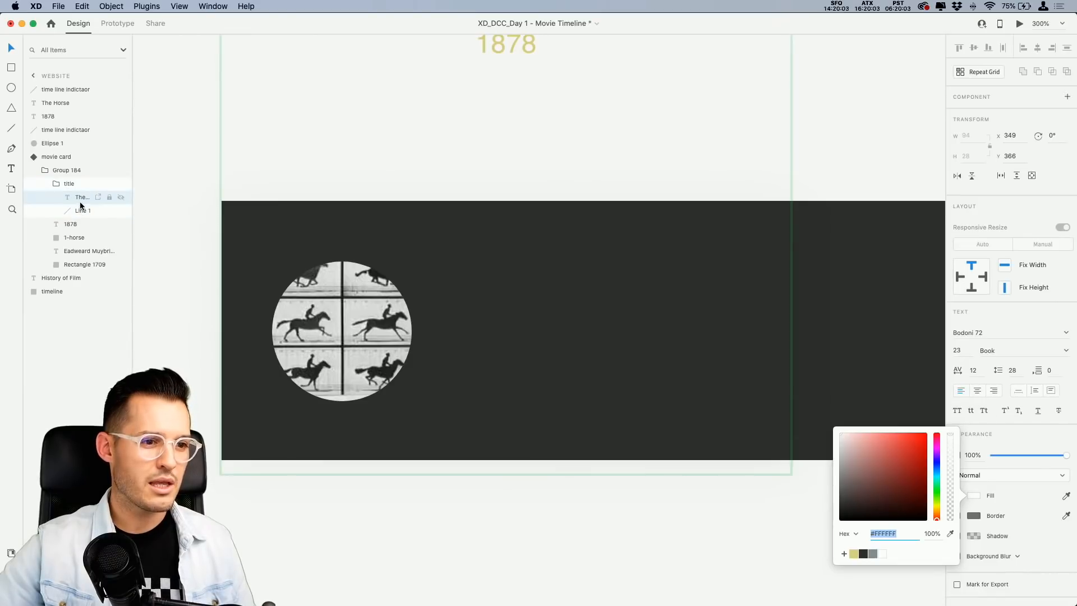
Move the title group down onto the dark band beside the circular image, to X 385.5 and Y 546.
{"action": "left_click", "coordinate": [54, 184]}
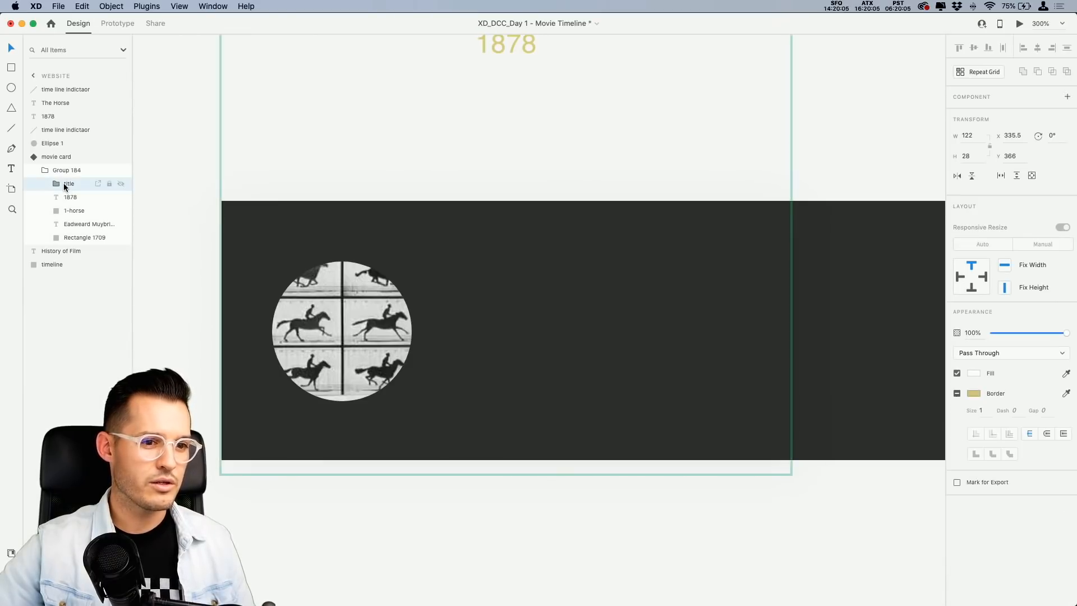
{"action": "key", "text": "shift+Down"}
{"action": "key", "text": "shift+Down"}
{"action": "key", "text": "shift+Down"}
{"action": "key", "text": "shift+Down"}
{"action": "key", "text": "shift+Down"}
{"action": "key", "text": "shift+Down"}
{"action": "key", "text": "shift+Down"}
{"action": "key", "text": "shift+Down"}
{"action": "key", "text": "shift+Down"}
{"action": "key", "text": "shift+Down"}
{"action": "key", "text": "shift+Down"}
{"action": "key", "text": "shift+Down"}
{"action": "key", "text": "shift+Down"}
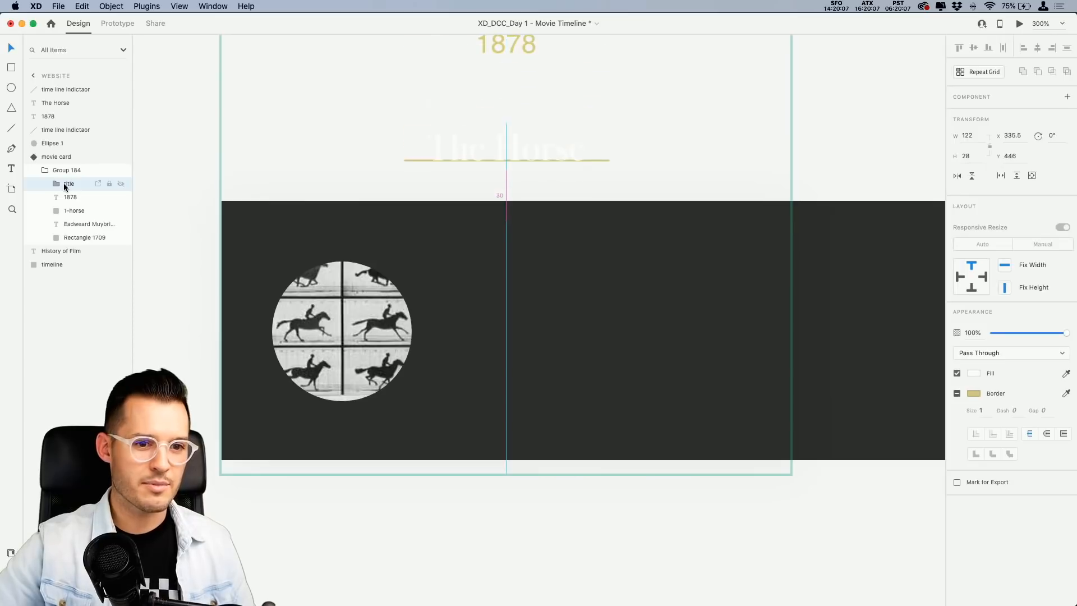
{"action": "key", "text": "shift+Down"}
{"action": "key", "text": "shift+Down"}
{"action": "key", "text": "shift+Down"}
{"action": "key", "text": "shift+Down"}
{"action": "key", "text": "shift+Down"}
{"action": "key", "text": "shift+Down"}
{"action": "key", "text": "shift+Right"}
{"action": "key", "text": "shift+Right"}
{"action": "key", "text": "shift+Right"}
{"action": "key", "text": "shift+Right"}
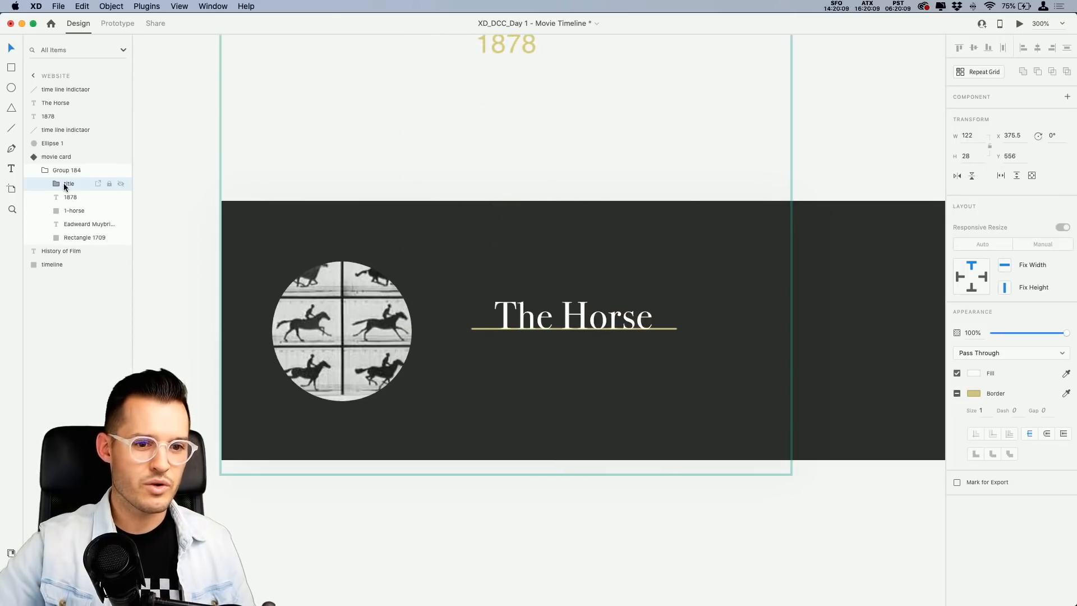
{"action": "key", "text": "shift+Up"}
{"action": "key", "text": "shift+Up"}
{"action": "key", "text": "shift+Down"}
{"action": "key", "text": "shift+Right"}
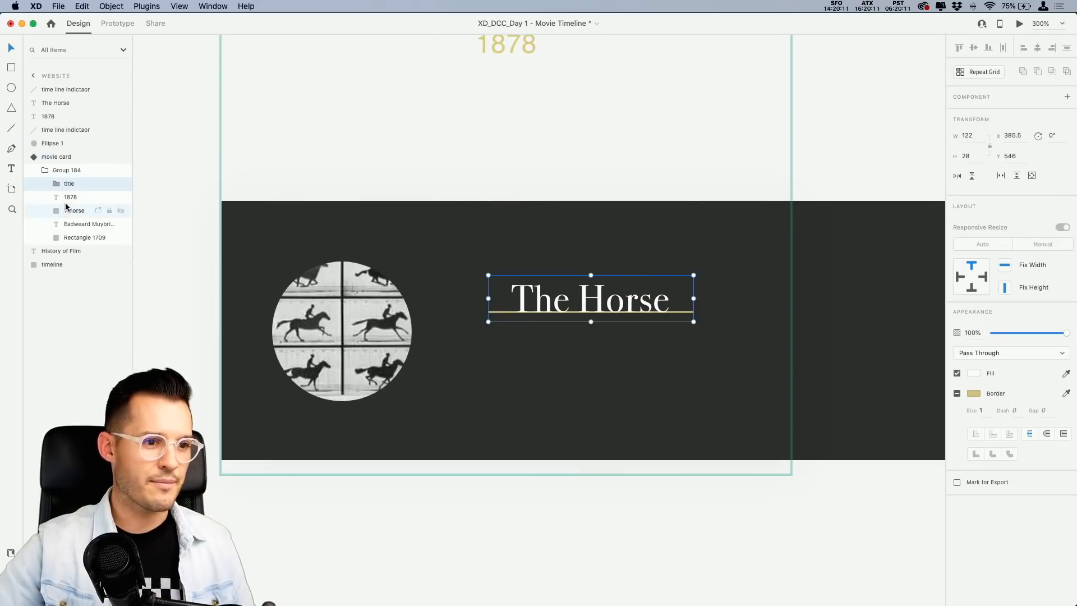
Move the card's 1878 year text well above the dark band, to X 368 and Y 329.
{"action": "left_click", "coordinate": [70, 197]}
{"action": "left_click_drag", "start_coordinate": [606, 75], "coordinate": [619, 128]}
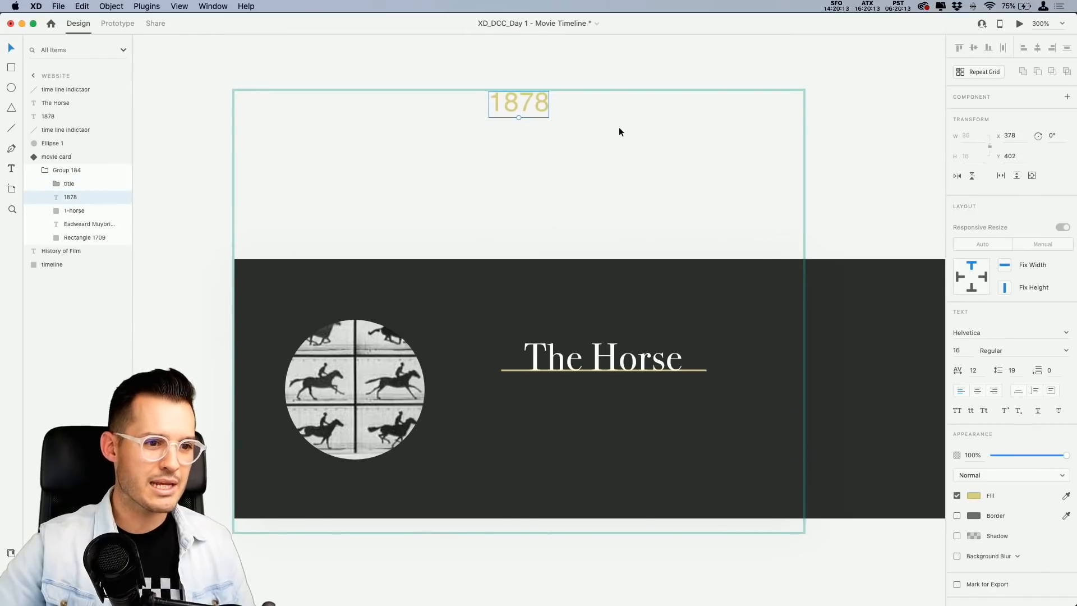
{"action": "key", "text": "super+minus"}
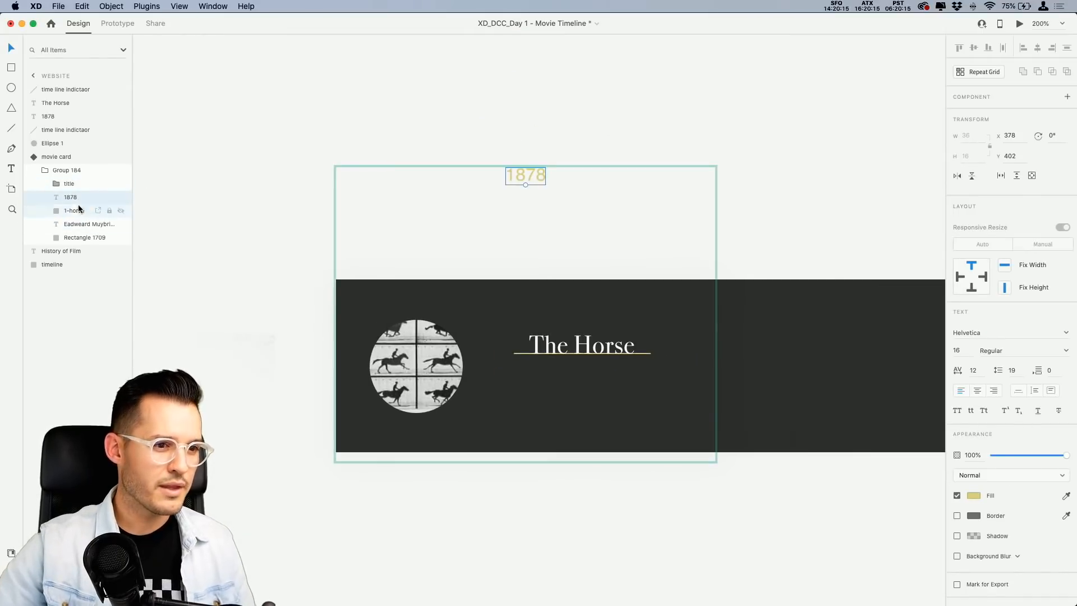
{"action": "left_click_drag", "start_coordinate": [526, 180], "coordinate": [517, 108]}
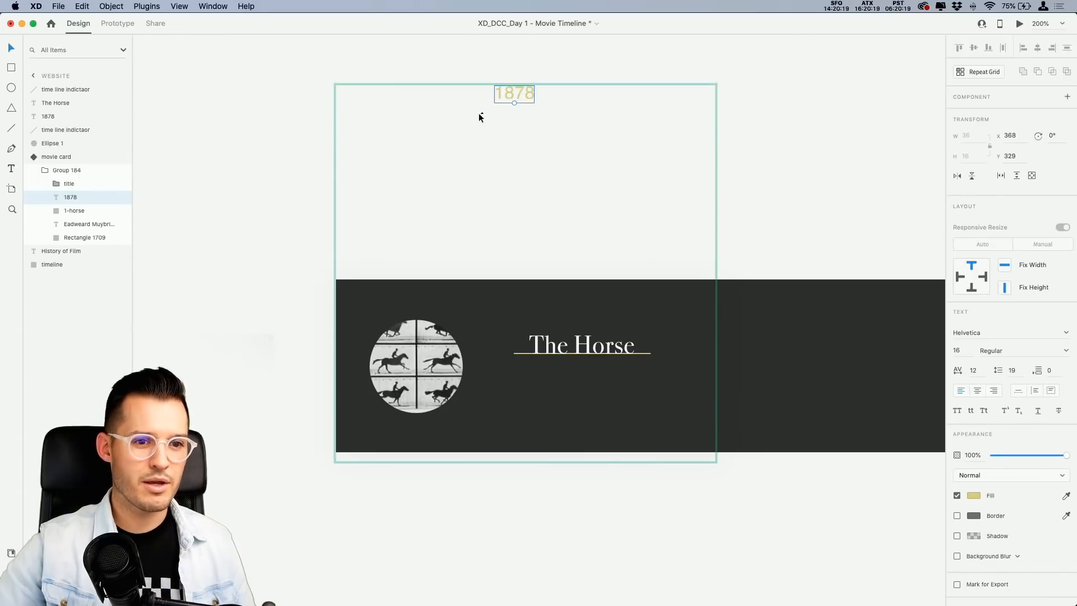
Copy the vertical time line indicator beneath the timeline's 1878 label and paste it inside the movie card in its default state.
{"action": "left_click", "coordinate": [50, 158]}
{"action": "left_click", "coordinate": [981, 115]}
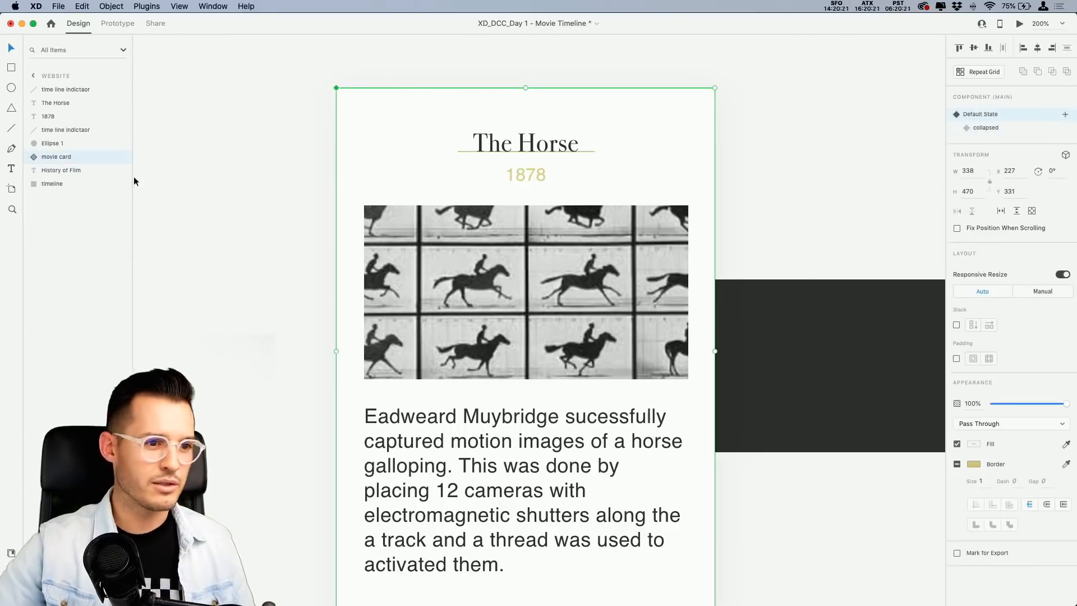
{"action": "left_click", "coordinate": [37, 162]}
{"action": "left_click", "coordinate": [45, 171]}
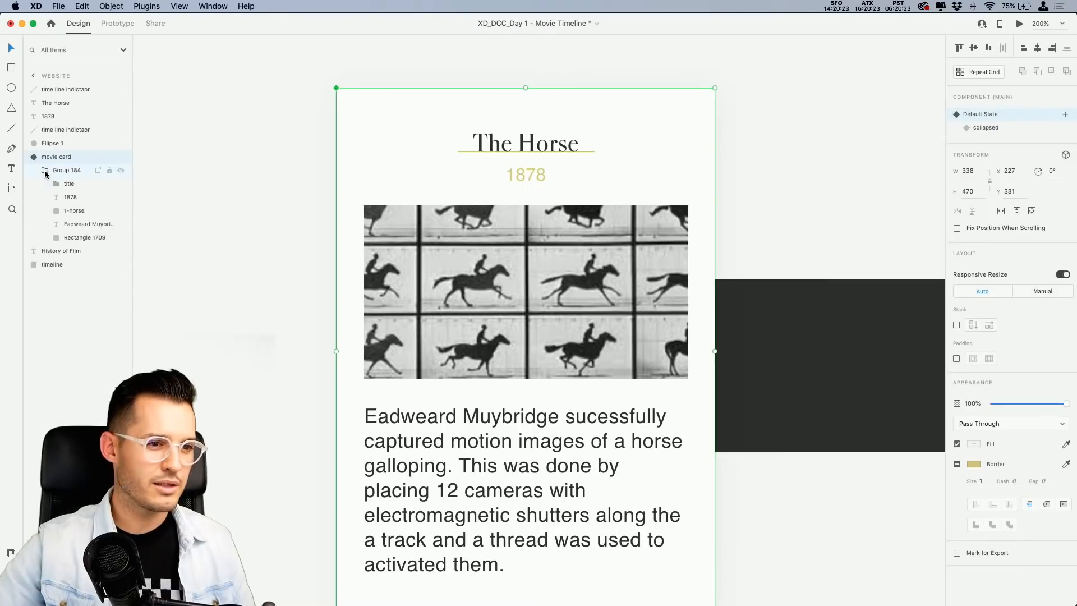
{"action": "left_click", "coordinate": [44, 172]}
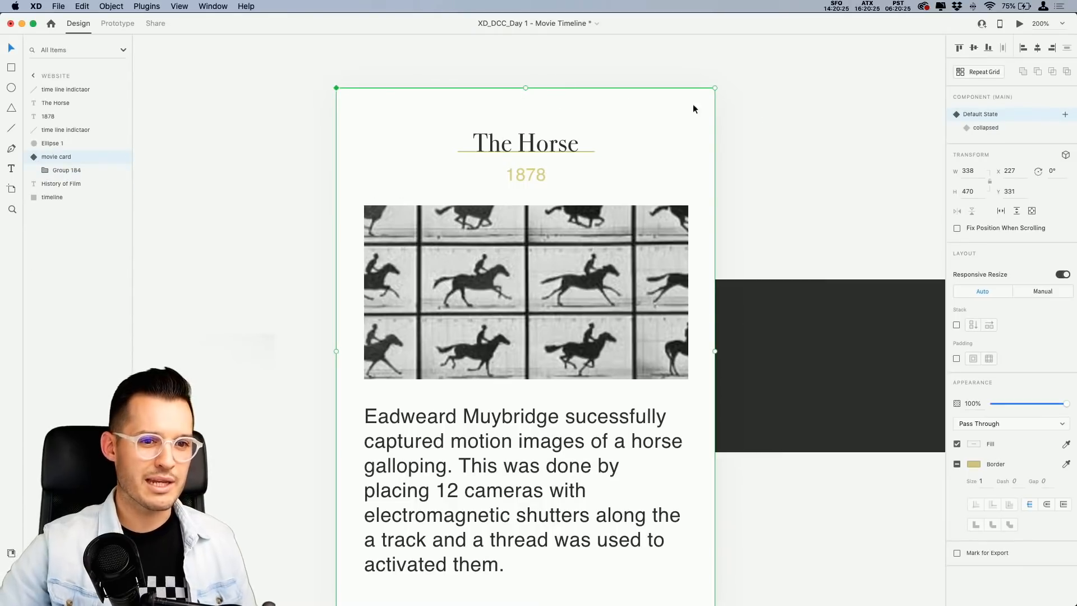
{"action": "scroll", "coordinate": [694, 105], "scroll_direction": "right", "scroll_amount": 10}
{"action": "scroll", "coordinate": [409, 127], "scroll_direction": "up", "scroll_amount": 3}
{"action": "left_click", "coordinate": [755, 252]}
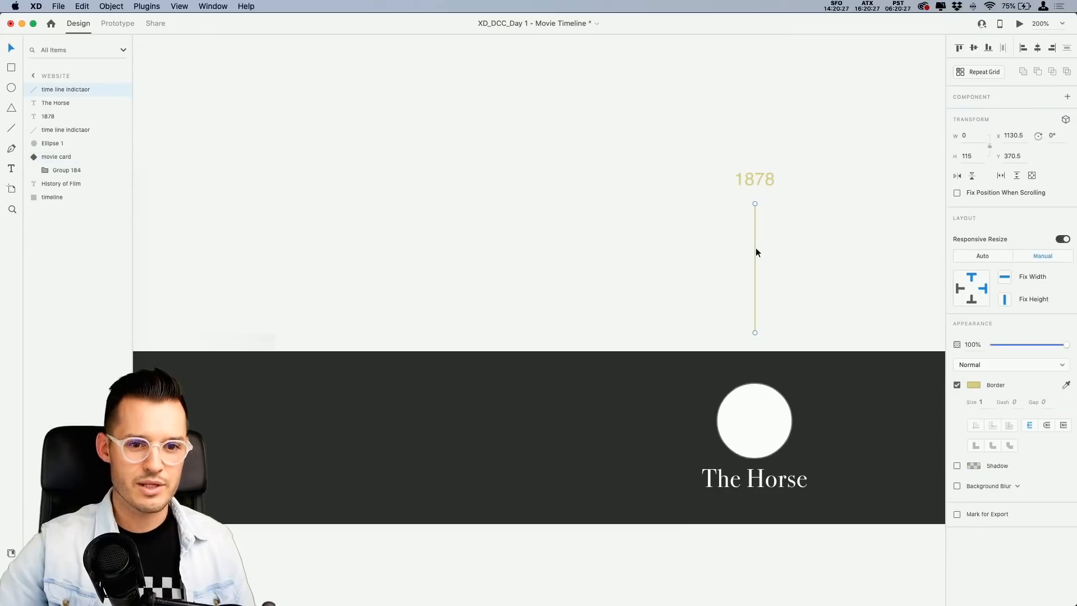
{"action": "left_click", "coordinate": [56, 156]}
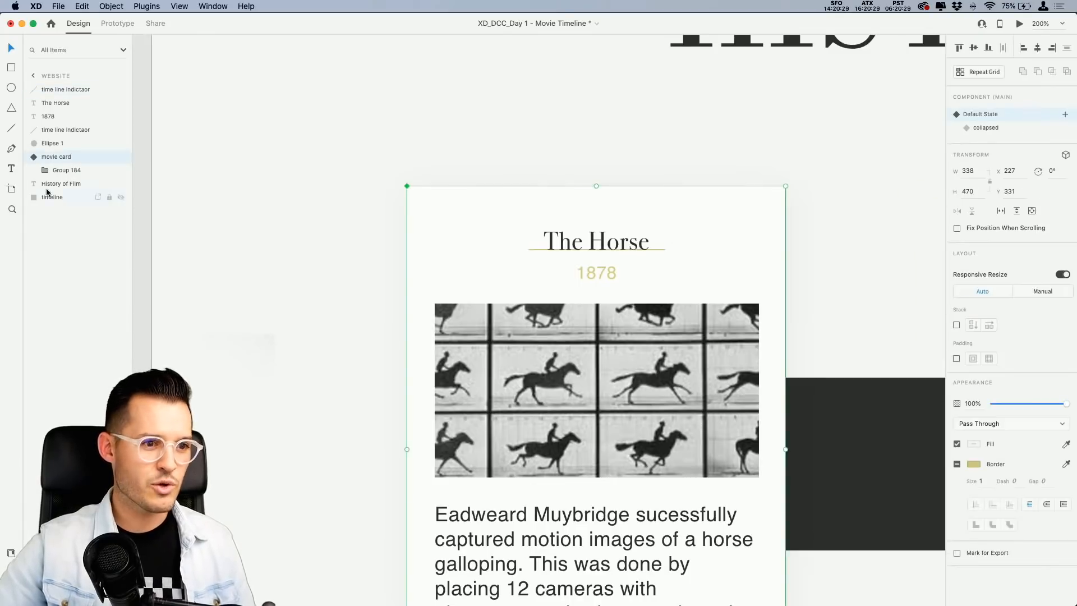
{"action": "key", "text": "super+v"}
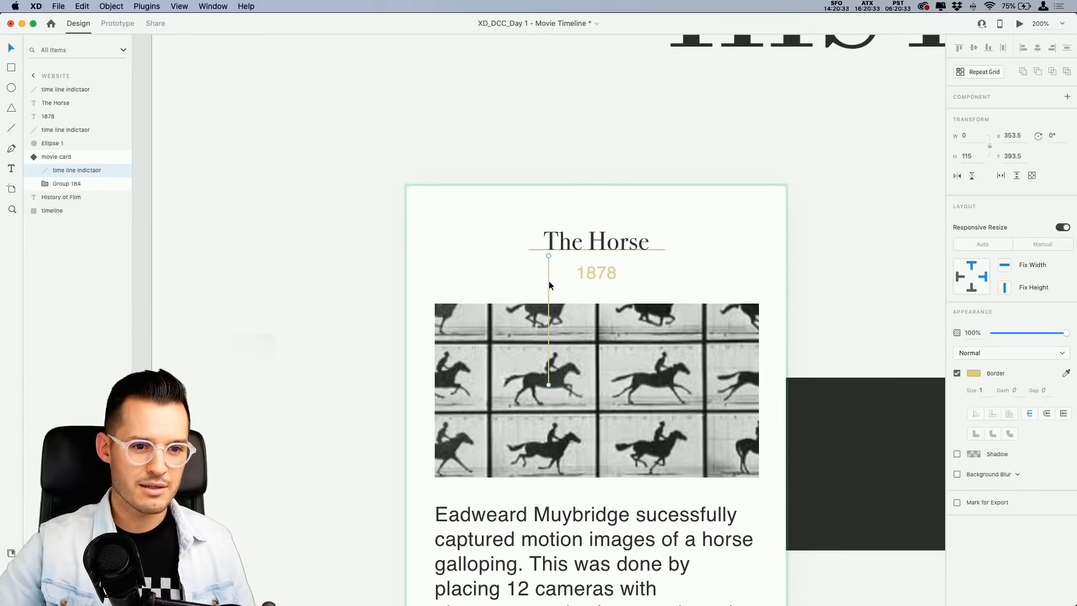
Move the pasted indicator line down over the horse image to X 386.5 and Y 503.5, and set its opacity to 0%.
{"action": "left_click_drag", "start_coordinate": [548, 284], "coordinate": [588, 410]}
{"action": "left_click_drag", "start_coordinate": [1065, 333], "coordinate": [885, 335]}
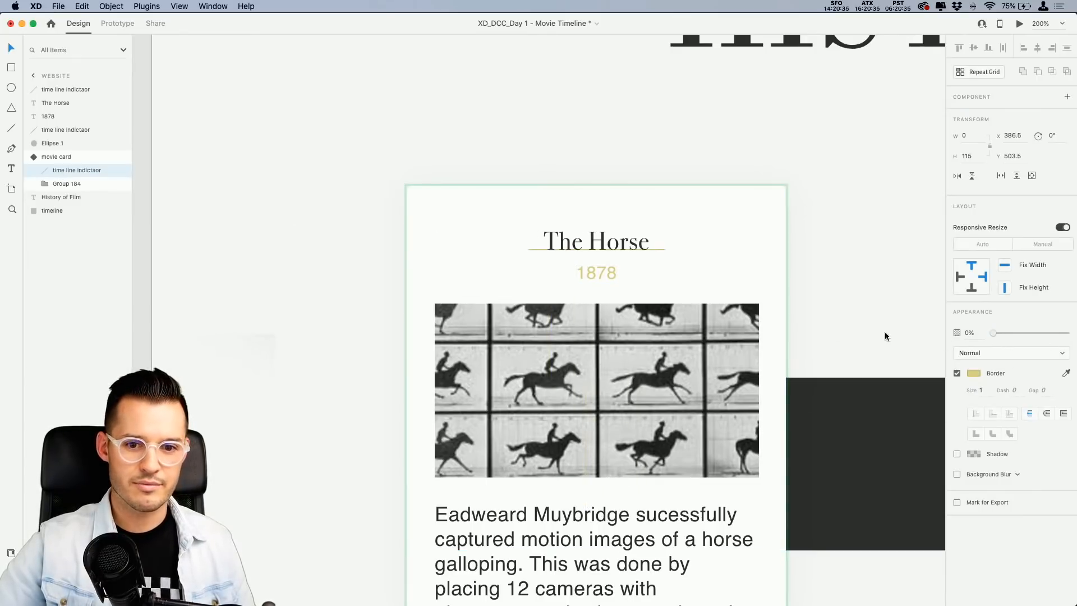
In the collapsed state, set the indicator line's opacity to 100% and move it below the 1878 text, to X 387.5 and Y 363.5.
{"action": "left_click", "coordinate": [110, 157]}
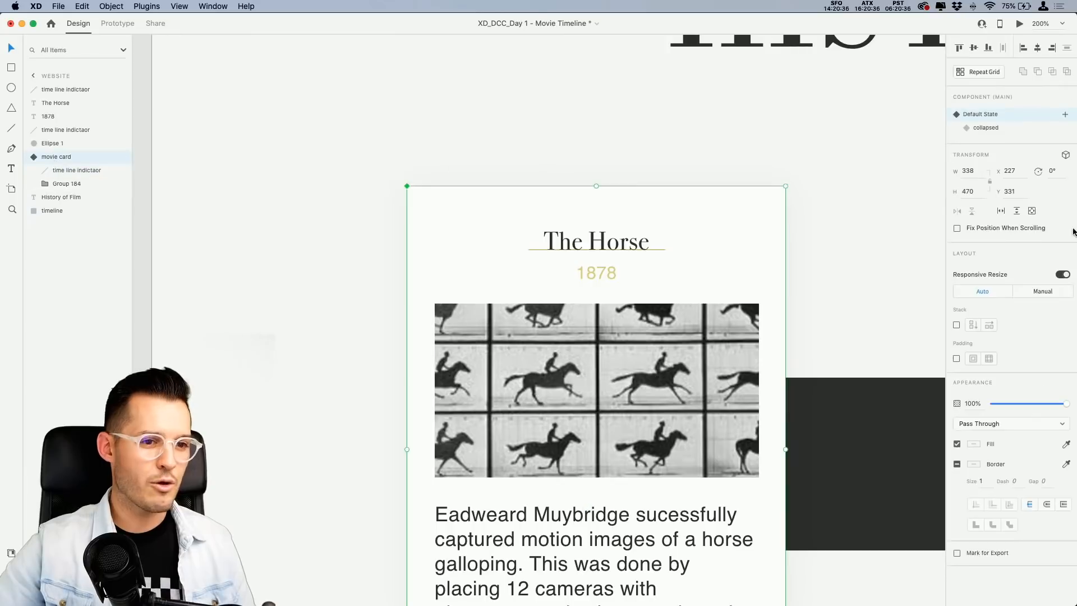
{"action": "left_click", "coordinate": [987, 129]}
{"action": "left_click", "coordinate": [35, 159]}
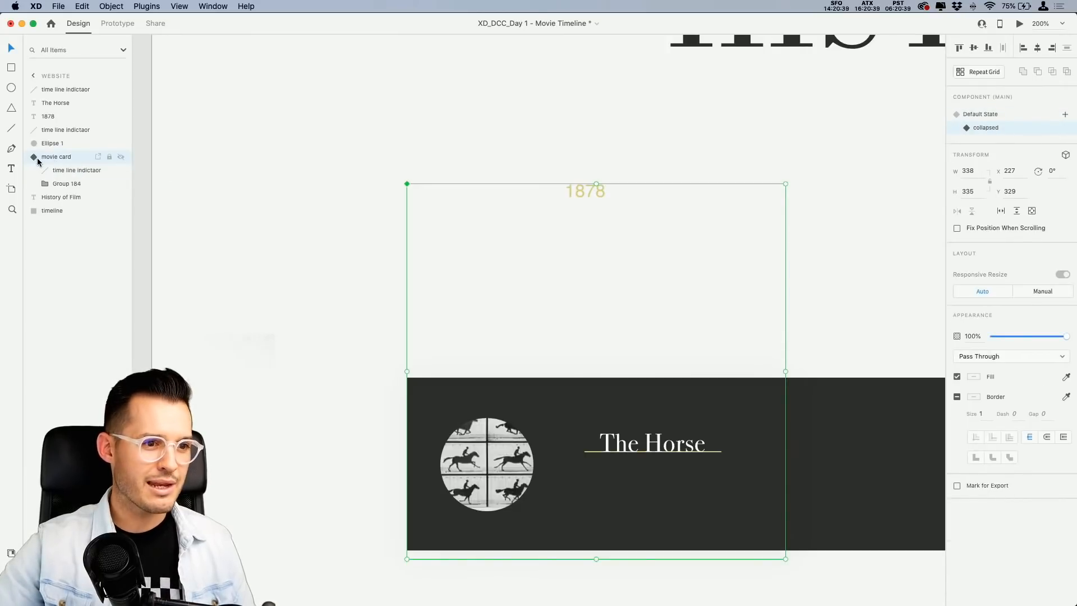
{"action": "left_click", "coordinate": [72, 170]}
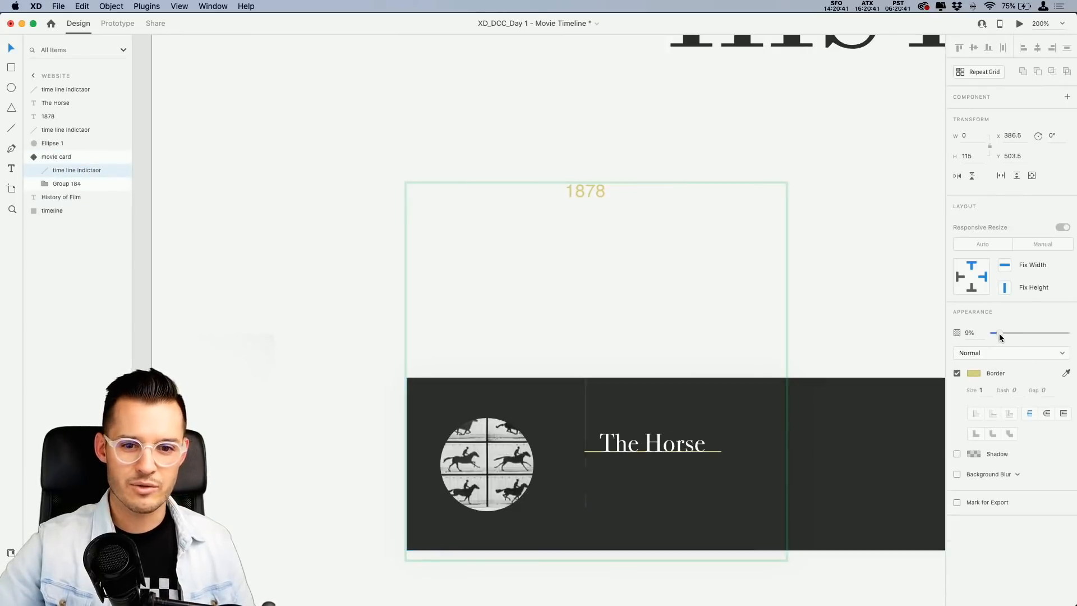
{"action": "left_click_drag", "start_coordinate": [994, 333], "coordinate": [1068, 333]}
{"action": "left_click_drag", "start_coordinate": [587, 399], "coordinate": [587, 242]}
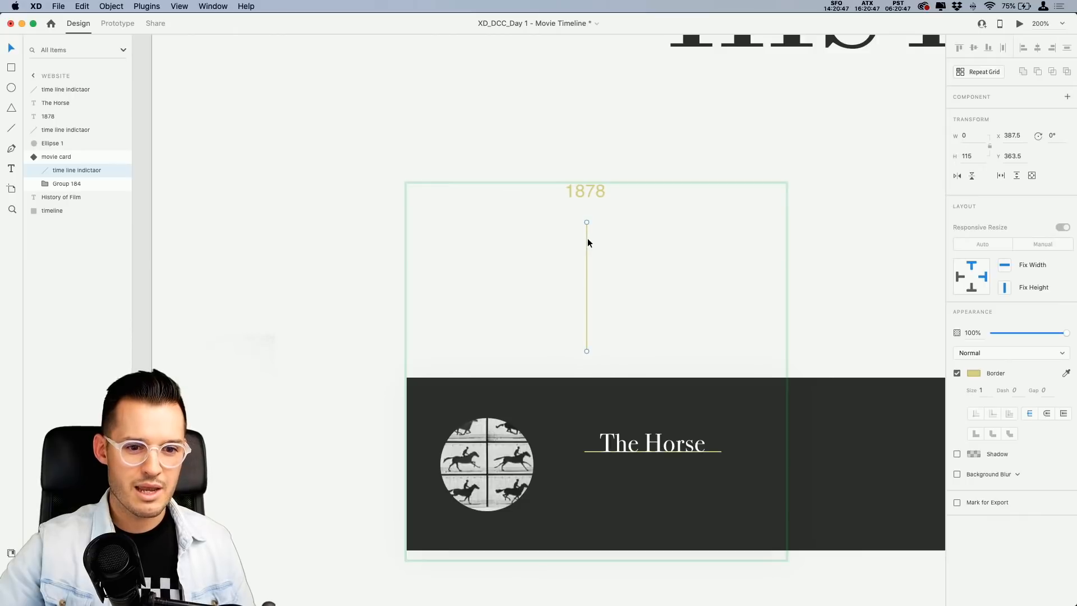
Lower the title group in the collapsed state to Y 561, level with the middle of the circular horse image.
{"action": "scroll", "coordinate": [671, 228], "scroll_direction": "down", "scroll_amount": 3}
{"action": "double_click", "coordinate": [622, 357]}
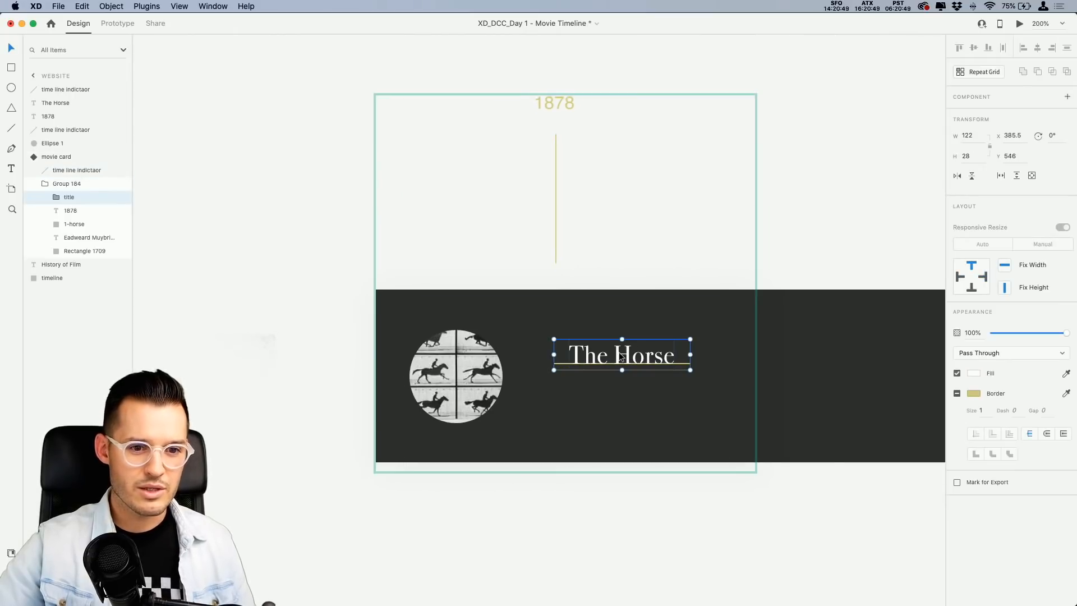
{"action": "left_click_drag", "start_coordinate": [621, 357], "coordinate": [622, 374]}
{"action": "left_click_drag", "start_coordinate": [625, 375], "coordinate": [625, 373]}
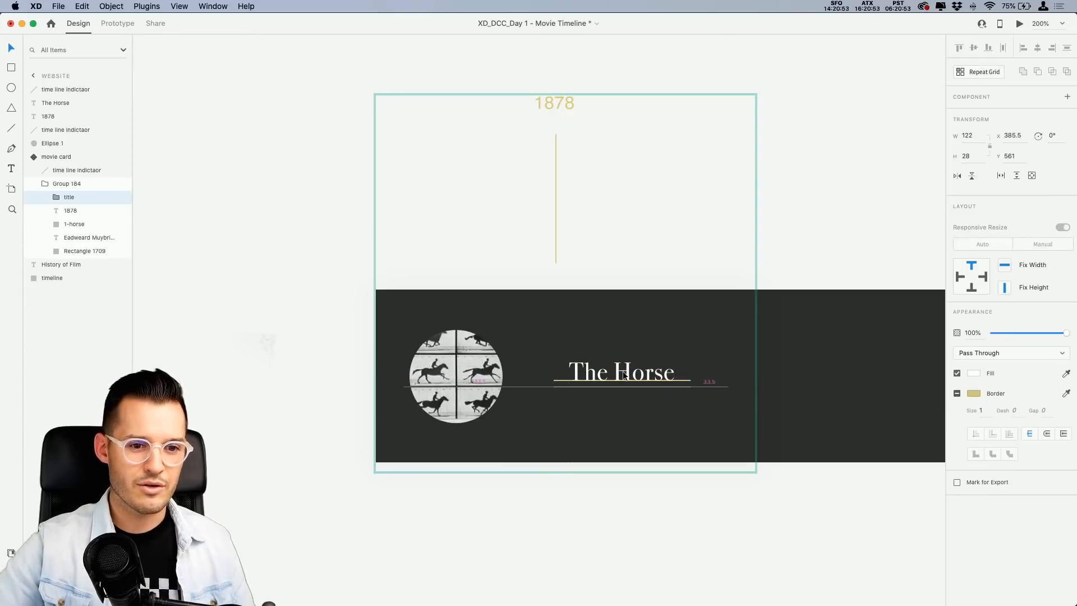
{"action": "left_click", "coordinate": [849, 243]}
Compare the movie card's collapsed and default states on the page, ending on Default State.
{"action": "key", "text": "super+plus"}
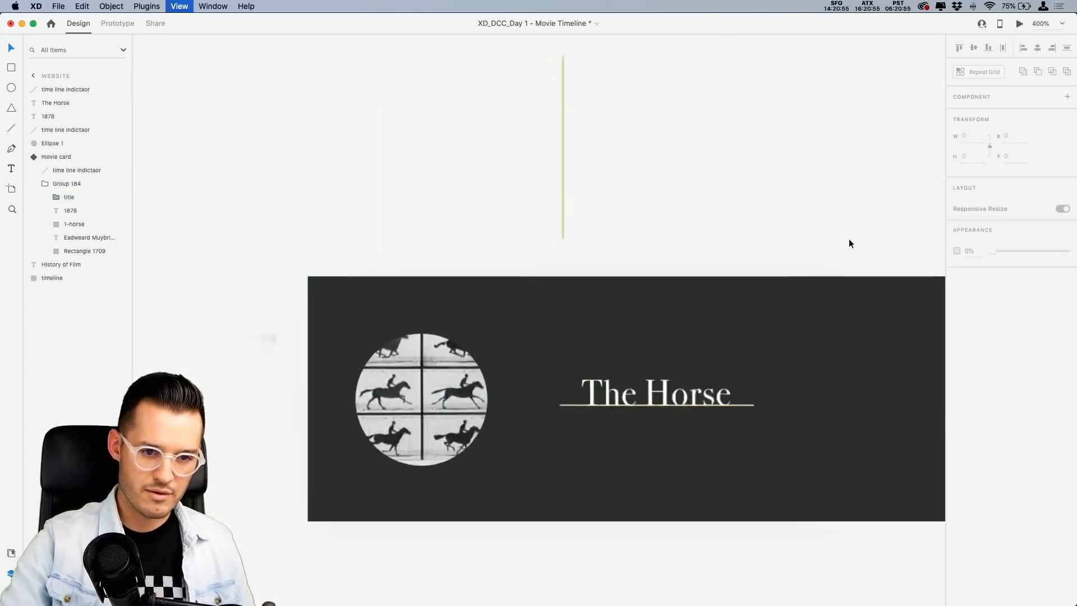
{"action": "key", "text": "super+minus"}
{"action": "key", "text": "super+minus"}
{"action": "left_click_drag", "start_coordinate": [789, 494], "coordinate": [664, 486]}
{"action": "left_click", "coordinate": [445, 349]}
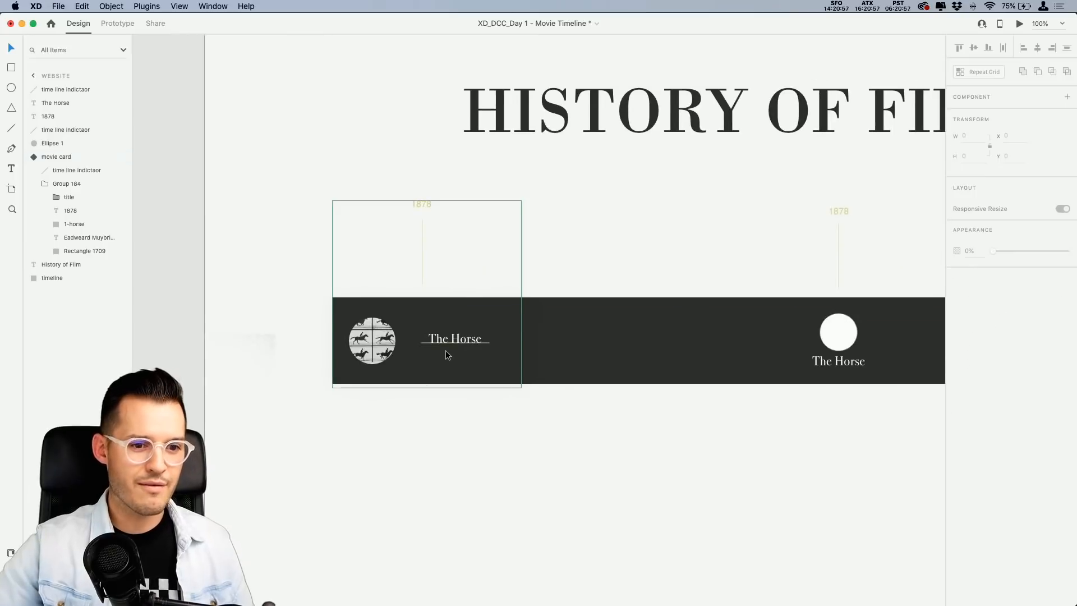
{"action": "left_click", "coordinate": [988, 114]}
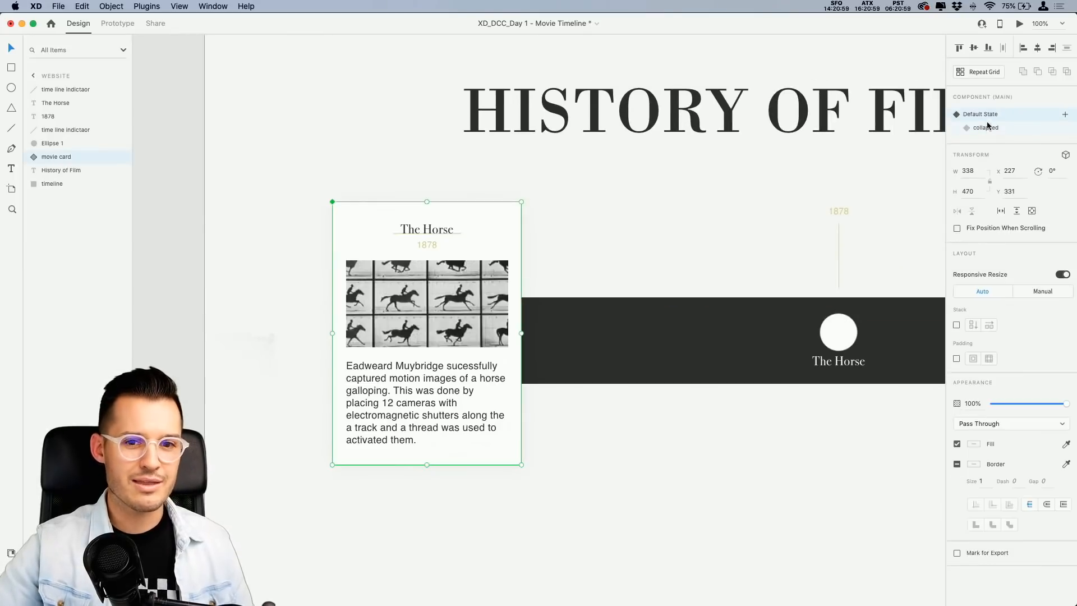
{"action": "left_click", "coordinate": [987, 127]}
{"action": "left_click", "coordinate": [993, 116]}
{"action": "key", "text": "super+0"}
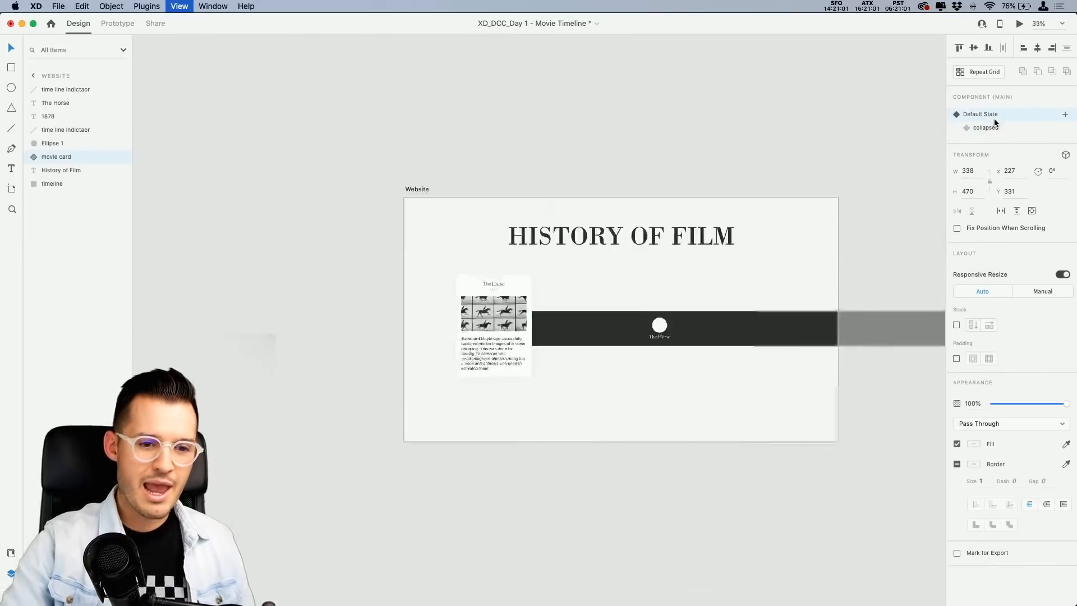
Delete the loose timeline marker made of the white circle, The Horse title, 1878 text and indicator line.
{"action": "left_click_drag", "start_coordinate": [799, 153], "coordinate": [783, 129]}
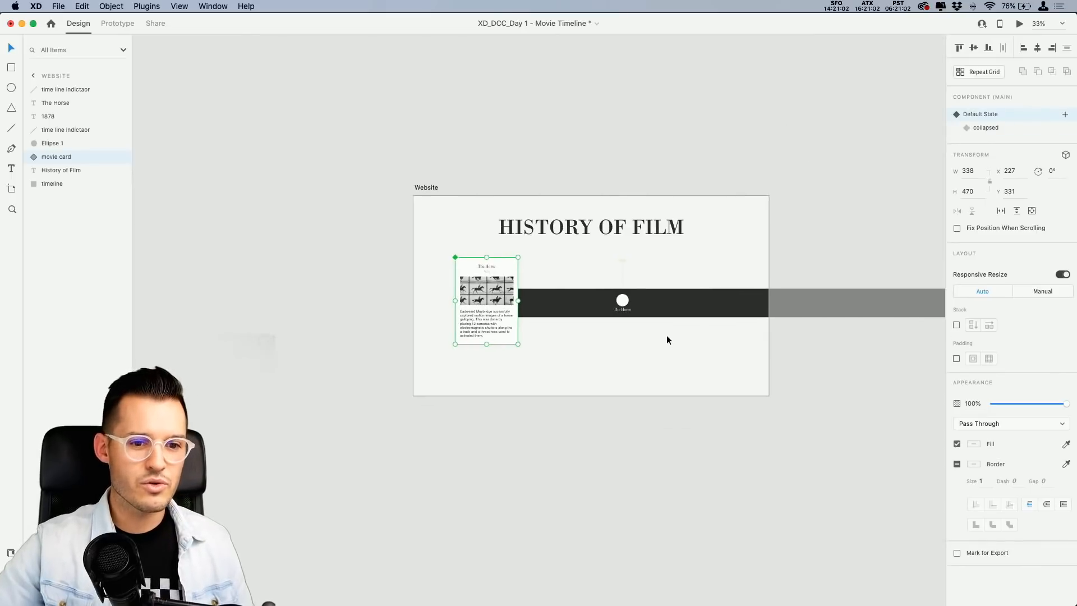
{"action": "left_click", "coordinate": [622, 309]}
{"action": "left_click", "coordinate": [622, 301], "text": "shift"}
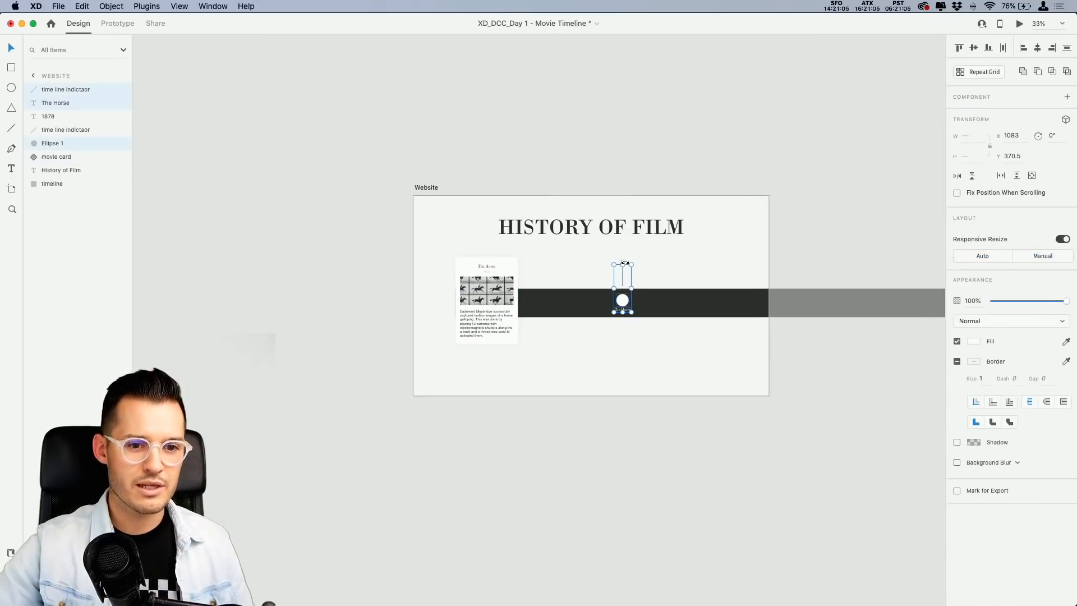
{"action": "key", "text": "Delete"}
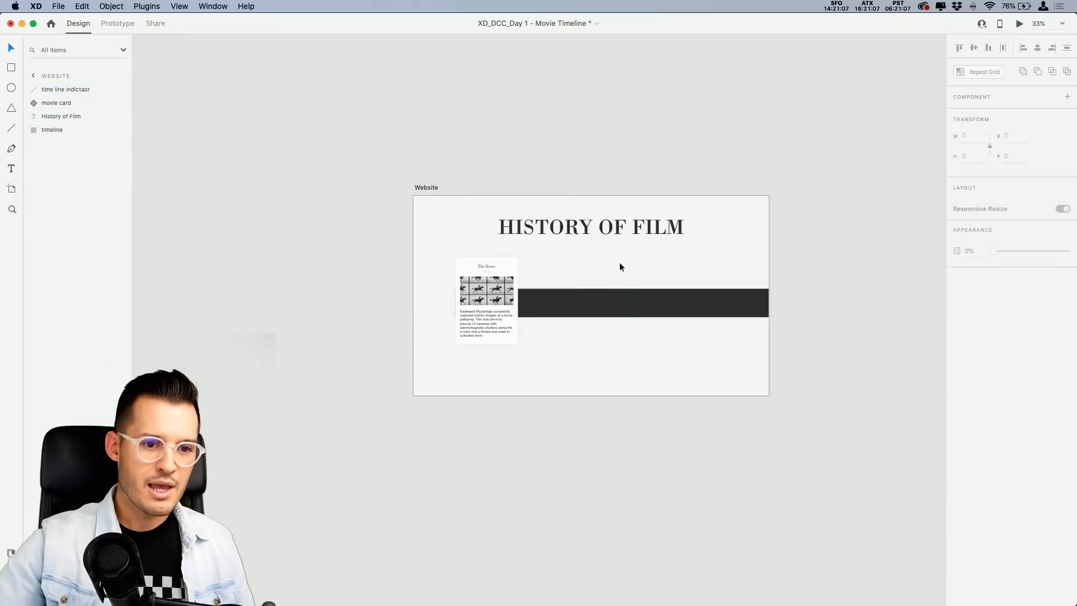
Switch the movie card to collapsed, duplicate the Website artboard directly below, and set the copy's card to Default State.
{"action": "left_click", "coordinate": [496, 301]}
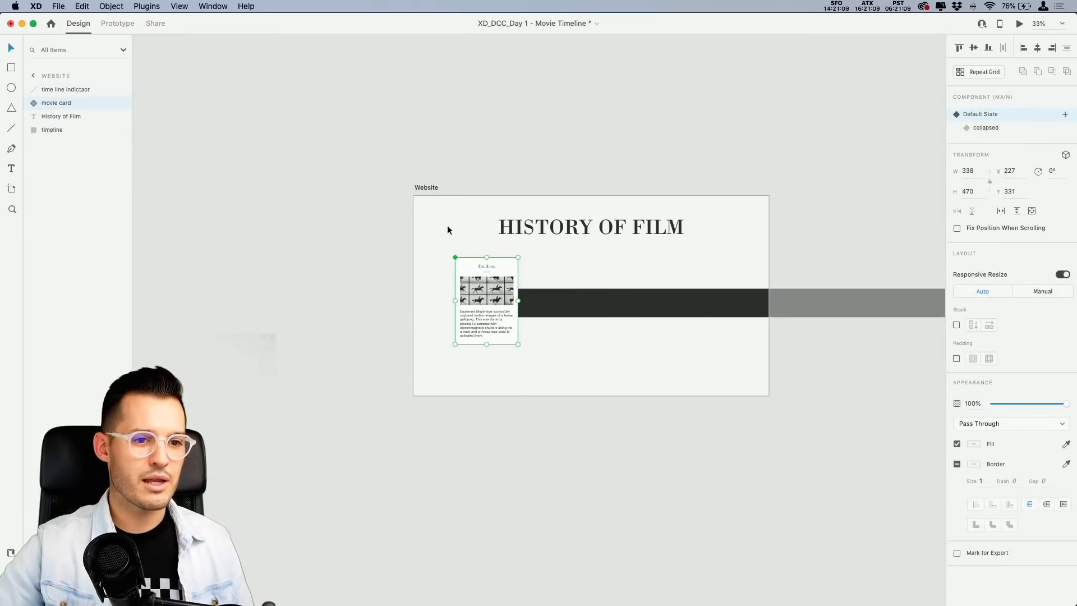
{"action": "left_click", "coordinate": [996, 126]}
{"action": "left_click_drag", "start_coordinate": [447, 186], "coordinate": [441, 425]}
{"action": "left_click_drag", "start_coordinate": [522, 413], "coordinate": [510, 268]}
{"action": "left_click", "coordinate": [470, 395]}
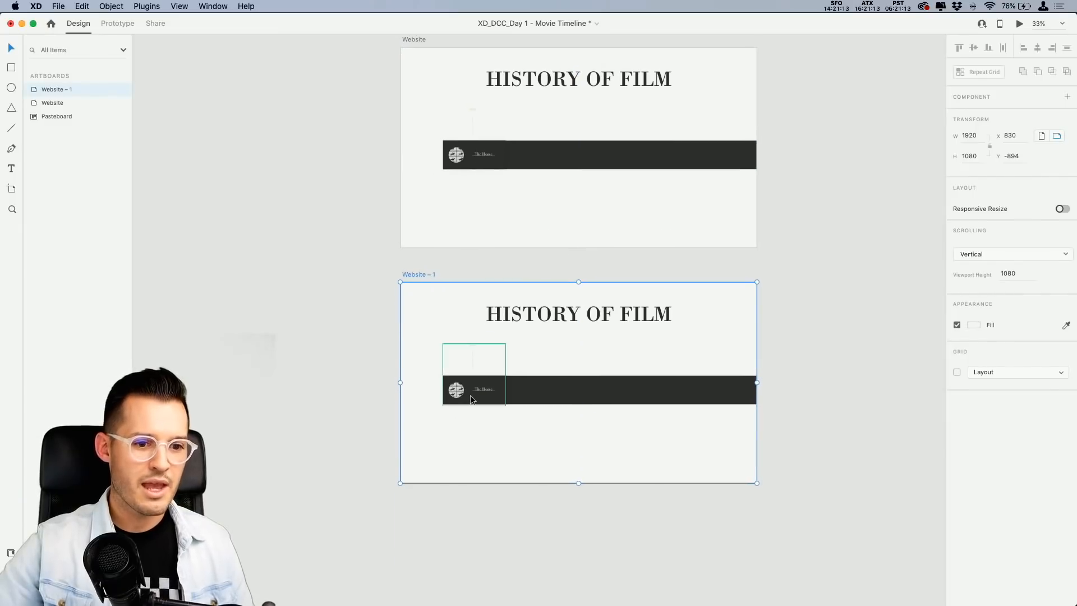
{"action": "left_click", "coordinate": [983, 115]}
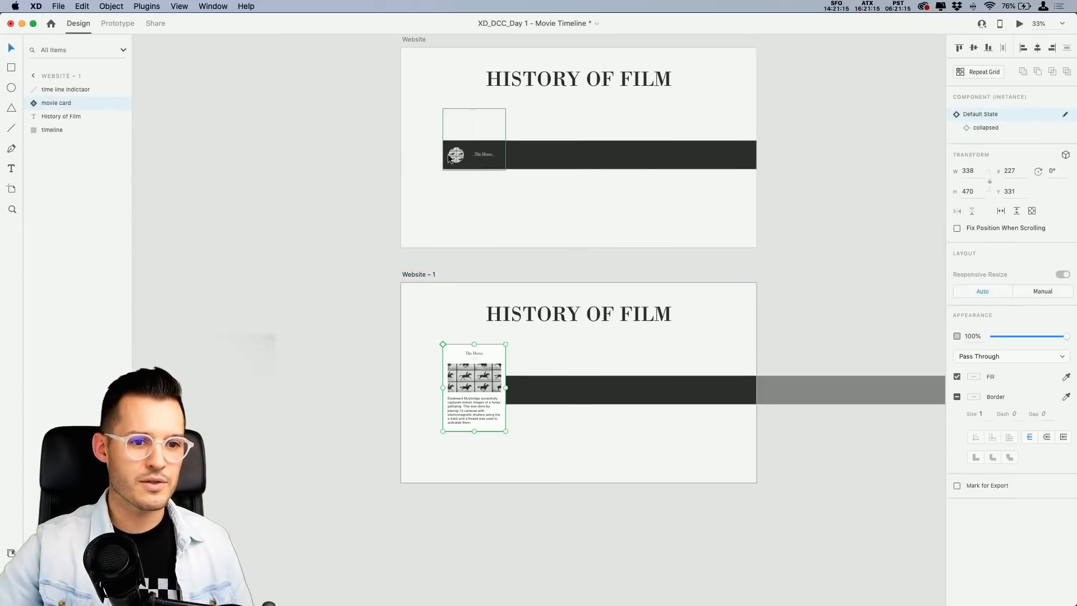
In prototype mode, link the collapsed movie card to the Website – 1 artboard and return that artboard's card to Default State.
{"action": "key", "text": "ctrl+Tab"}
{"action": "scroll", "coordinate": [392, 168], "scroll_direction": "up", "scroll_amount": 2}
{"action": "left_click", "coordinate": [447, 204]}
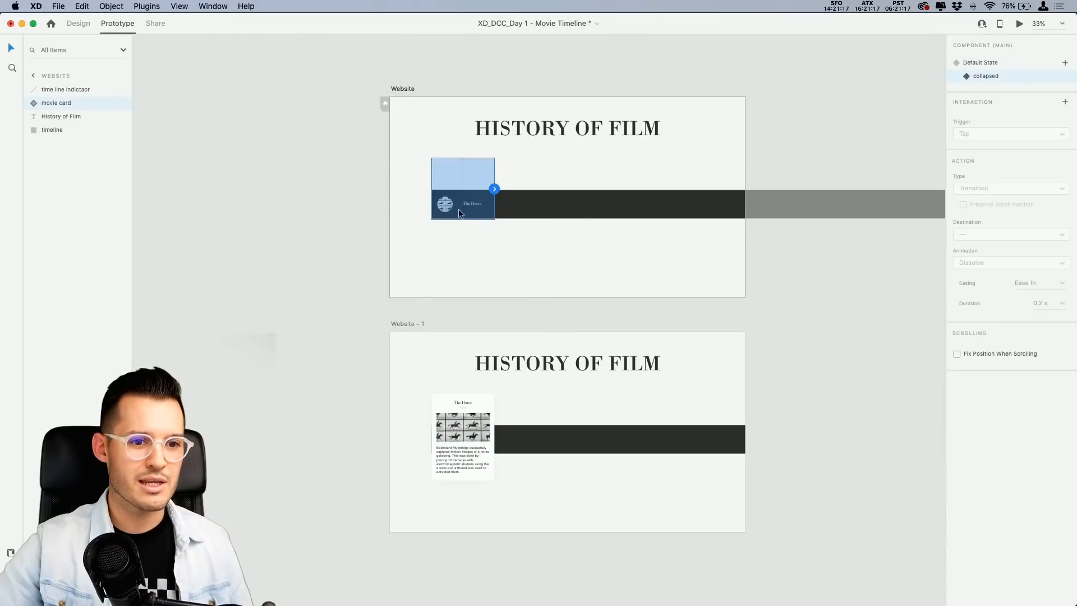
{"action": "left_click_drag", "start_coordinate": [494, 188], "coordinate": [521, 242]}
{"action": "key", "text": "super+z"}
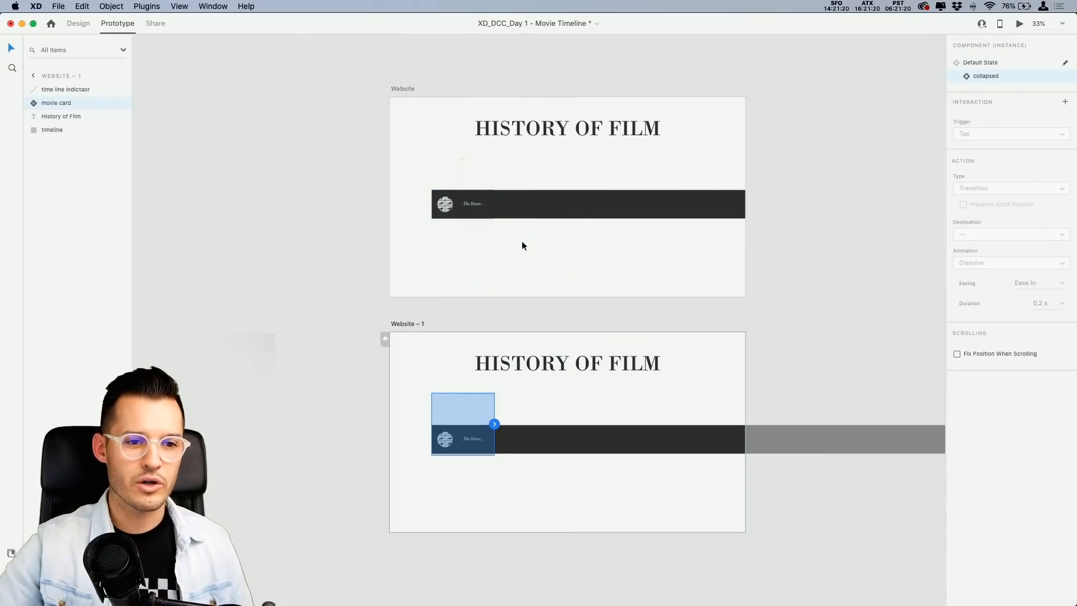
{"action": "left_click", "coordinate": [468, 200]}
{"action": "left_click_drag", "start_coordinate": [494, 189], "coordinate": [468, 432]}
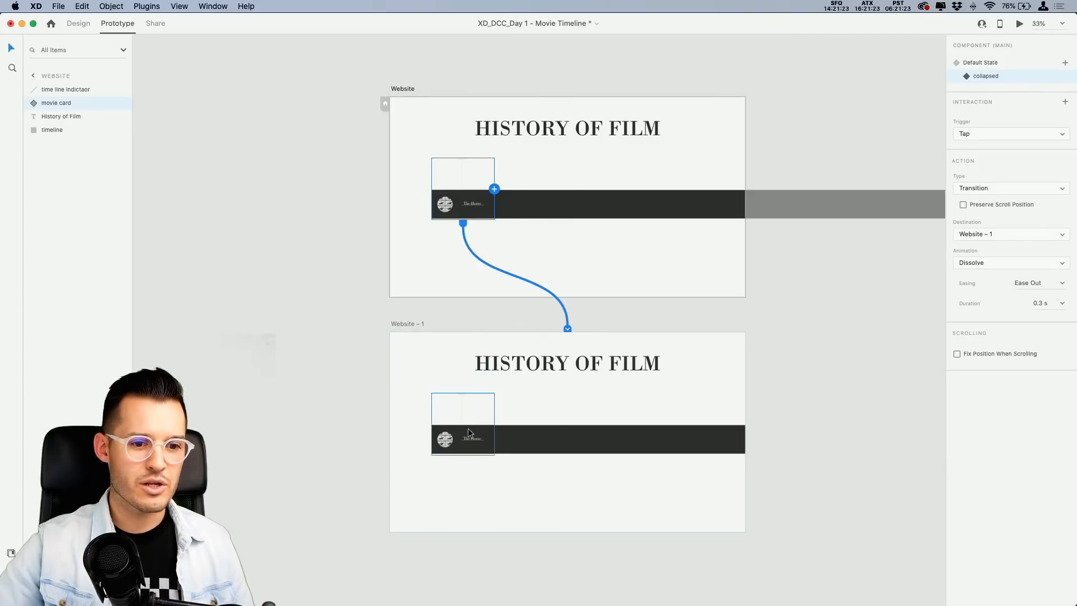
{"action": "left_click", "coordinate": [479, 440]}
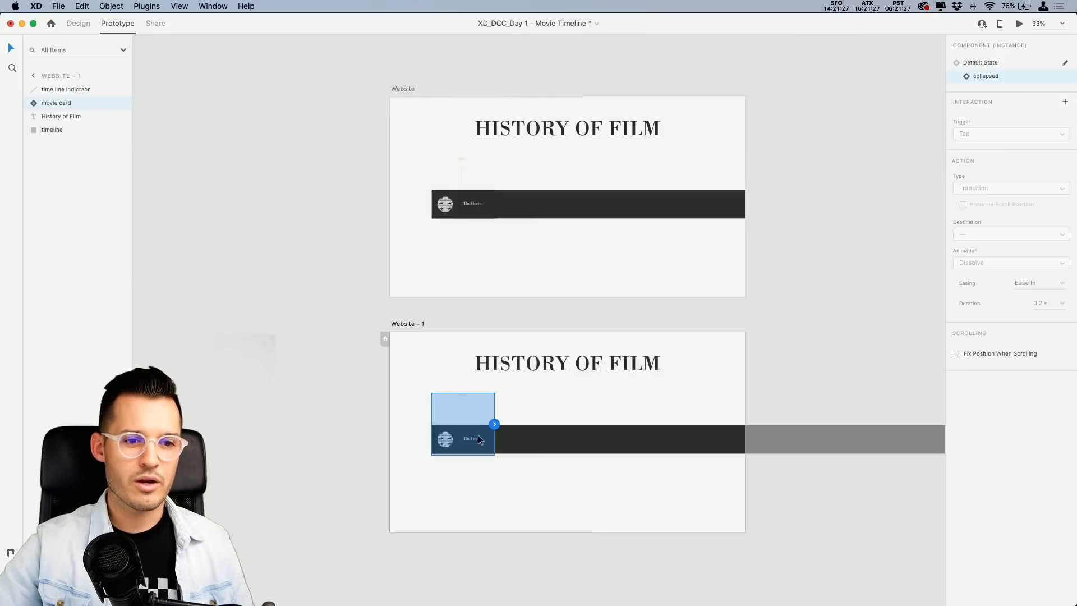
{"action": "left_click", "coordinate": [985, 65]}
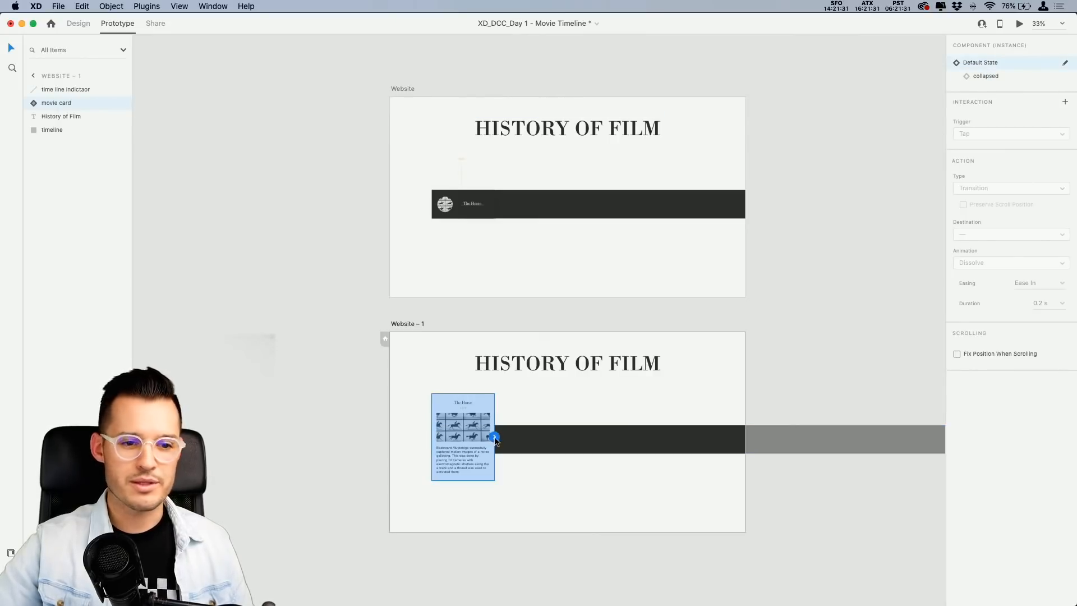
Set the collapsed card's link to Auto-Animate with Snap easing and 0.5 s duration, and link the expanded card back to Website.
{"action": "left_click", "coordinate": [454, 213]}
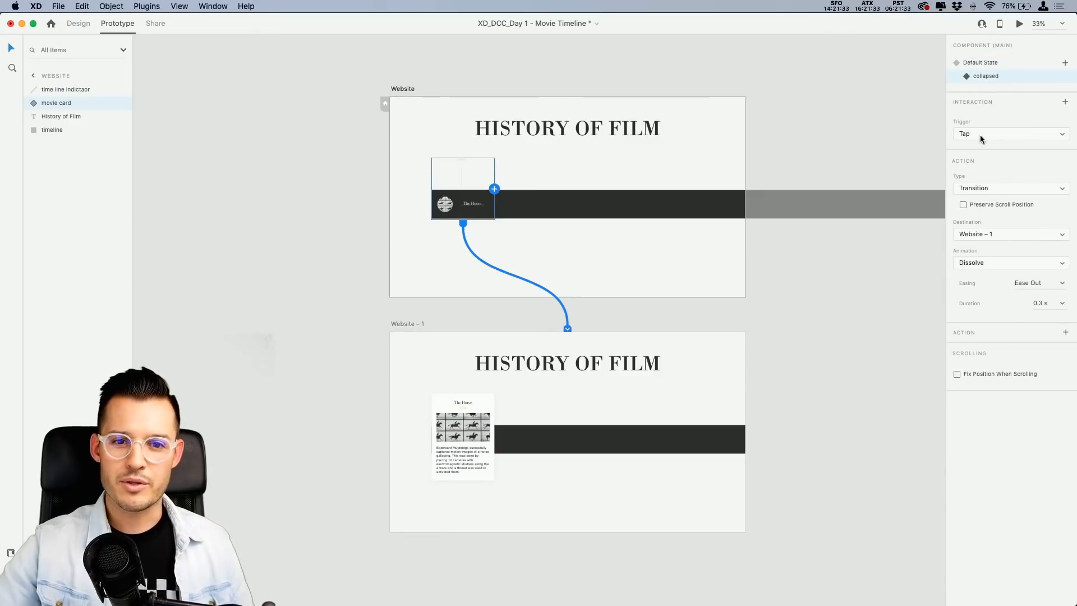
{"action": "left_click", "coordinate": [996, 188]}
{"action": "left_click", "coordinate": [989, 198]}
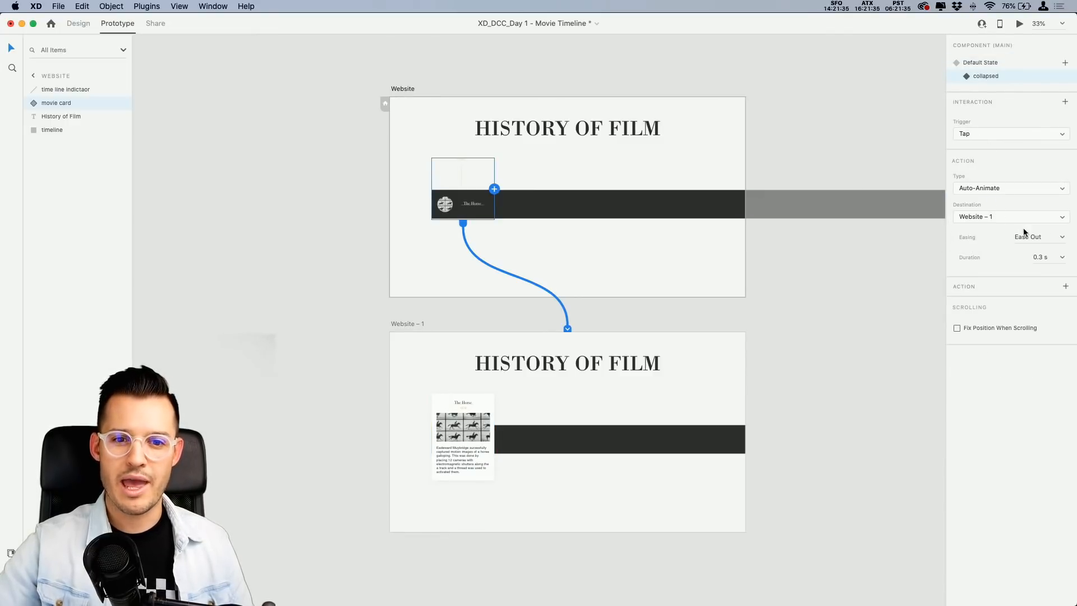
{"action": "left_click", "coordinate": [1062, 238]}
{"action": "left_click", "coordinate": [1021, 291]}
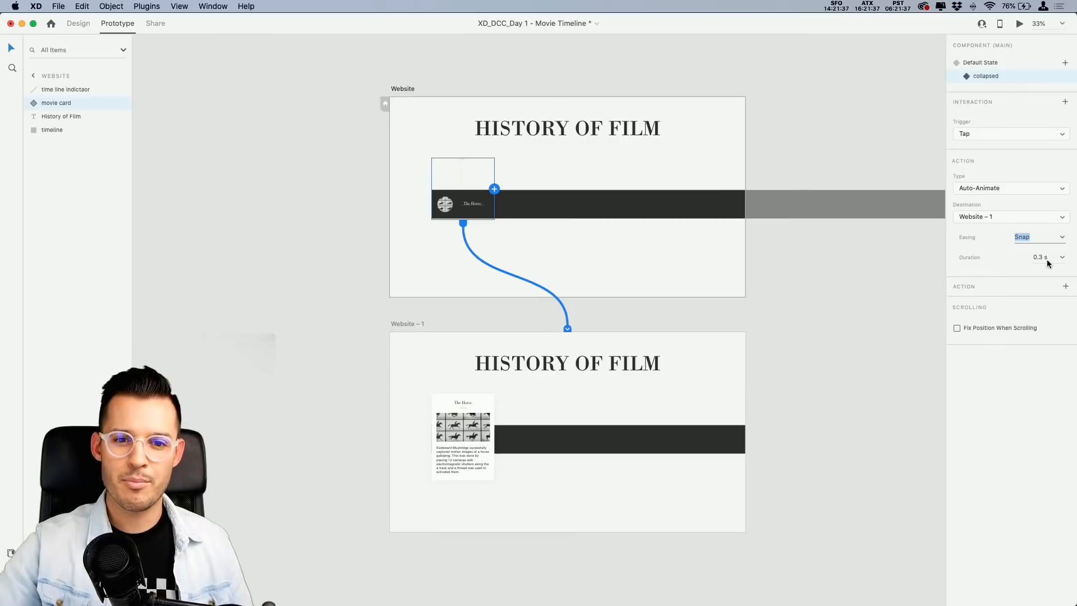
{"action": "type", "text": "5"}
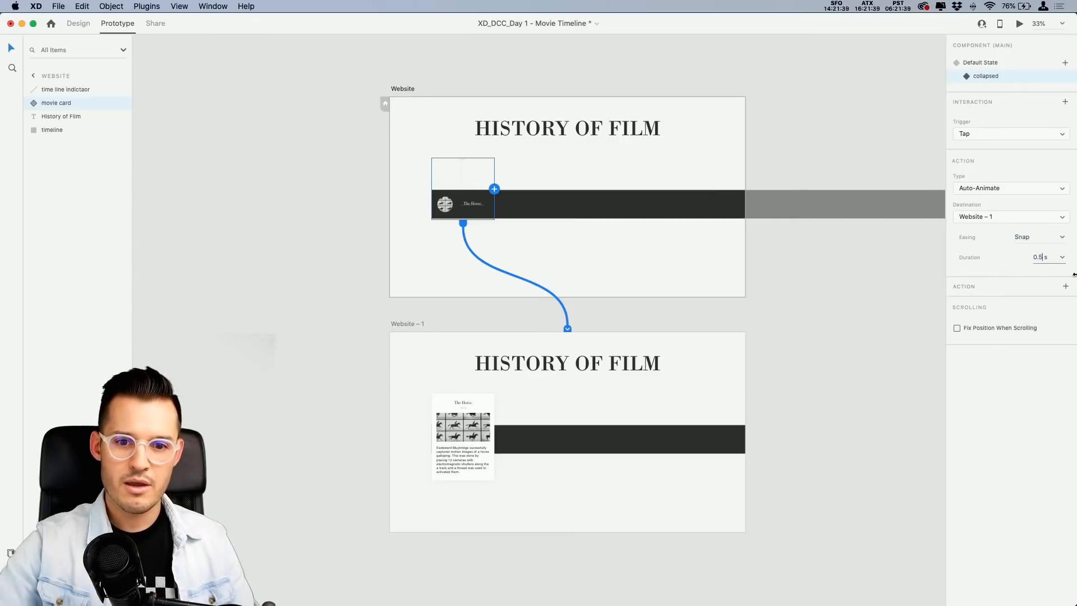
{"action": "left_click", "coordinate": [455, 440]}
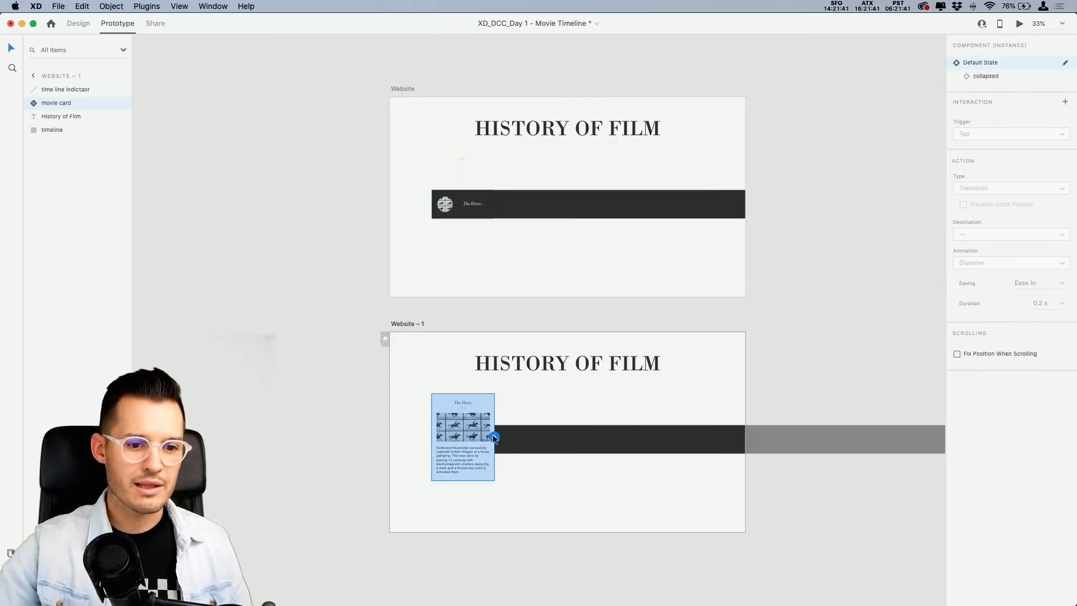
{"action": "left_click_drag", "start_coordinate": [493, 434], "coordinate": [435, 92]}
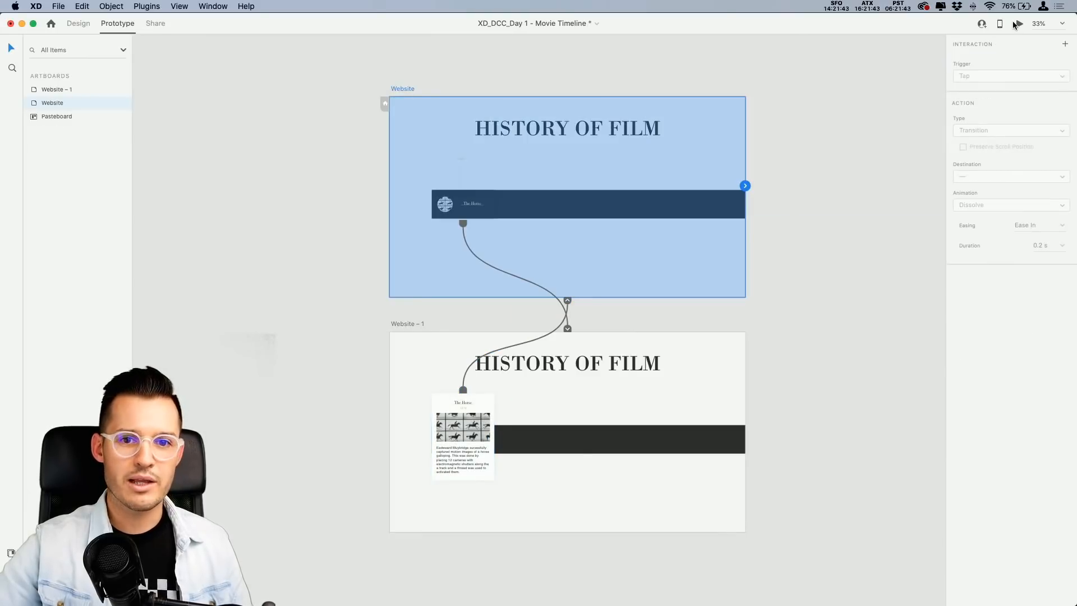
Preview the prototype, expanding and collapsing The Horse card repeatedly to check the animation, and close the preview.
{"action": "left_click", "coordinate": [1016, 24]}
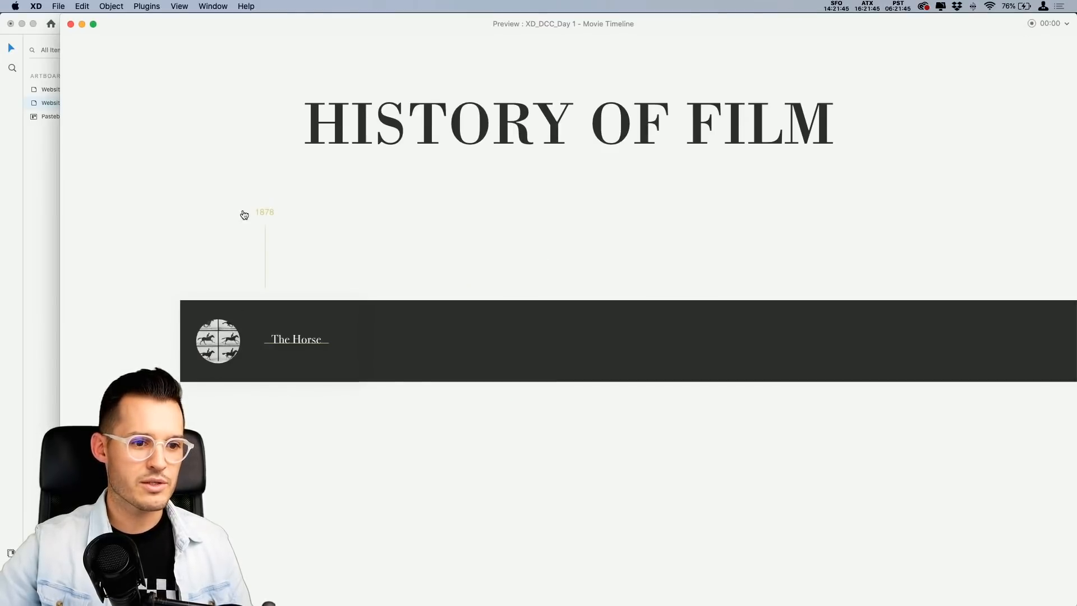
{"action": "left_click", "coordinate": [248, 355]}
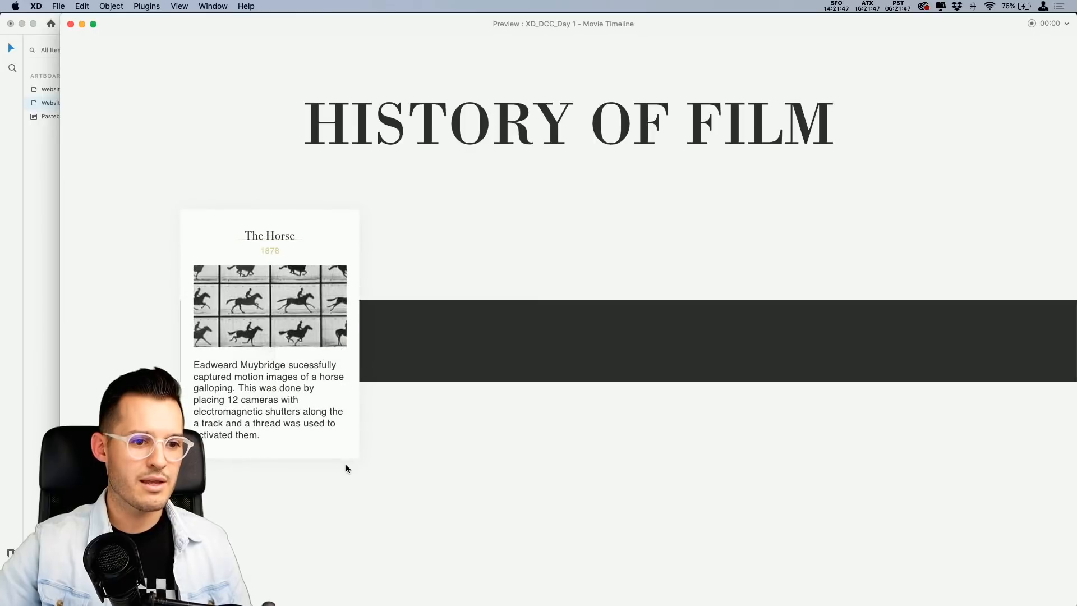
{"action": "left_click", "coordinate": [303, 340]}
{"action": "left_click", "coordinate": [260, 355]}
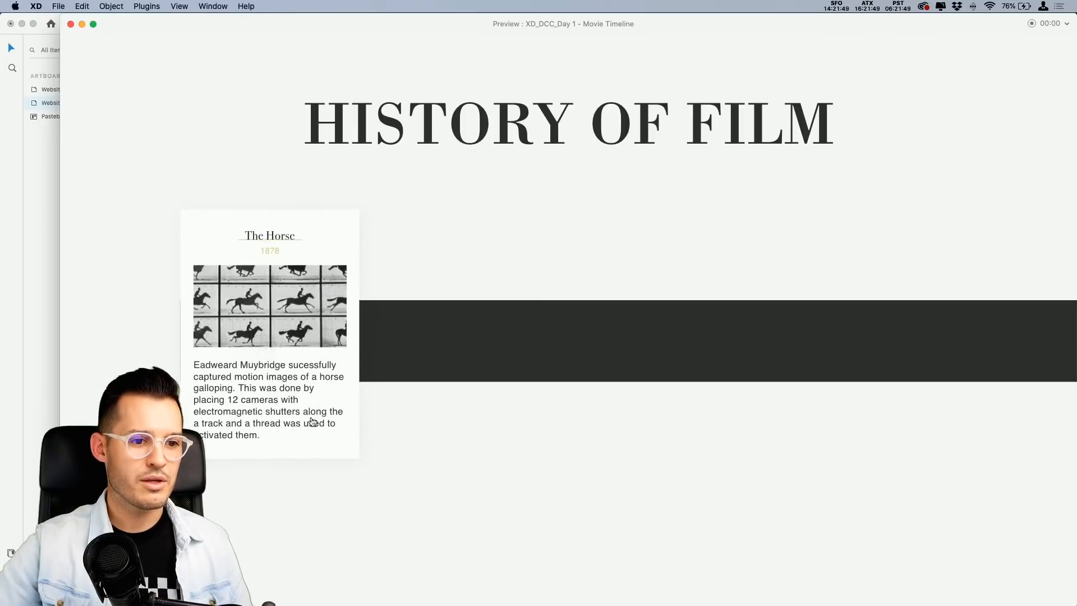
{"action": "left_click", "coordinate": [298, 357]}
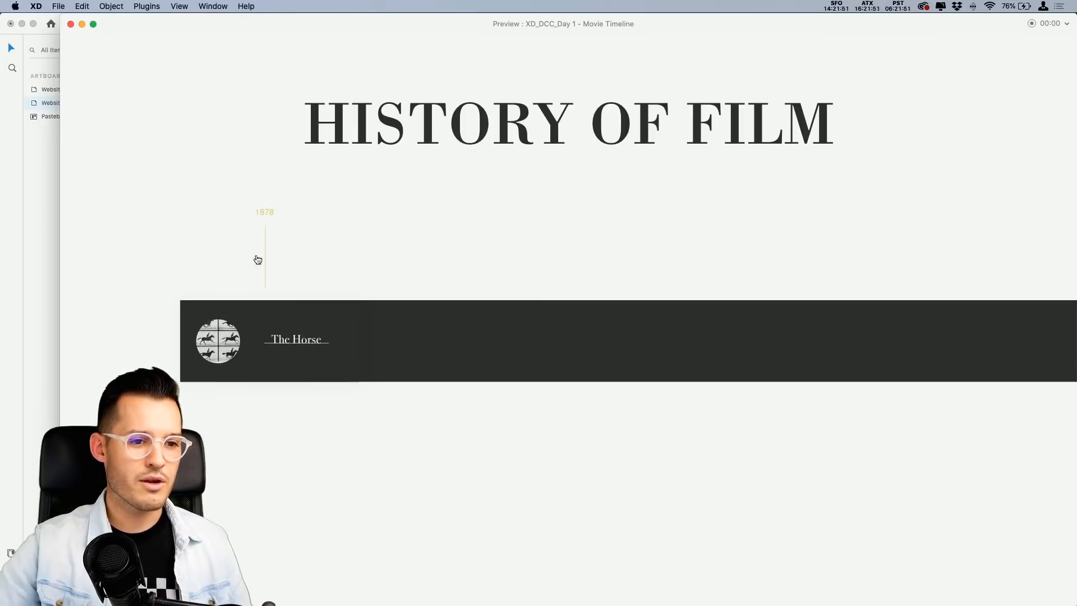
{"action": "left_click", "coordinate": [277, 356]}
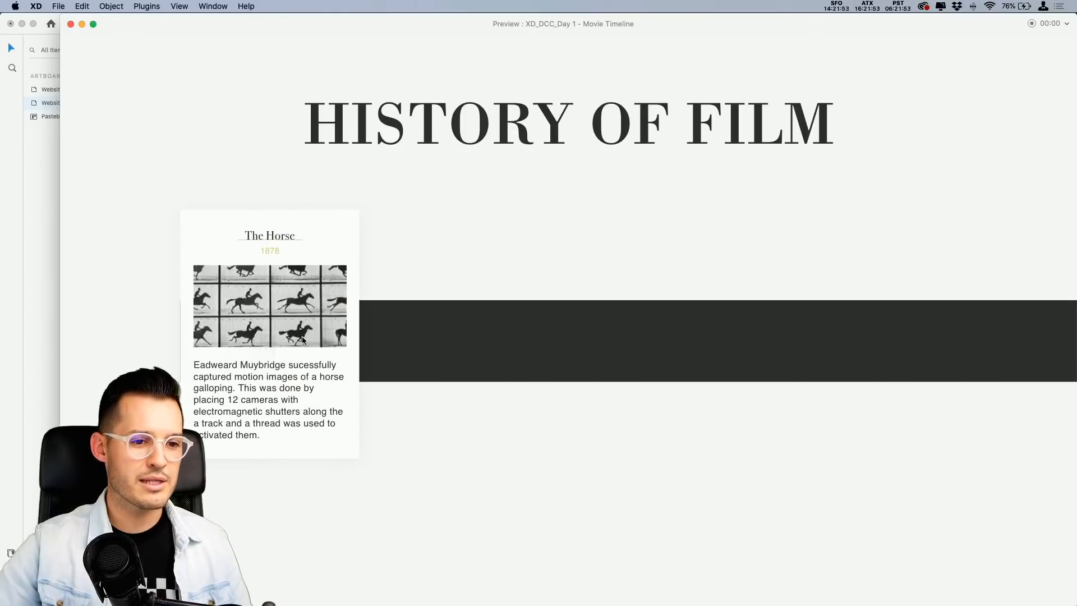
{"action": "left_click", "coordinate": [303, 340]}
{"action": "left_click", "coordinate": [303, 351]}
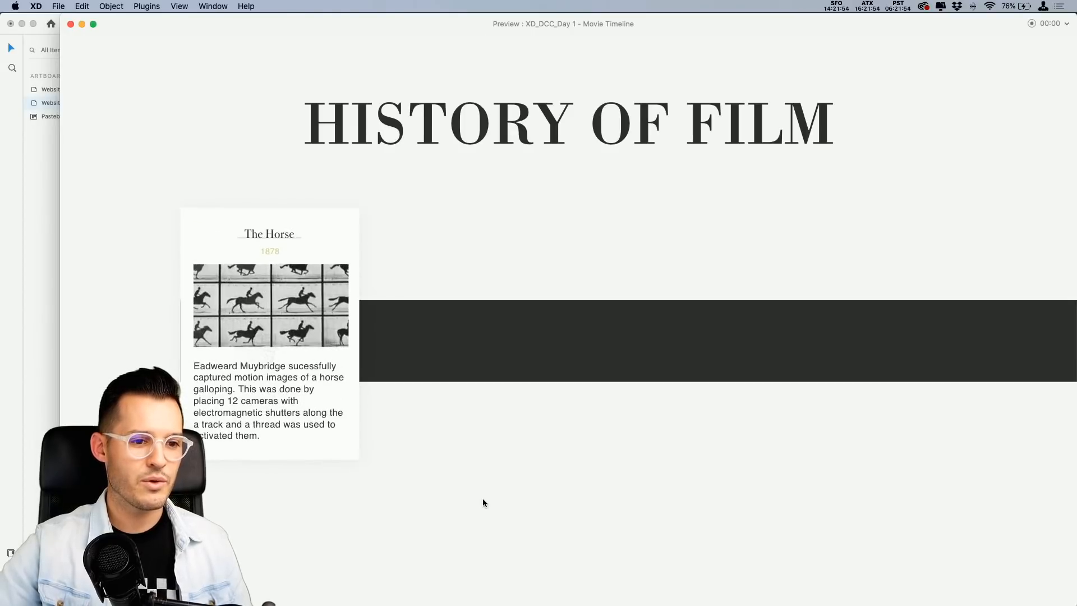
{"action": "left_click", "coordinate": [298, 348]}
{"action": "left_click", "coordinate": [71, 25]}
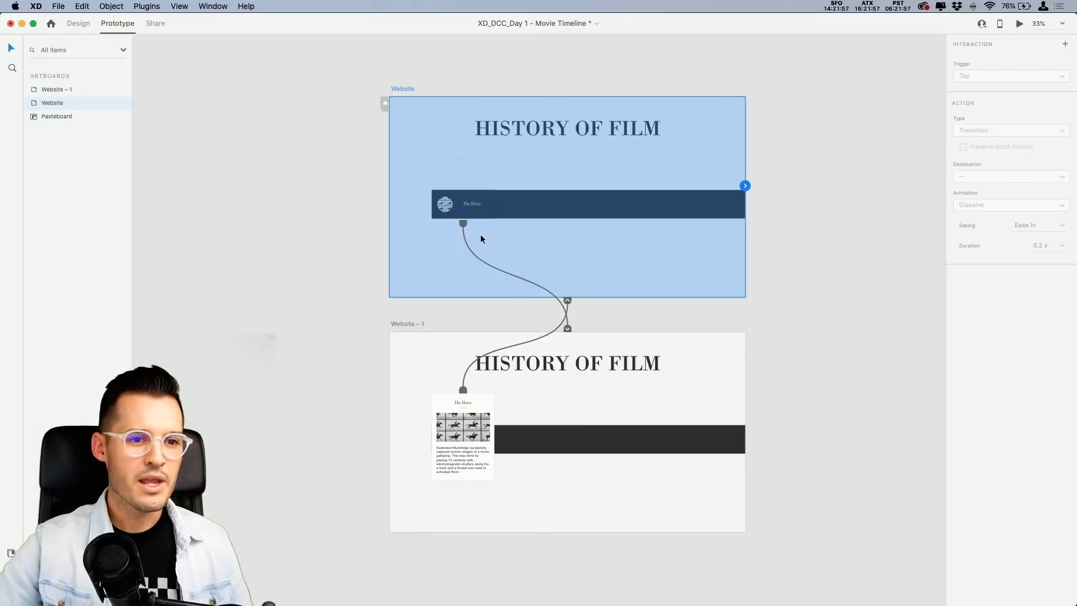
In design mode, turn the Website artboard's collapsed movie card into a horizontal repeat grid about 3429 px wide.
{"action": "left_click", "coordinate": [230, 178]}
{"action": "left_click", "coordinate": [510, 197]}
{"action": "key", "text": "super+3"}
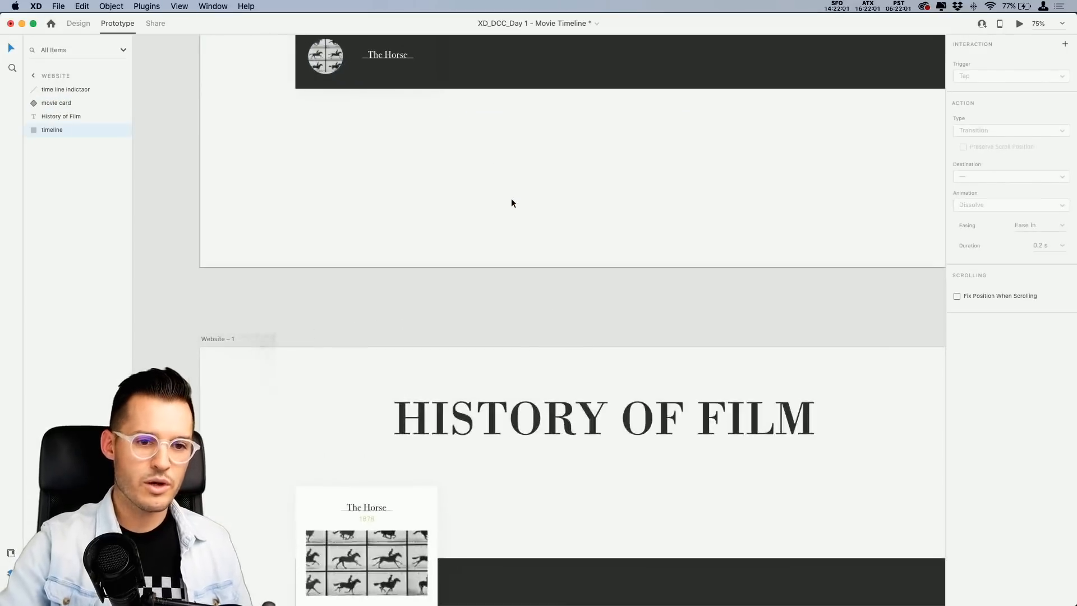
{"action": "scroll", "coordinate": [510, 202], "scroll_direction": "up", "scroll_amount": 5}
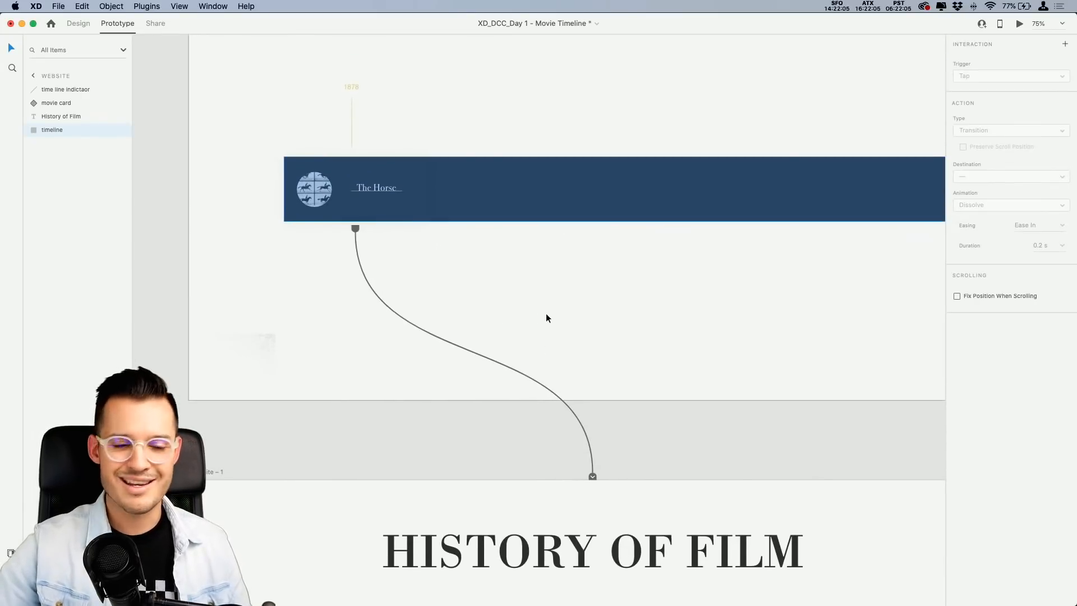
{"action": "scroll", "coordinate": [547, 311], "scroll_direction": "up", "scroll_amount": 2}
{"action": "left_click", "coordinate": [79, 23]}
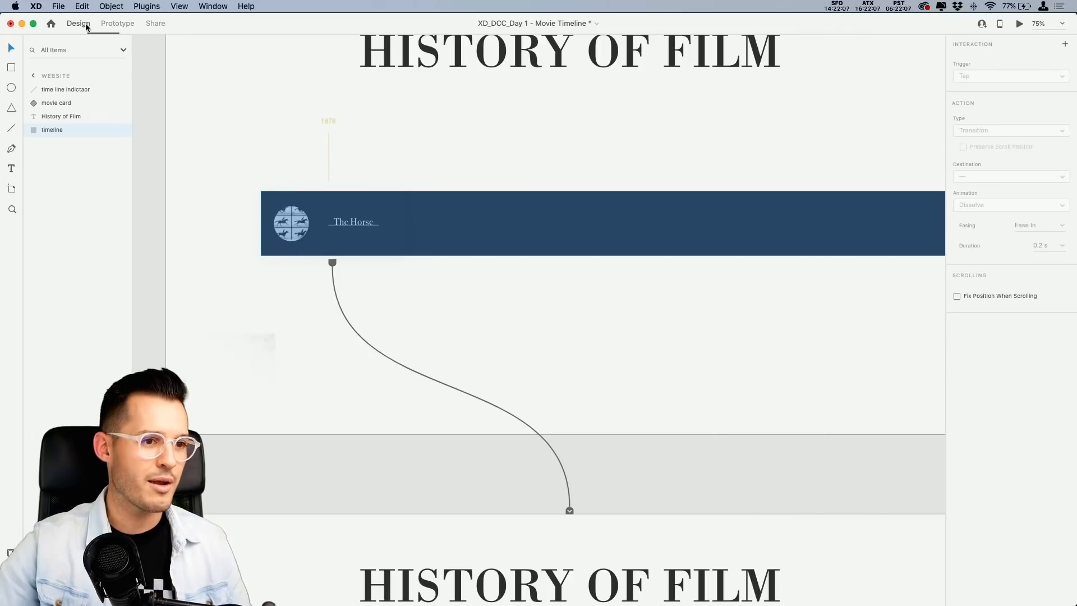
{"action": "left_click", "coordinate": [392, 157]}
{"action": "scroll", "coordinate": [377, 244], "scroll_direction": "up", "scroll_amount": 1}
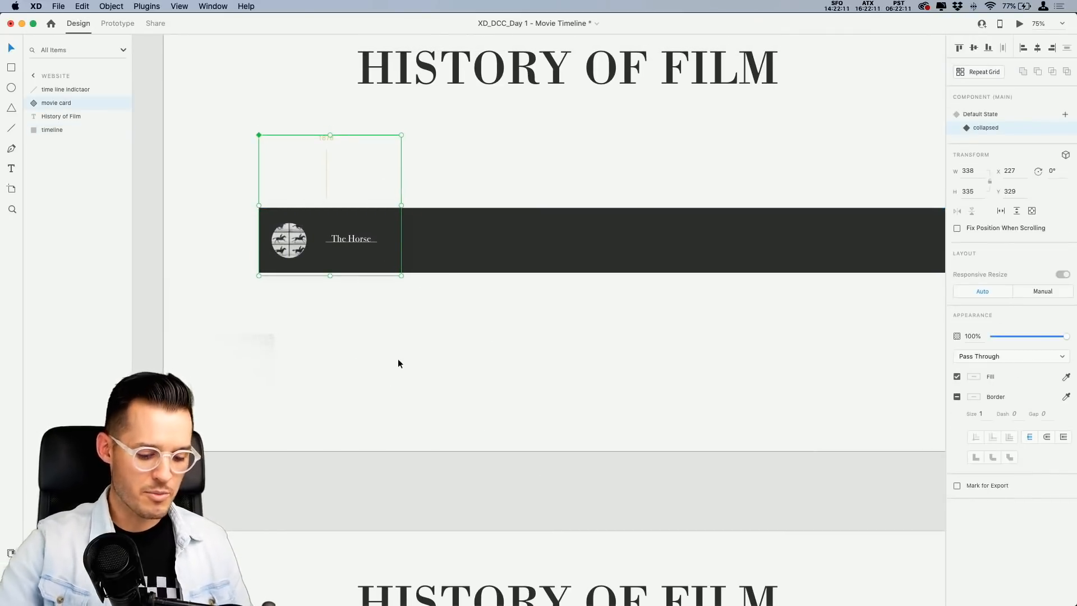
{"action": "key", "text": "super+r"}
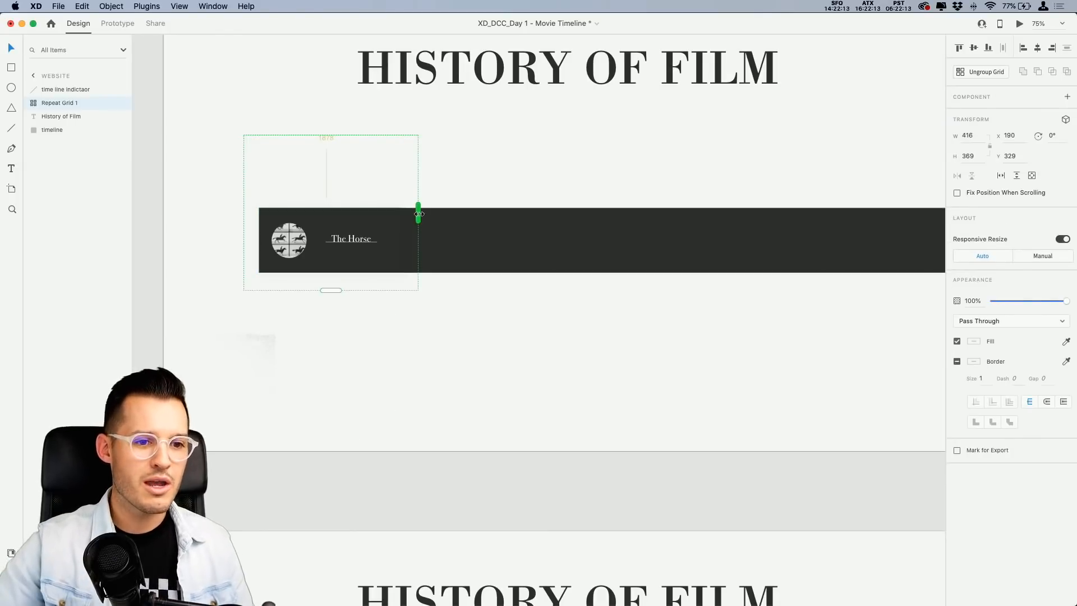
{"action": "left_click_drag", "start_coordinate": [418, 213], "coordinate": [867, 244]}
{"action": "key", "text": "super+minus"}
{"action": "key", "text": "super+minus"}
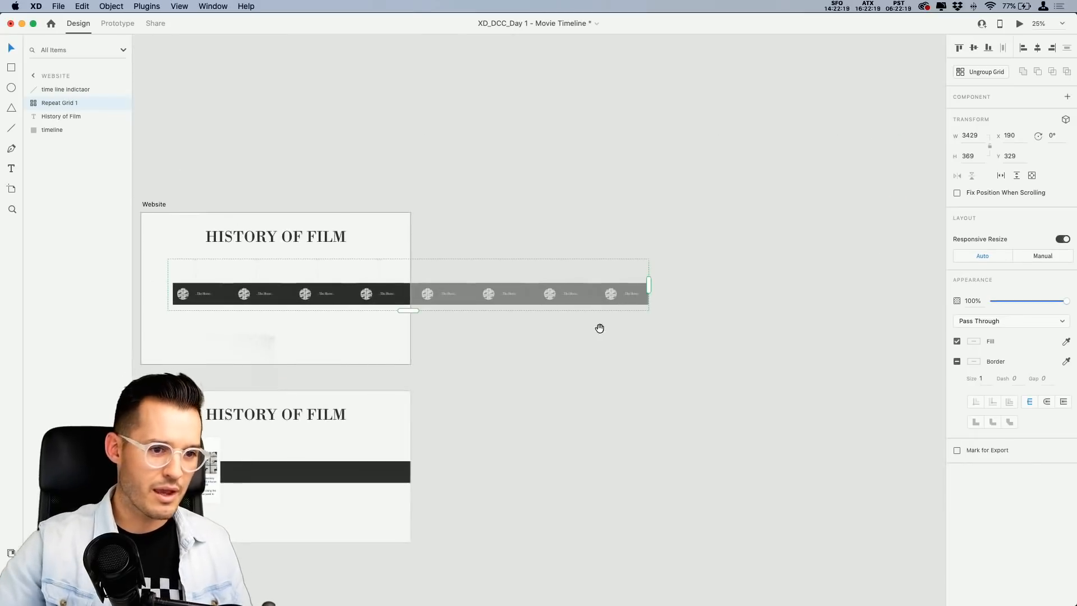
Drop the ten images 1-horse.jpg through 10-starwars.jpg from Finder's assets folder onto the first card's circular horse image.
{"action": "left_click_drag", "start_coordinate": [600, 328], "coordinate": [718, 326]}
{"action": "key", "text": "super+plus"}
{"action": "key", "text": "super+plus"}
{"action": "key", "text": "super+plus"}
{"action": "left_click_drag", "start_coordinate": [369, 304], "coordinate": [786, 331]}
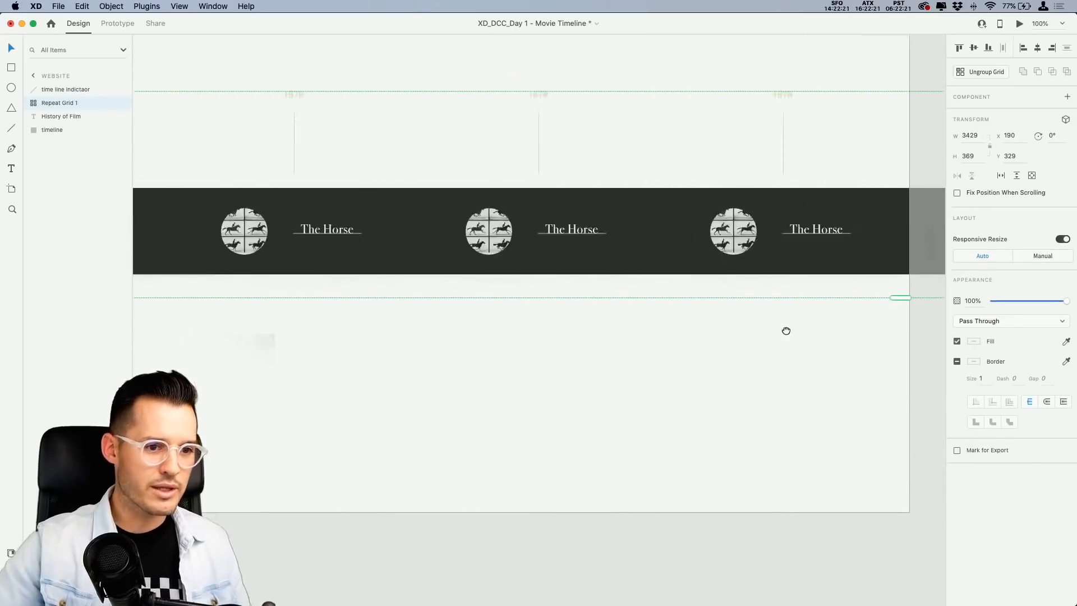
{"action": "scroll", "coordinate": [362, 255], "scroll_direction": "left", "scroll_amount": 15}
{"action": "double_click", "coordinate": [533, 235]}
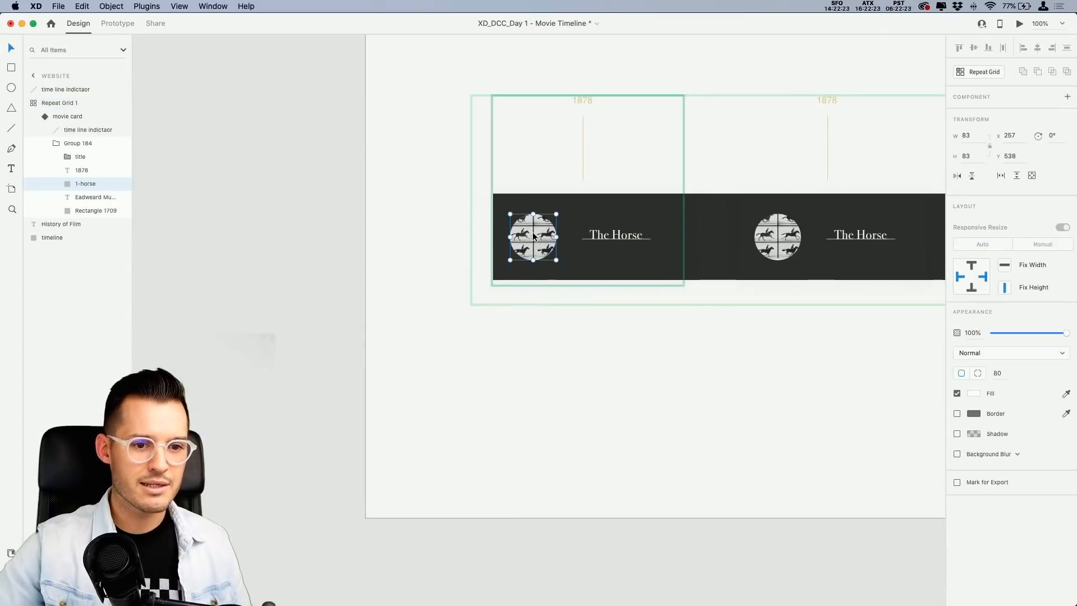
{"action": "key", "text": "super+Tab"}
{"action": "key", "text": "super+Tab"}
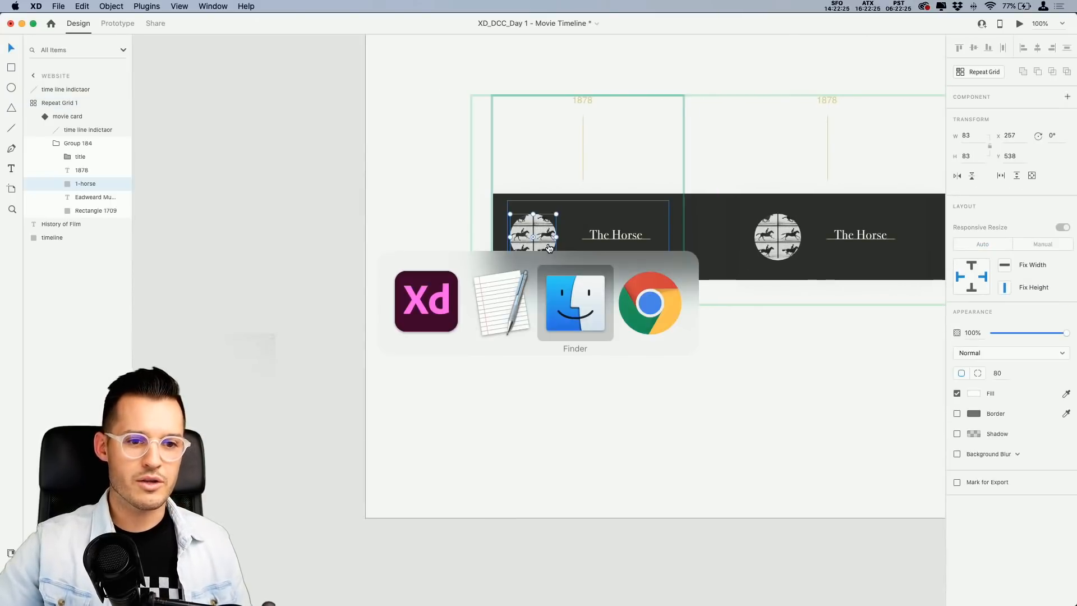
{"action": "left_click", "coordinate": [752, 180]}
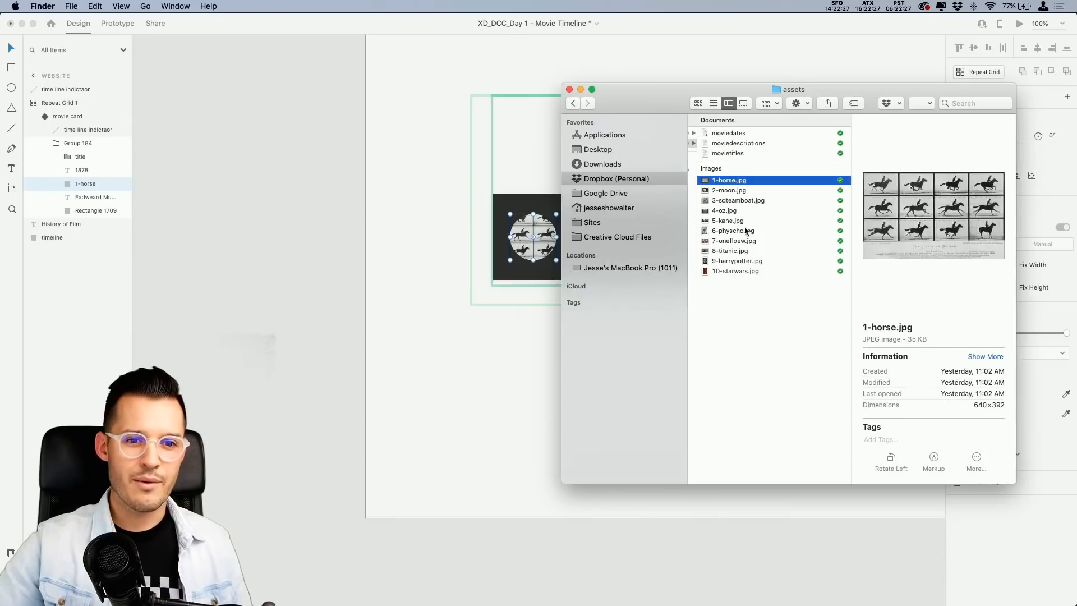
{"action": "left_click", "coordinate": [735, 271], "text": "shift"}
{"action": "left_click_drag", "start_coordinate": [729, 180], "coordinate": [535, 237]}
Move the Finder assets window out of the way and try dropping the ten film images onto the second card's circular image.
{"action": "left_click_drag", "start_coordinate": [842, 247], "coordinate": [678, 248]}
{"action": "left_click", "coordinate": [625, 236]}
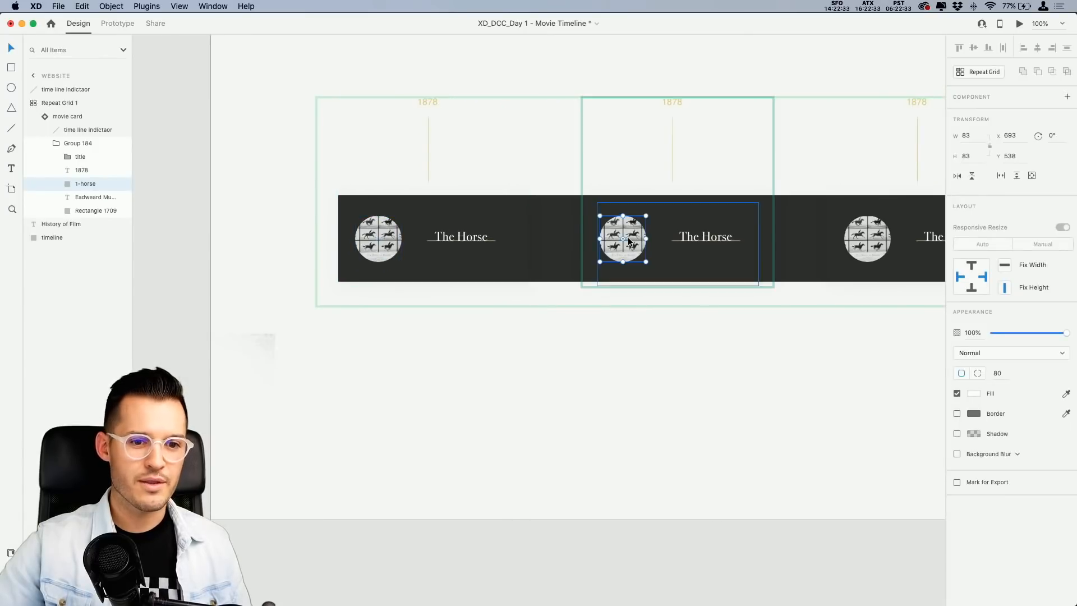
{"action": "key", "text": "super+Tab"}
{"action": "left_click_drag", "start_coordinate": [729, 89], "coordinate": [806, 346]}
{"action": "left_click_drag", "start_coordinate": [801, 467], "coordinate": [636, 242]}
{"action": "key", "text": "super+Tab"}
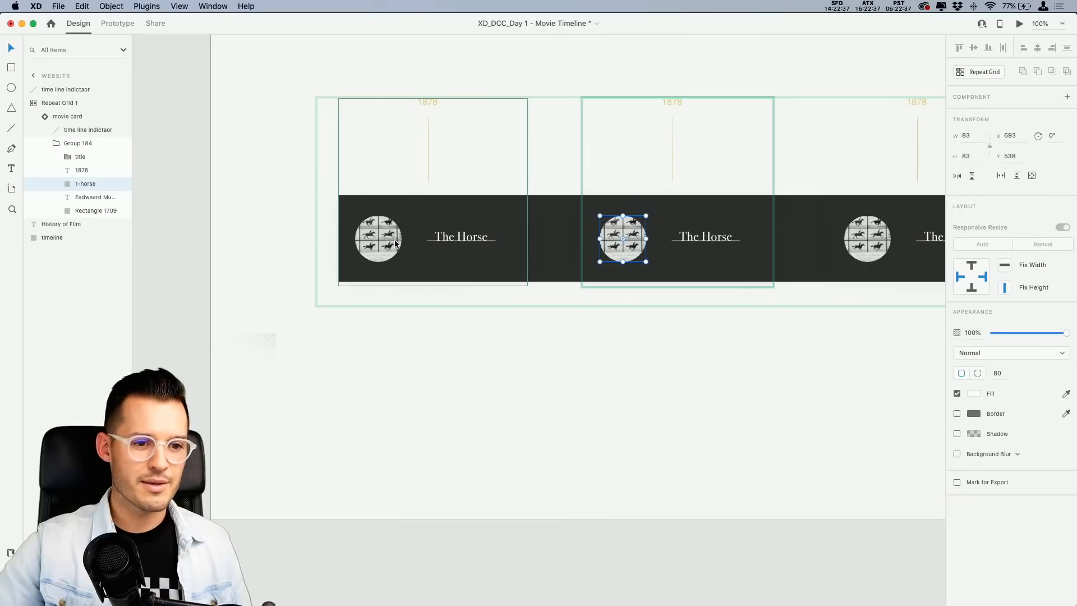
Delete the repeat grid and place a new movie card instance from the document assets at the timeline's start, in its collapsed state.
{"action": "left_click", "coordinate": [382, 231]}
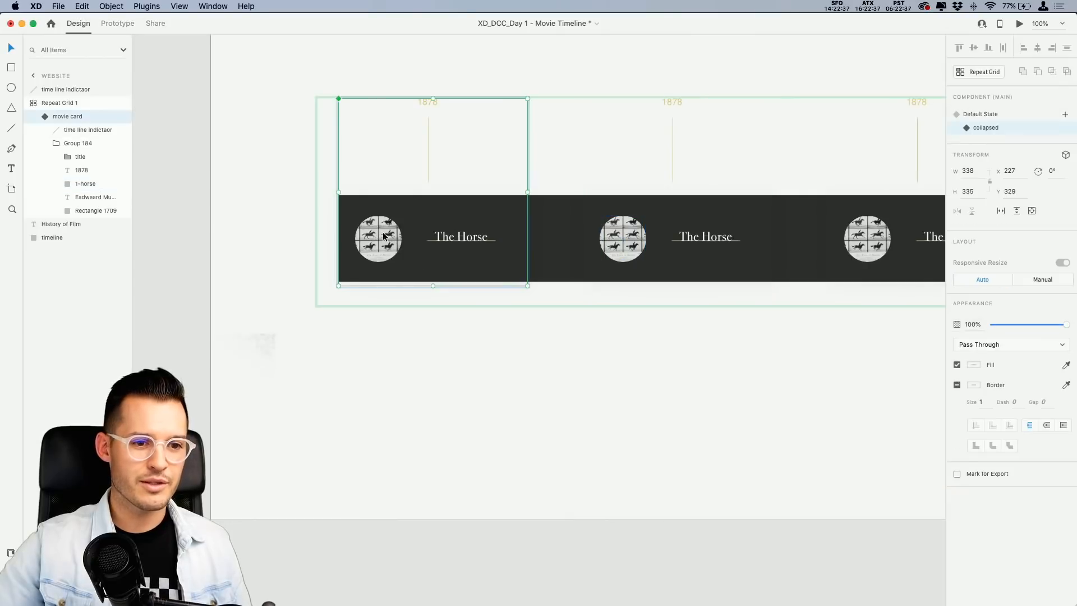
{"action": "left_click", "coordinate": [44, 116]}
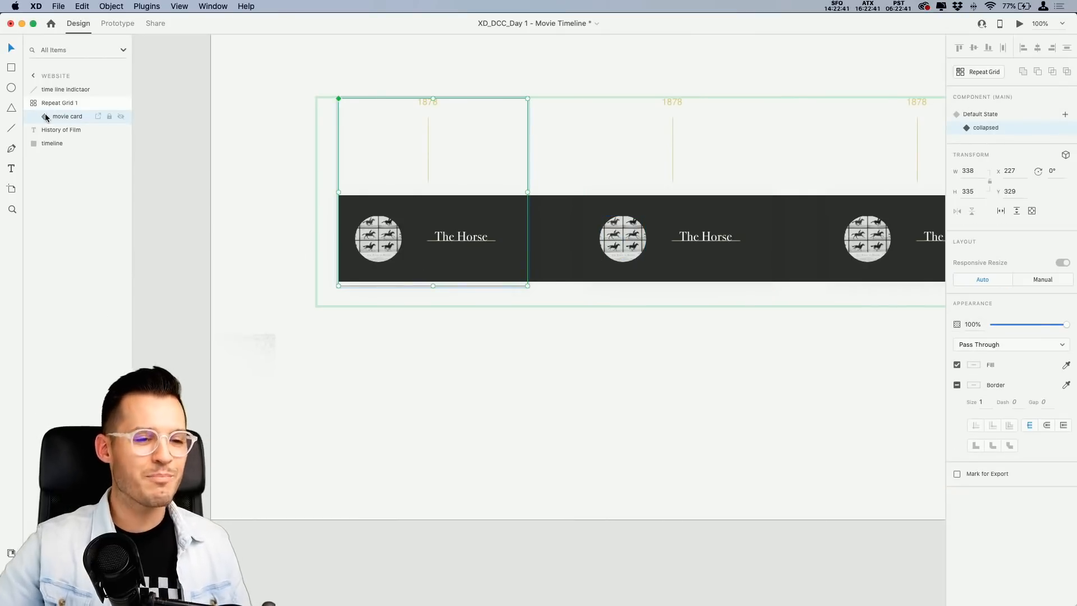
{"action": "left_click", "coordinate": [11, 553]}
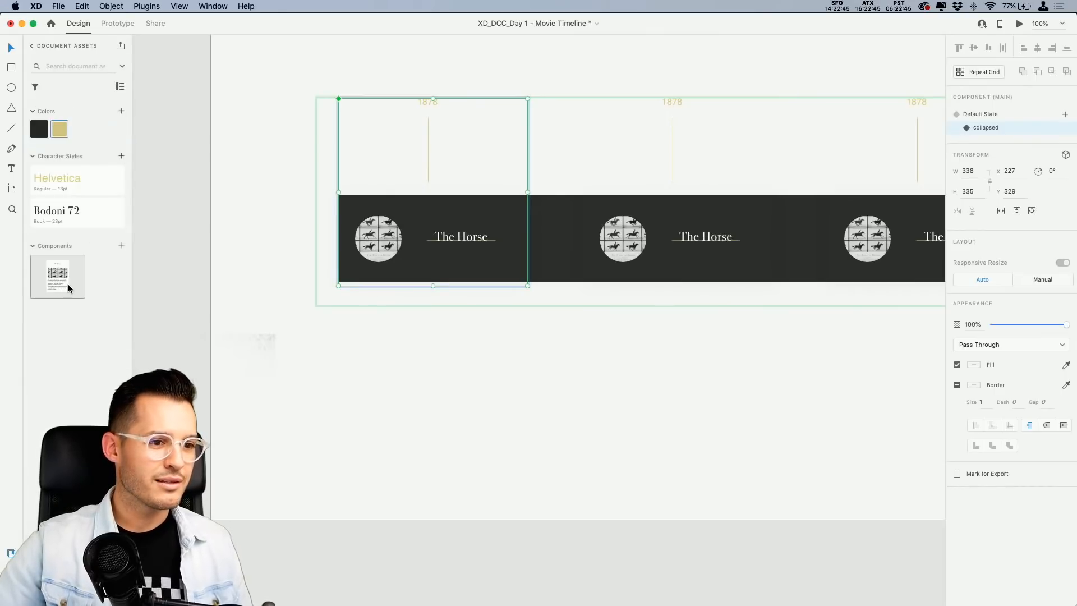
{"action": "left_click_drag", "start_coordinate": [55, 282], "coordinate": [534, 456]}
{"action": "key", "text": "Escape"}
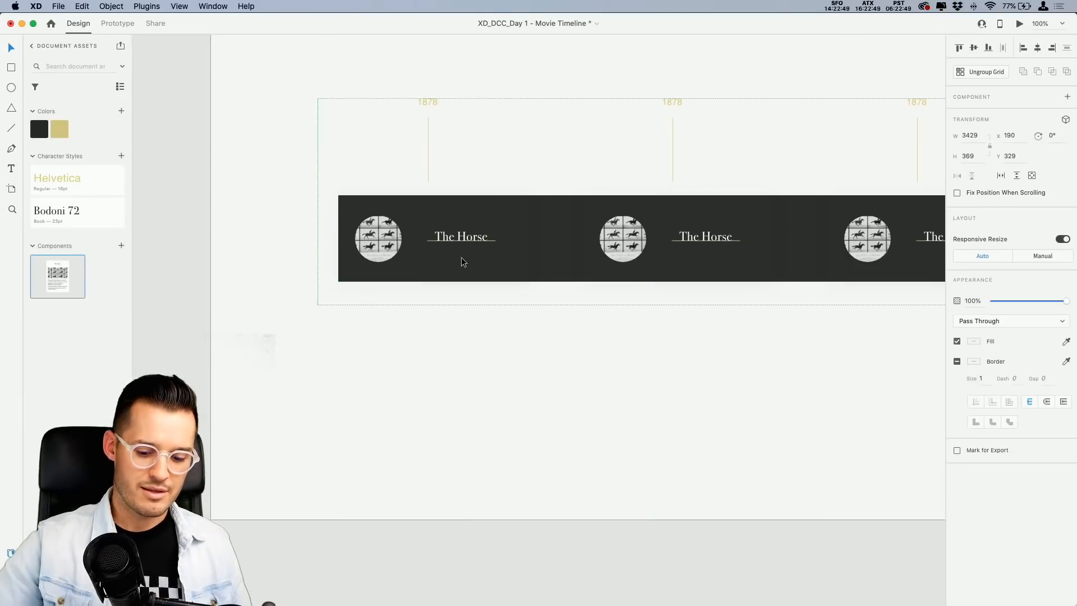
{"action": "key", "text": "Delete"}
{"action": "left_click_drag", "start_coordinate": [52, 281], "coordinate": [412, 207]}
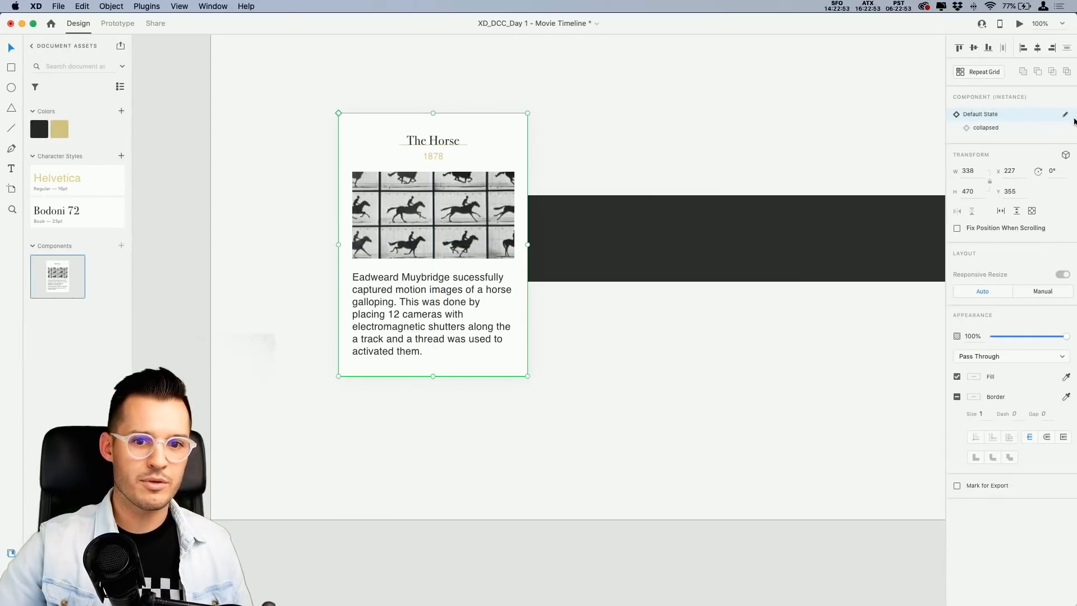
{"action": "left_click", "coordinate": [1002, 129]}
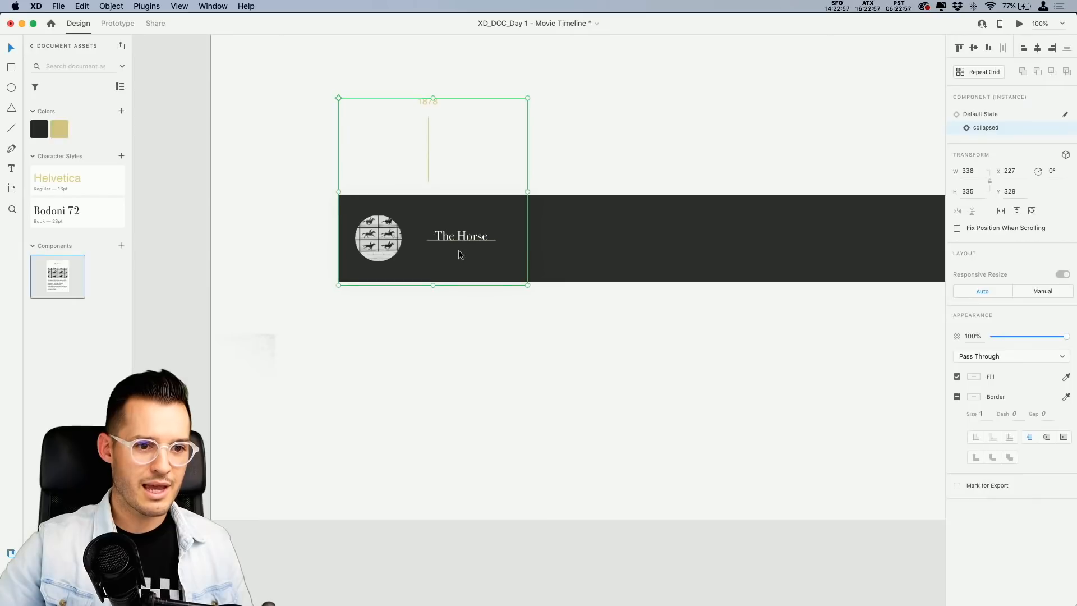
Repeat the new collapsed movie card horizontally along the timeline in a repeat grid about 4306 px wide.
{"action": "left_click", "coordinate": [526, 226]}
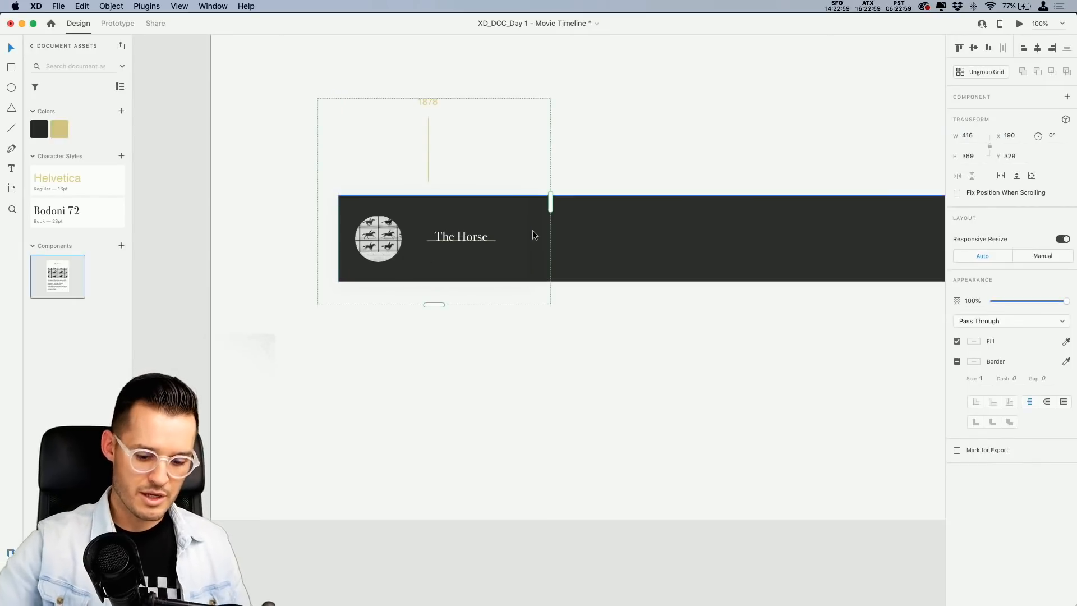
{"action": "key", "text": "super+minus"}
{"action": "scroll", "coordinate": [532, 234], "scroll_direction": "right", "scroll_amount": 3}
{"action": "scroll", "coordinate": [532, 235], "scroll_direction": "down", "scroll_amount": 2}
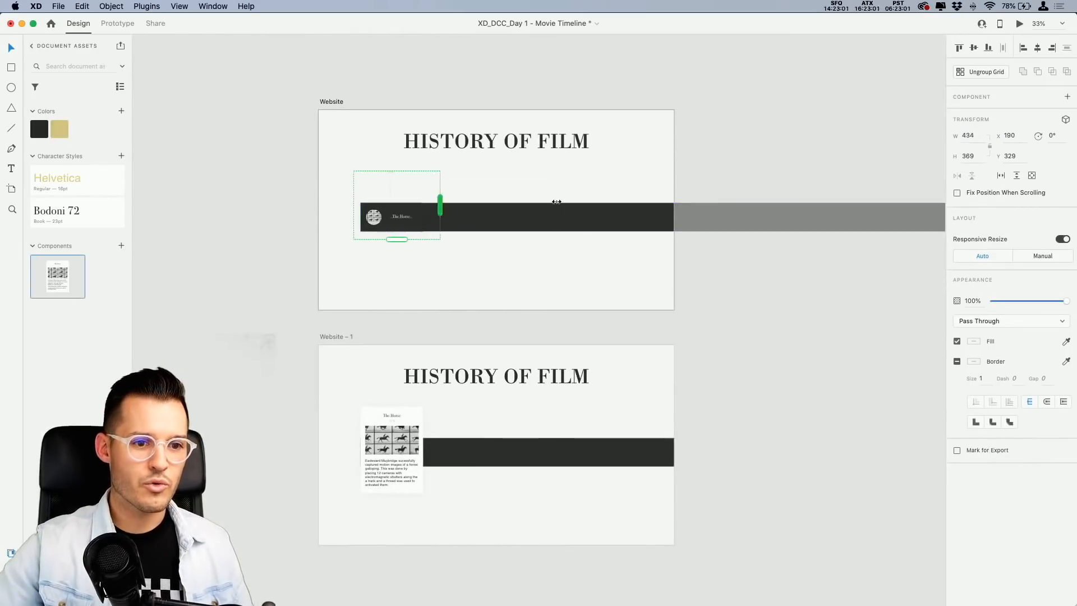
{"action": "left_click_drag", "start_coordinate": [440, 209], "coordinate": [942, 207]}
Try dropping the ten selected film images from Finder's assets folder onto the first card's circular image in the new grid.
{"action": "key", "text": "super+Tab"}
{"action": "left_click_drag", "start_coordinate": [808, 482], "coordinate": [299, 220]}
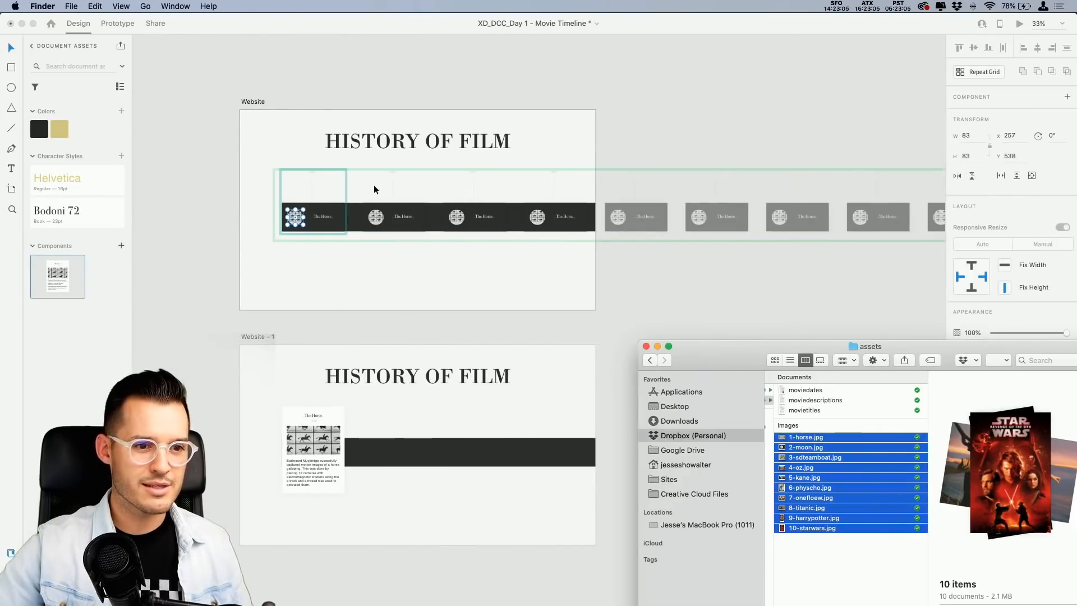
{"action": "key", "text": "super+Tab"}
Select the circular horse image inside the first card, try dropping the ten film images onto it again, and check the second card.
{"action": "key", "text": "z"}
{"action": "left_click_drag", "start_coordinate": [265, 251], "coordinate": [338, 178]}
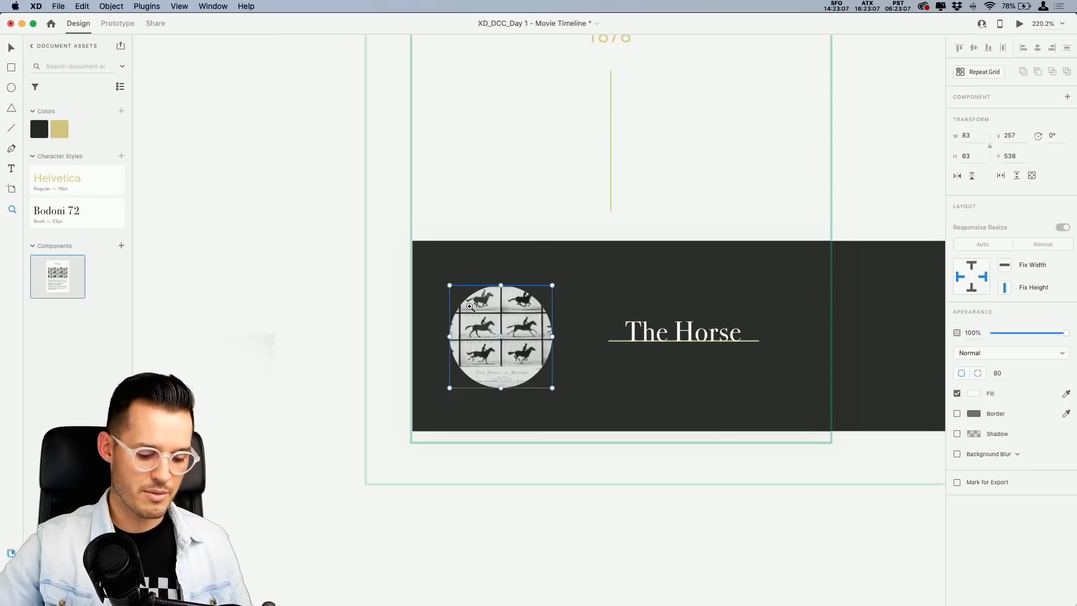
{"action": "key", "text": "v"}
{"action": "left_click", "coordinate": [473, 314]}
{"action": "double_click", "coordinate": [497, 310]}
{"action": "double_click", "coordinate": [496, 310]}
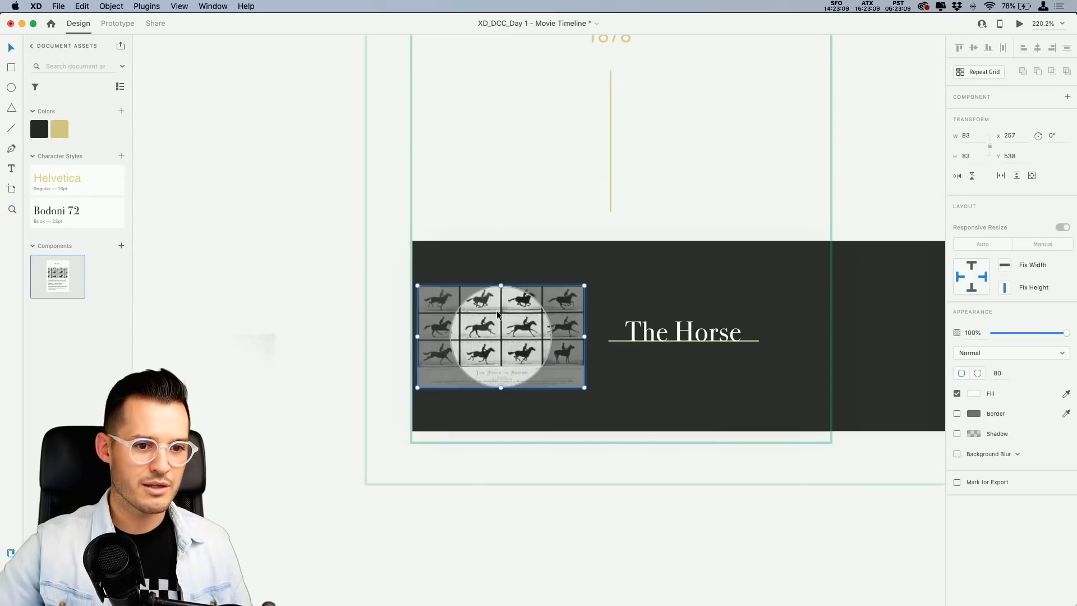
{"action": "left_click", "coordinate": [512, 276]}
{"action": "double_click", "coordinate": [508, 314]}
{"action": "left_click", "coordinate": [512, 275]}
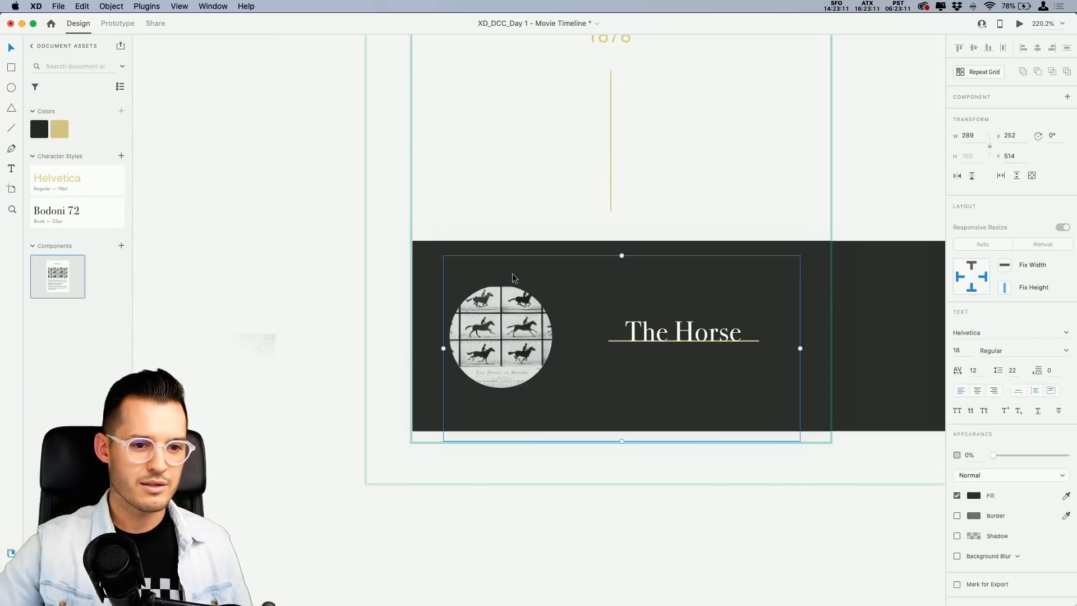
{"action": "left_click", "coordinate": [504, 311]}
{"action": "key", "text": "super+Tab"}
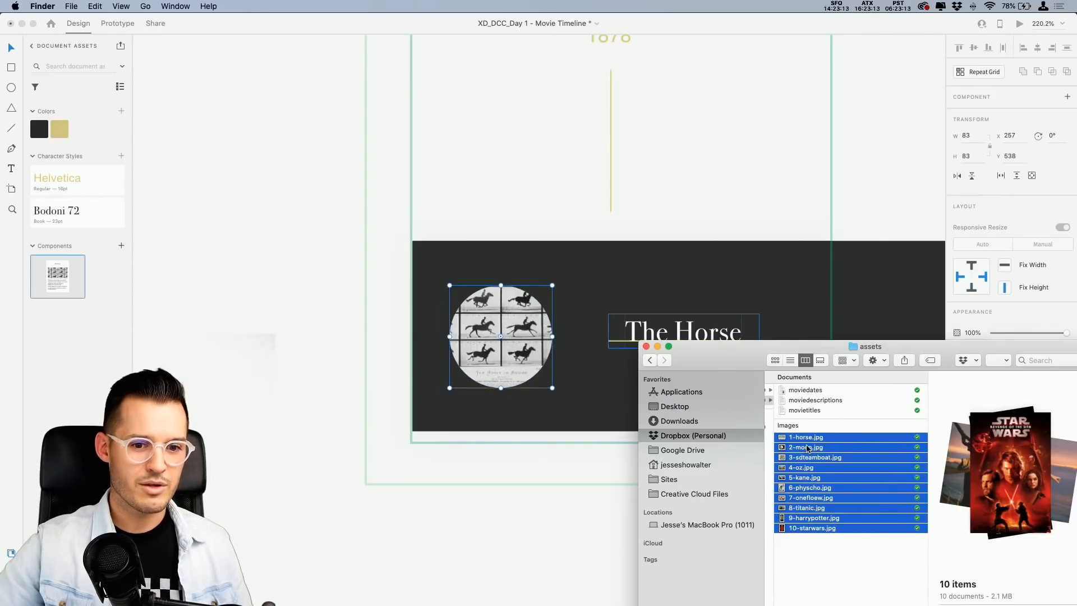
{"action": "left_click_drag", "start_coordinate": [806, 448], "coordinate": [499, 337]}
{"action": "scroll", "coordinate": [632, 299], "scroll_direction": "right", "scroll_amount": 6}
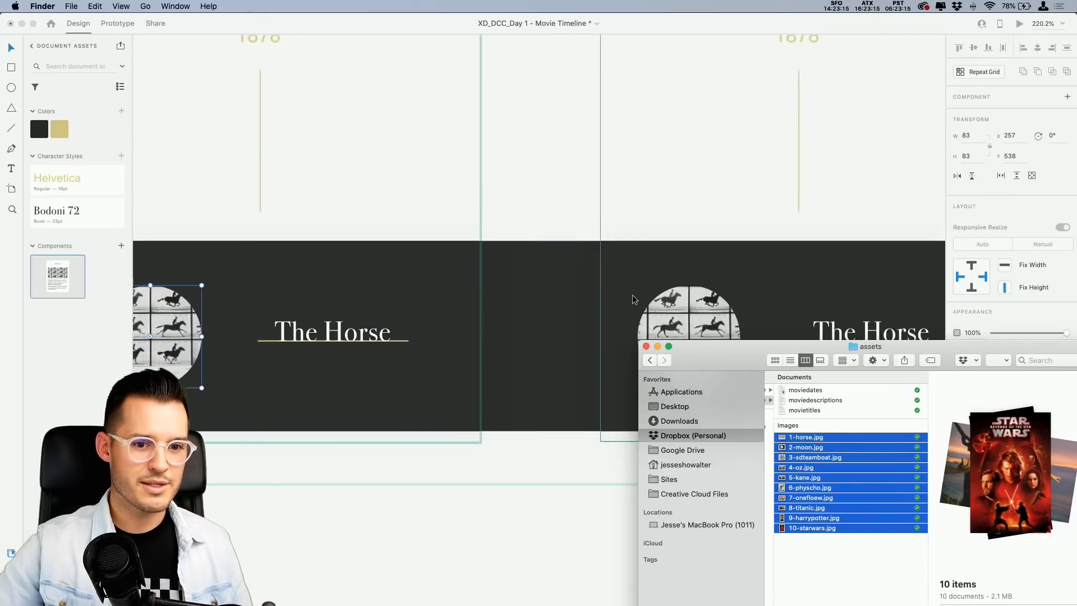
{"action": "scroll", "coordinate": [632, 299], "scroll_direction": "right", "scroll_amount": 2}
Replace the second card's circular image with 2-moon.jpg from Finder's assets folder.
{"action": "left_click", "coordinate": [869, 562]}
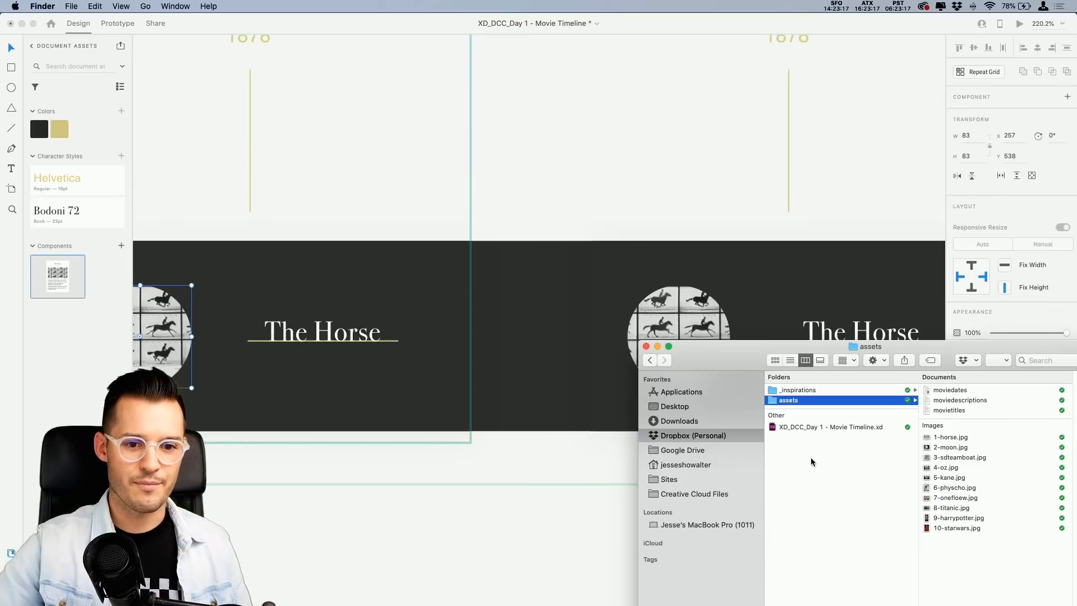
{"action": "left_click", "coordinate": [946, 446]}
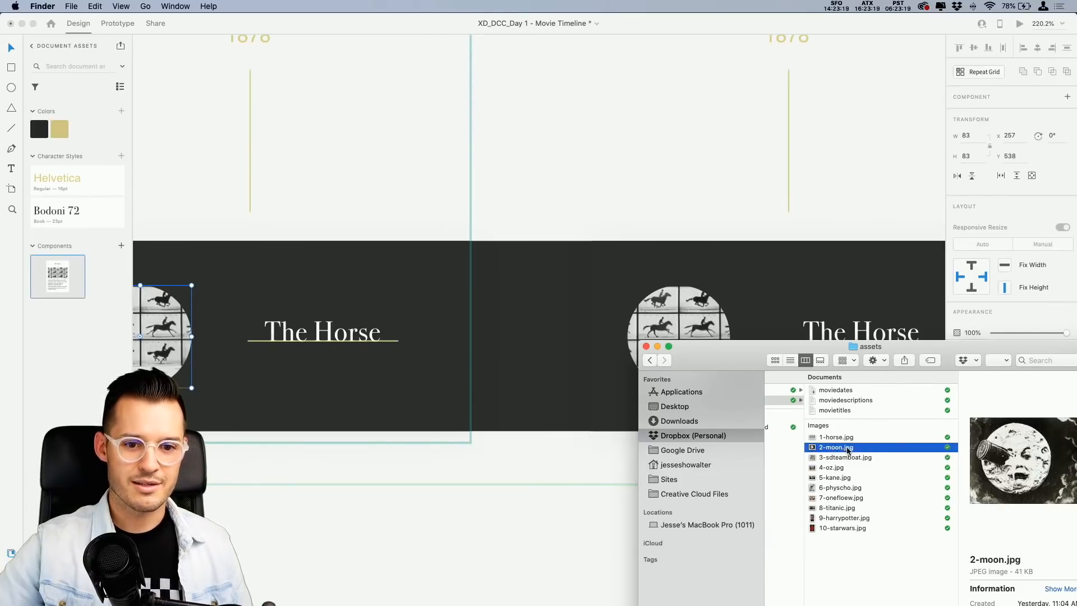
{"action": "left_click_drag", "start_coordinate": [848, 450], "coordinate": [676, 331]}
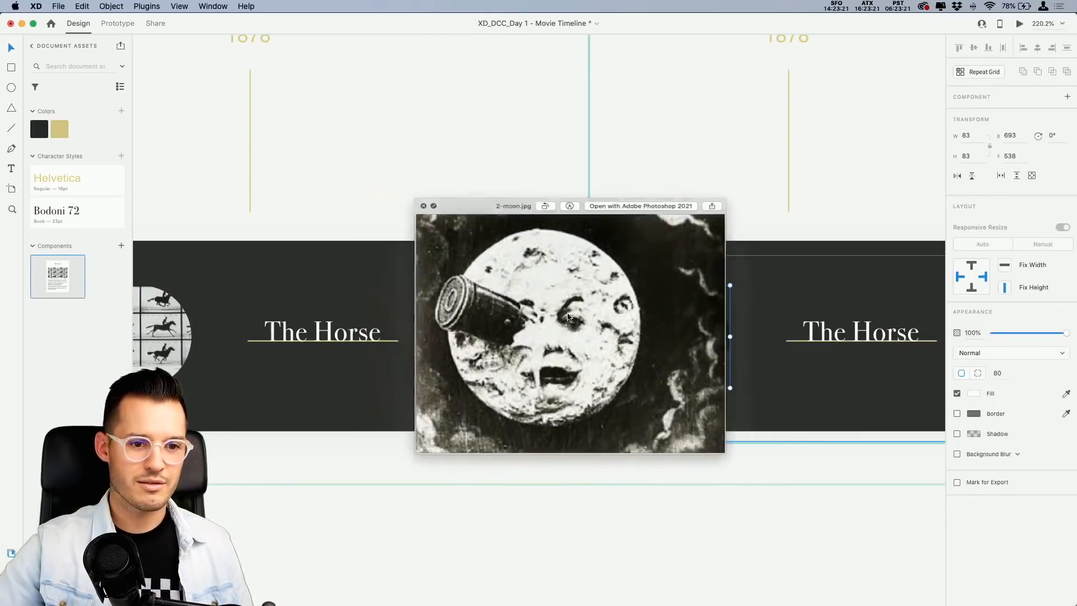
Replace the third card's circular image with 3-sdteamboat.jpg from Finder's assets folder.
{"action": "left_click", "coordinate": [728, 347]}
{"action": "left_click", "coordinate": [780, 347]}
{"action": "left_click_drag", "start_coordinate": [827, 349], "coordinate": [17, 304]}
{"action": "key", "text": "super+Tab"}
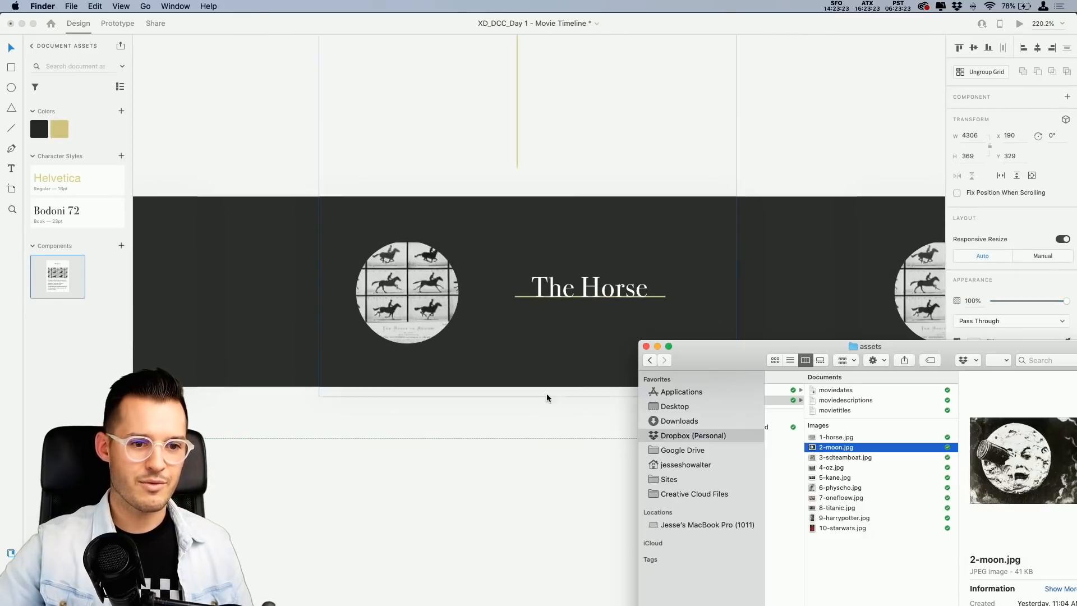
{"action": "left_click_drag", "start_coordinate": [813, 459], "coordinate": [406, 292]}
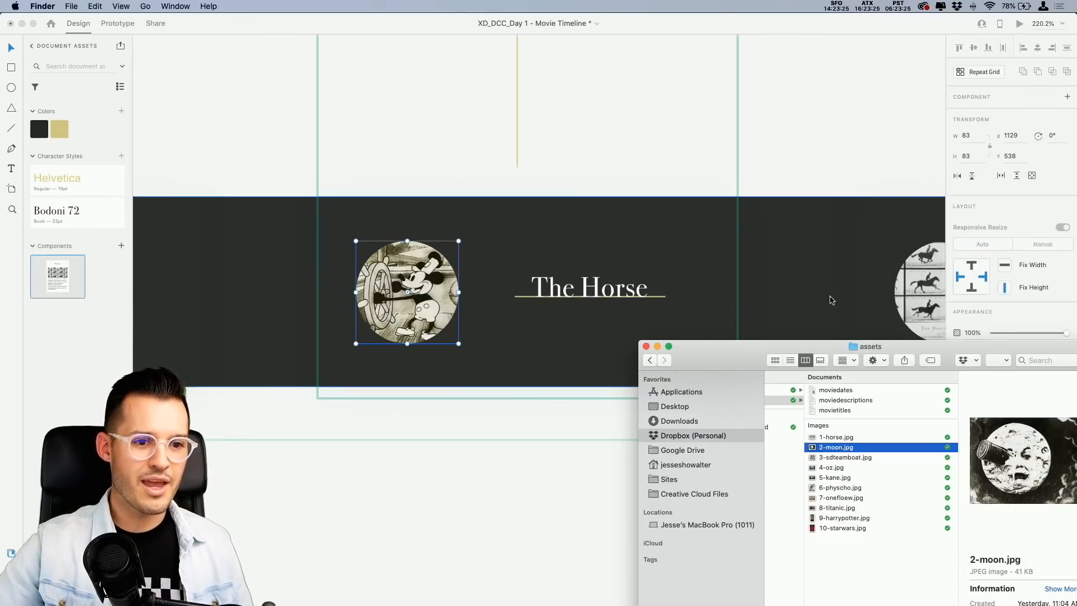
Replace the fourth card's circular image with 4-oz.jpg from Finder's assets folder.
{"action": "key", "text": "super+Tab"}
{"action": "scroll", "coordinate": [845, 277], "scroll_direction": "right", "scroll_amount": 5}
{"action": "left_click", "coordinate": [648, 300]}
{"action": "key", "text": "super+Tab"}
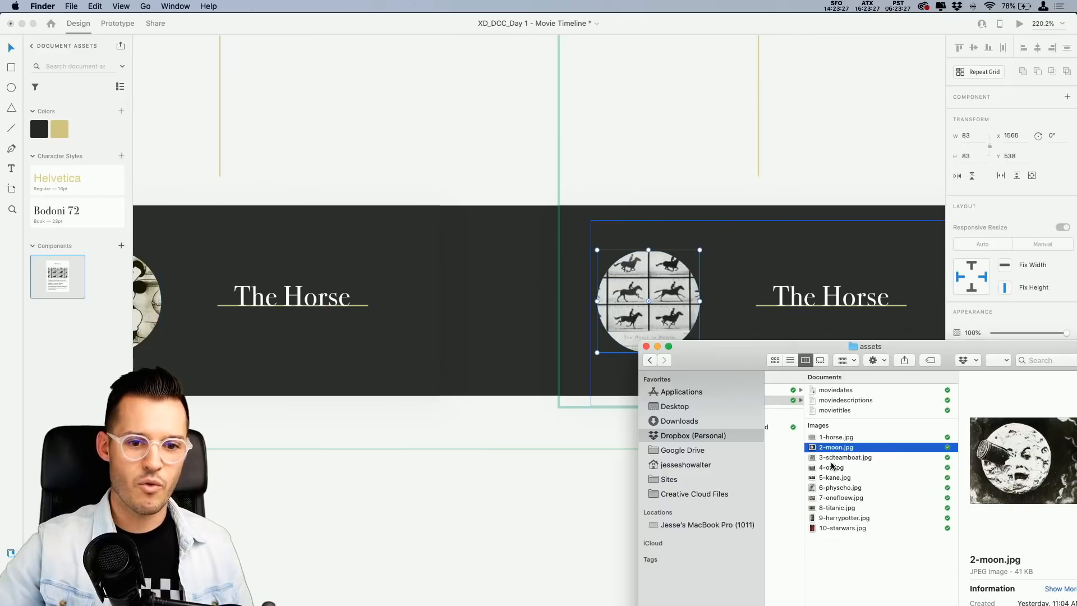
{"action": "left_click_drag", "start_coordinate": [833, 470], "coordinate": [654, 280]}
Try filling the card titles by dropping the movietitles file onto the first card's The Horse title, and undo it.
{"action": "left_click", "coordinate": [411, 180]}
{"action": "scroll", "coordinate": [411, 180], "scroll_direction": "left", "scroll_amount": 20}
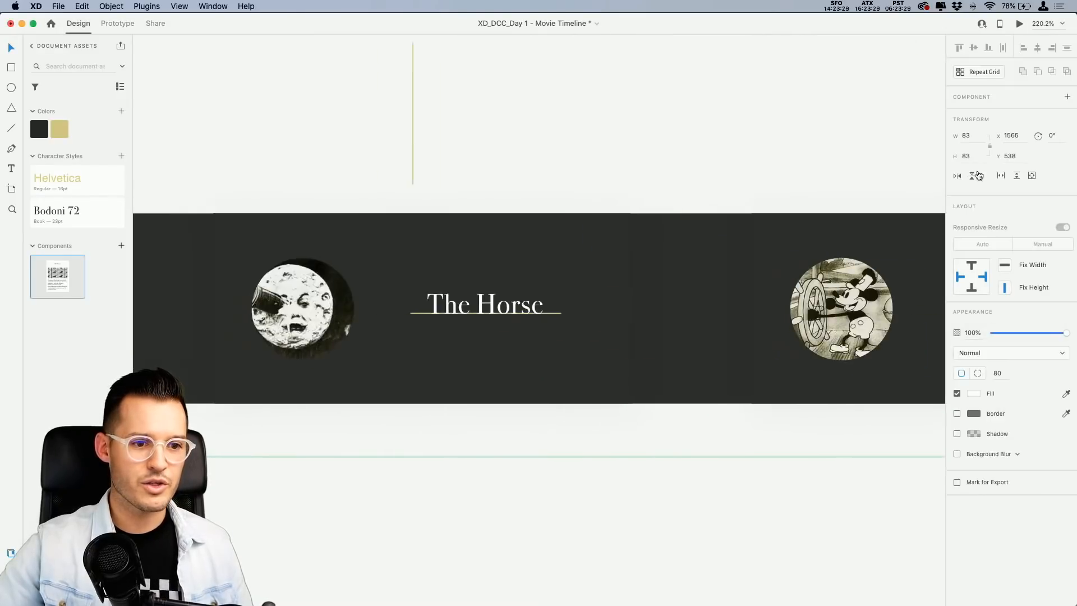
{"action": "scroll", "coordinate": [481, 187], "scroll_direction": "left", "scroll_amount": 5}
{"action": "left_click", "coordinate": [515, 293]}
{"action": "key", "text": "super+Tab"}
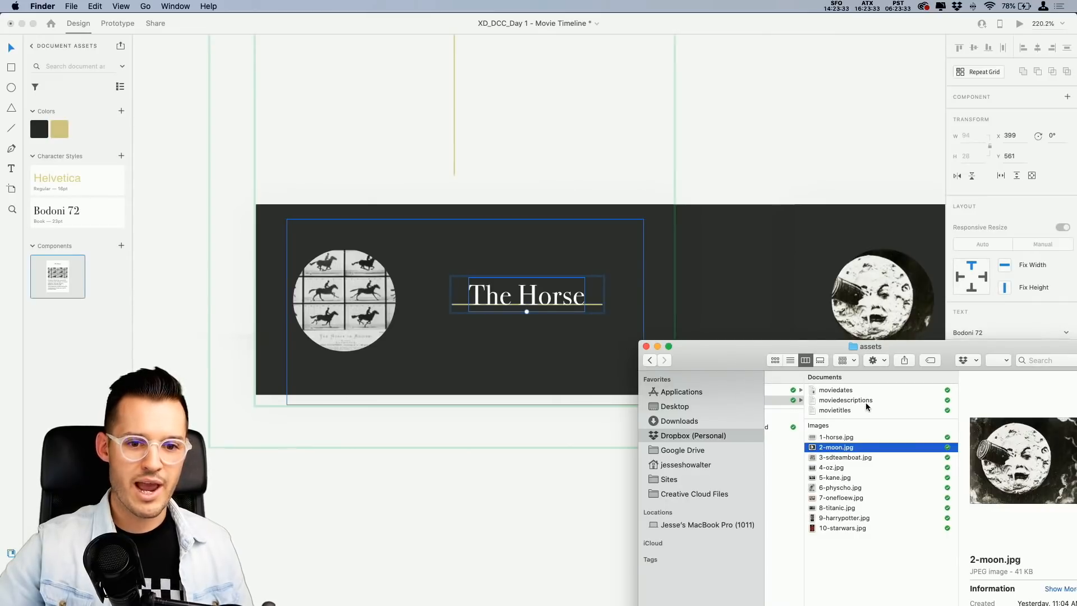
{"action": "left_click_drag", "start_coordinate": [844, 414], "coordinate": [527, 295]}
{"action": "scroll", "coordinate": [698, 287], "scroll_direction": "right", "scroll_amount": 10}
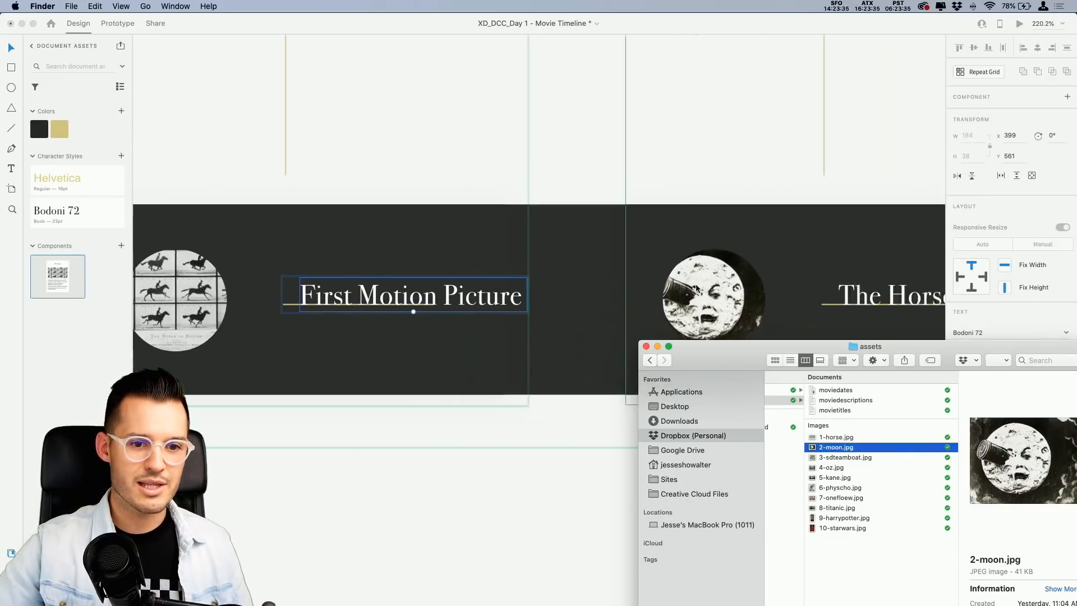
{"action": "scroll", "coordinate": [698, 289], "scroll_direction": "left", "scroll_amount": 8}
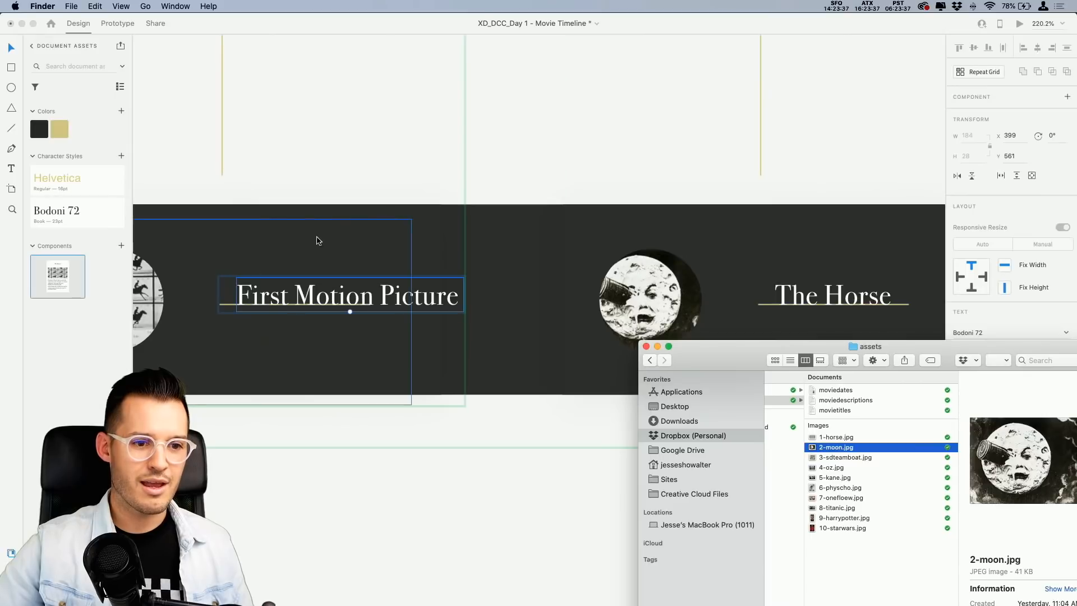
{"action": "left_click_drag", "start_coordinate": [844, 414], "coordinate": [384, 303]}
{"action": "left_click", "coordinate": [392, 231]}
{"action": "key", "text": "super+z"}
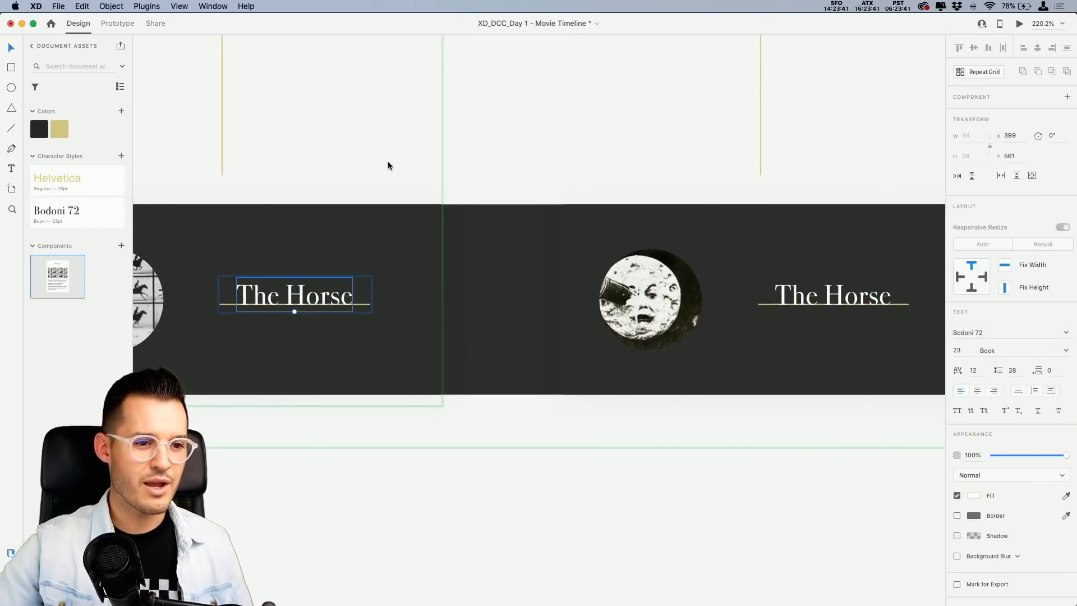
Group the first card's title and make the group scroll horizontally.
{"action": "key", "text": "super+minus"}
{"action": "key", "text": "super+minus"}
{"action": "key", "text": "super+minus"}
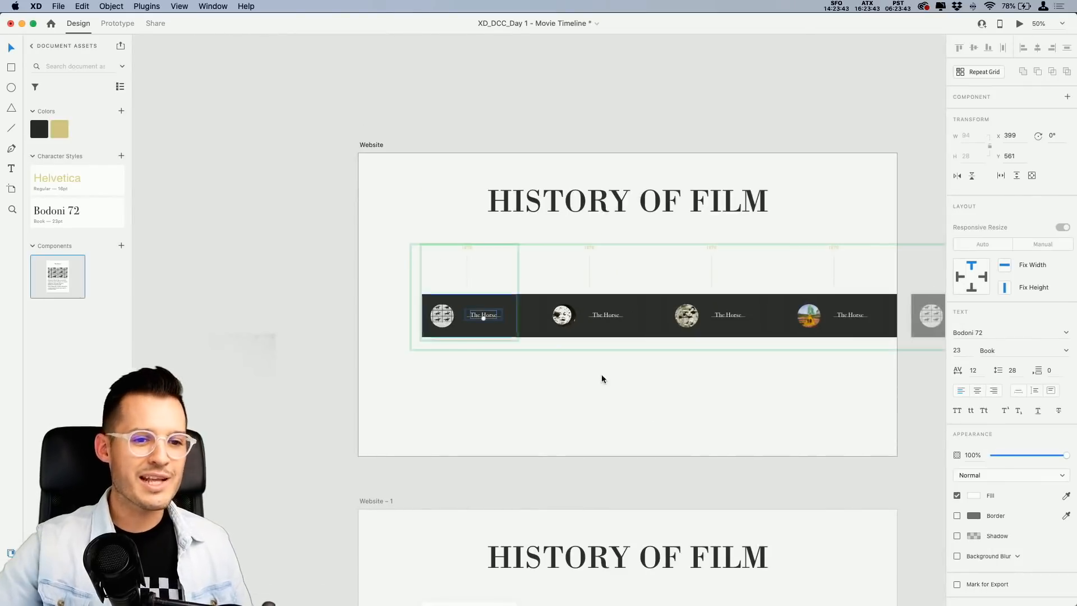
{"action": "left_click_drag", "start_coordinate": [724, 453], "coordinate": [565, 459]}
{"action": "left_click_drag", "start_coordinate": [243, 424], "coordinate": [938, 252]}
{"action": "key", "text": "super+g"}
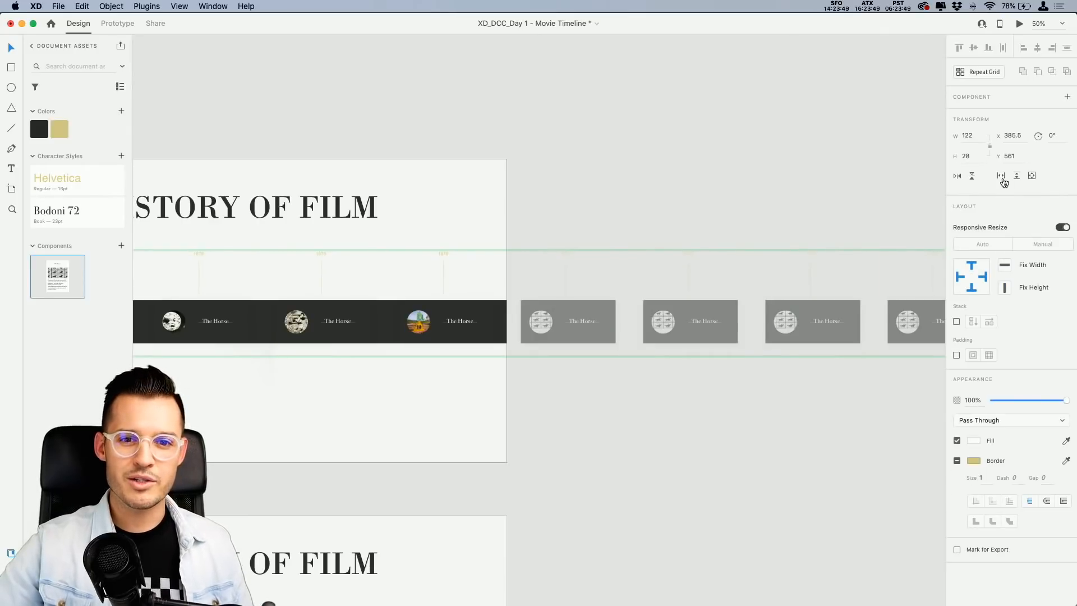
{"action": "left_click", "coordinate": [1002, 179]}
{"action": "left_click_drag", "start_coordinate": [384, 226], "coordinate": [654, 164]}
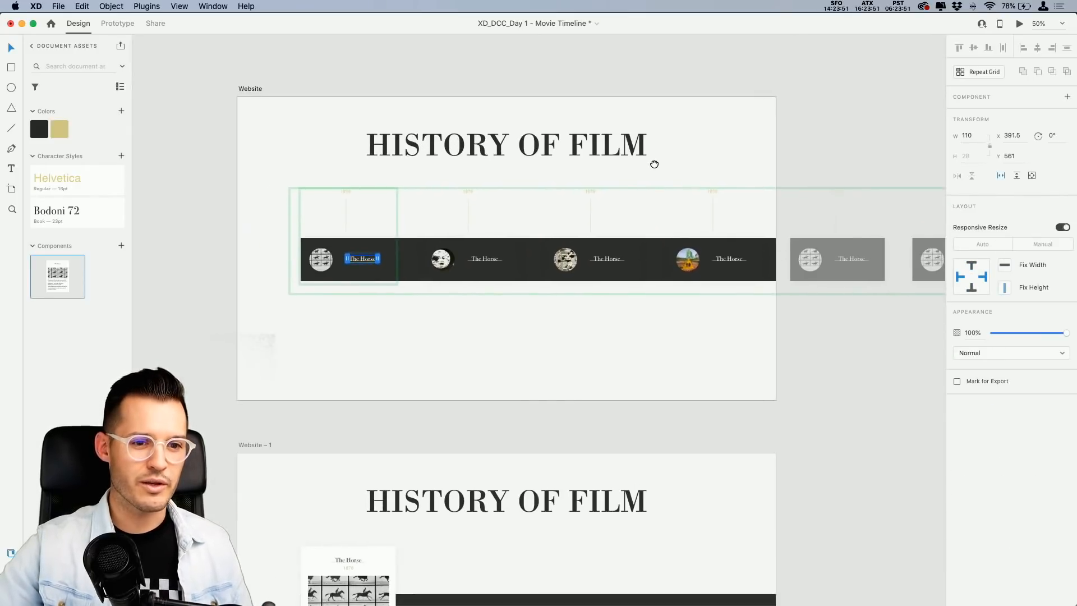
Preview the timeline prototype, close the preview, and undo the horizontal scrolling applied to the first card's title group.
{"action": "left_click", "coordinate": [1019, 23]}
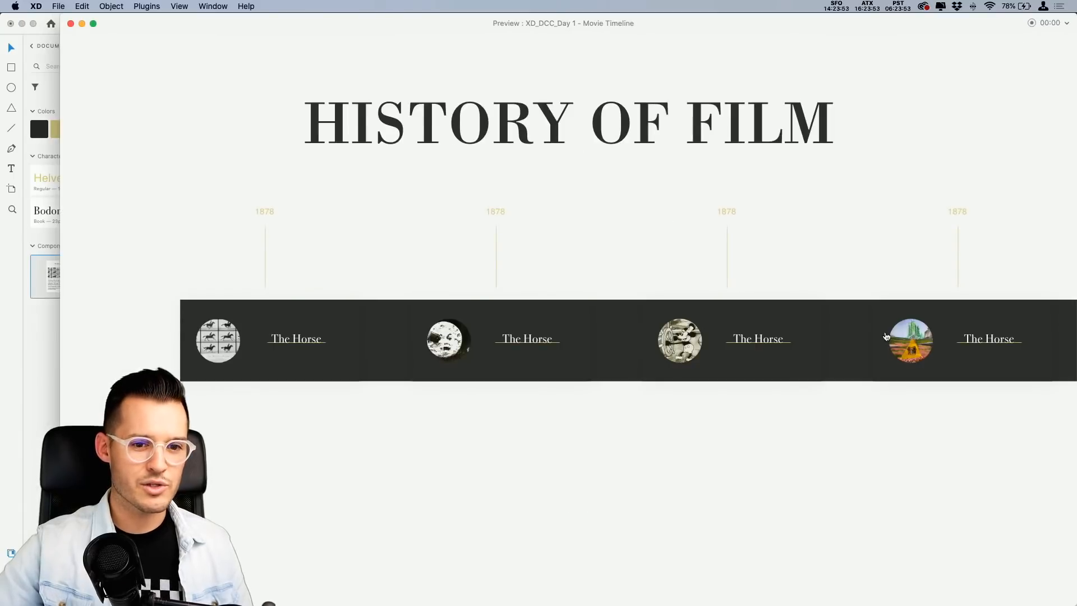
{"action": "left_click", "coordinate": [71, 26]}
{"action": "left_click", "coordinate": [817, 327]}
{"action": "key", "text": "super+minus"}
{"action": "left_click_drag", "start_coordinate": [807, 327], "coordinate": [734, 323]}
{"action": "left_click_drag", "start_coordinate": [507, 286], "coordinate": [507, 299]}
{"action": "key", "text": "super+z"}
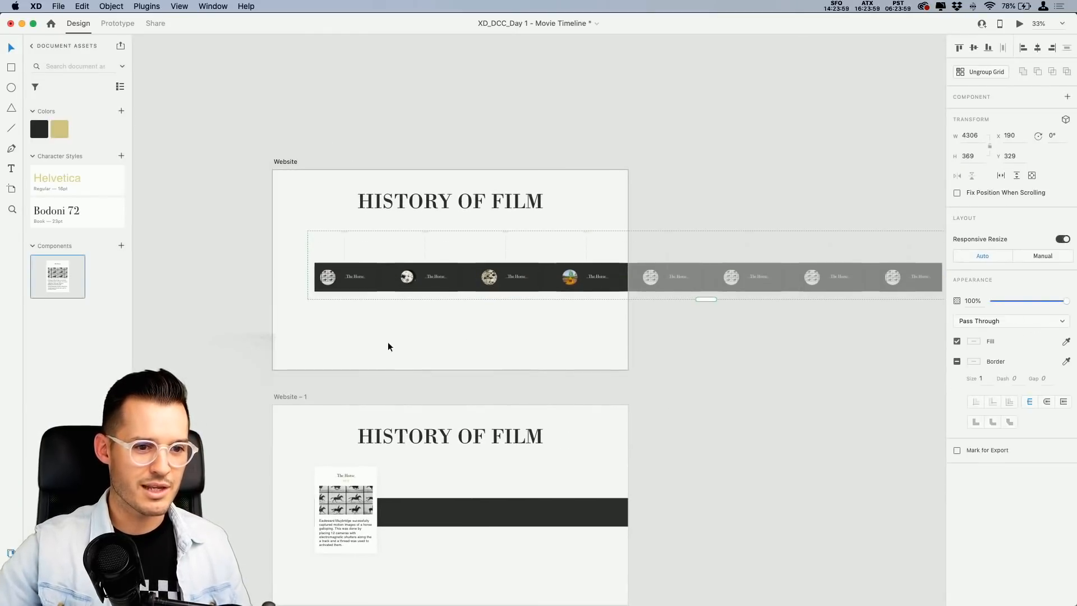
Show the layers and ungroup Repeat Grid 1 on the Website artboard.
{"action": "key", "text": "super+y"}
{"action": "double_click", "coordinate": [355, 277]}
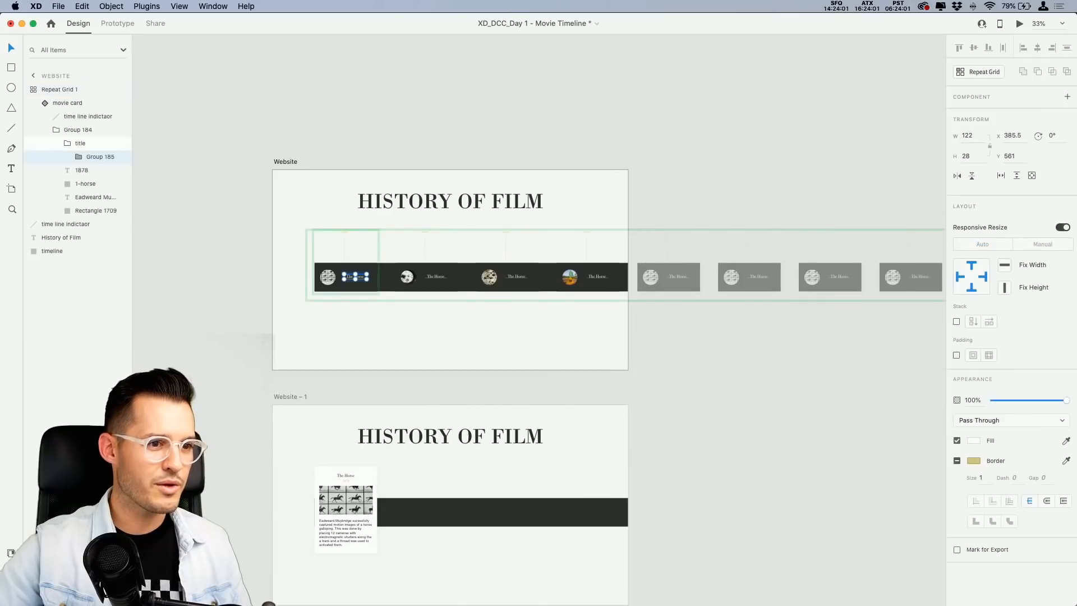
{"action": "left_click", "coordinate": [52, 90]}
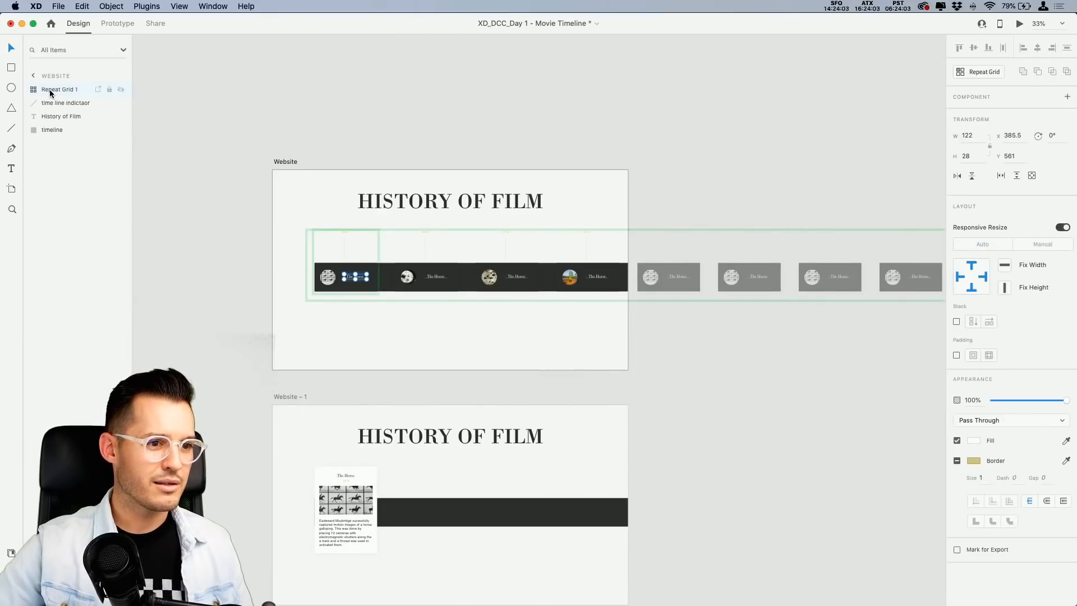
{"action": "right_click", "coordinate": [51, 90]}
{"action": "left_click", "coordinate": [147, 210]}
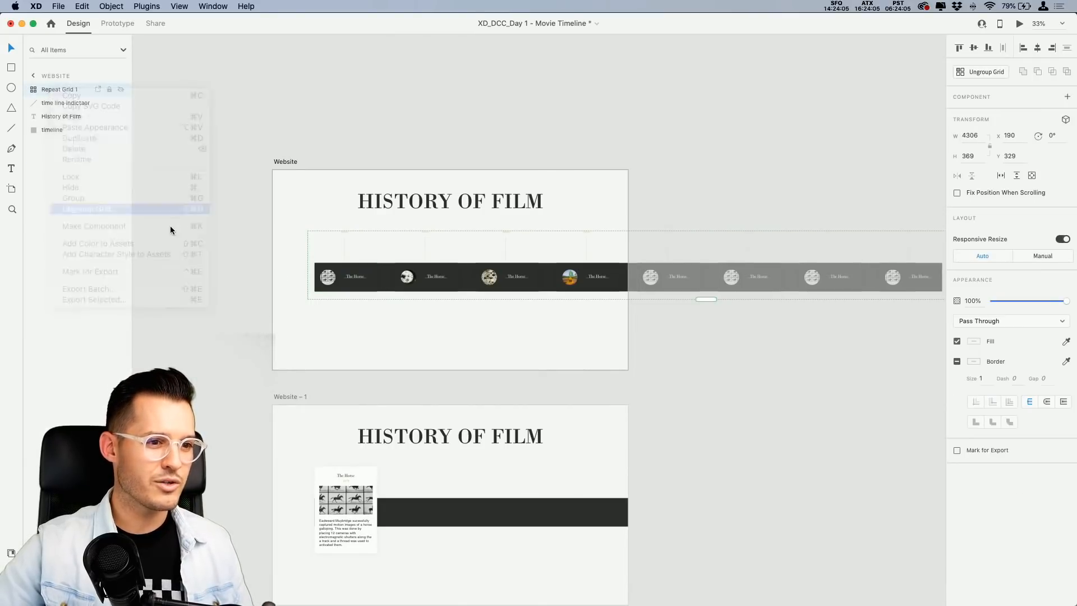
Try moving the first movie card below the dark timeline bar on the Website artboard.
{"action": "left_click_drag", "start_coordinate": [238, 328], "coordinate": [809, 241]}
{"action": "scroll", "coordinate": [810, 241], "scroll_direction": "left", "scroll_amount": 3}
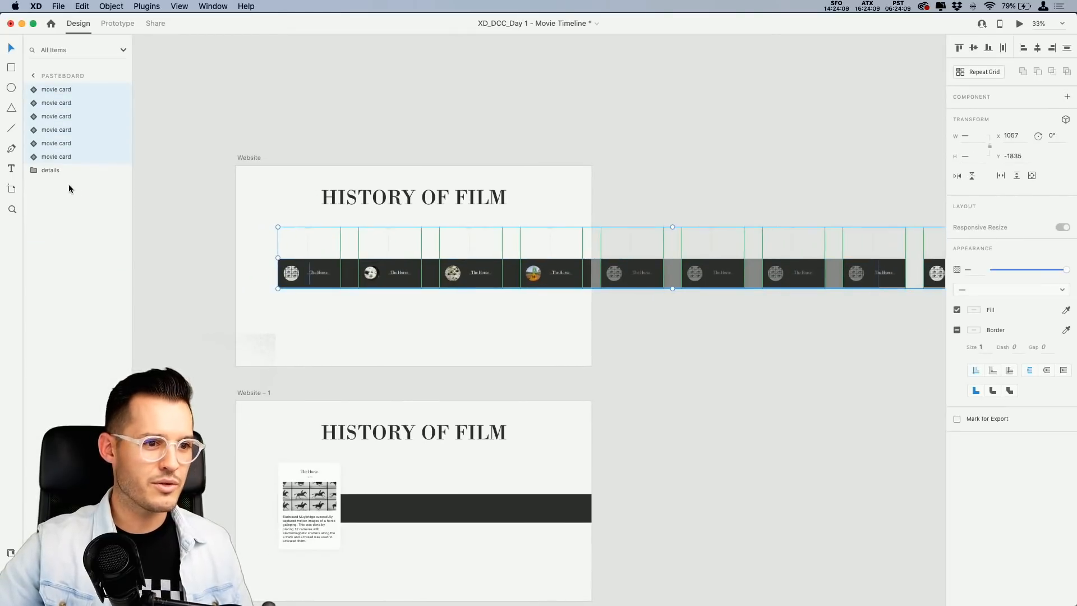
{"action": "left_click", "coordinate": [306, 310]}
{"action": "left_click_drag", "start_coordinate": [308, 277], "coordinate": [308, 304]}
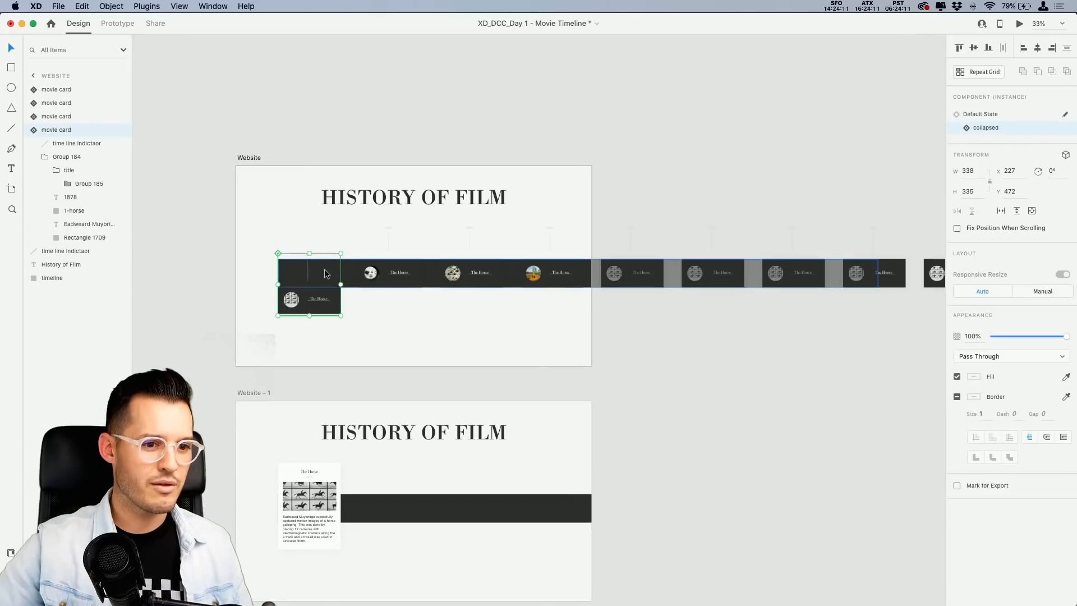
{"action": "left_click", "coordinate": [325, 271]}
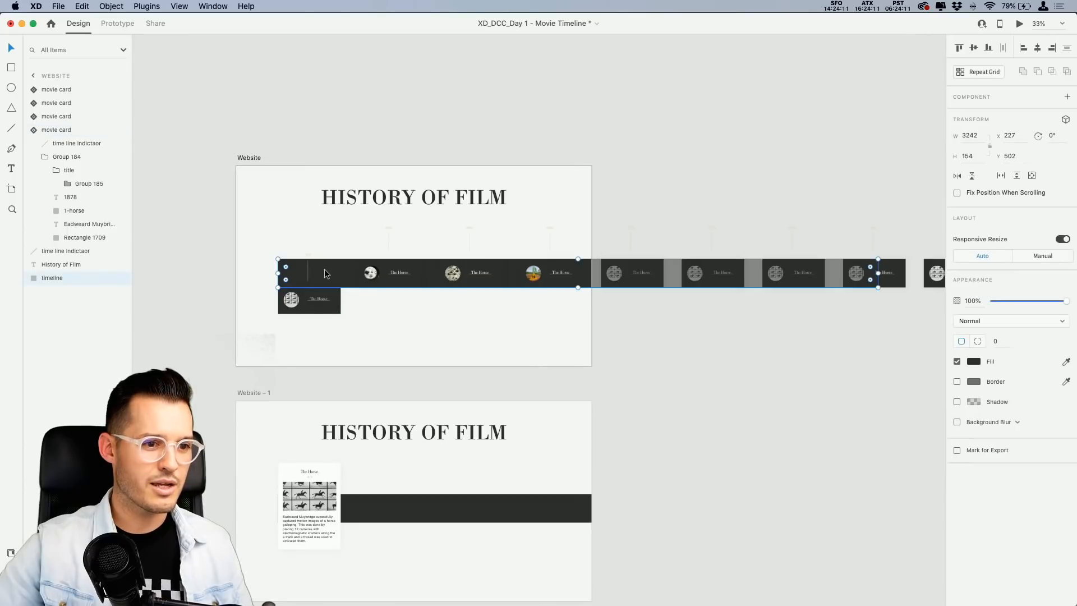
{"action": "left_click", "coordinate": [33, 129]}
{"action": "left_click", "coordinate": [51, 169]}
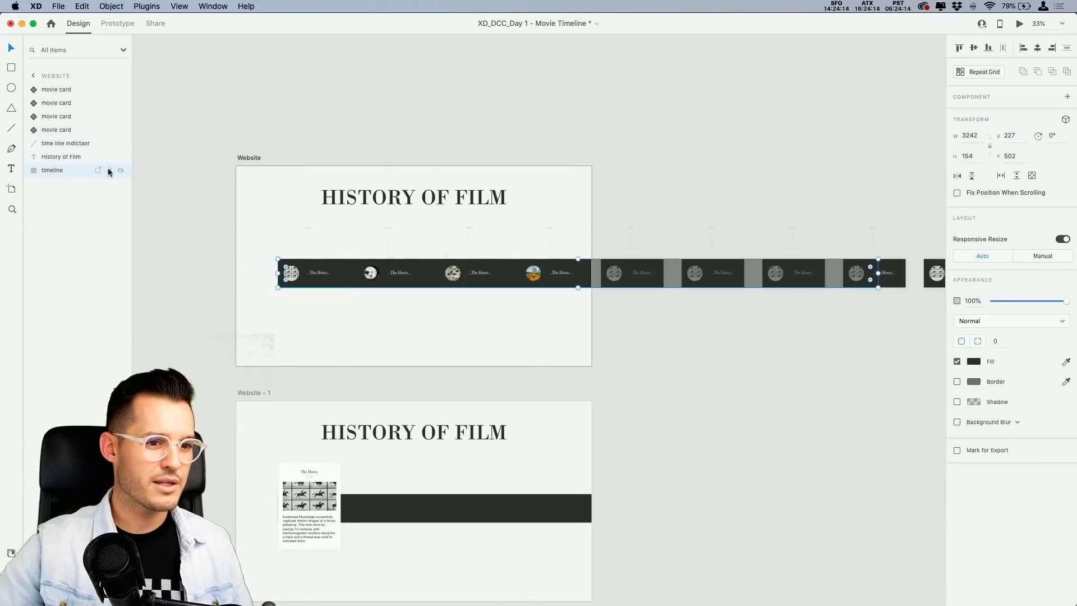
{"action": "left_click", "coordinate": [57, 91], "text": "shift"}
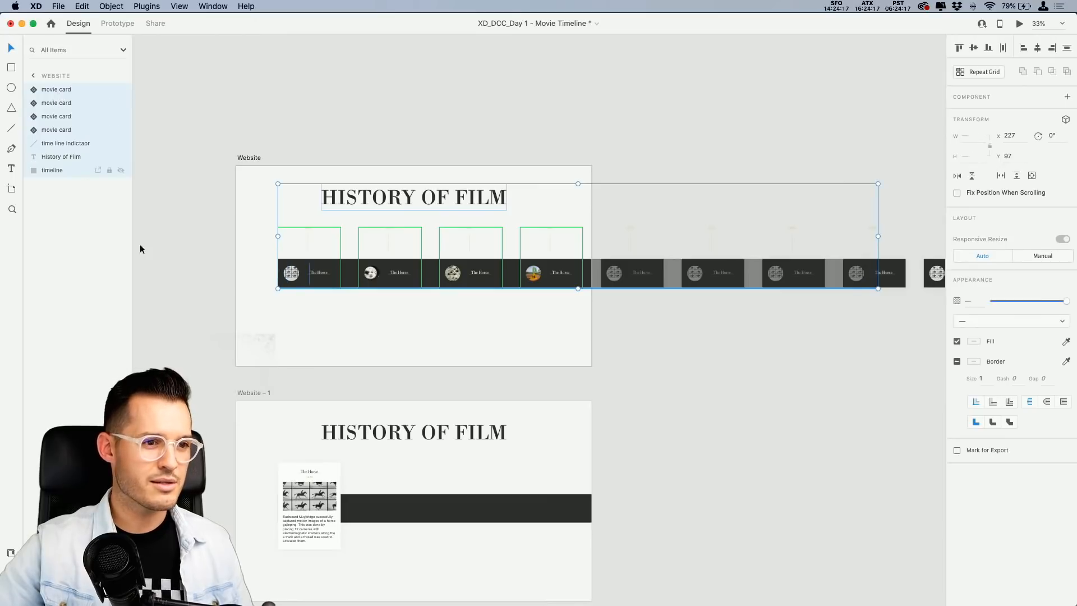
{"action": "left_click", "coordinate": [600, 356]}
Group the timeline bar with all the movie cards and make the group scroll horizontally.
{"action": "scroll", "coordinate": [601, 356], "scroll_direction": "right", "scroll_amount": 5}
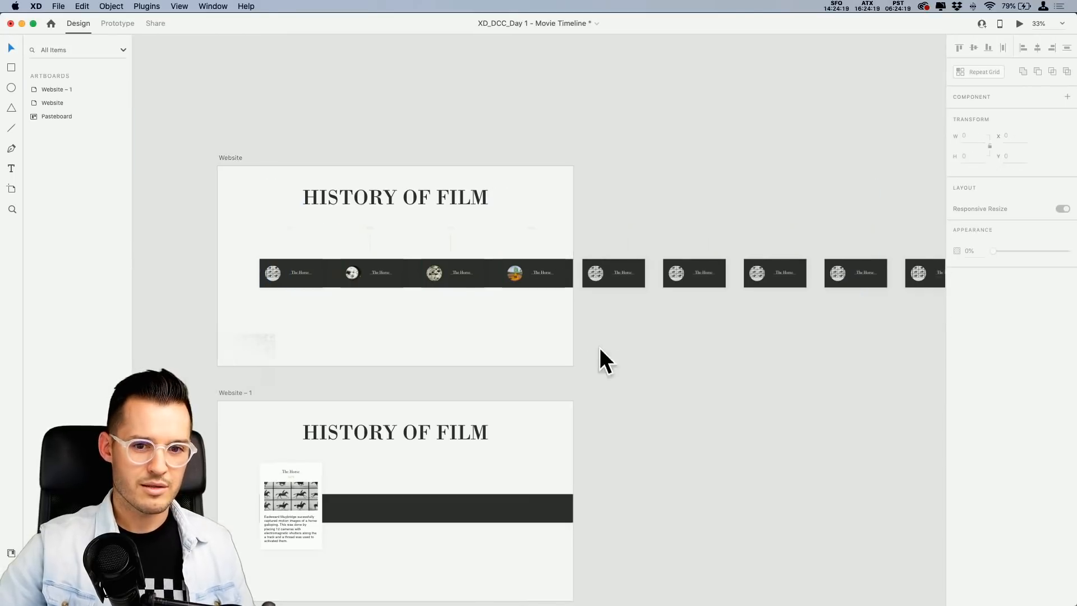
{"action": "left_click_drag", "start_coordinate": [876, 295], "coordinate": [181, 299]}
{"action": "key", "text": "super+g"}
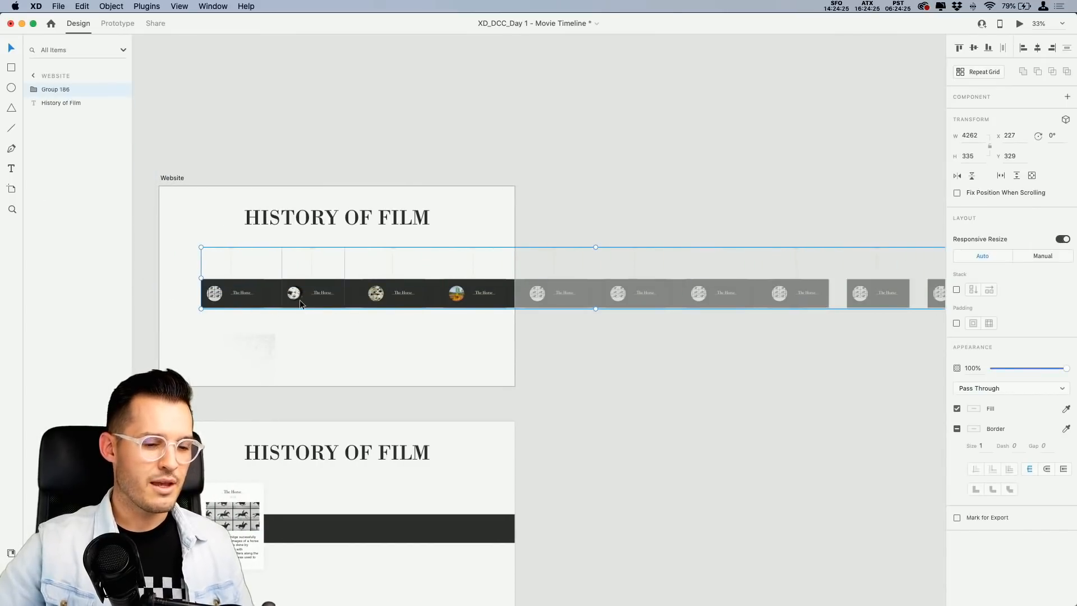
{"action": "left_click_drag", "start_coordinate": [300, 301], "coordinate": [303, 361]}
{"action": "key", "text": "super+z"}
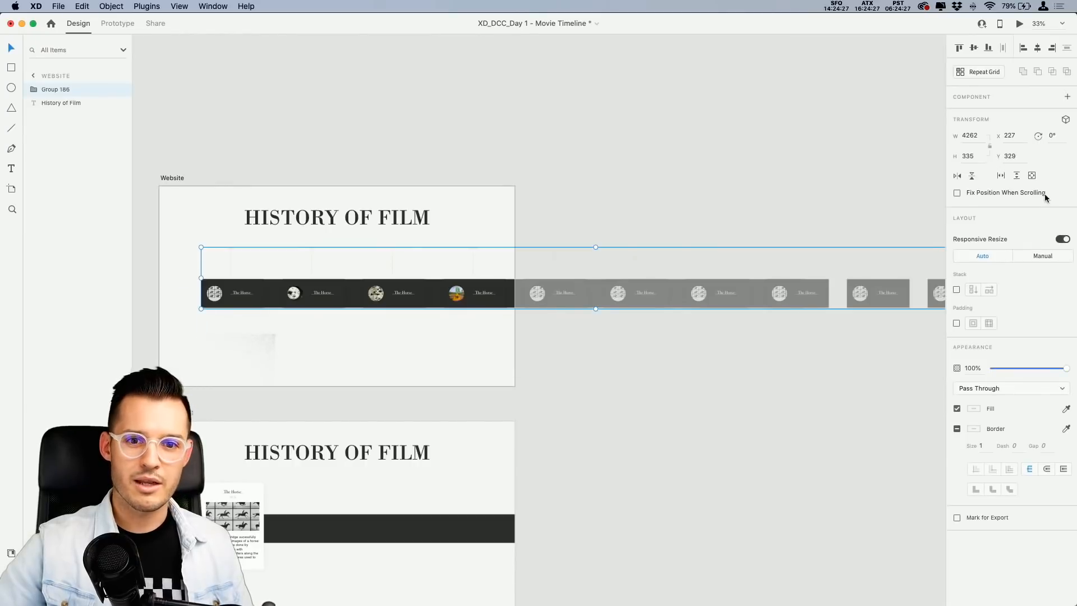
{"action": "left_click", "coordinate": [1001, 175]}
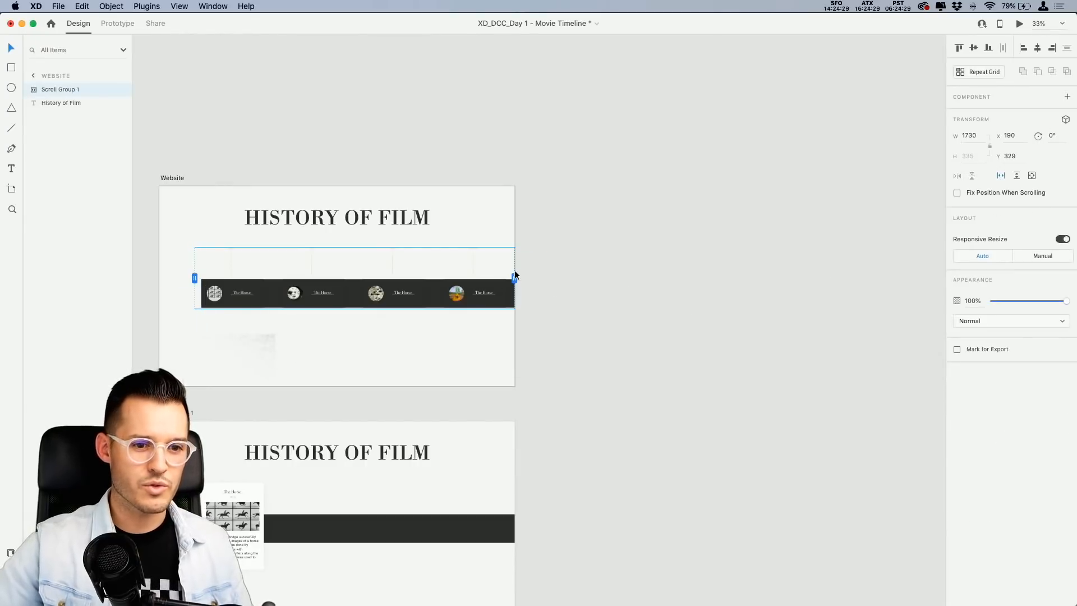
Preview the prototype, scroll through the timeline horizontally, and close the preview.
{"action": "left_click", "coordinate": [1019, 23]}
{"action": "scroll", "coordinate": [587, 341], "scroll_direction": "right", "scroll_amount": 5}
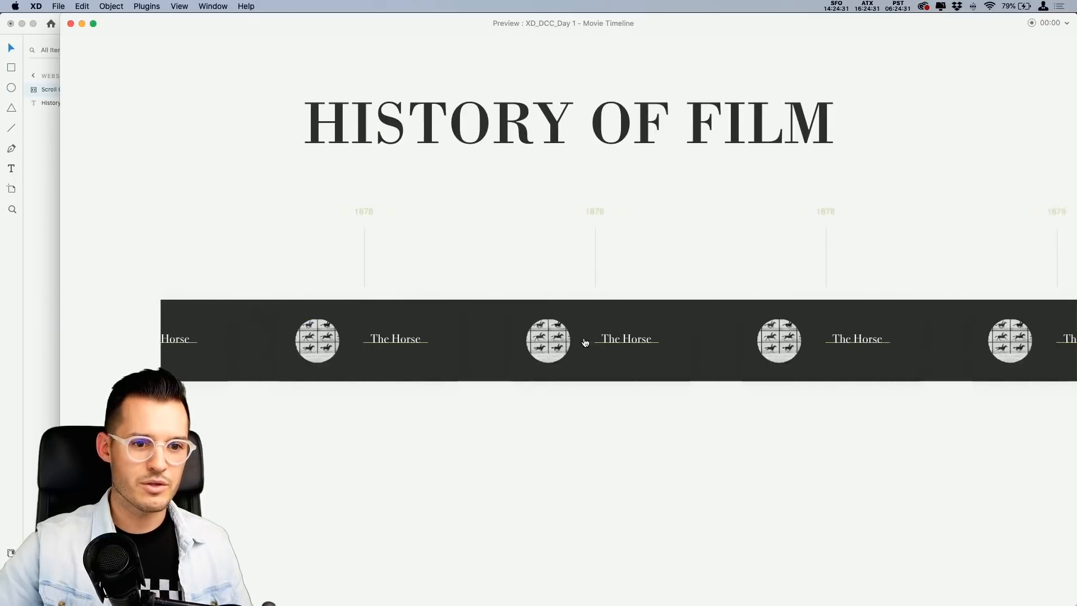
{"action": "left_click", "coordinate": [70, 23]}
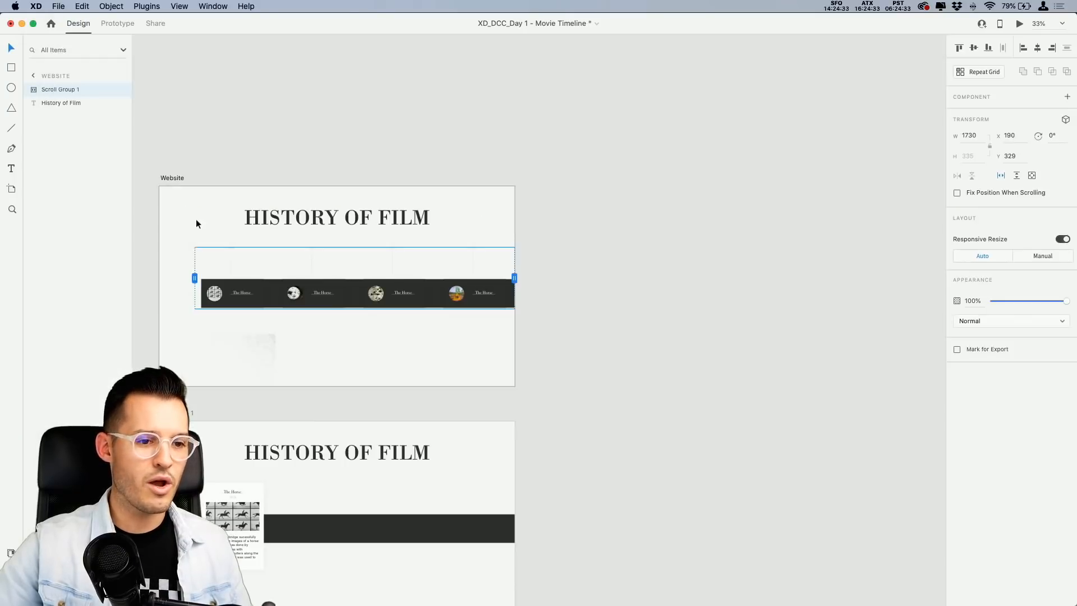
Extend the scroll group's viewport to the artboard's left edge, 1920 wide, and test the scrolling and the first card in the preview.
{"action": "left_click_drag", "start_coordinate": [413, 274], "coordinate": [378, 274]}
{"action": "left_click", "coordinate": [1019, 25]}
{"action": "scroll", "coordinate": [793, 329], "scroll_direction": "right", "scroll_amount": 5}
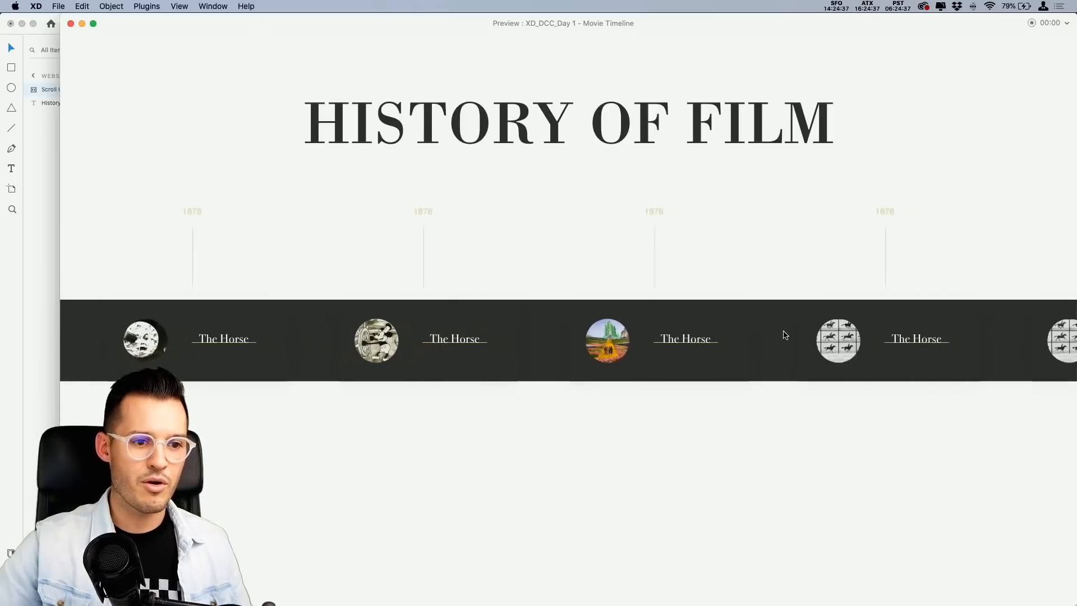
{"action": "scroll", "coordinate": [783, 321], "scroll_direction": "left", "scroll_amount": 5}
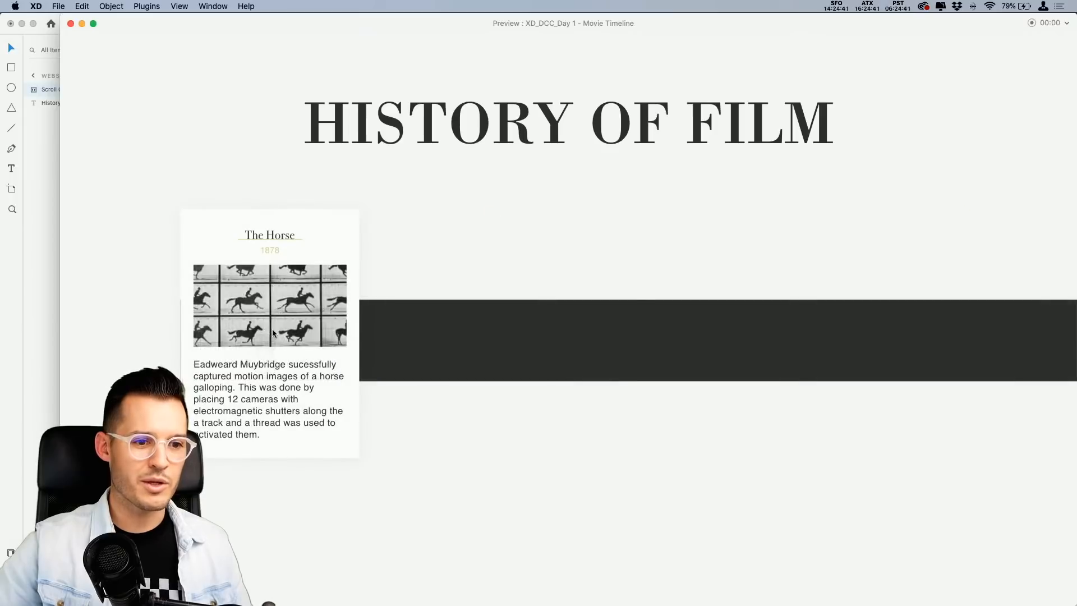
{"action": "left_click", "coordinate": [71, 24]}
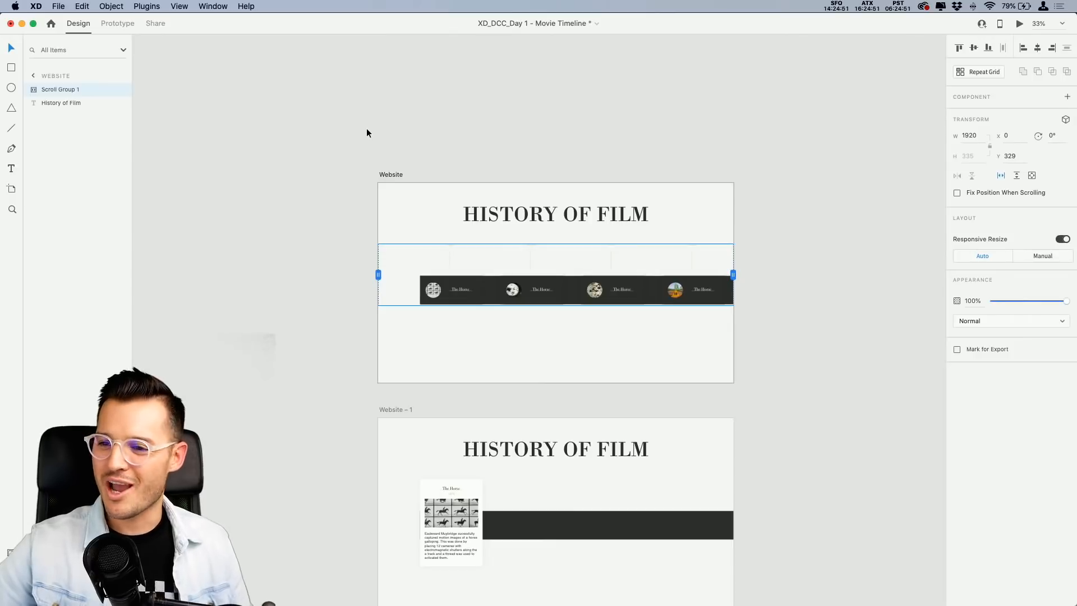
Switch to Chrome, view the Movie Timeline challenge on Behance, and open the current-challenge channel on Discord.
{"action": "key", "text": "super+Tab"}
{"action": "key", "text": "super+Tab"}
{"action": "key", "text": "super+Tab"}
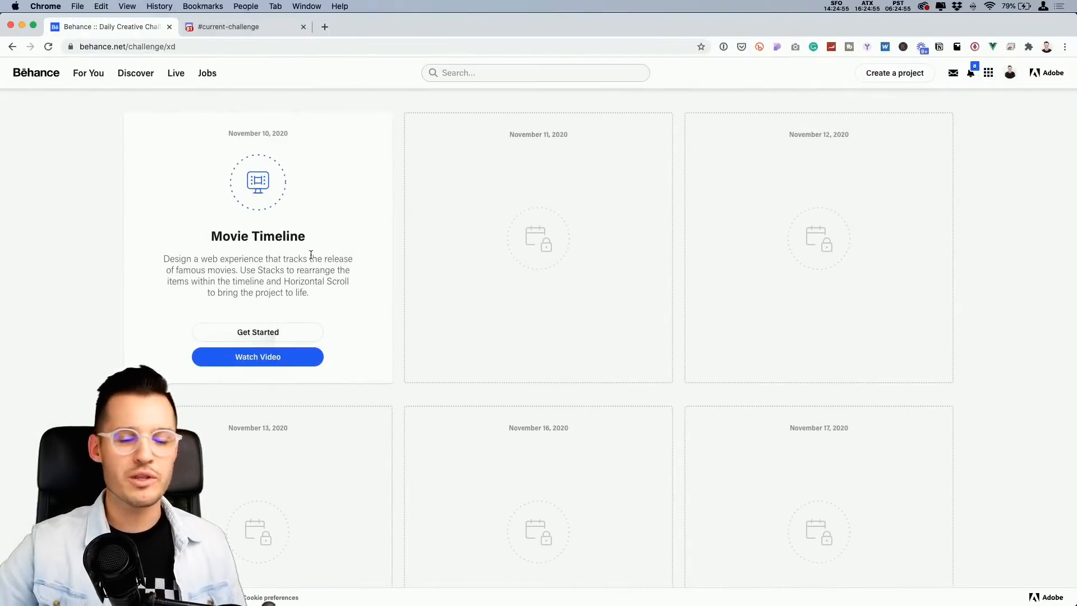
{"action": "left_click", "coordinate": [263, 28]}
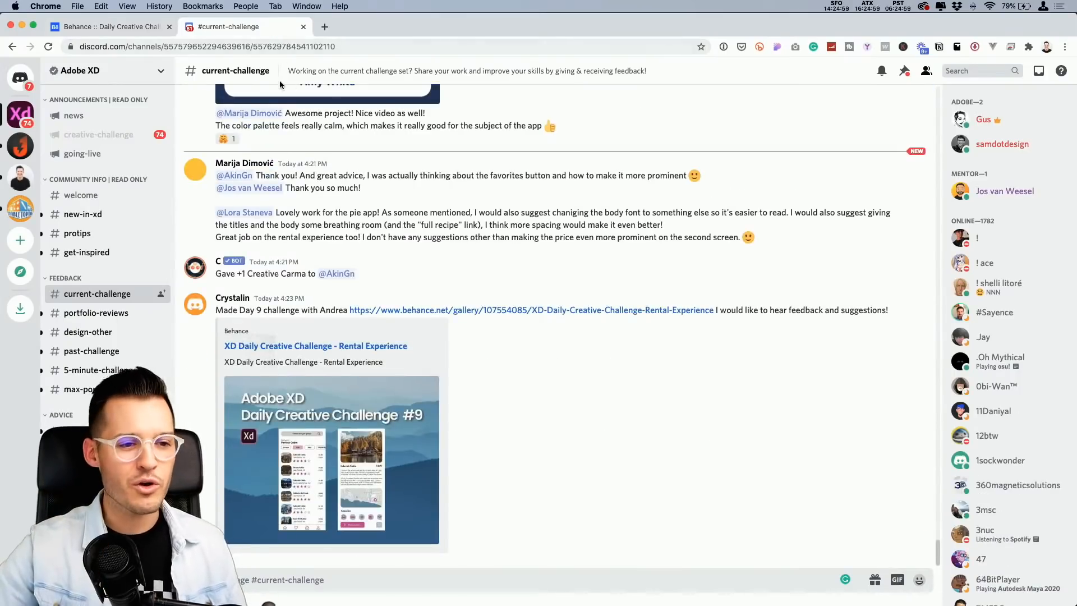